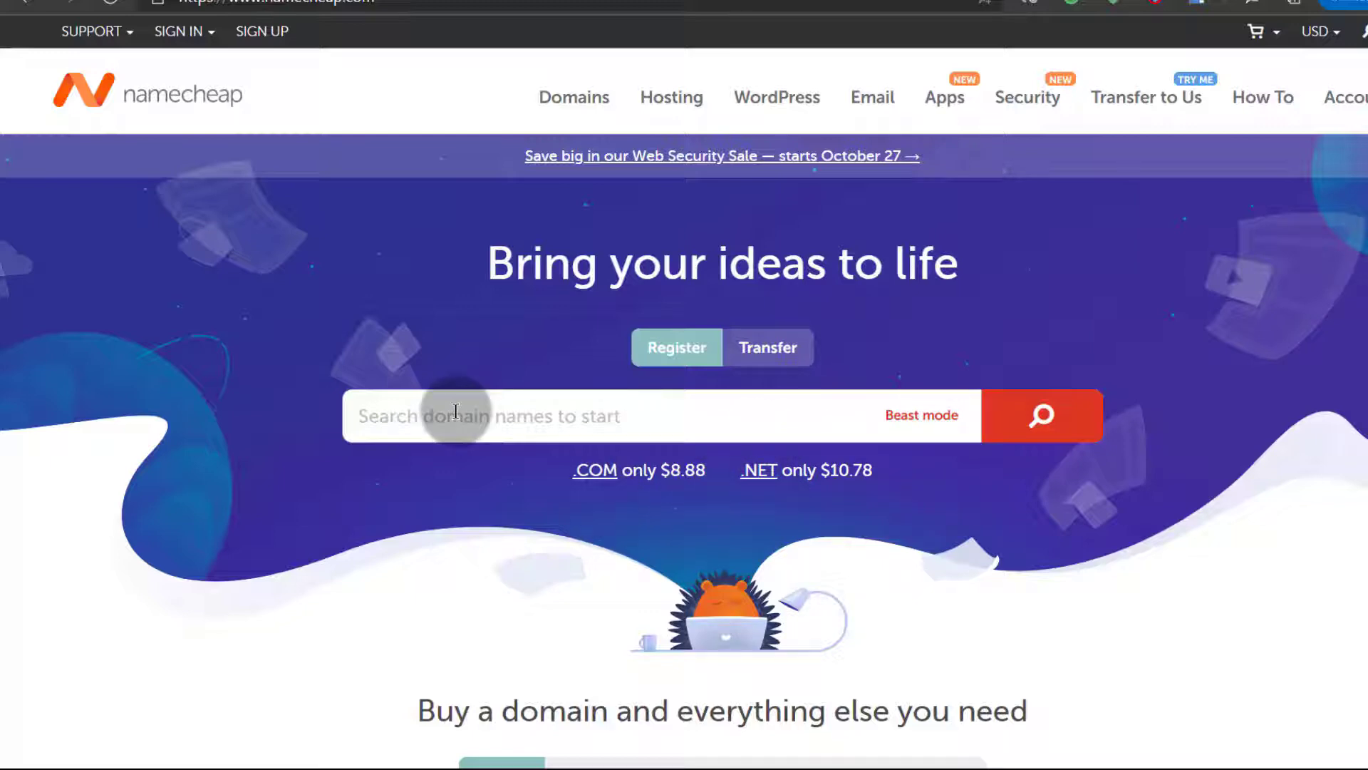
- Search for the domain name 123xyzsample for registration
left_click(384, 419)
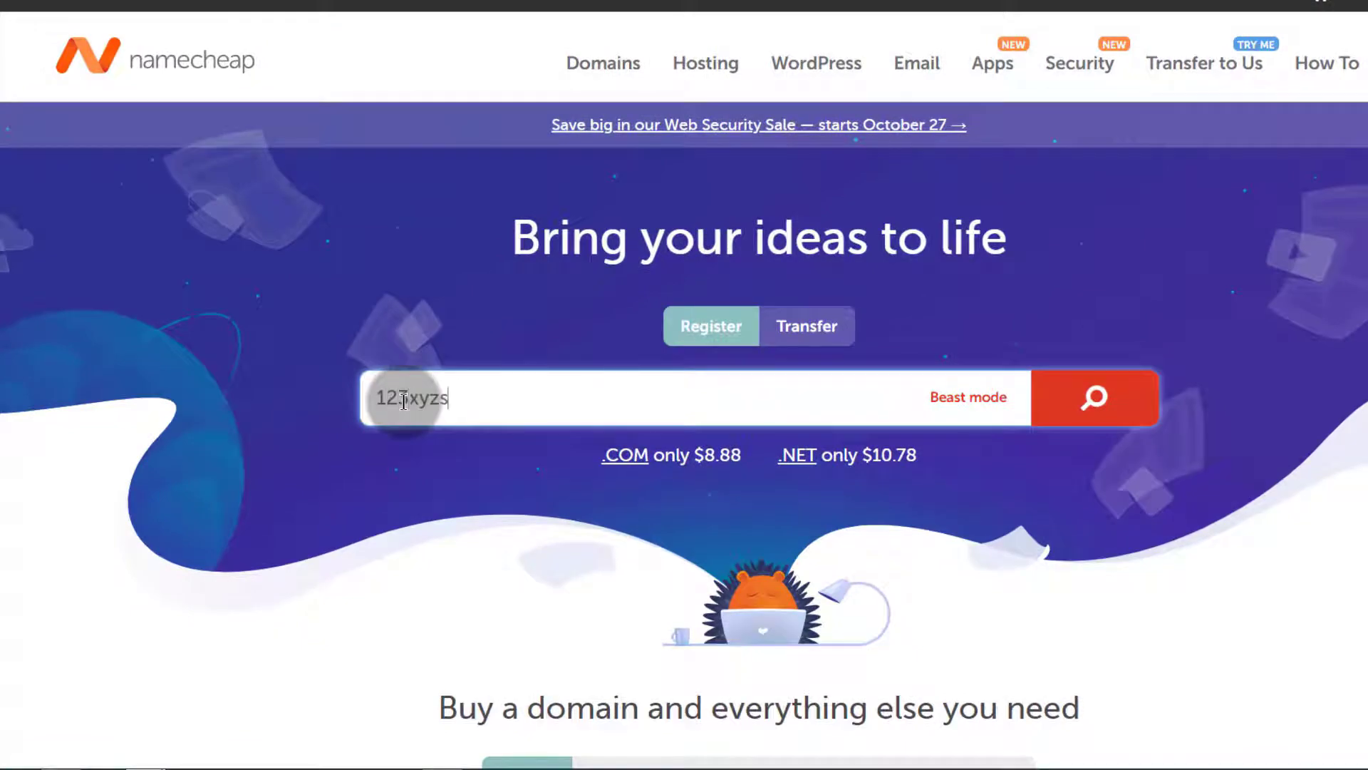
type("ample")
left_click_drag(372, 397, 503, 397)
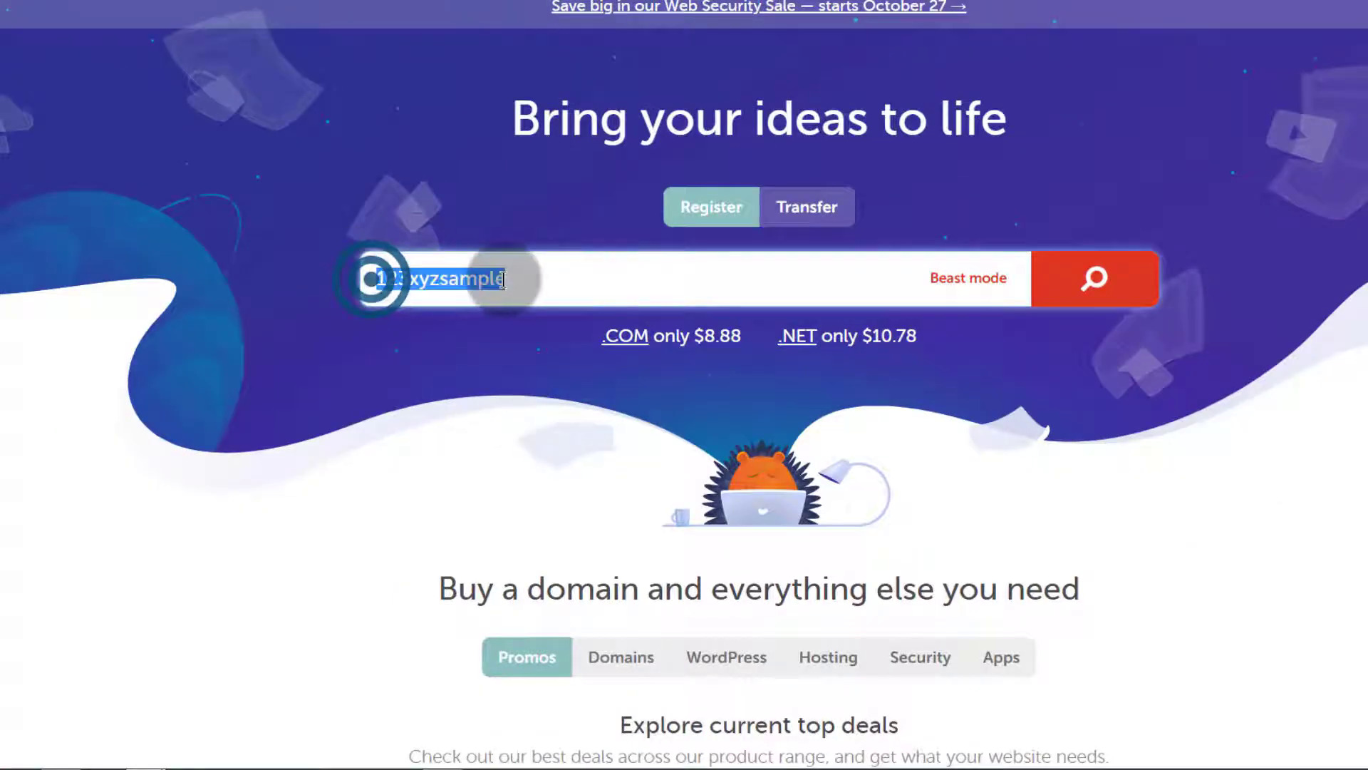
left_click(509, 278)
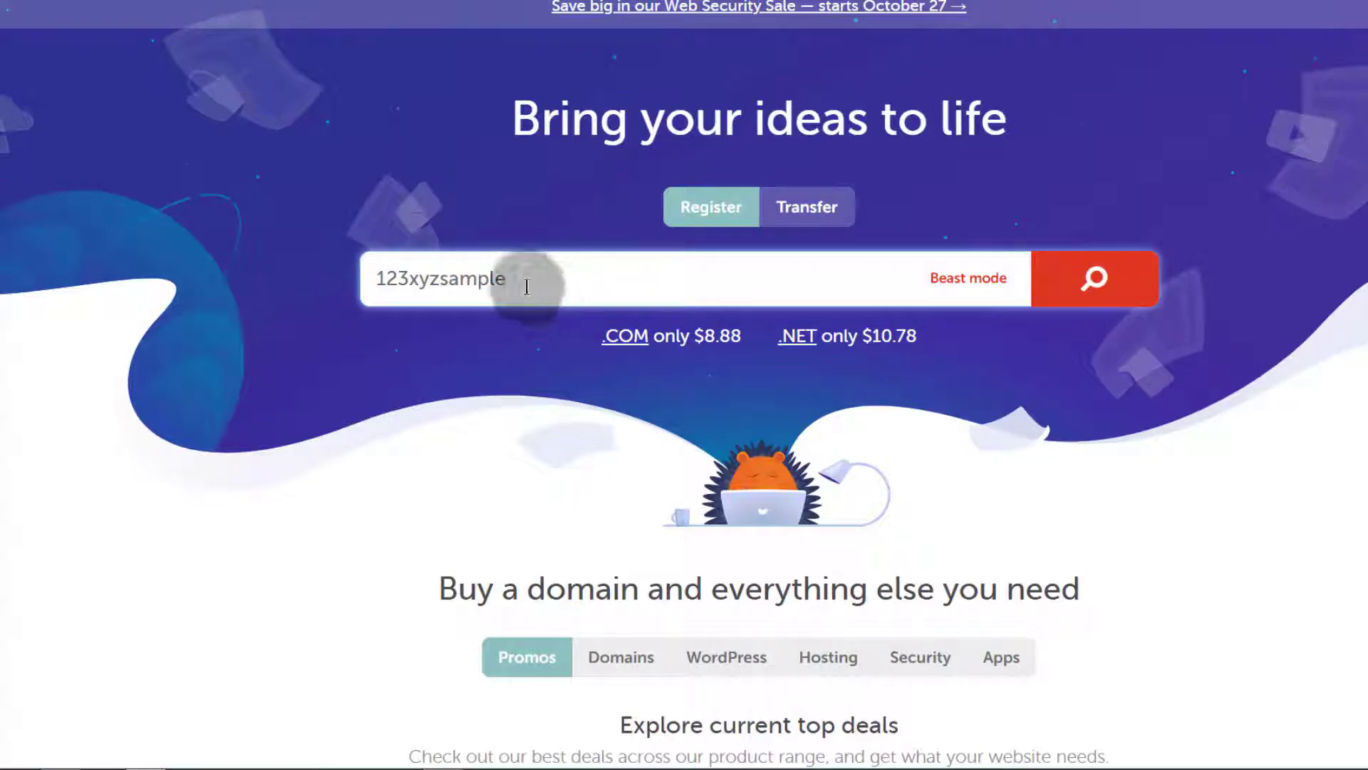
left_click(1089, 289)
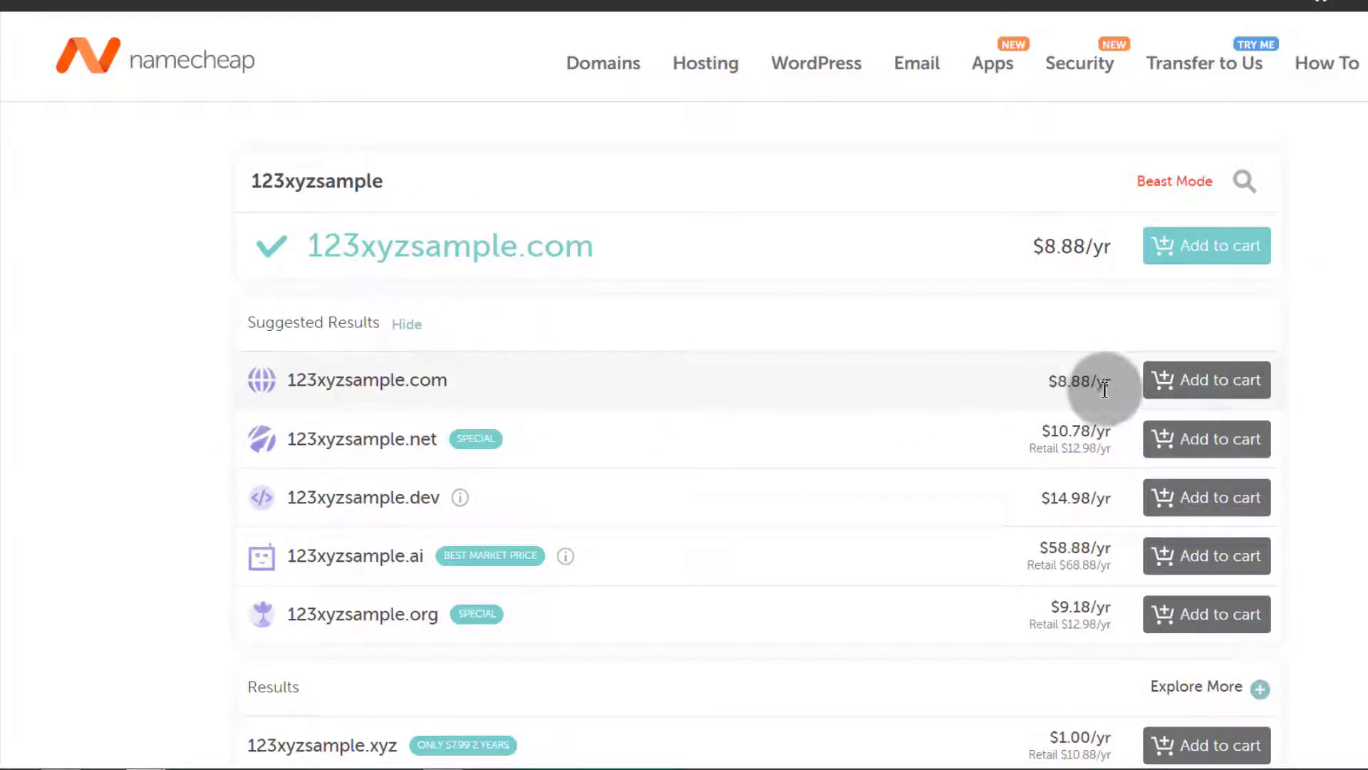
- Add 123xyzsample.com to the cart and review the Web Hosting plans offered with it
scroll(342, 520, "down", 2)
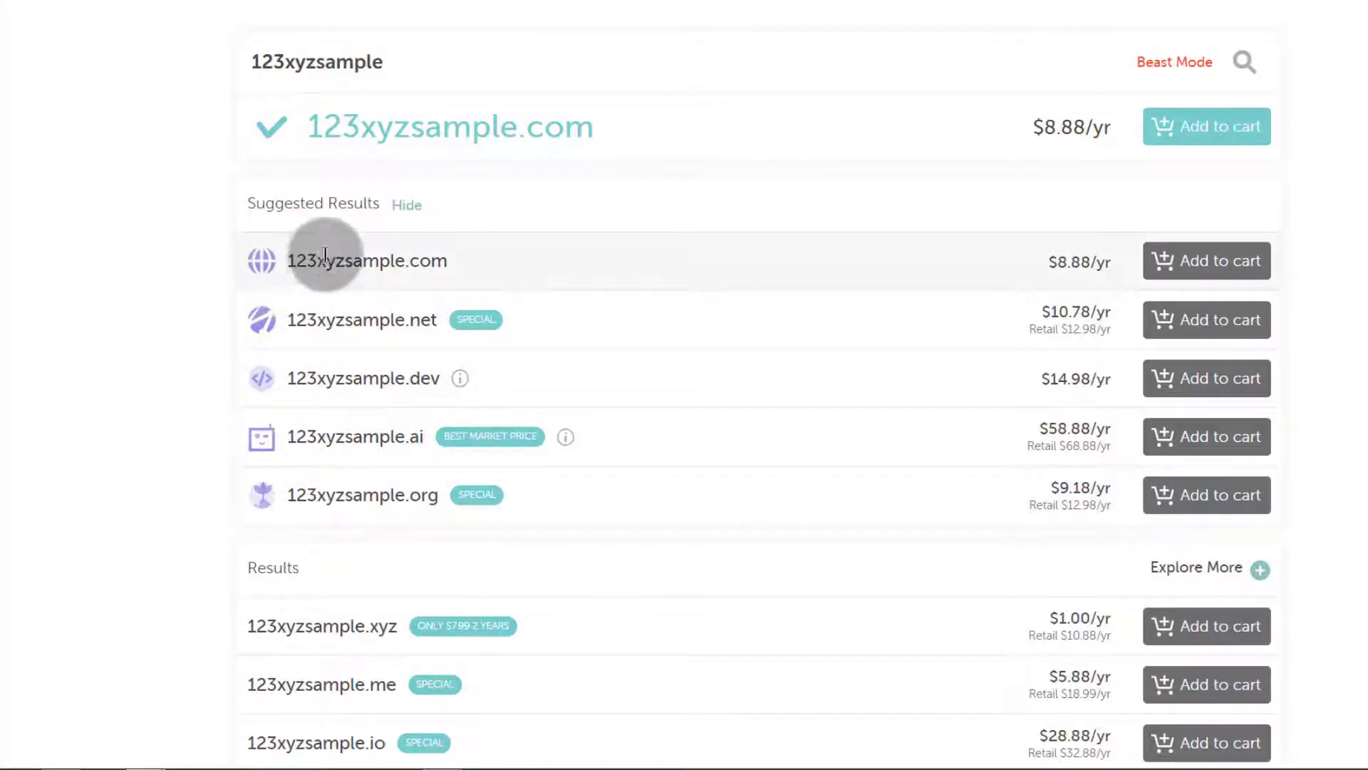
left_click(1218, 262)
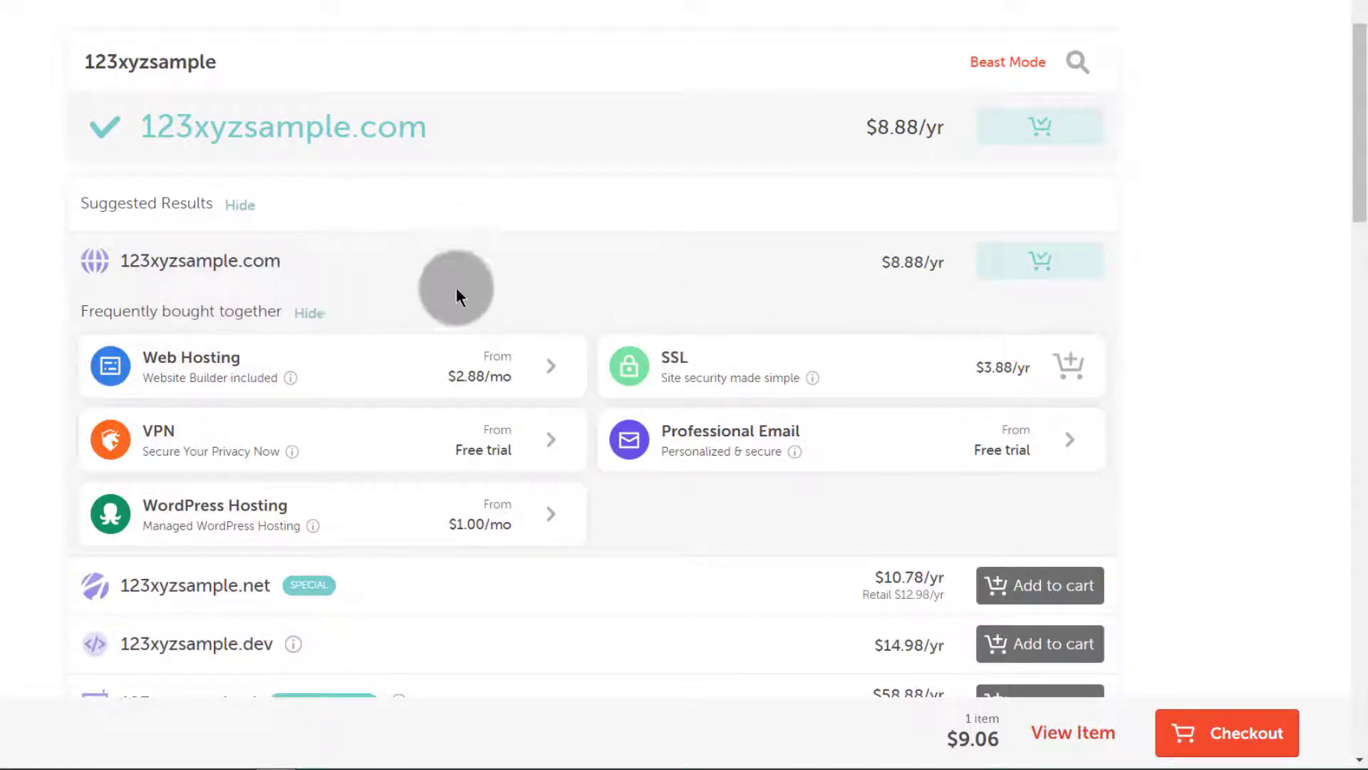
left_click(563, 369)
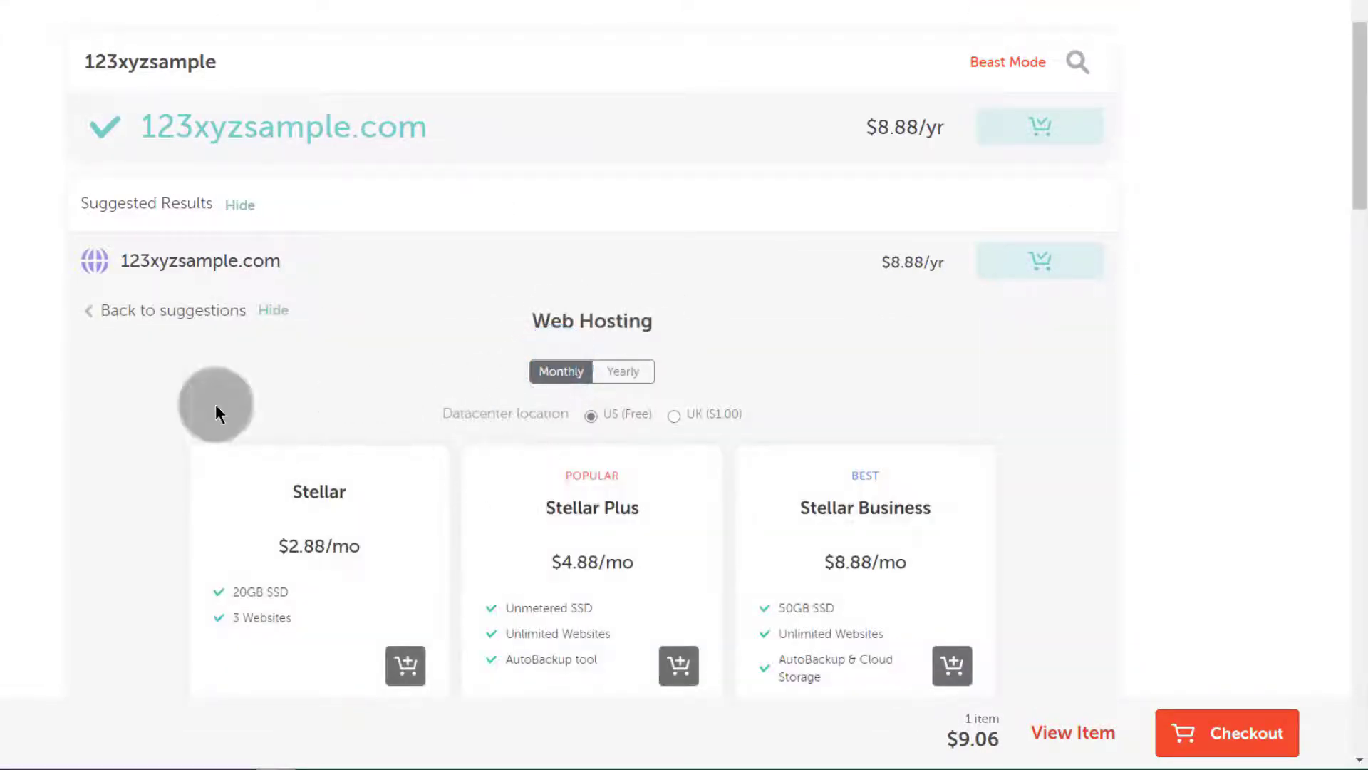
scroll(215, 404, "down", 3)
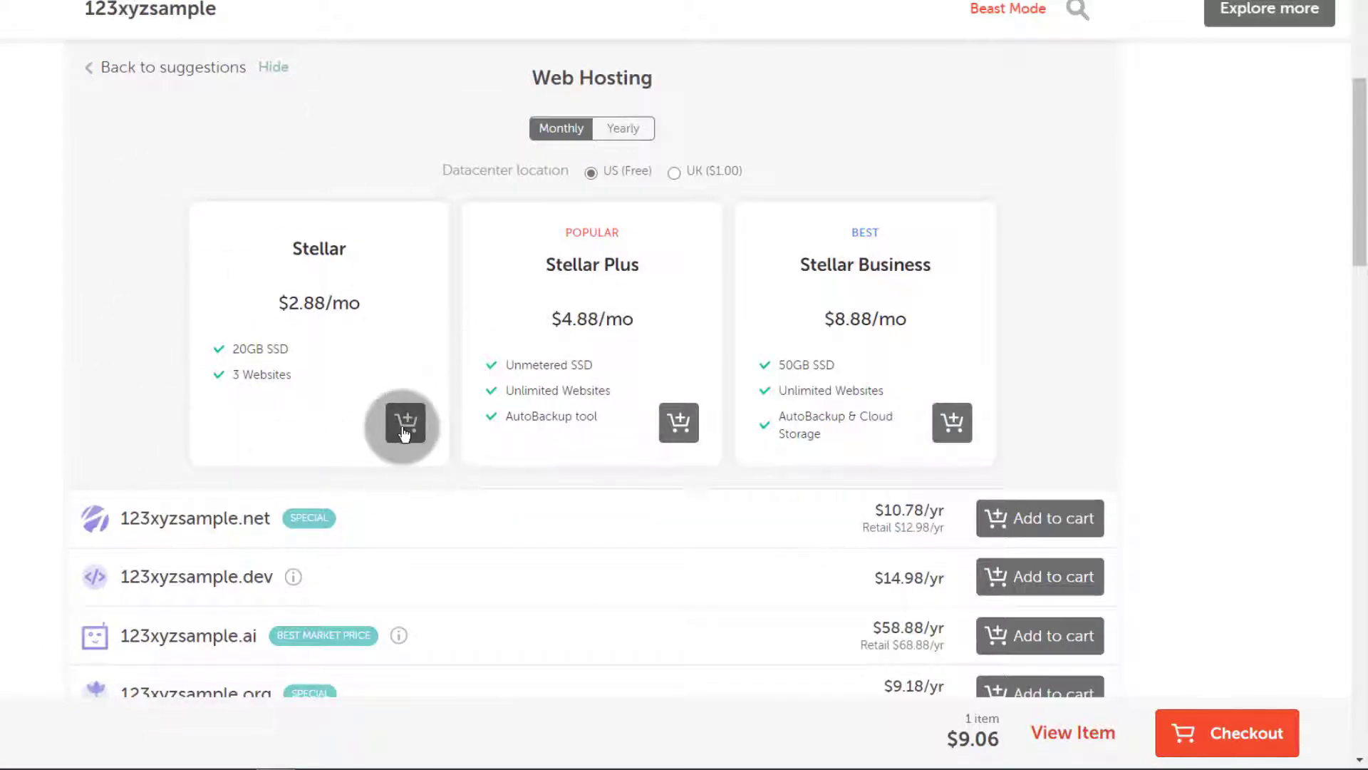
scroll(325, 335, "up", 5)
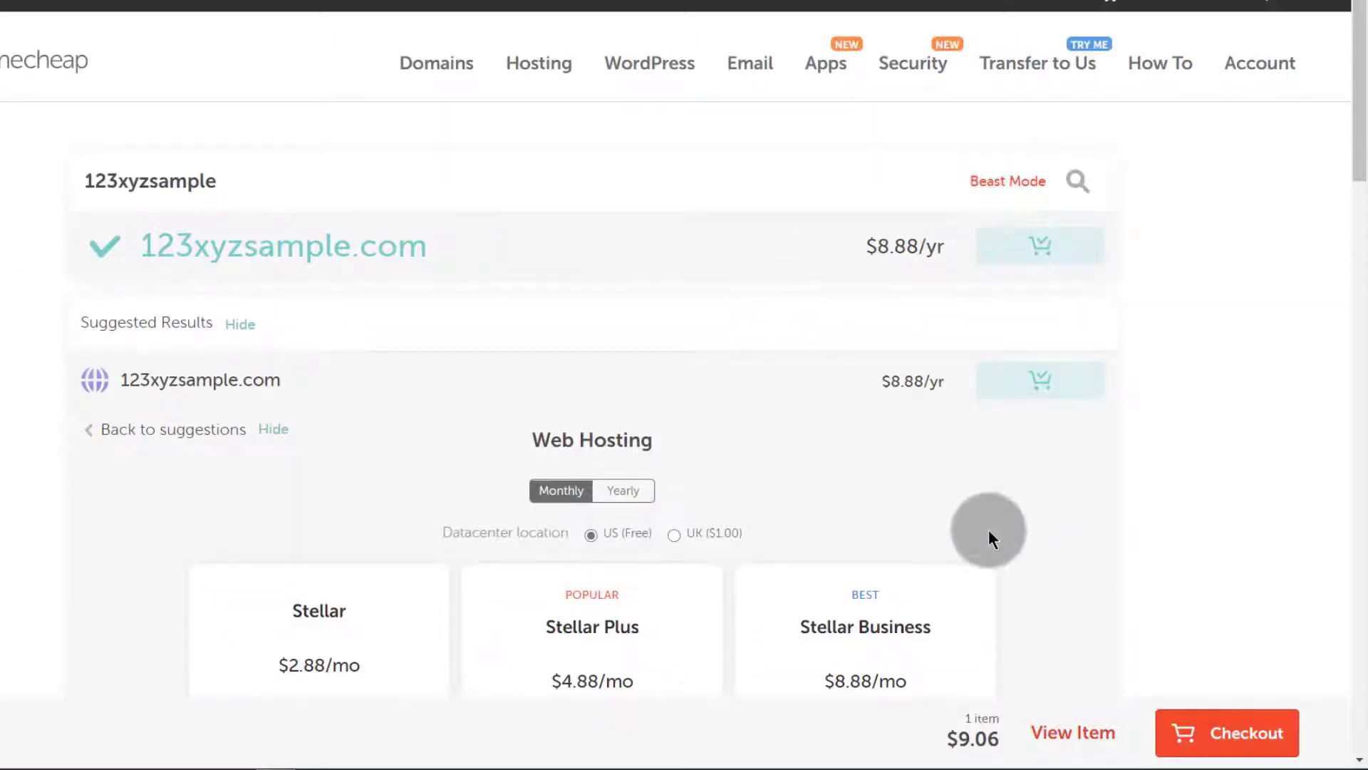
scroll(989, 531, "down", 3)
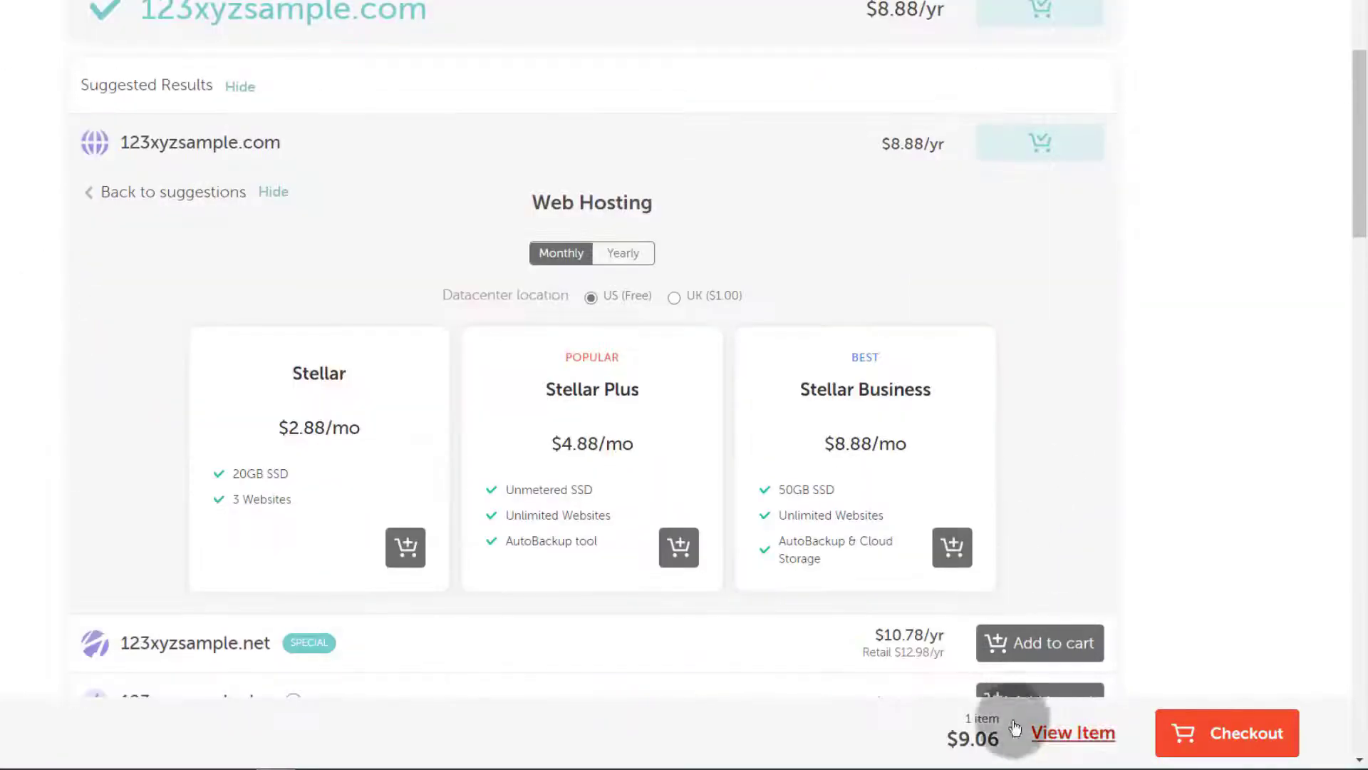
- Check out the cart with the one-year 123xyzsample.com registration and confirm the order
left_click(1221, 734)
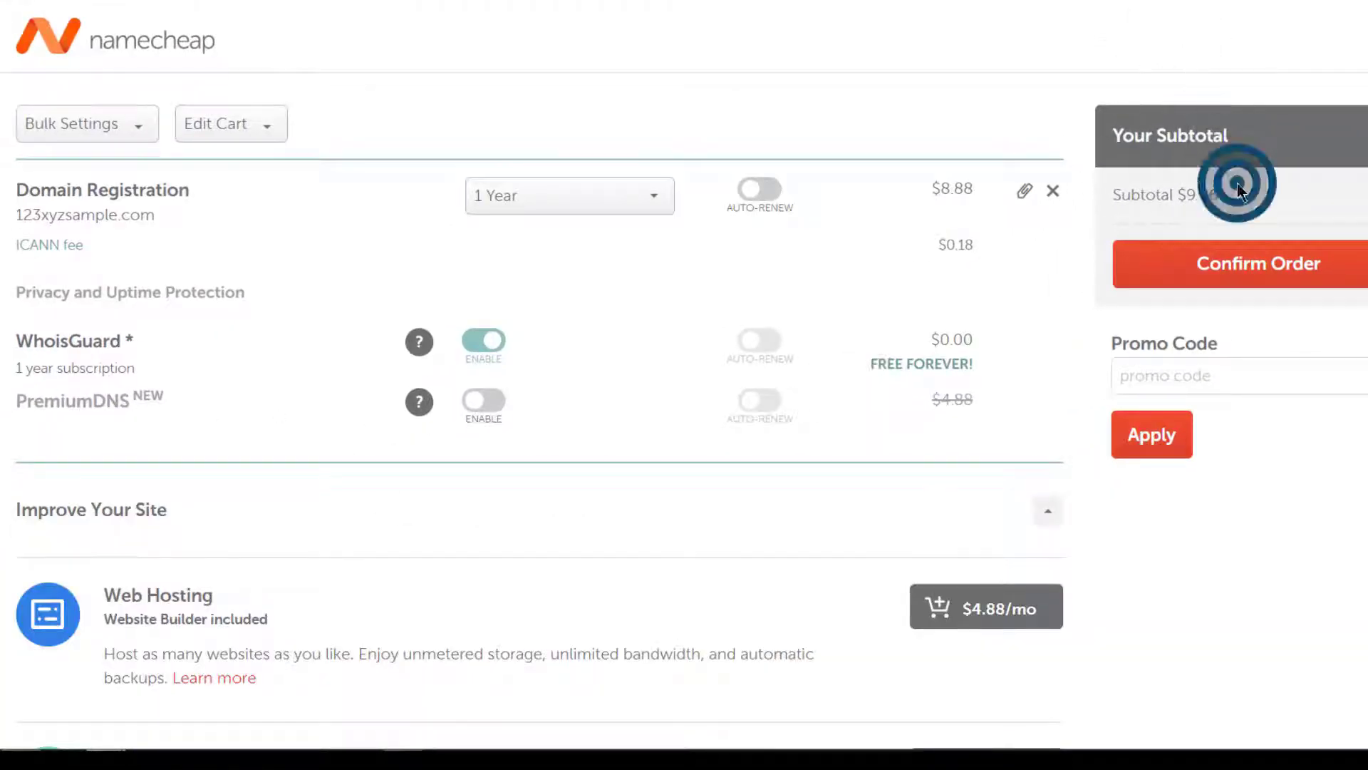
triple_click(1240, 188)
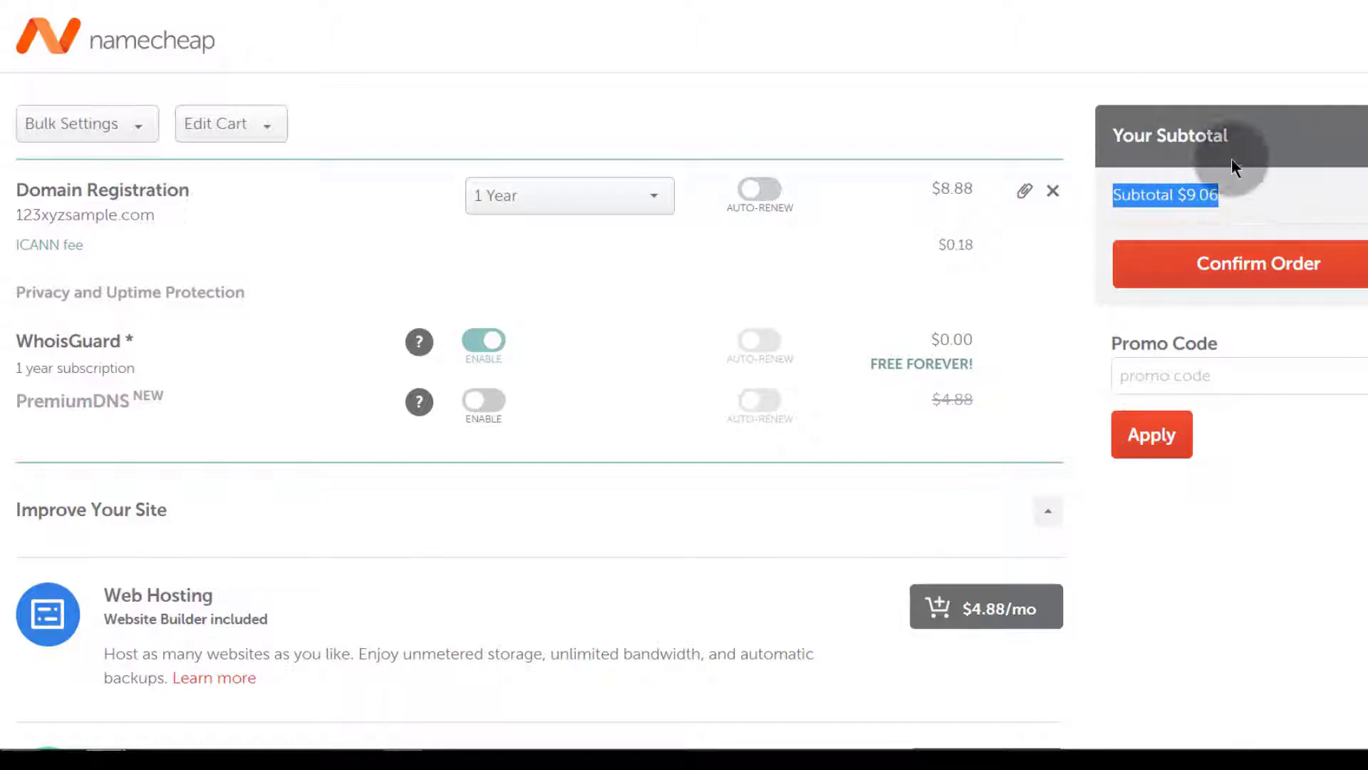
left_click(1009, 80)
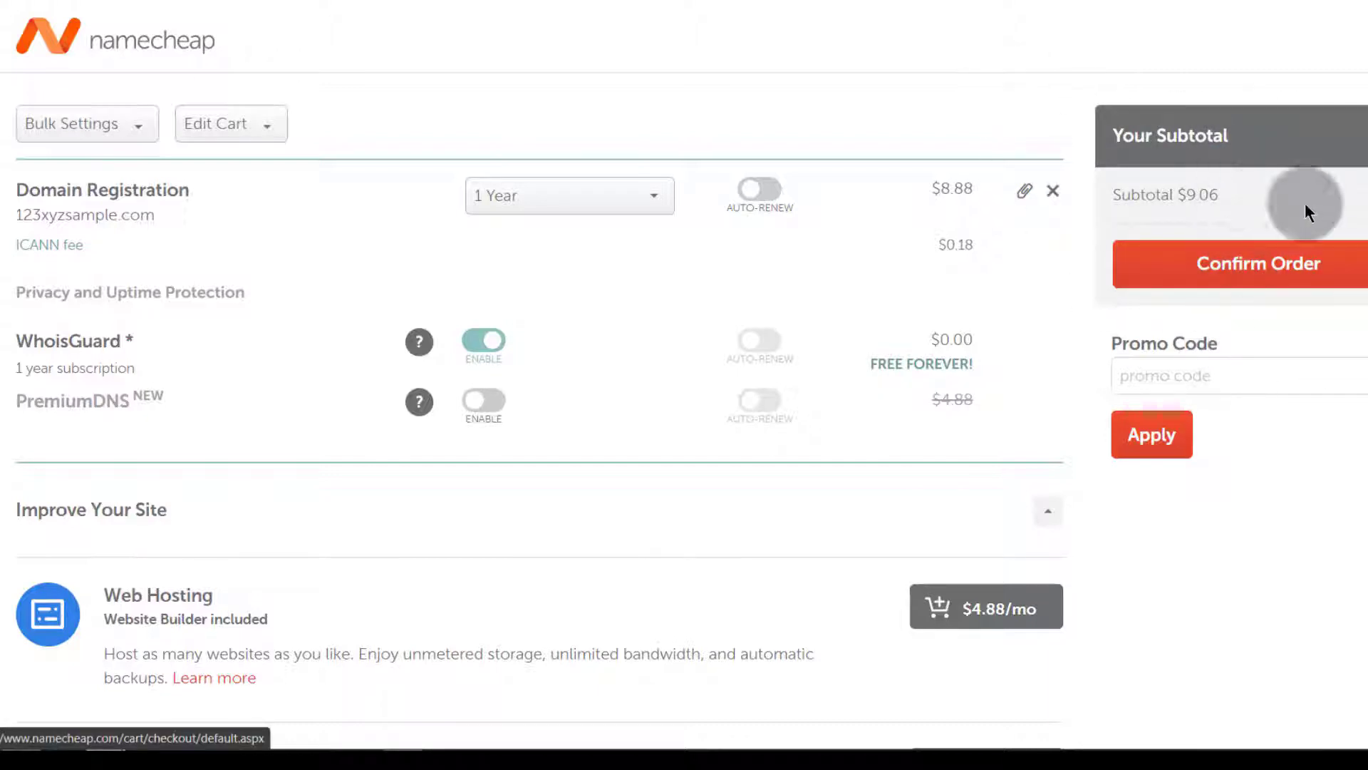
left_click(1253, 265)
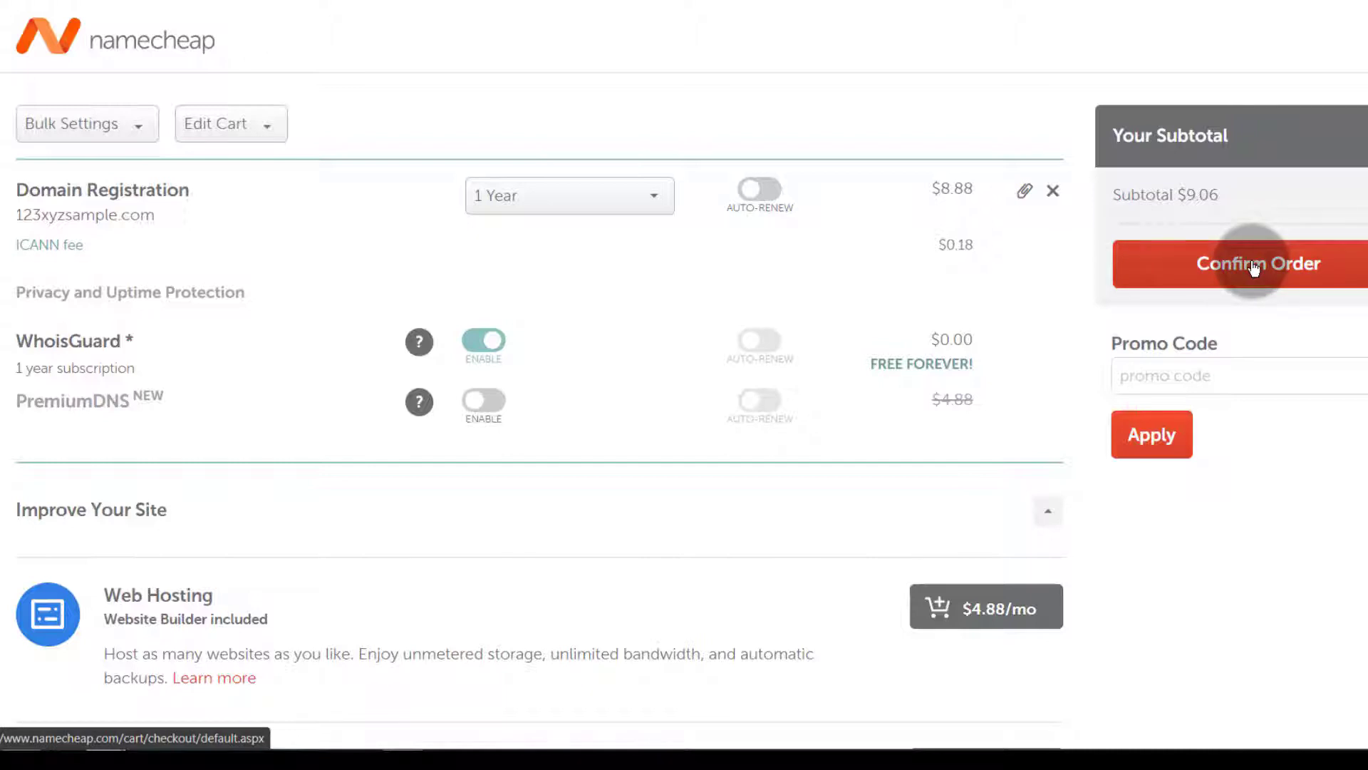
left_click(1125, 372)
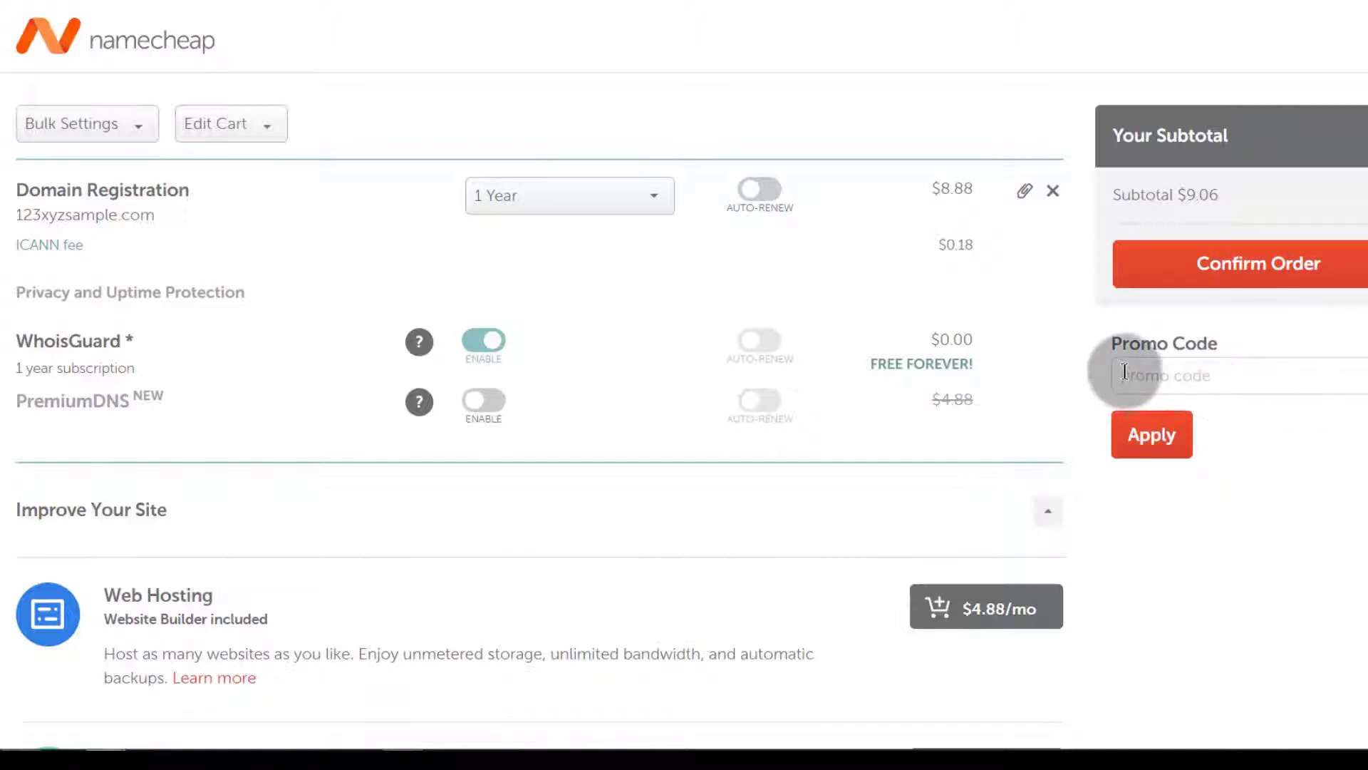
left_click(1245, 275)
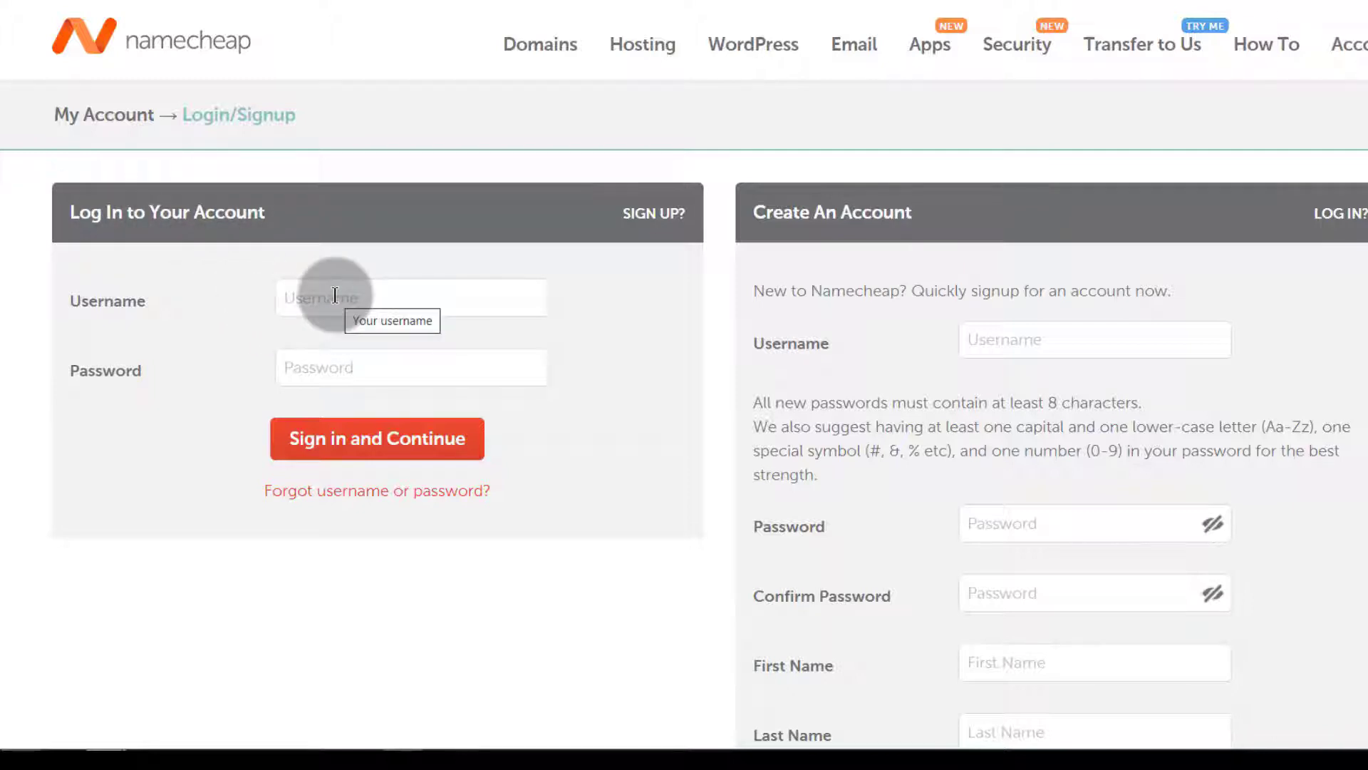
- Examine the login and account creation forms, including the quick sign-in form in the site header
scroll(917, 476, "down", 3)
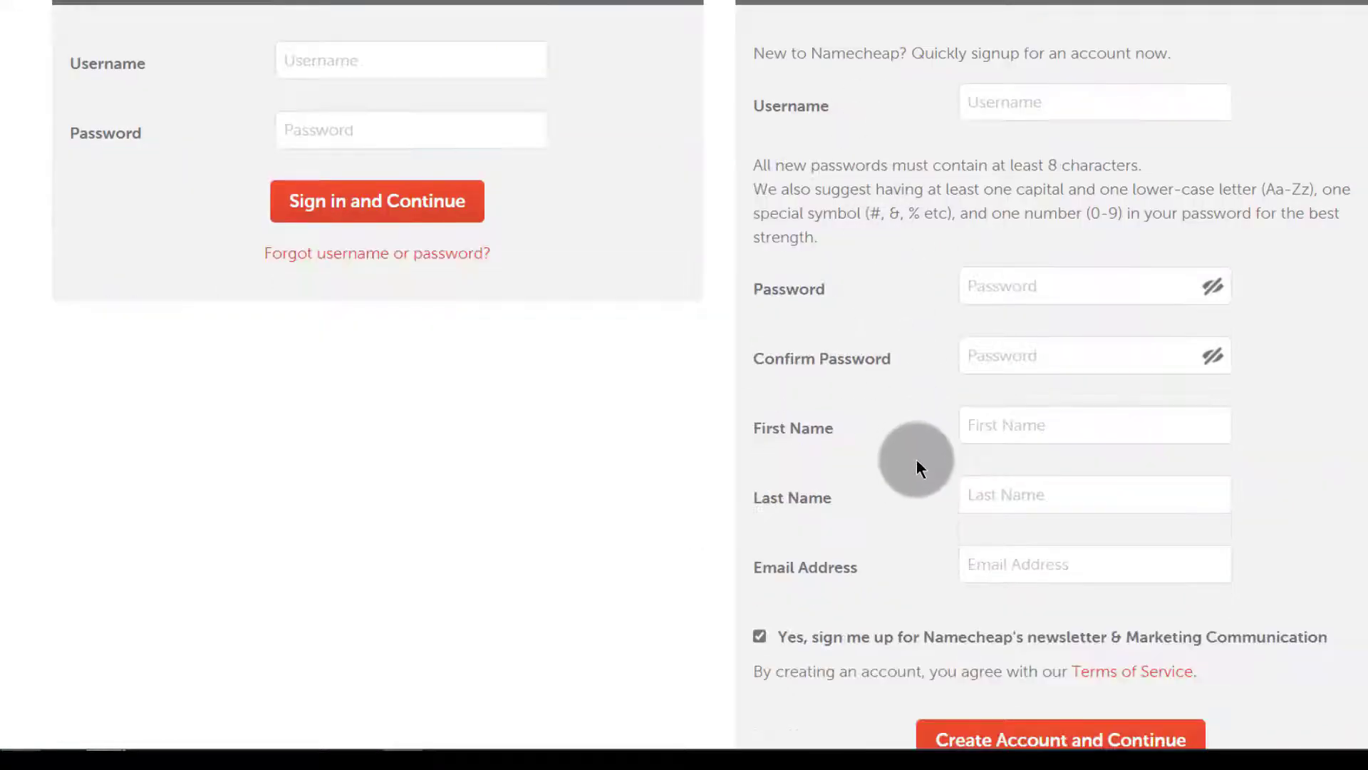
scroll(918, 464, "down", 3)
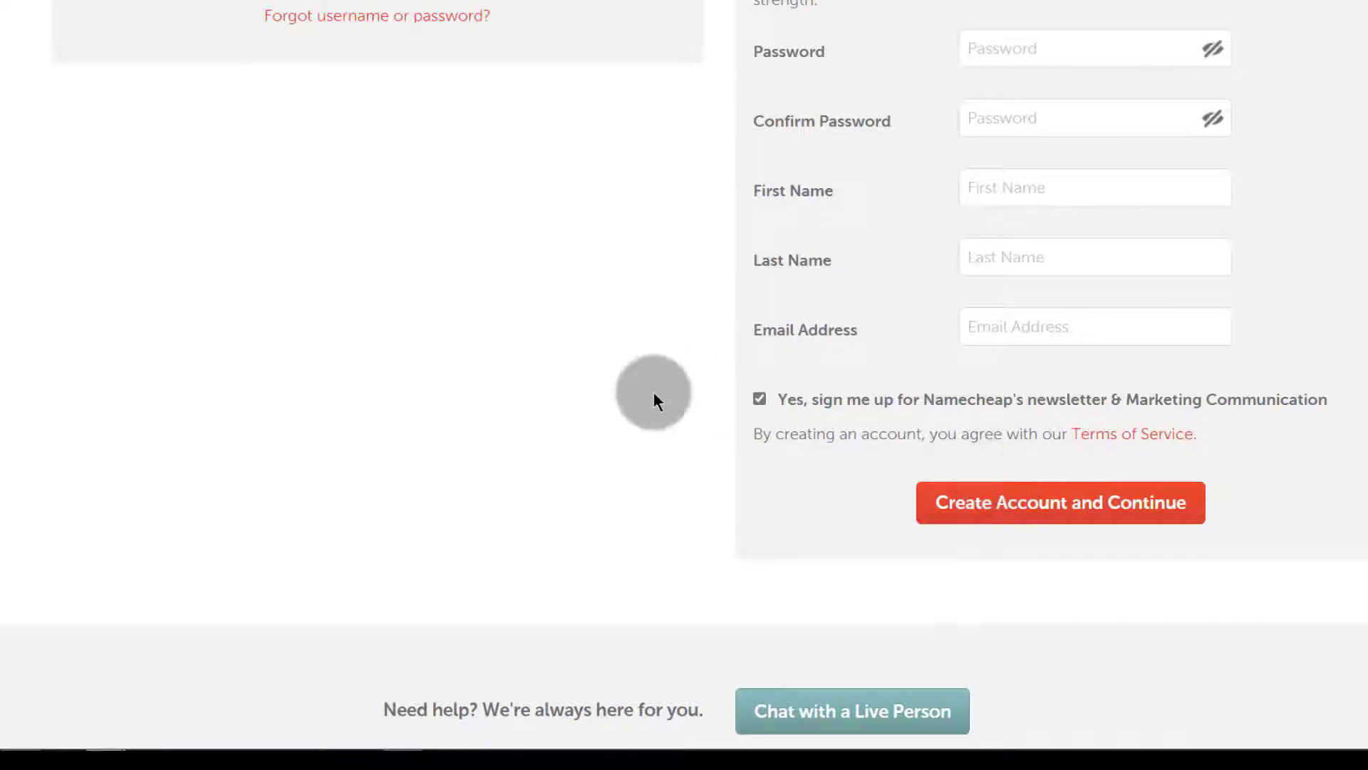
scroll(249, 236, "up", 3)
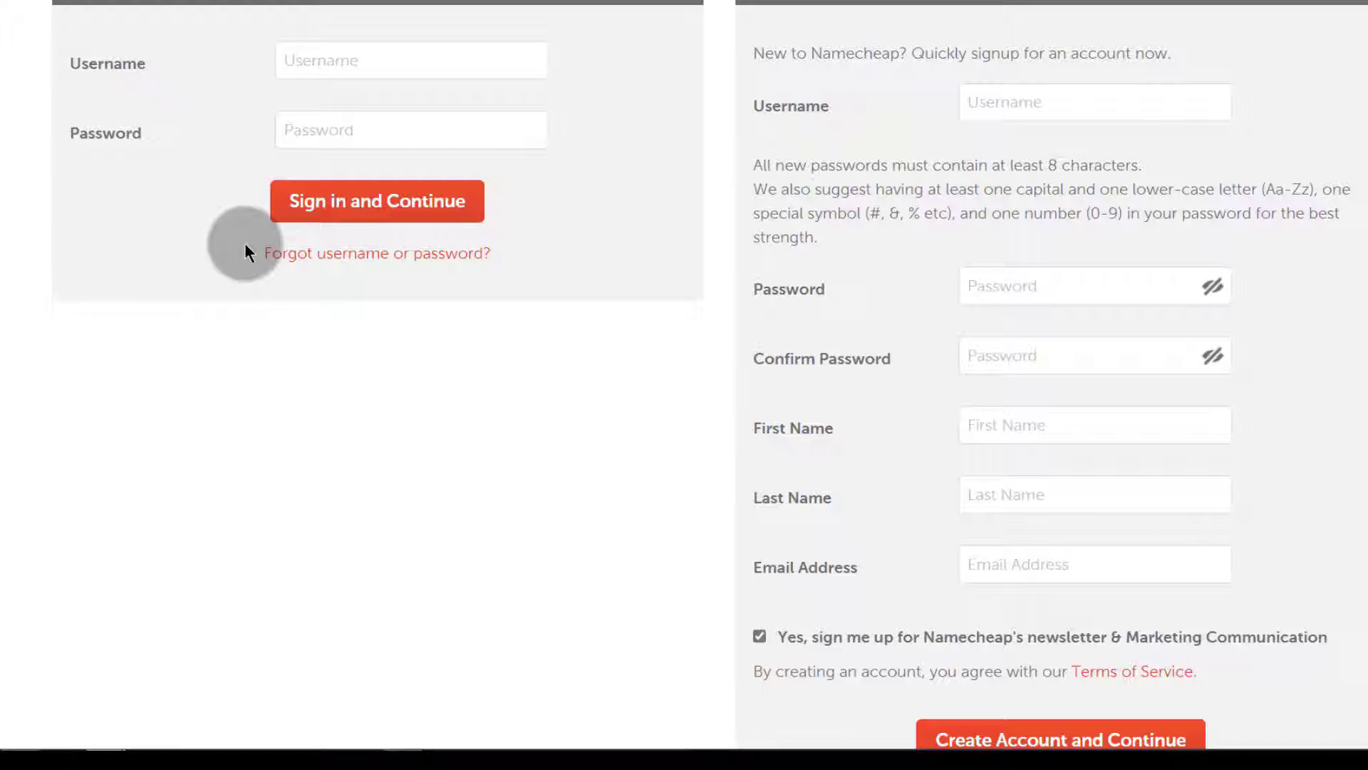
scroll(412, 408, "up", 3)
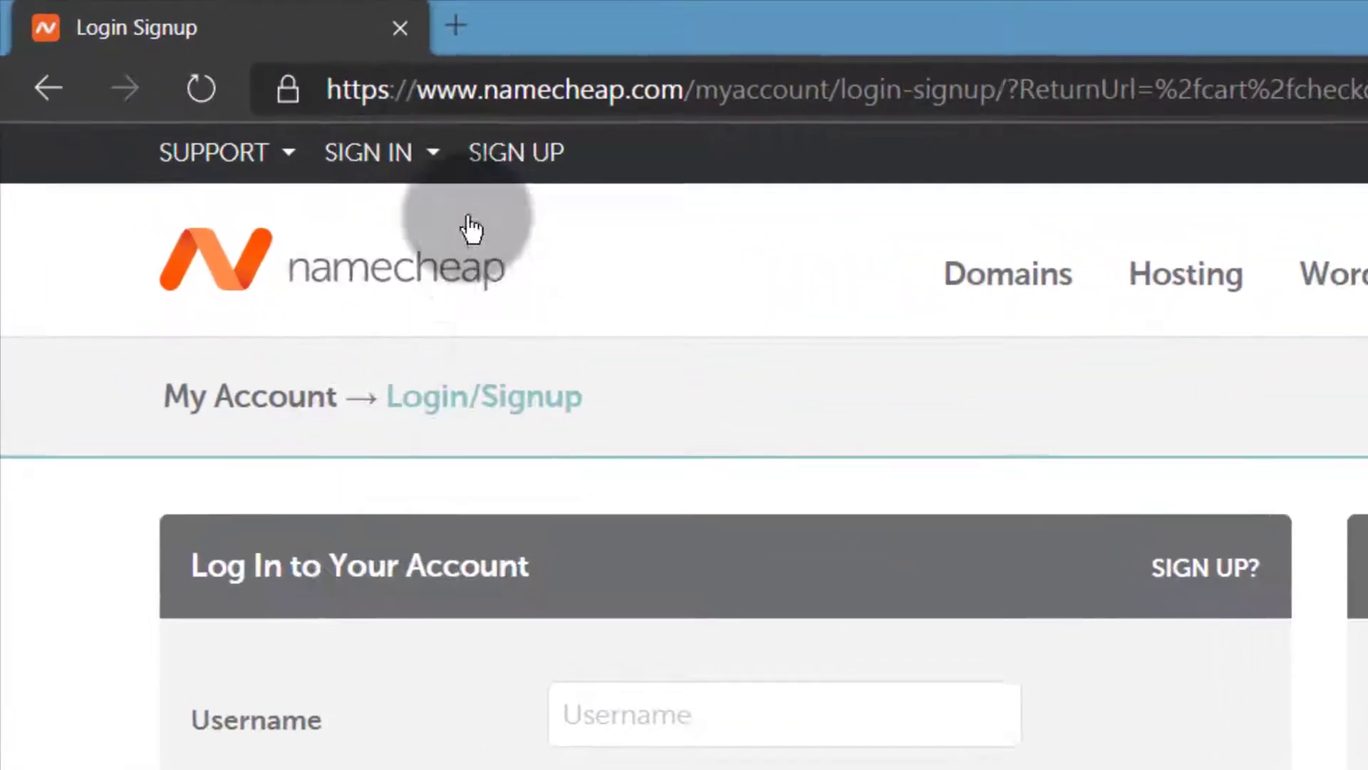
left_click(294, 106)
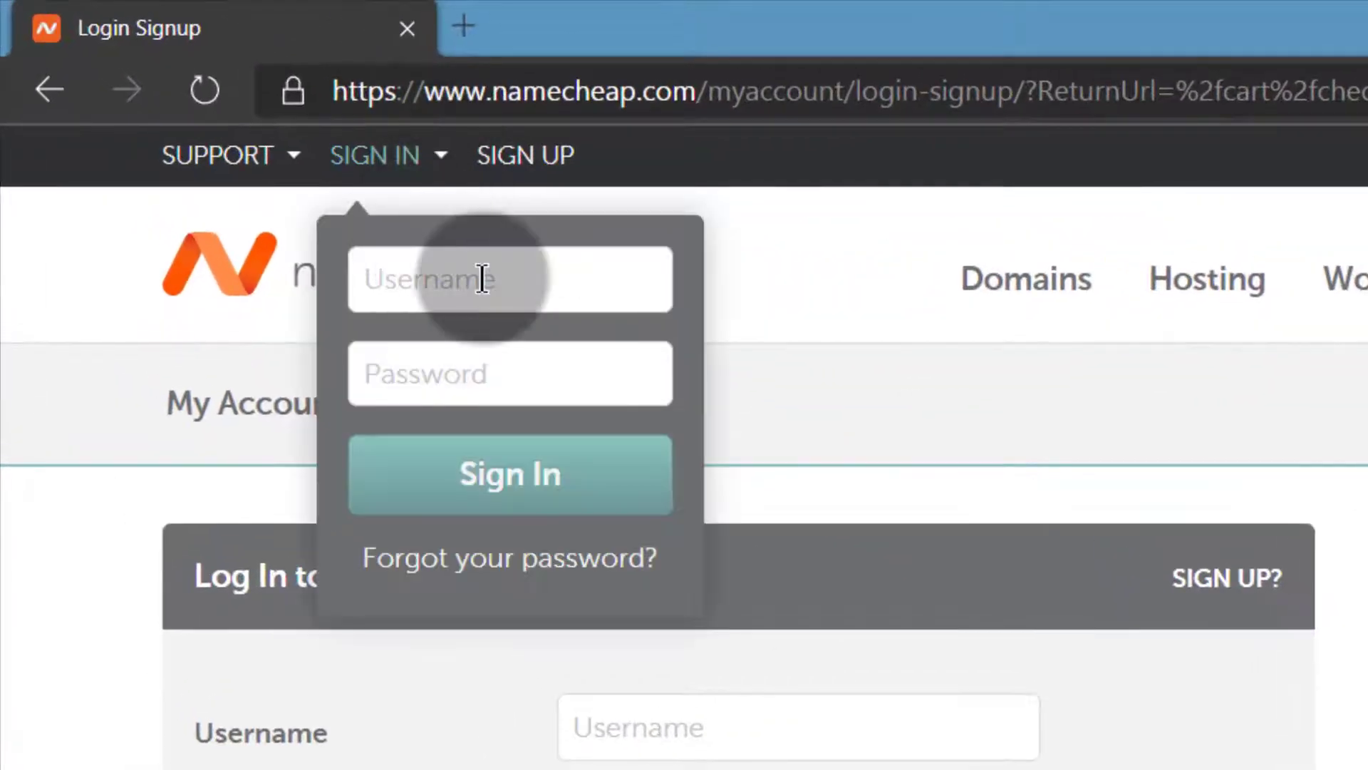
left_click(447, 280)
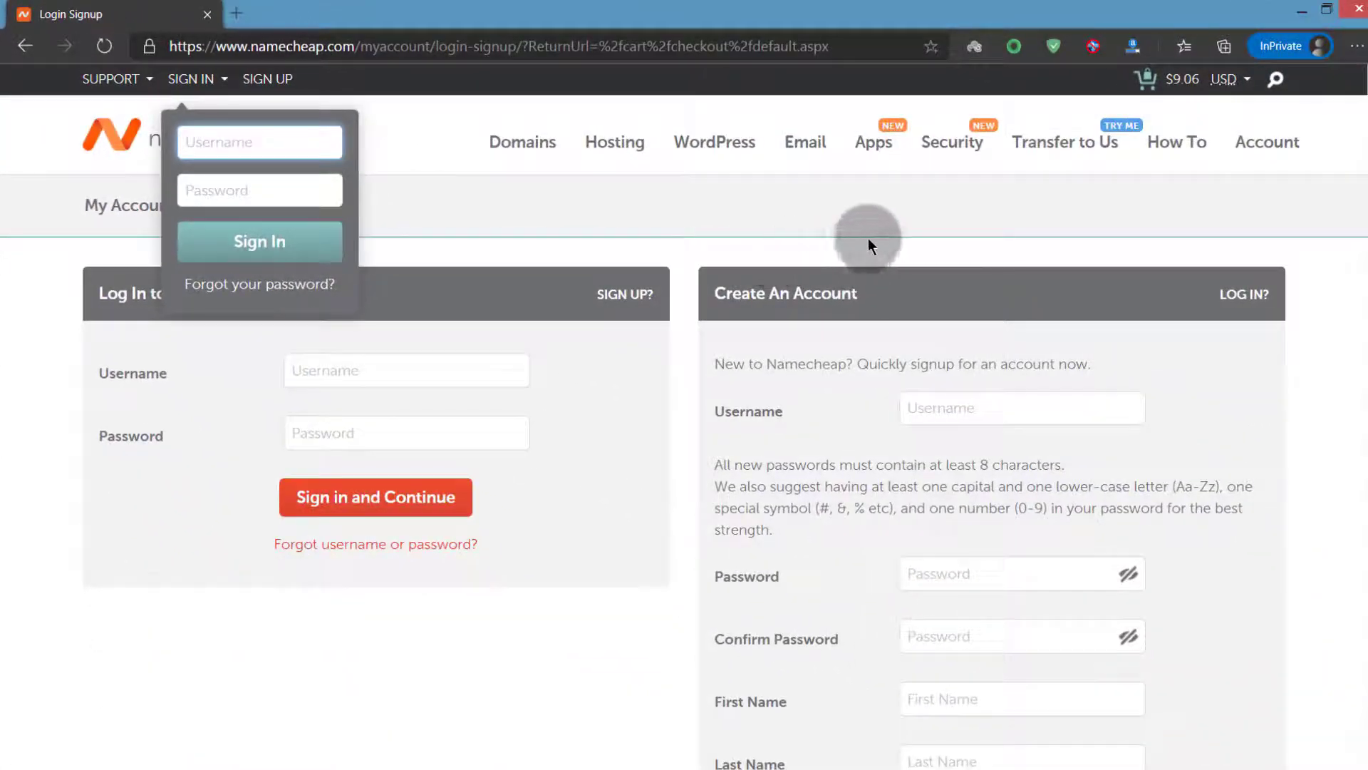
left_click(868, 245)
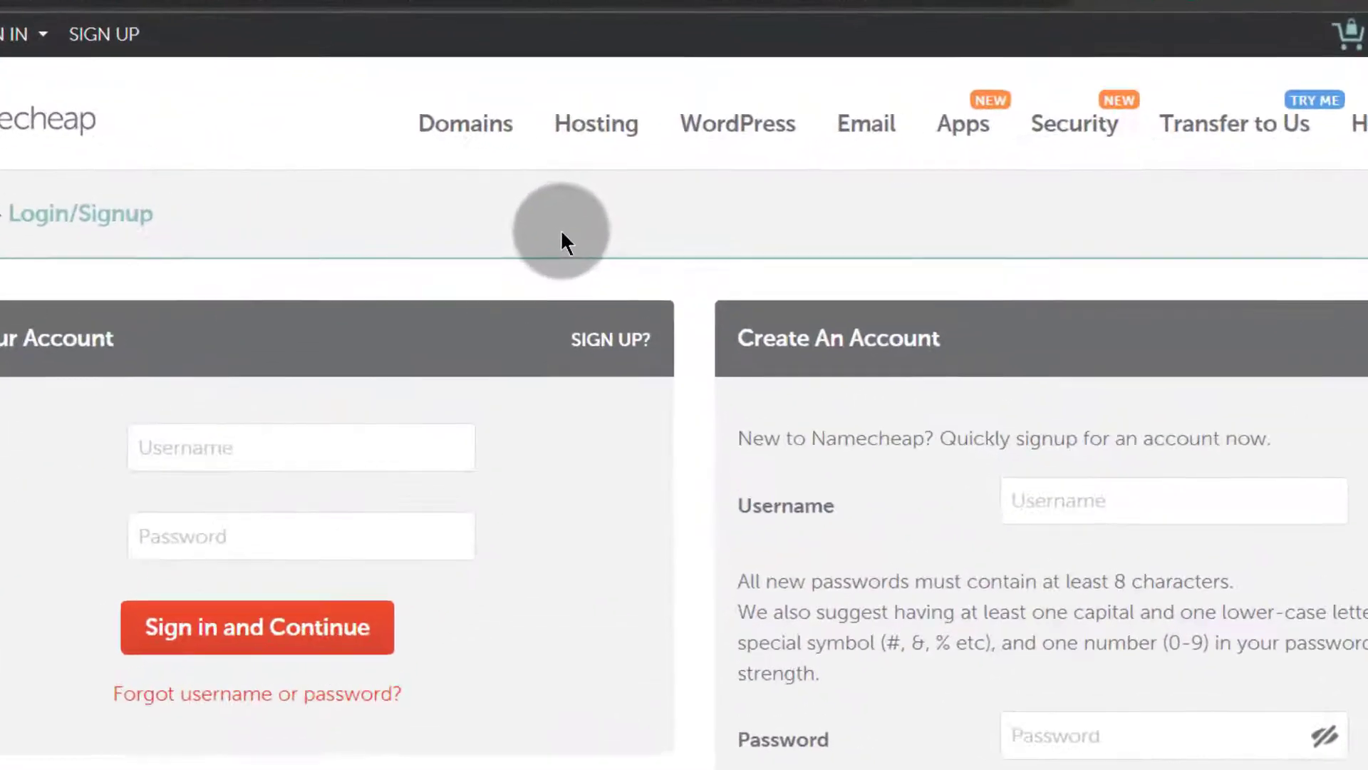
- Open the Shared Hosting plans page and review the Stellar, Stellar Plus and Stellar Business offers
mouse_move(614, 192)
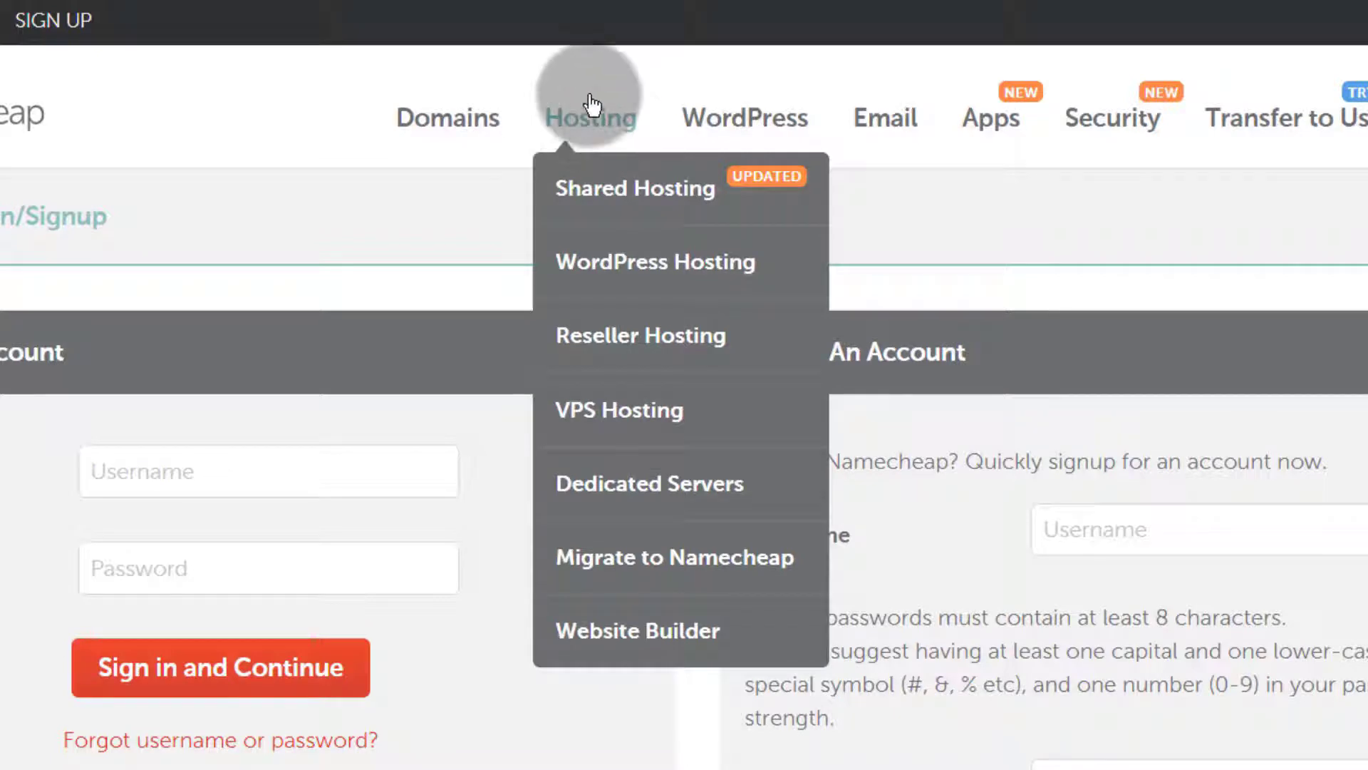
left_click(629, 192)
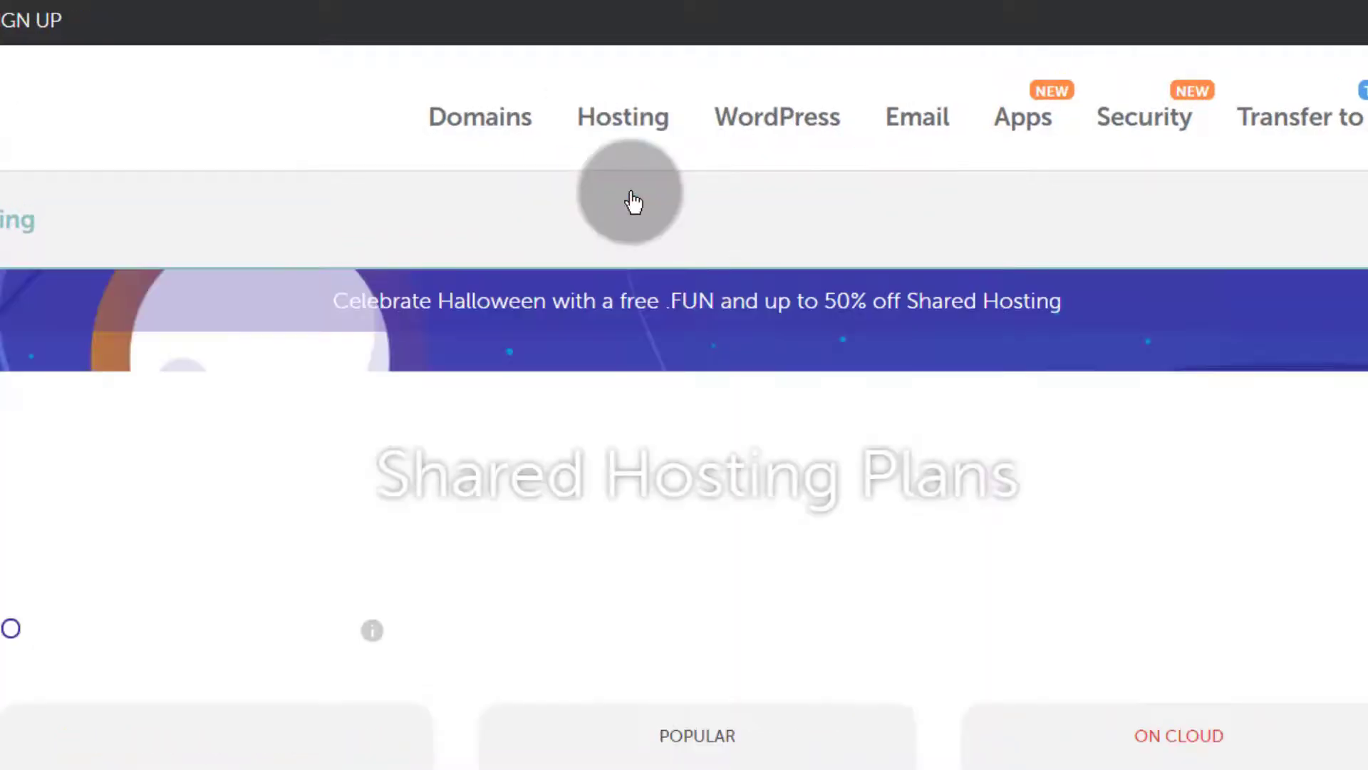
scroll(173, 435, "down", 4)
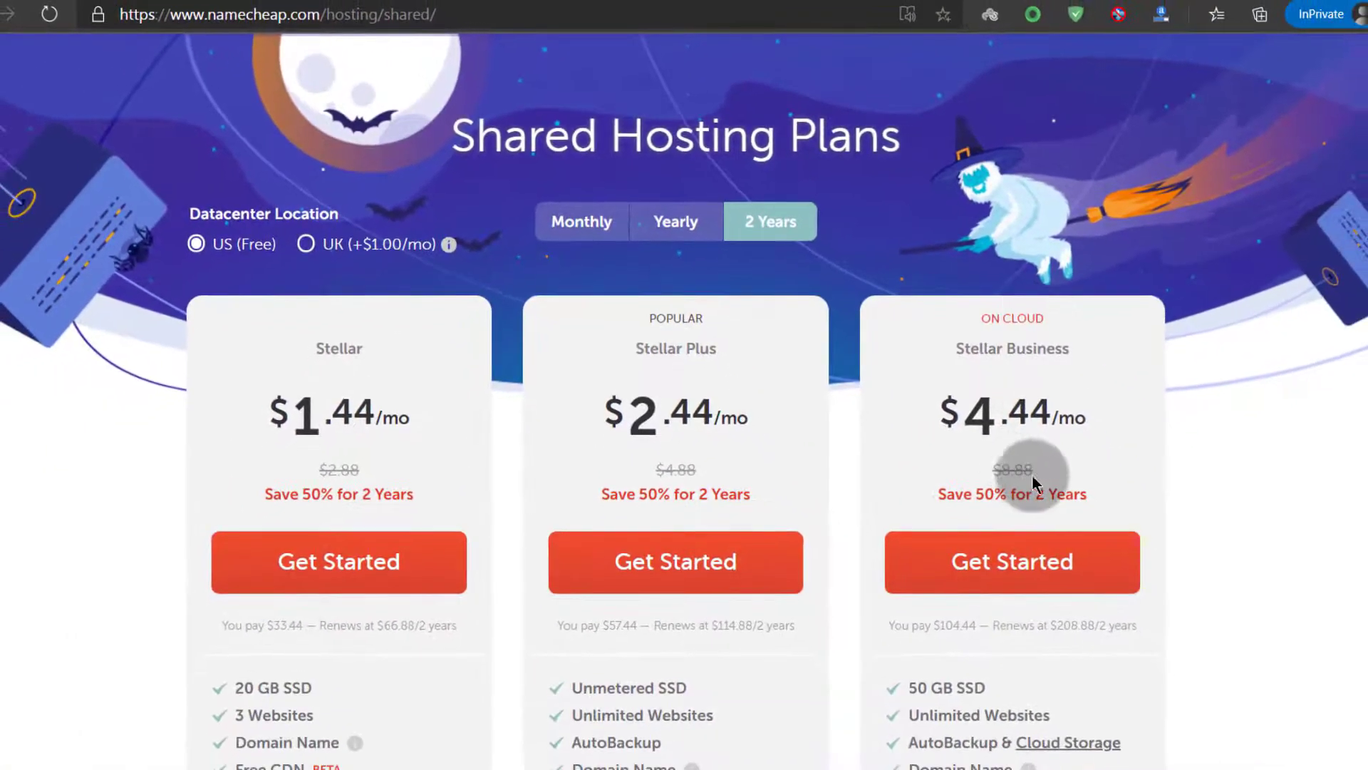
scroll(326, 431, "down", 2)
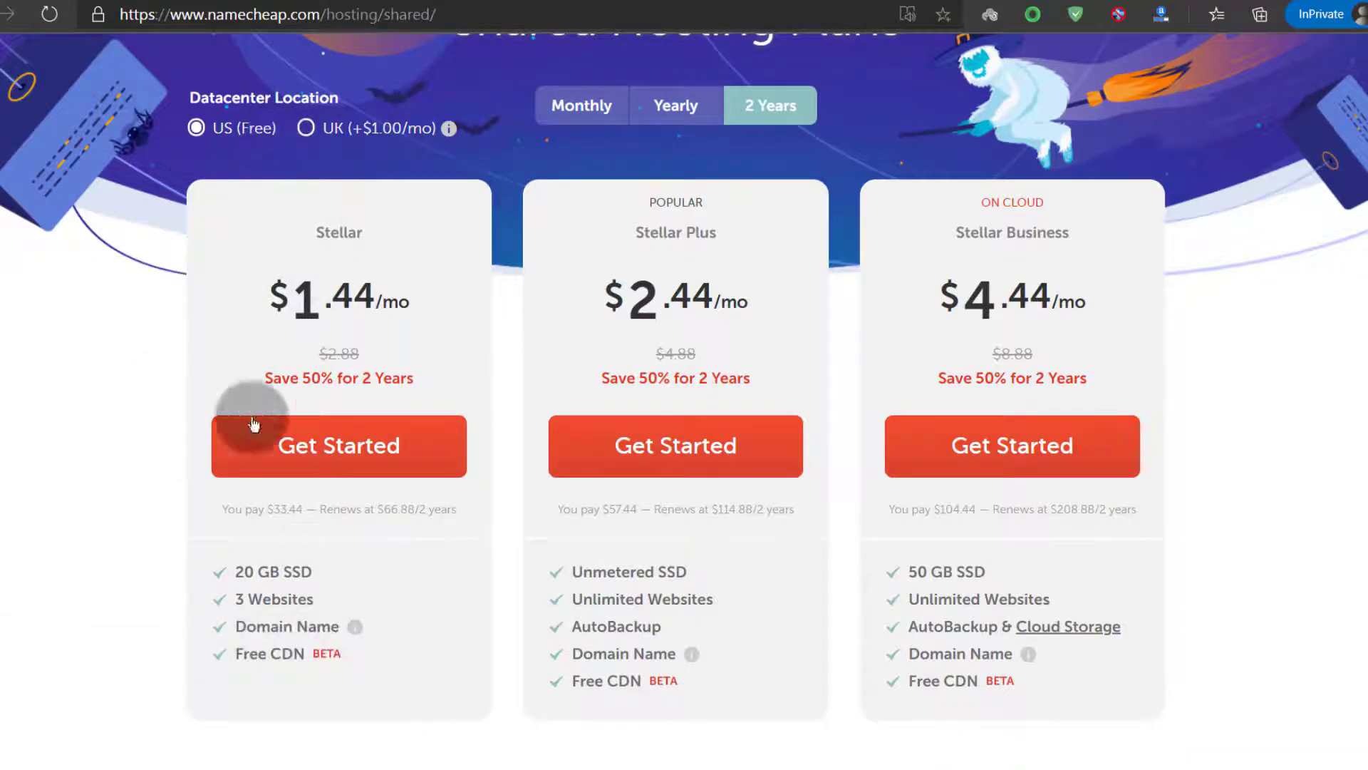
scroll(336, 459, "down", 2)
scroll(330, 458, "up", 3)
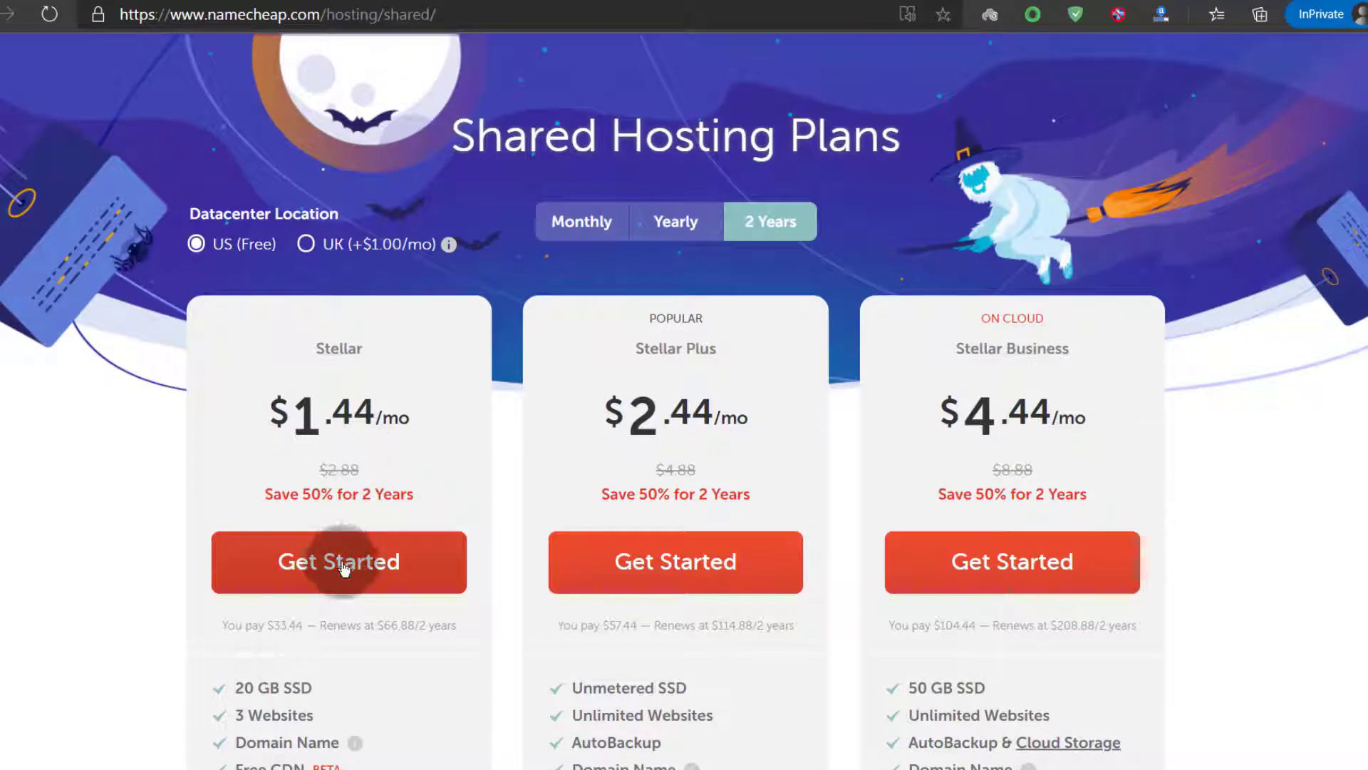
- Compare the shared hosting plans on monthly, yearly and two-year billing, leaving Yearly selected
left_click(307, 246)
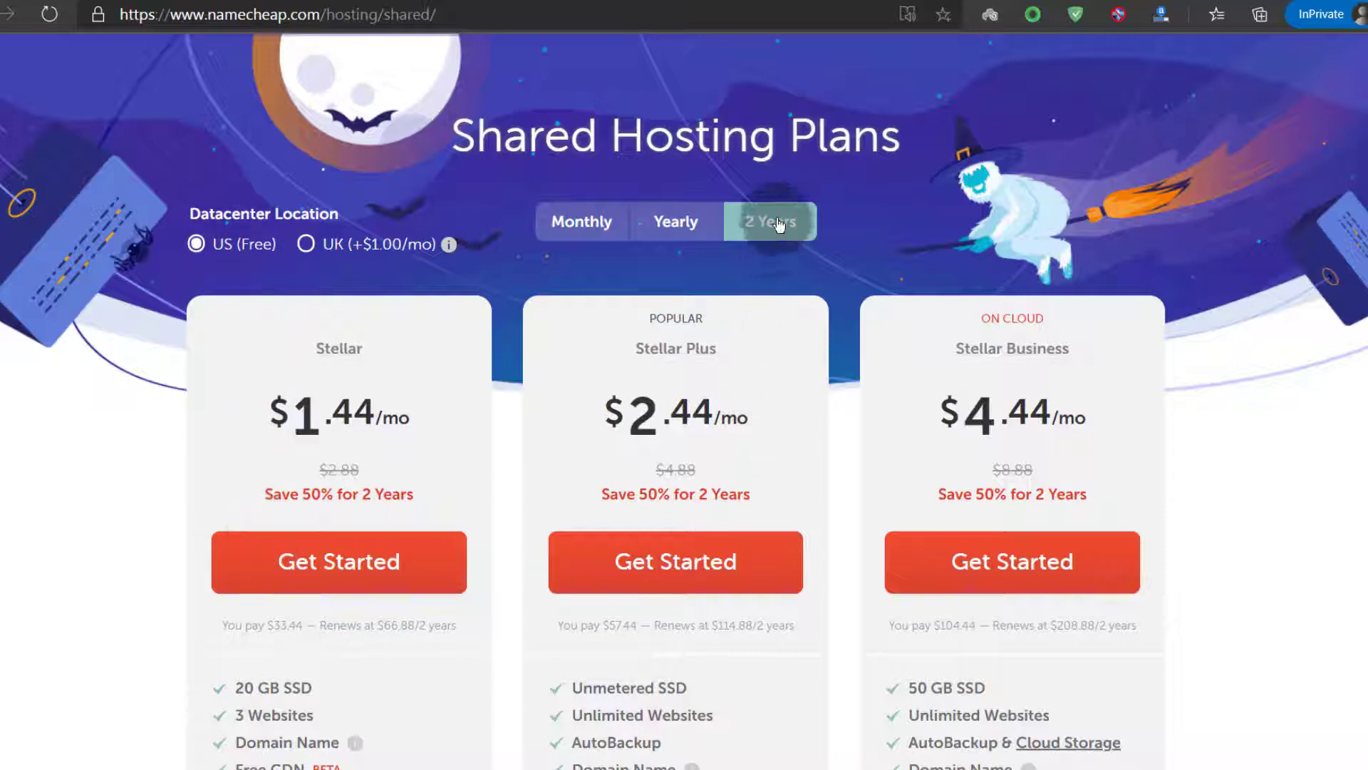
left_click(676, 223)
scroll(679, 226, "down", 2)
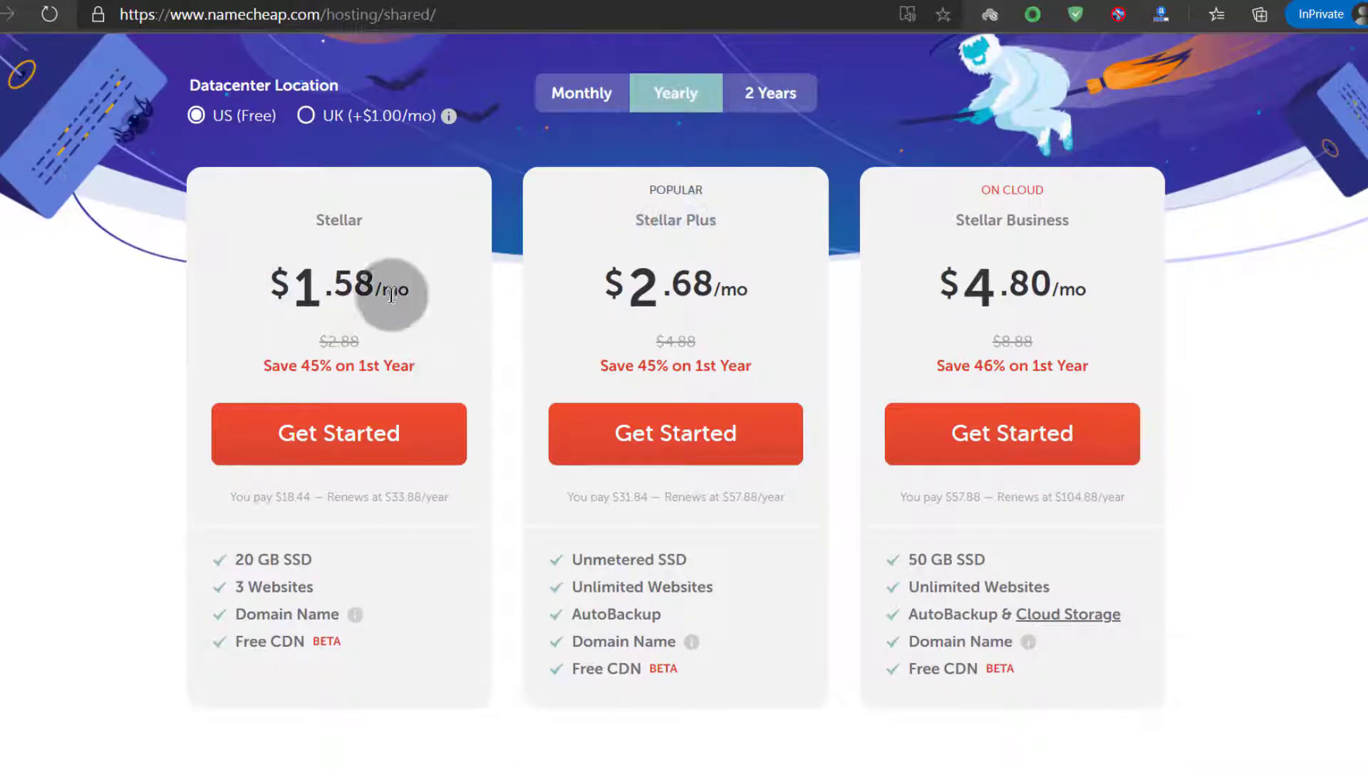
left_click(602, 95)
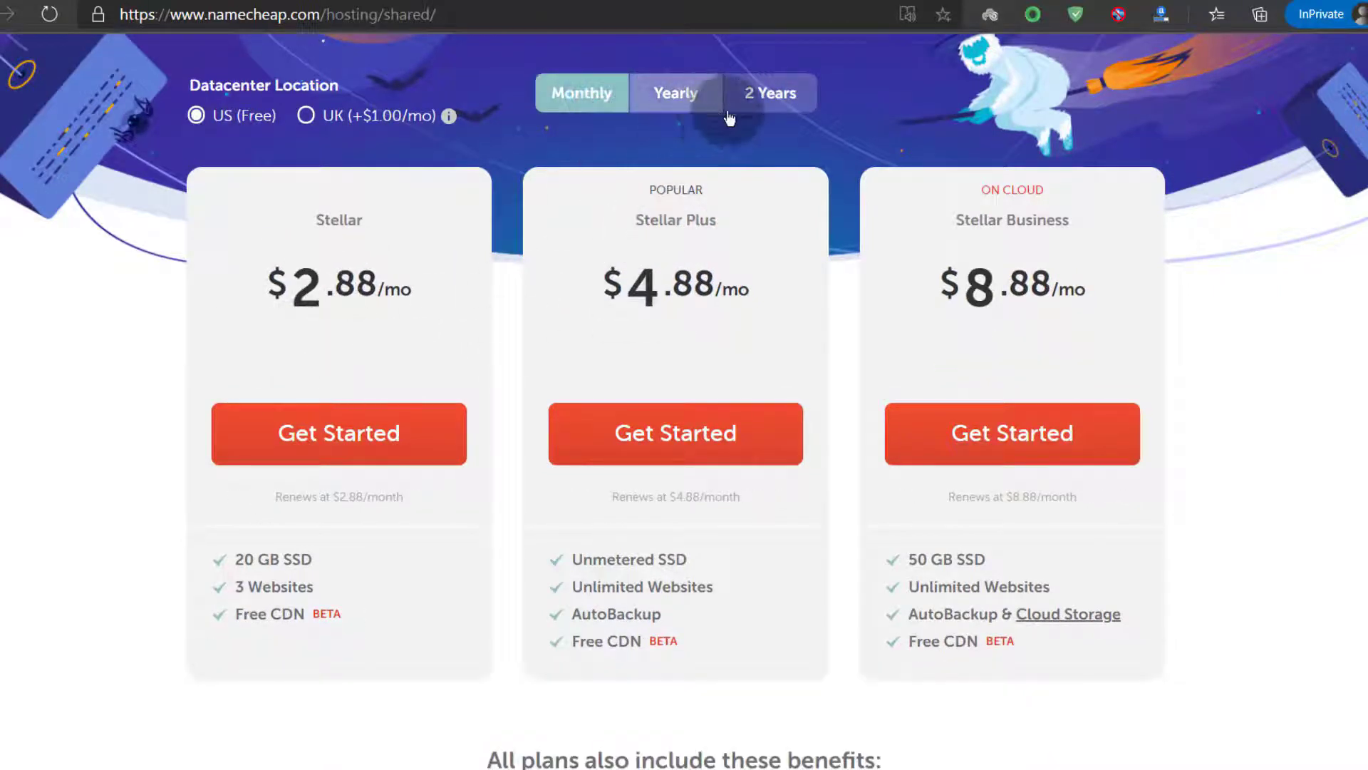
left_click(761, 109)
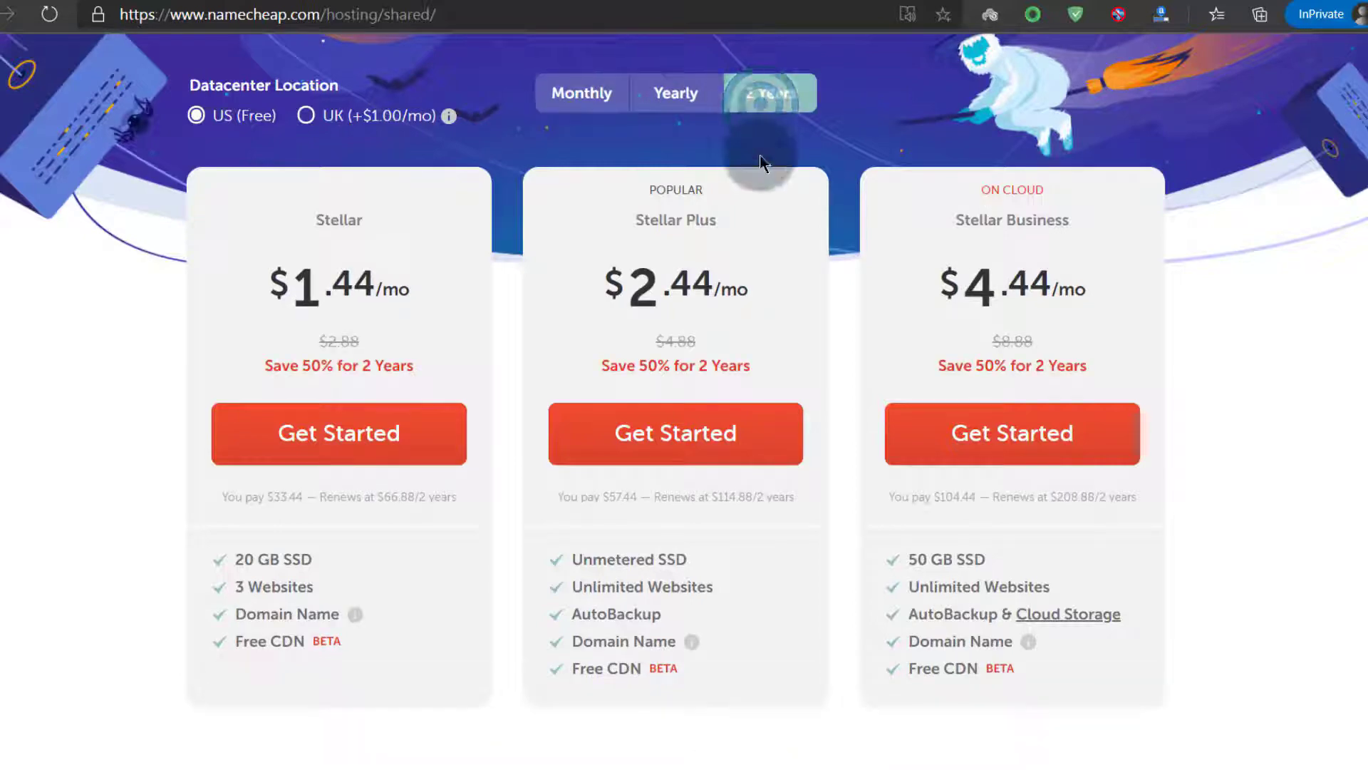
left_click(691, 95)
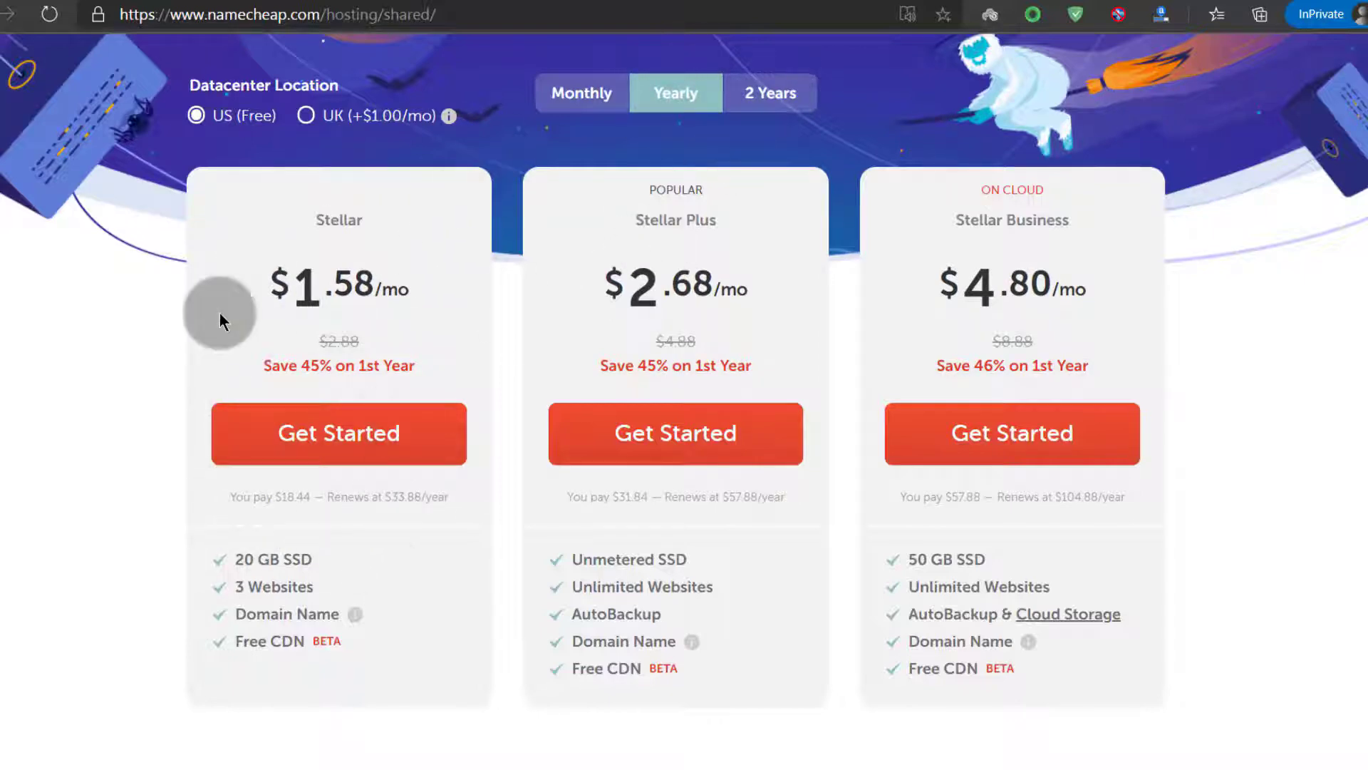
scroll(275, 506, "down", 2)
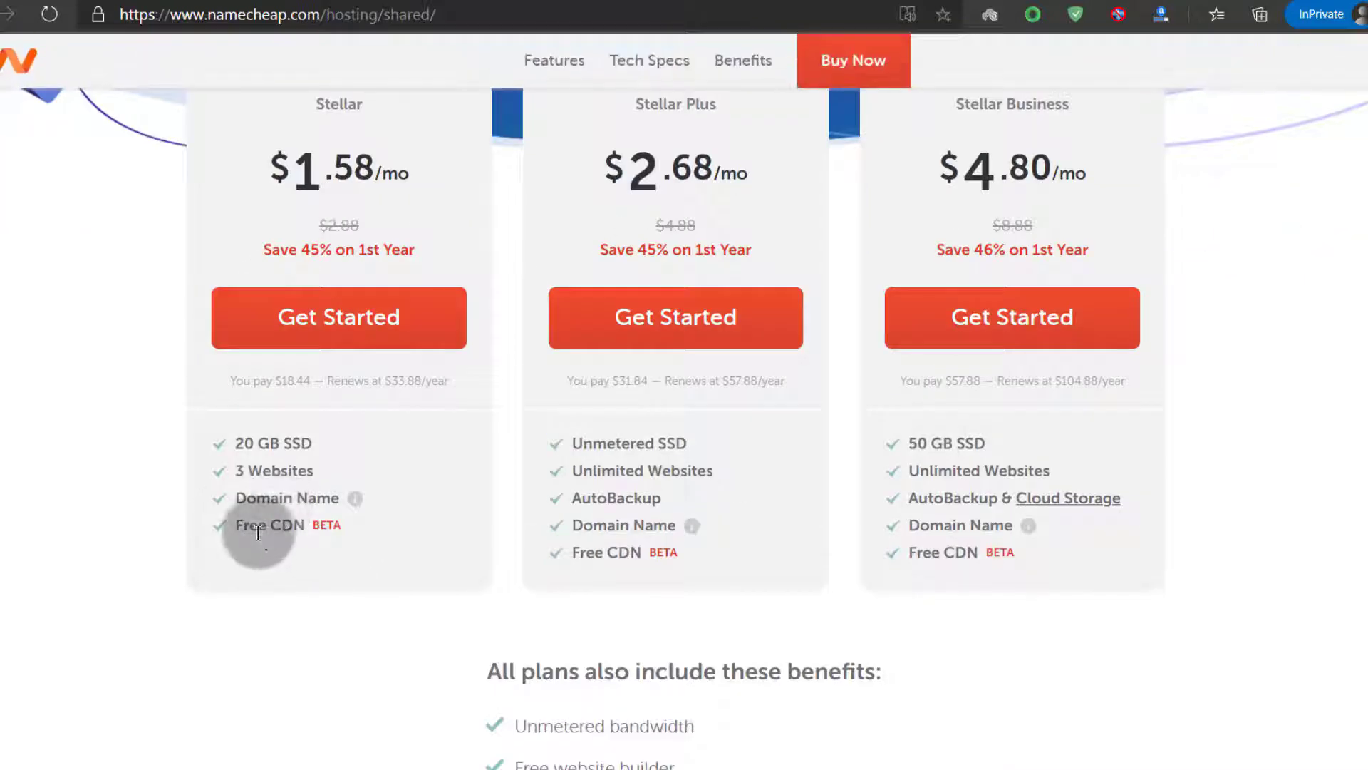
scroll(265, 542, "up", 3)
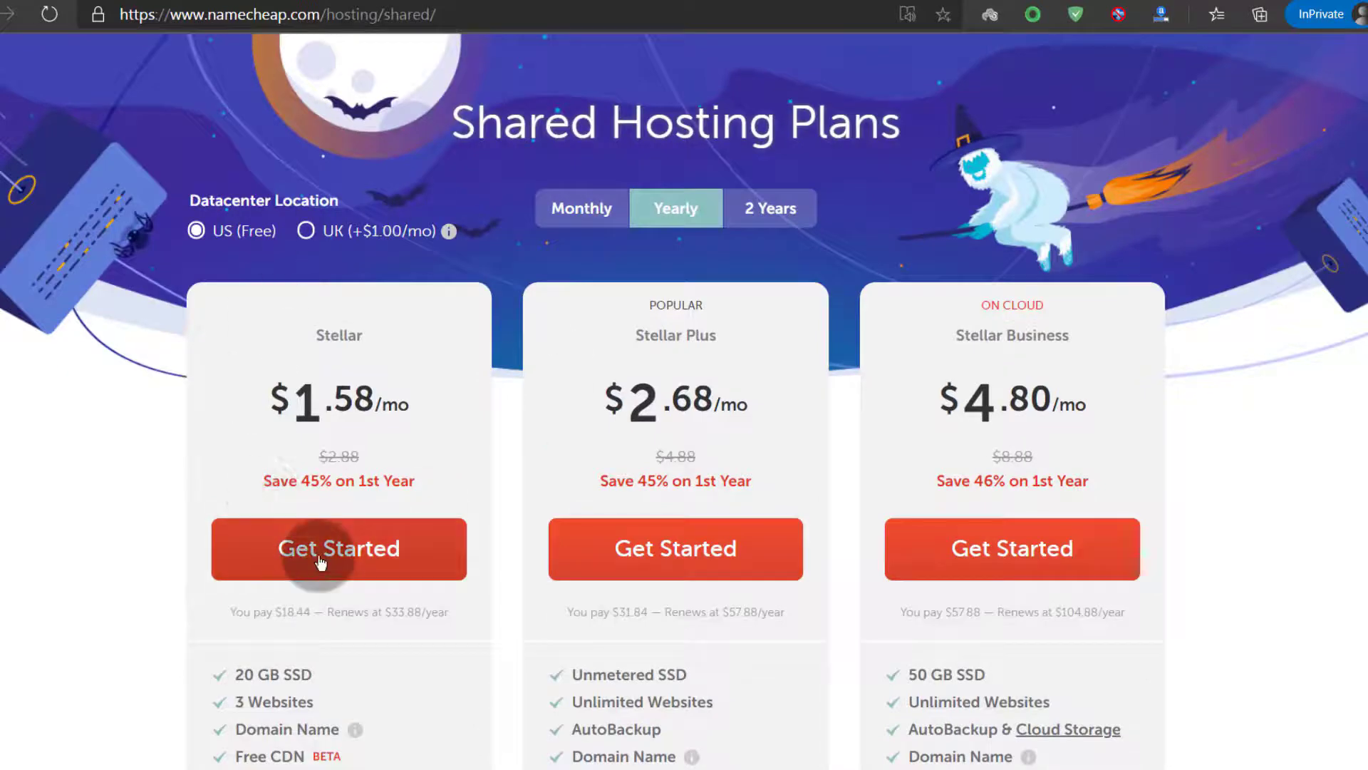
- Choose the yearly Stellar Plus plan and compare the new and existing domain connection options, leaving New Domain Name selected
left_click(641, 546)
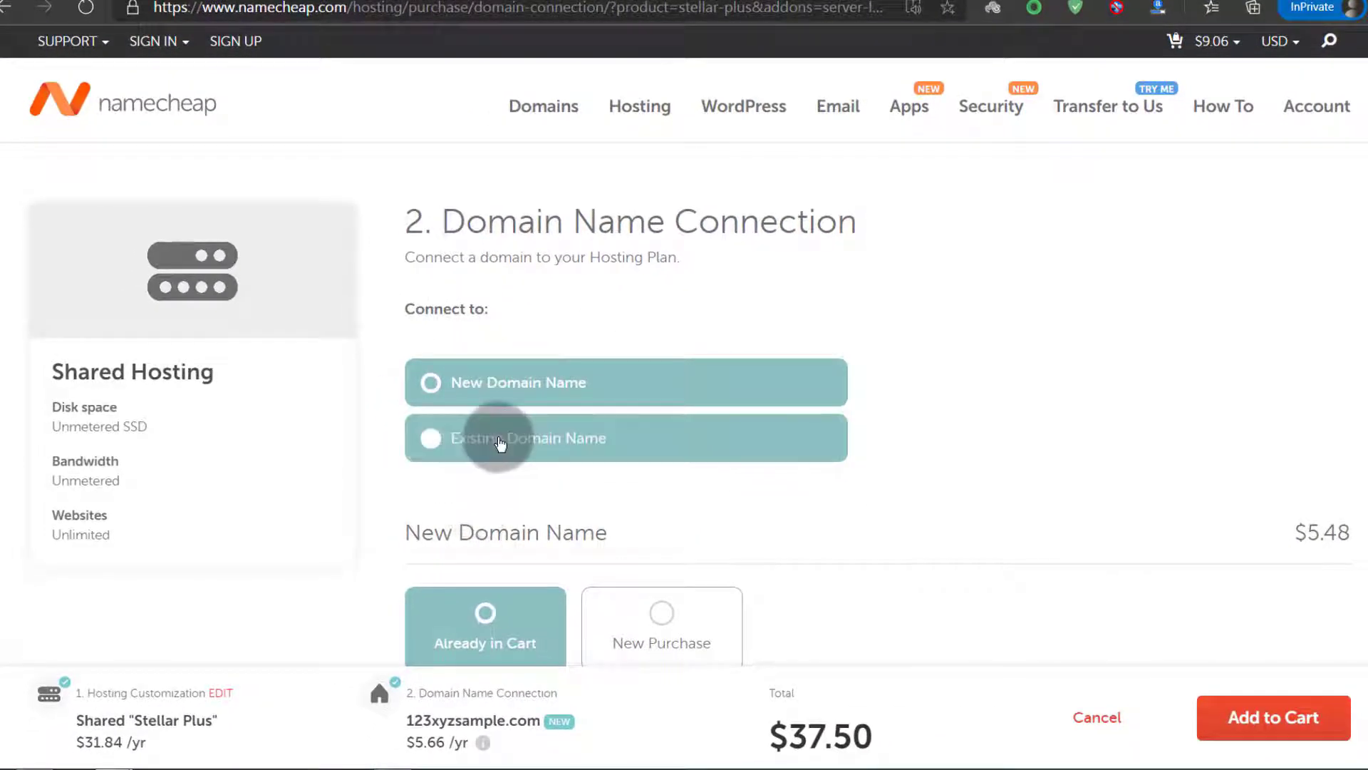
left_click(443, 440)
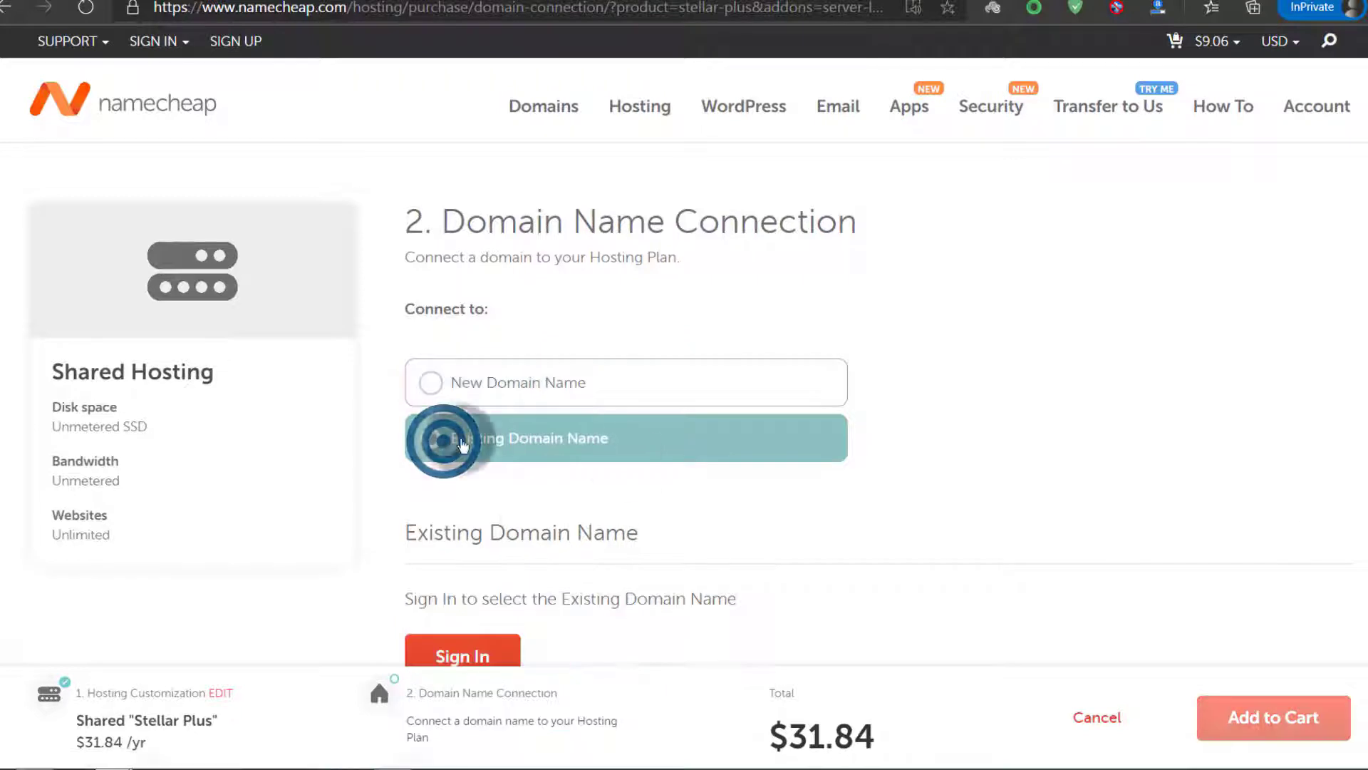
scroll(574, 513, "down", 2)
left_click(456, 419)
left_click(478, 488)
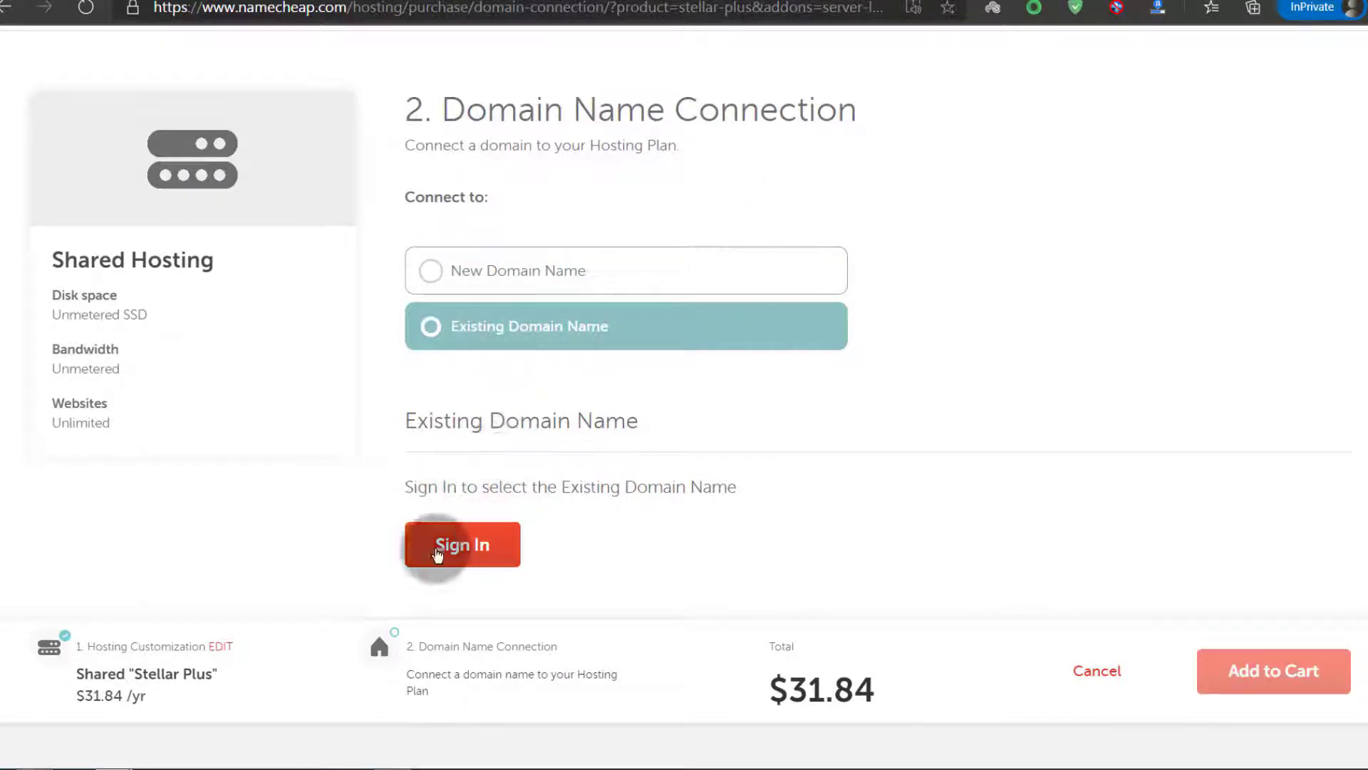
left_click(491, 270)
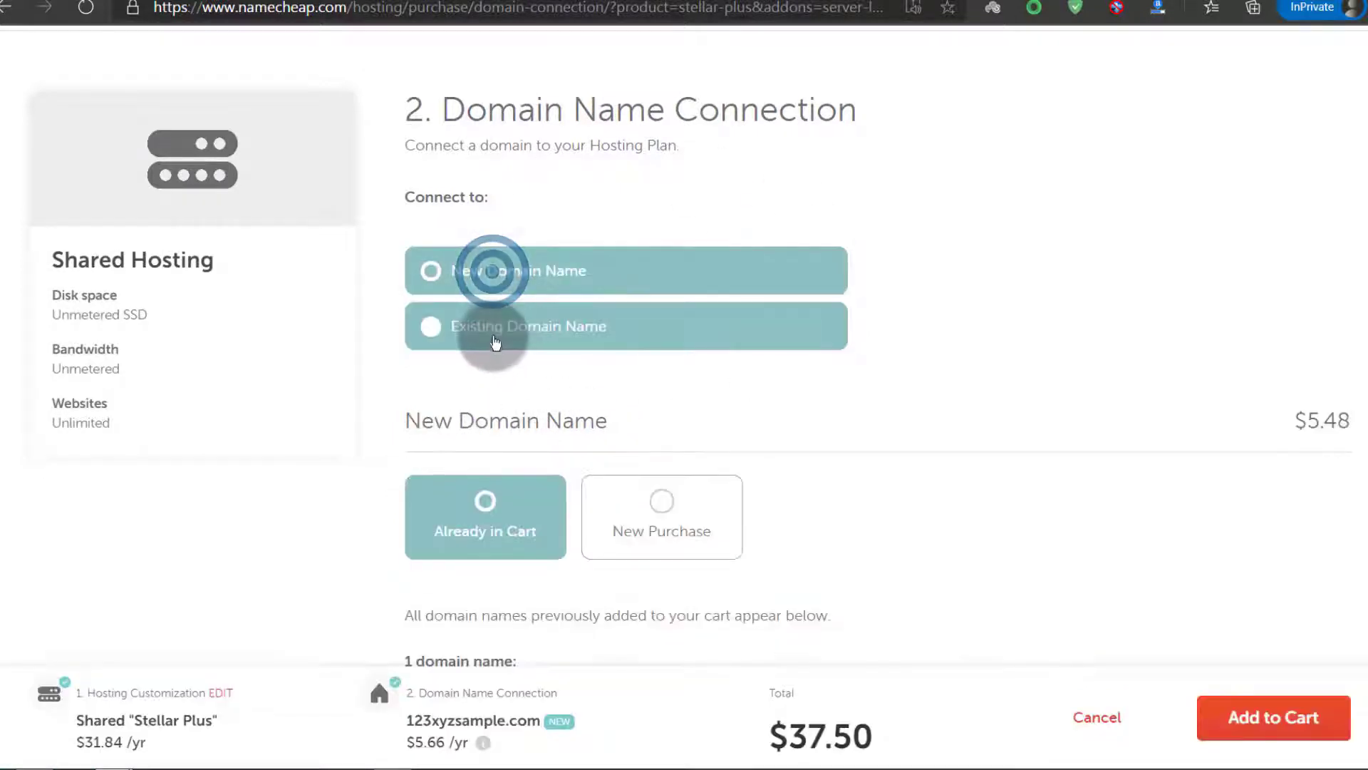
- Add Stellar Plus to the cart, connected to the already carted domain 123xyzsample.com, and confirm the order
scroll(553, 552, "down", 2)
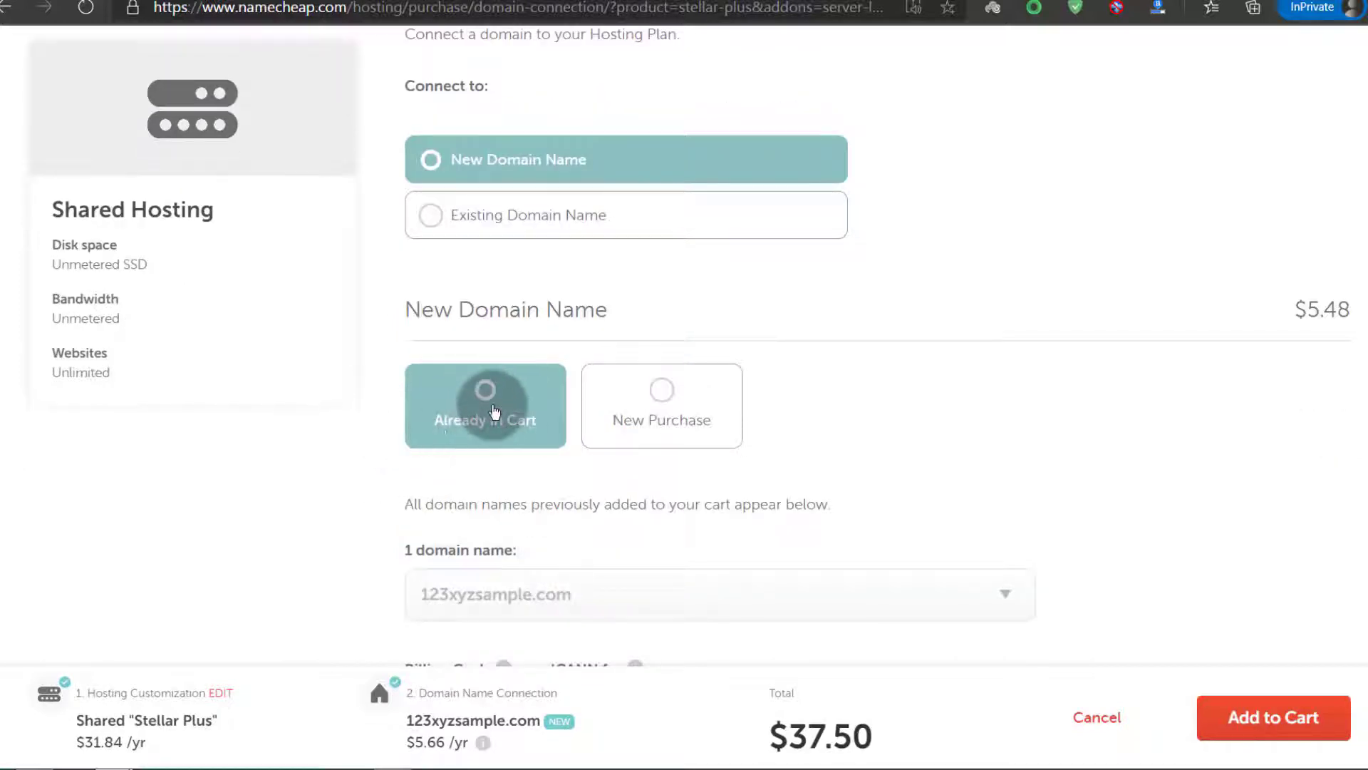
left_click(660, 415)
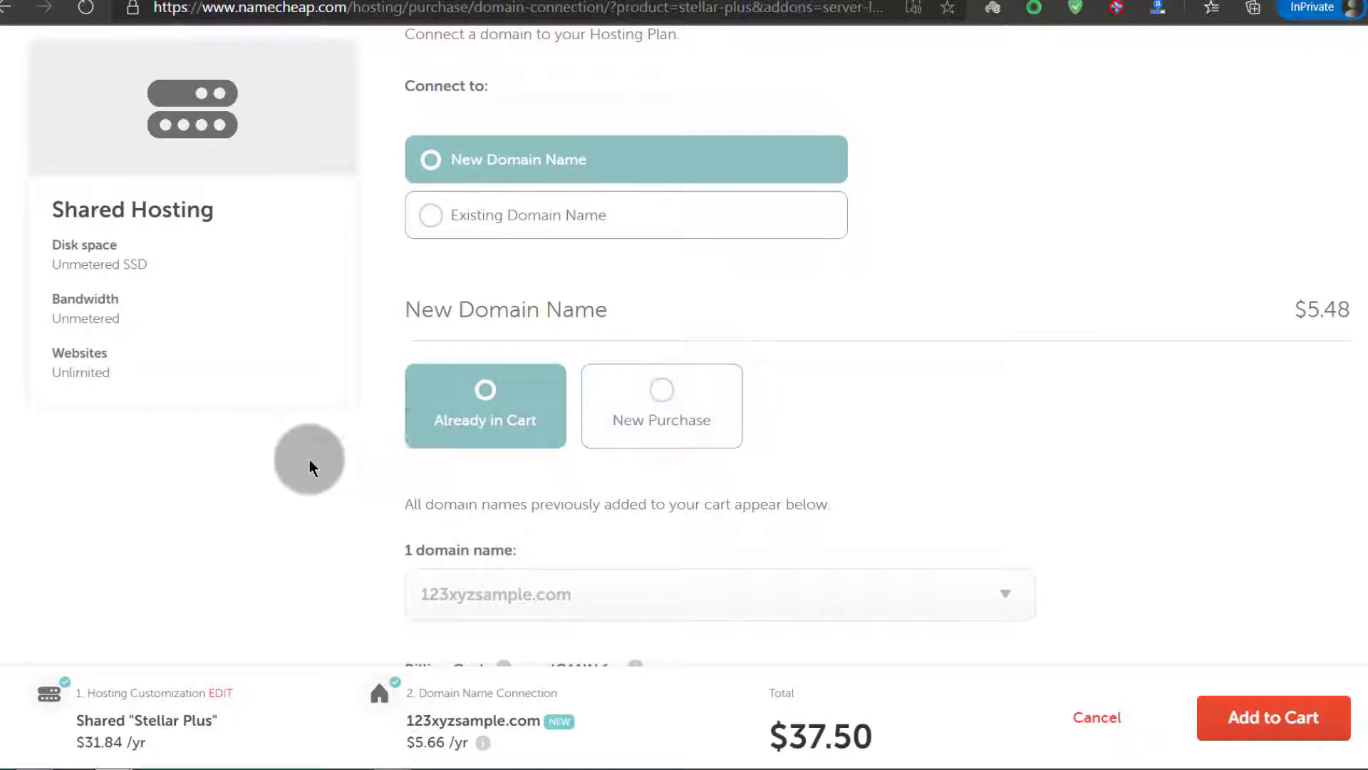
scroll(308, 459, "down", 5)
scroll(367, 458, "up", 2)
scroll(339, 426, "down", 2)
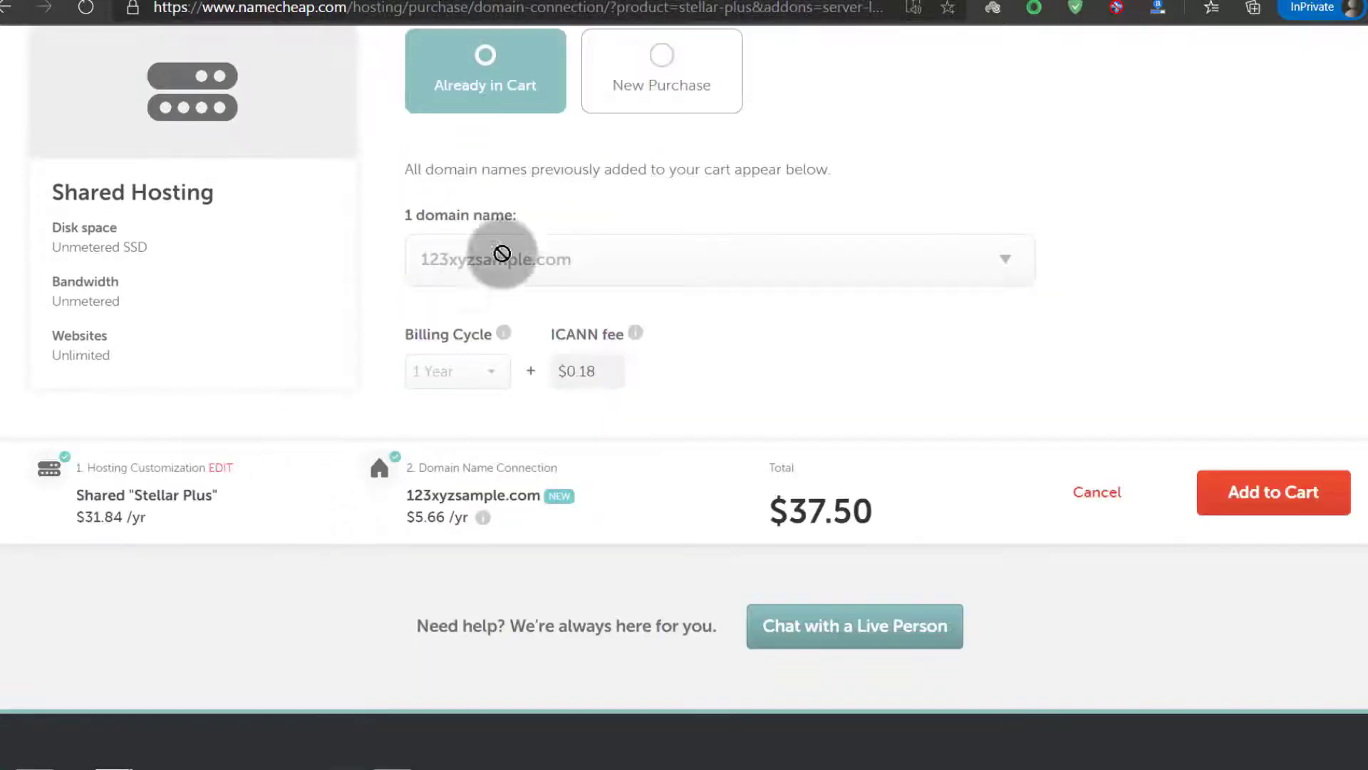
scroll(489, 268, "up", 6)
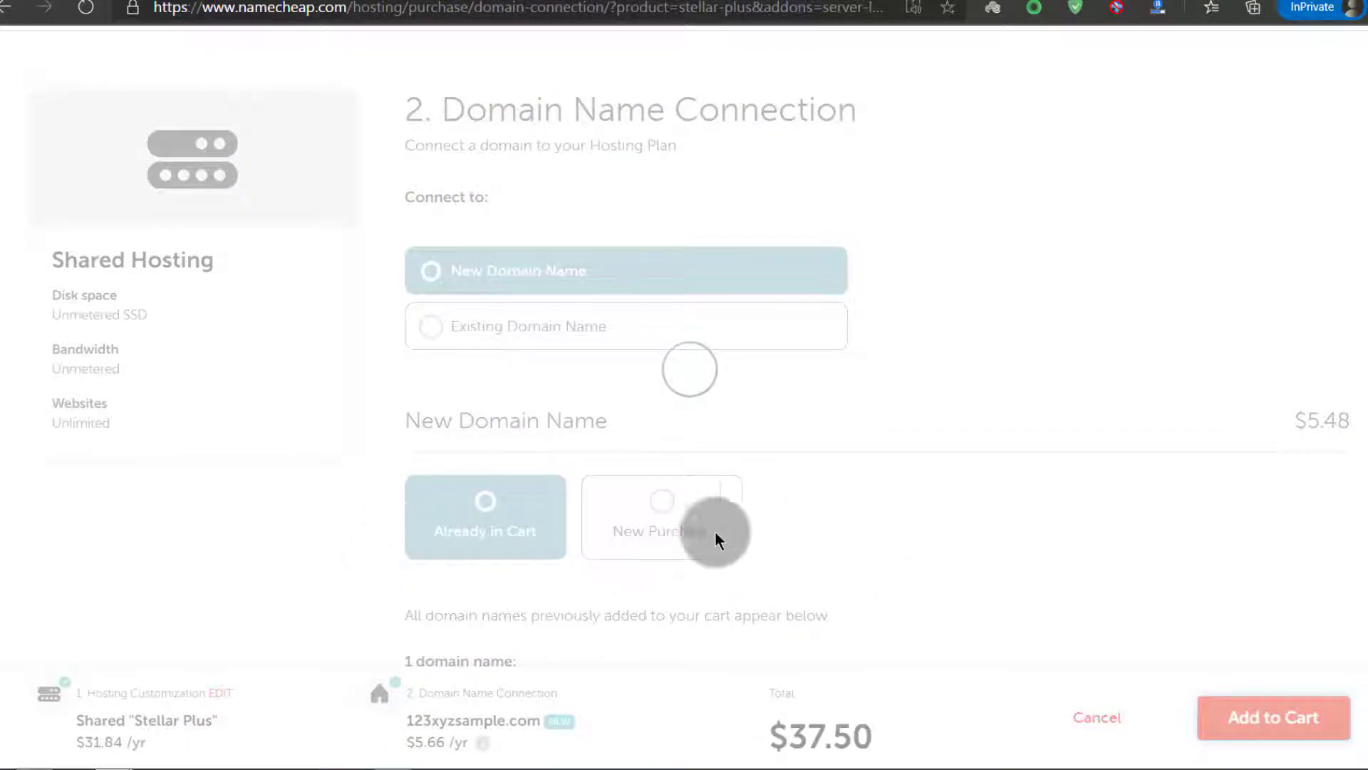
scroll(366, 527, "down", 5)
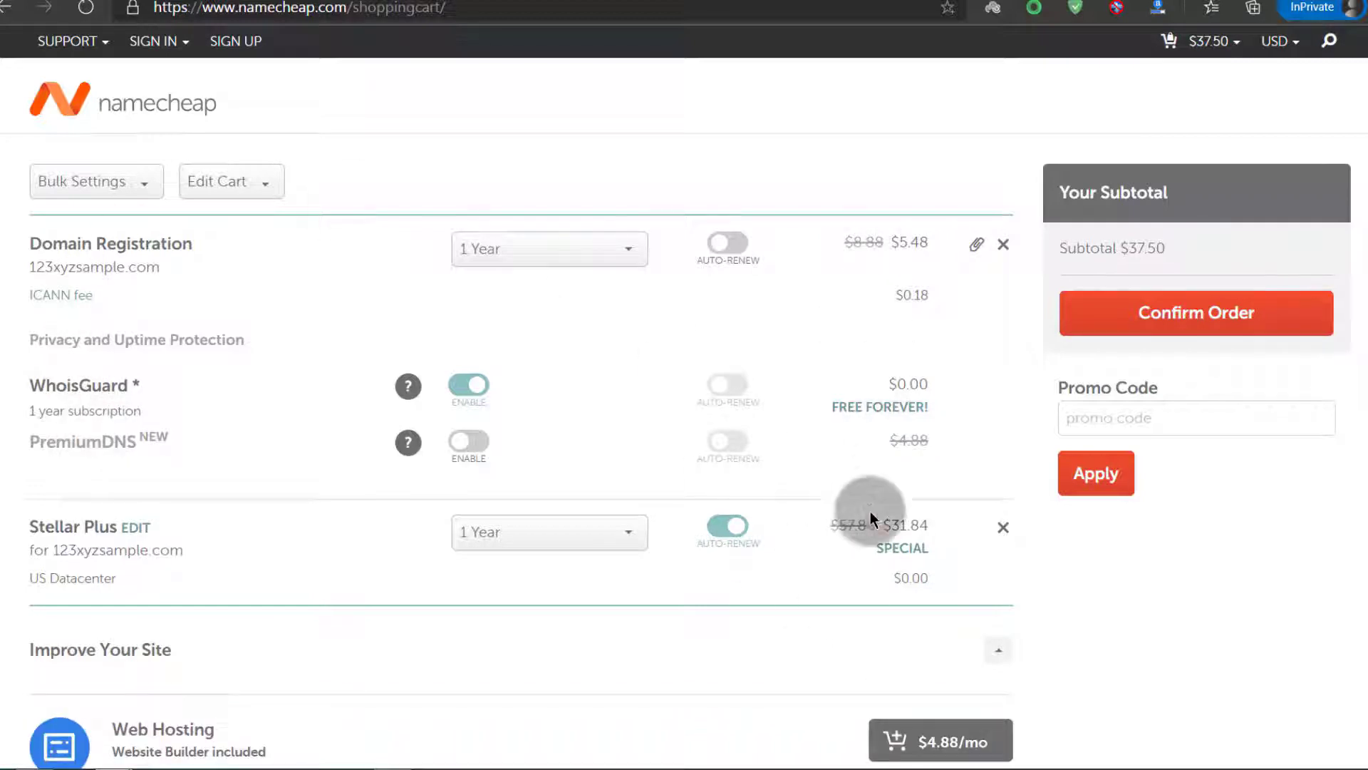
left_click(1203, 318)
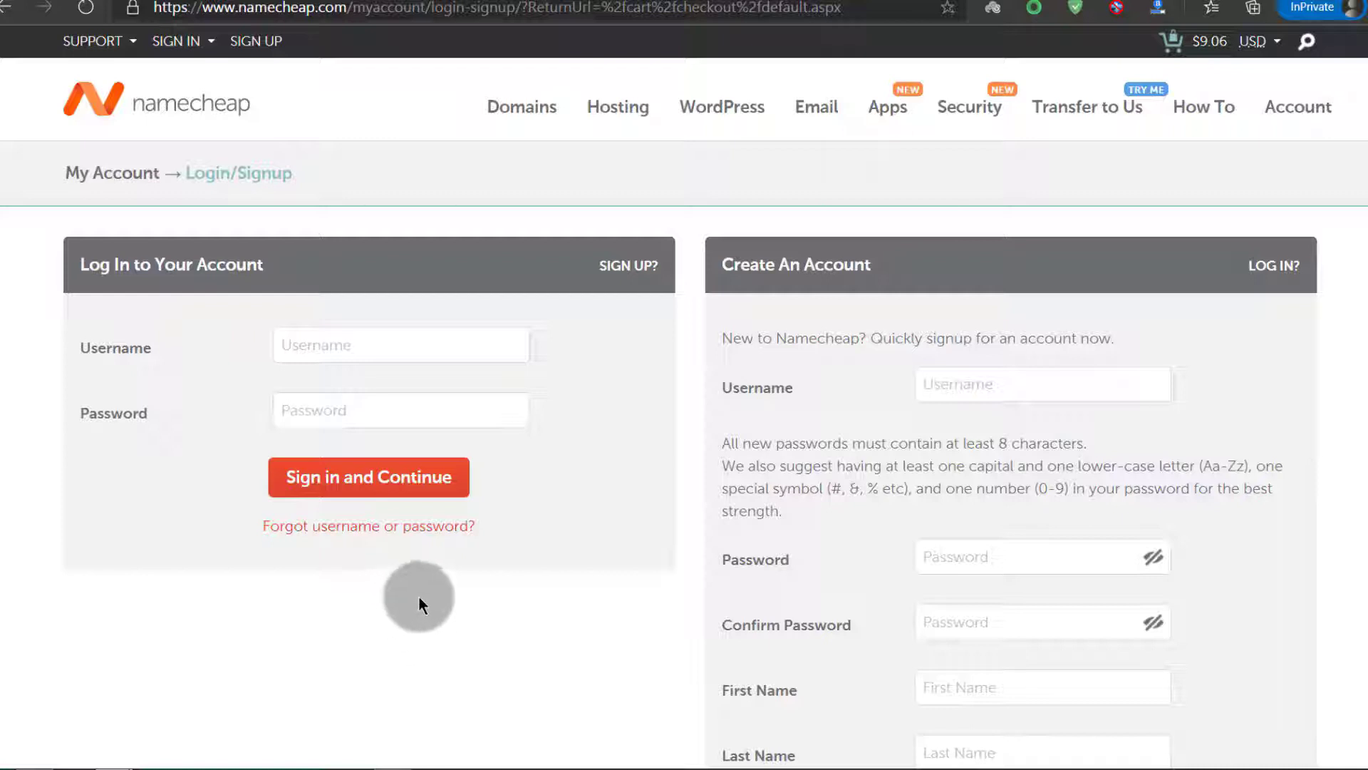
- Open the Managed WordPress Hosting page and review the EasyWP Starter, Turbo and Supersonic plans and the features they all include
mouse_move(713, 105)
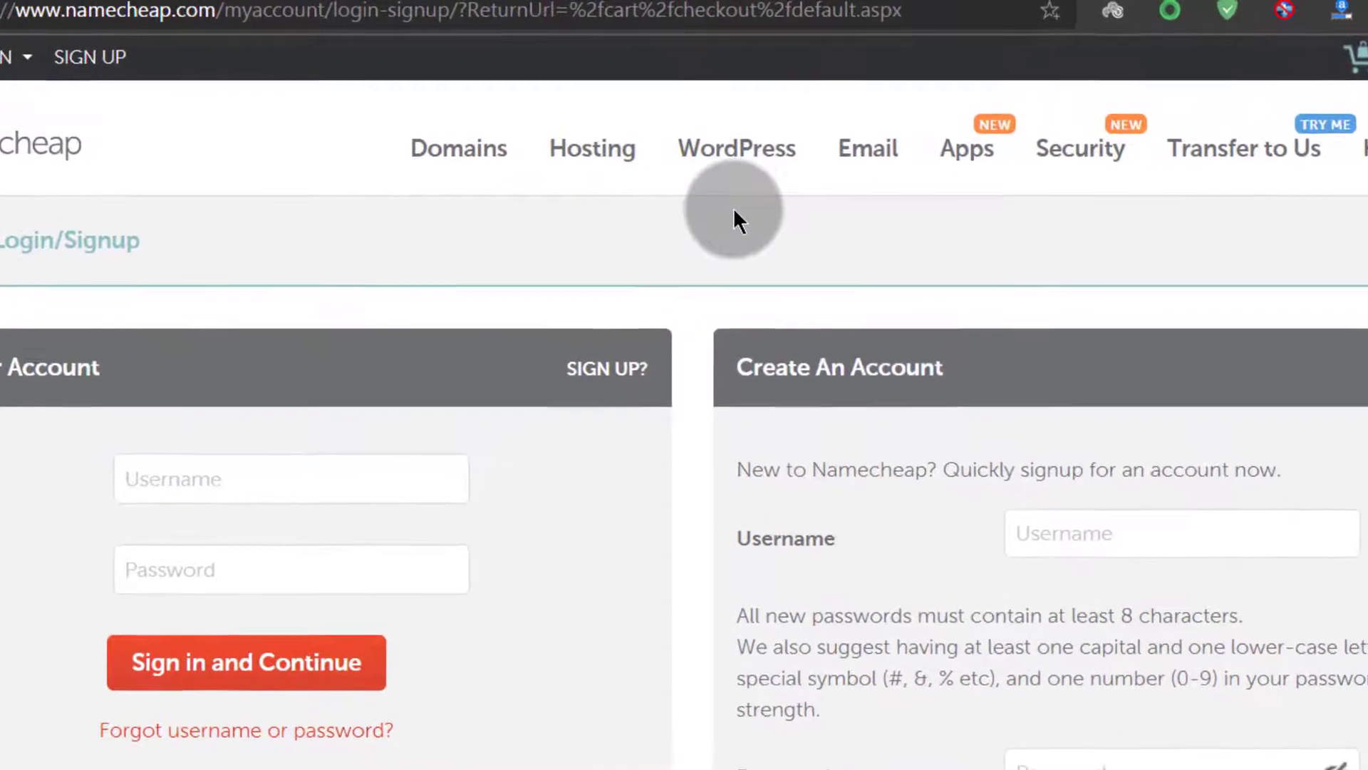
mouse_move(740, 132)
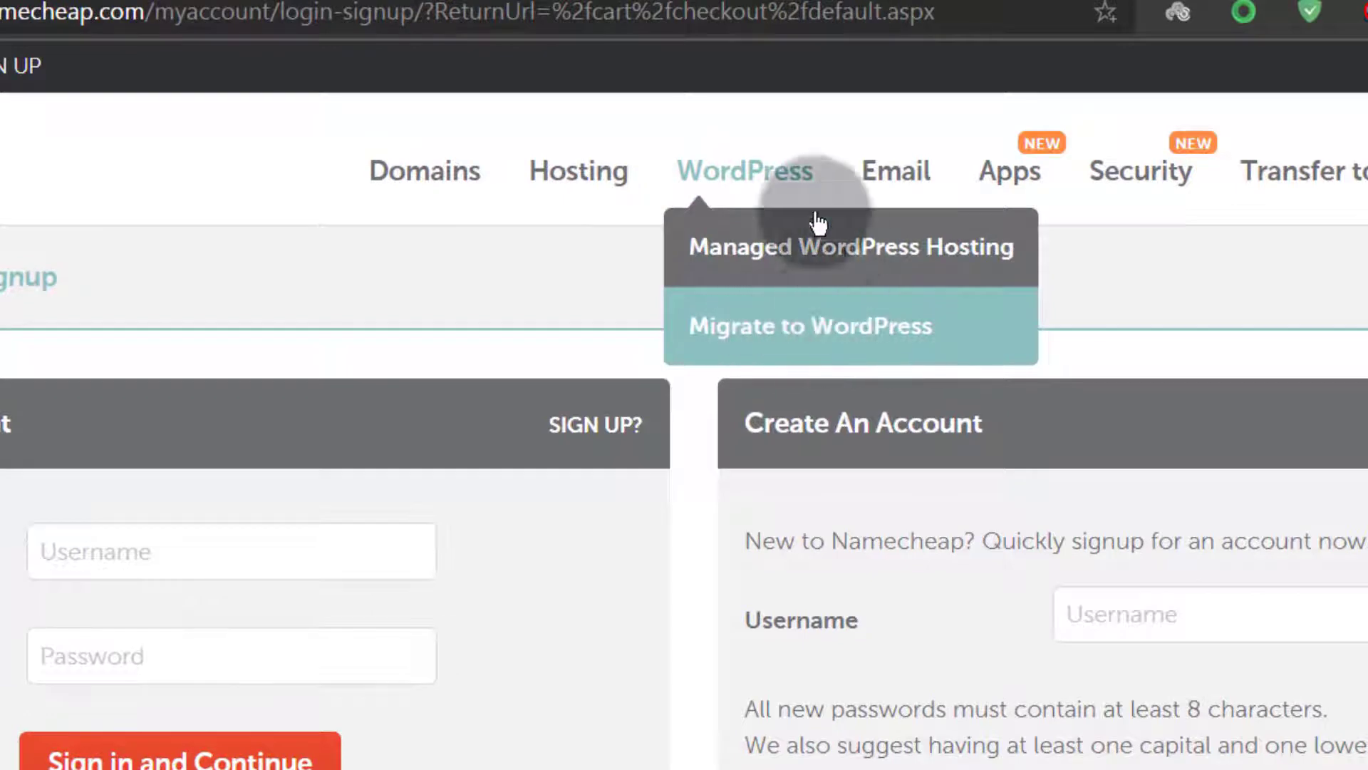
left_click(831, 245)
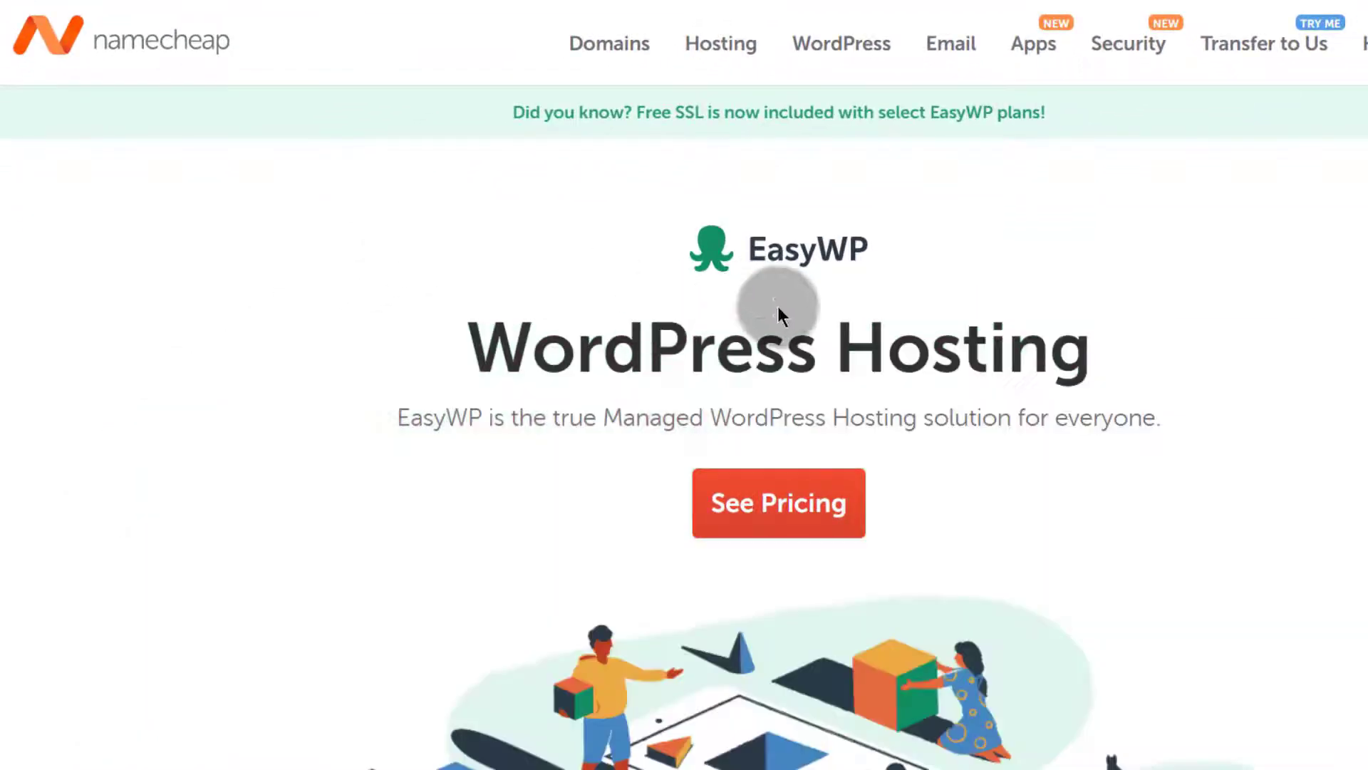
scroll(781, 314, "down", 2)
scroll(781, 320, "down", 5)
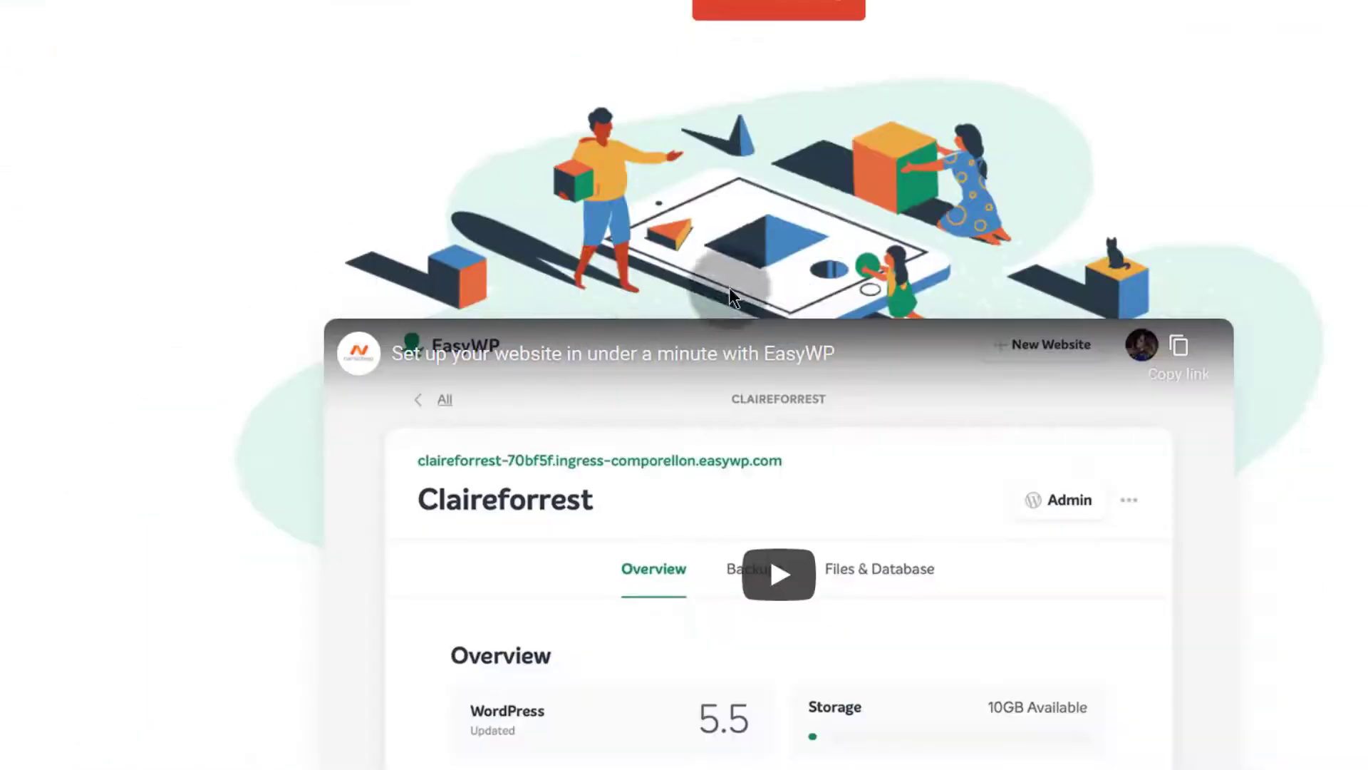
scroll(677, 459, "down", 4)
scroll(727, 575, "down", 12)
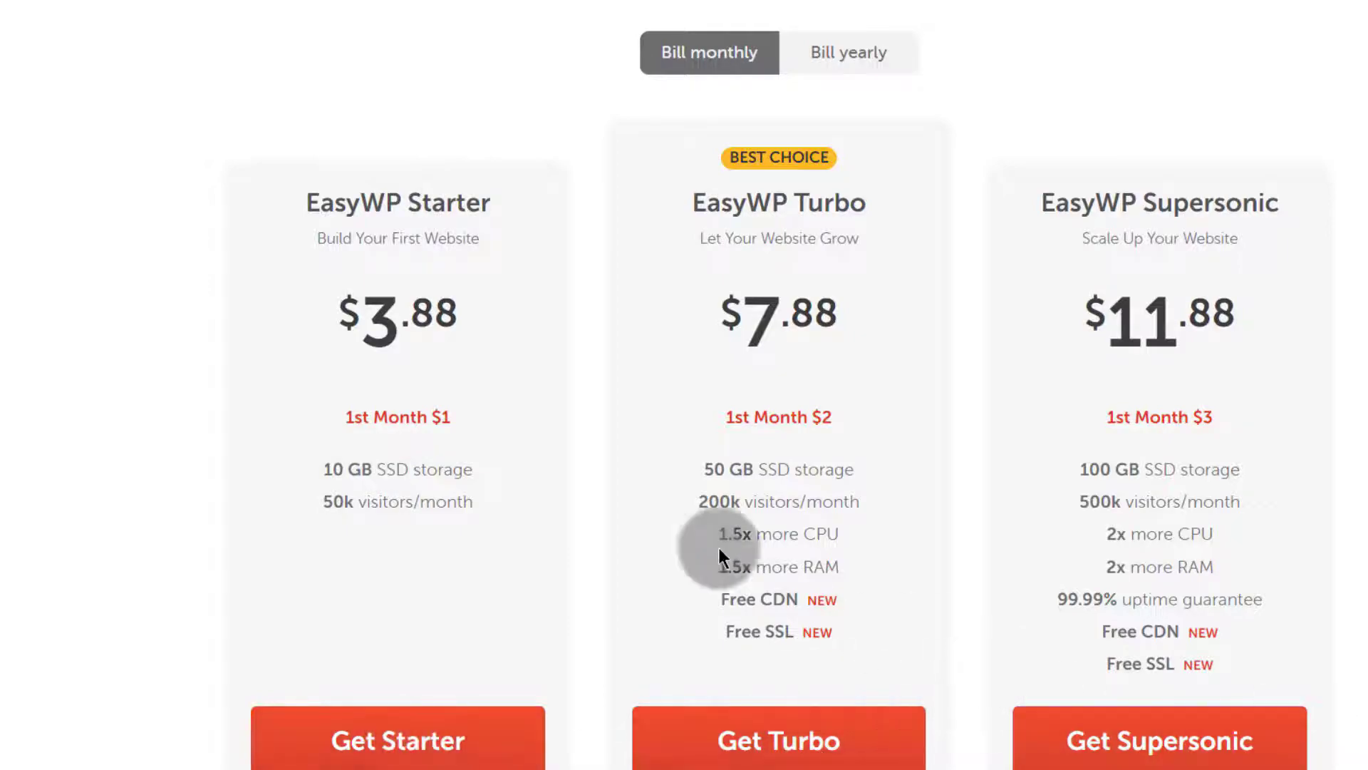
scroll(320, 596, "down", 10)
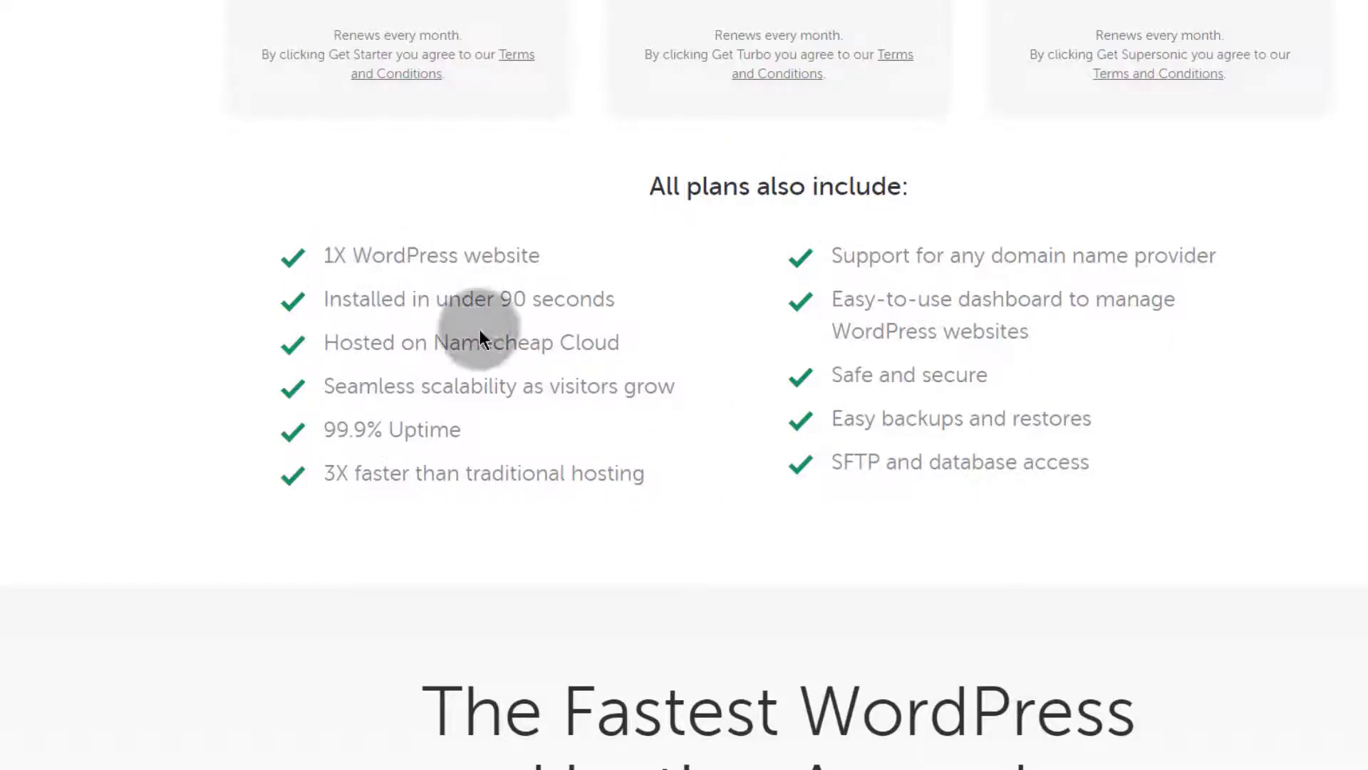
scroll(461, 342, "up", 2)
scroll(565, 382, "up", 10)
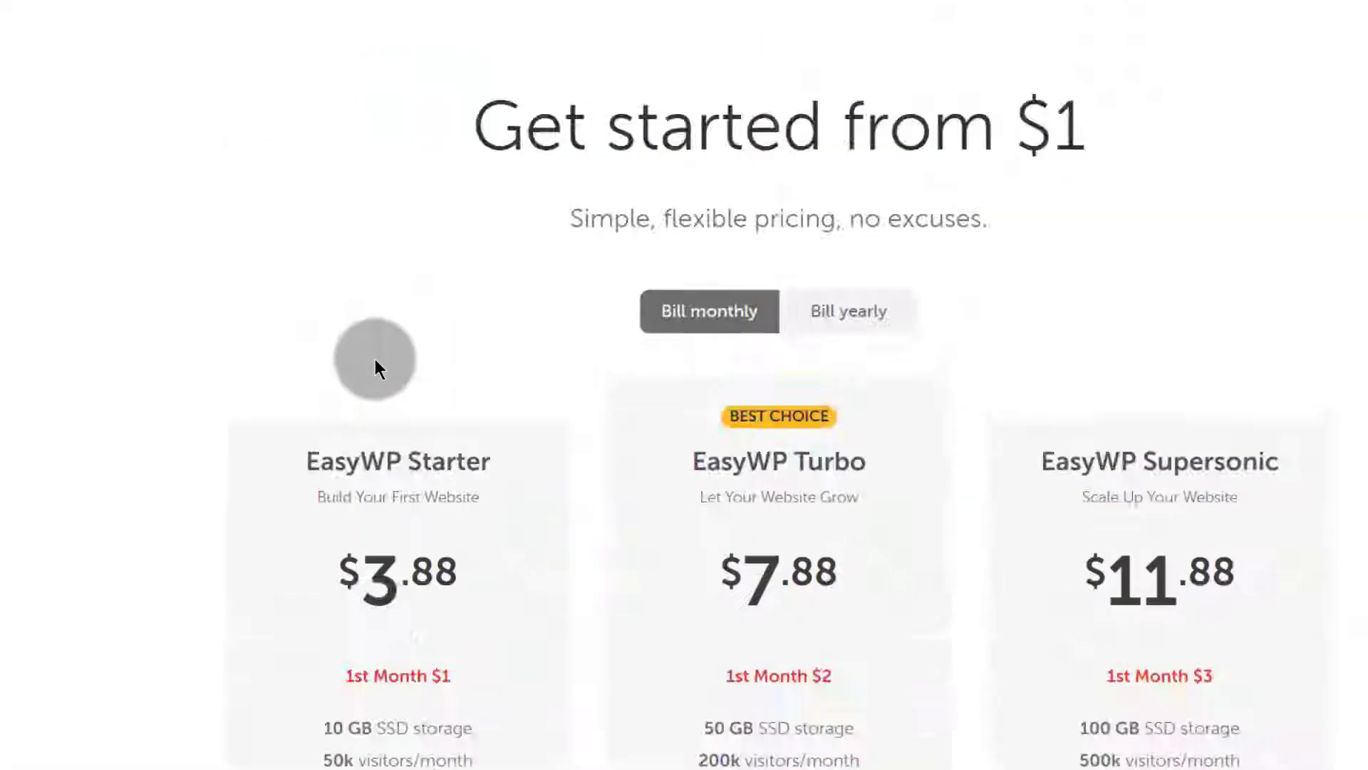
scroll(596, 258, "up", 10)
mouse_move(722, 43)
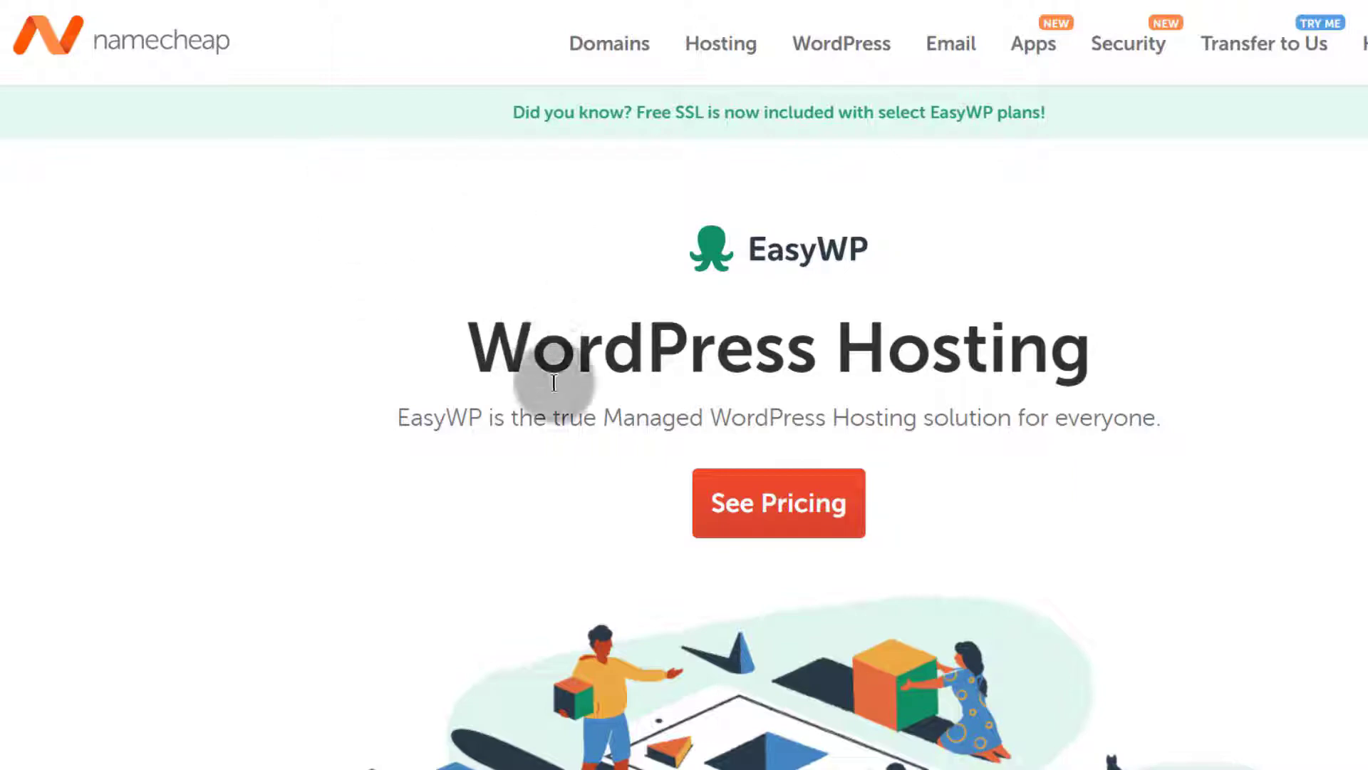
left_click(471, 342)
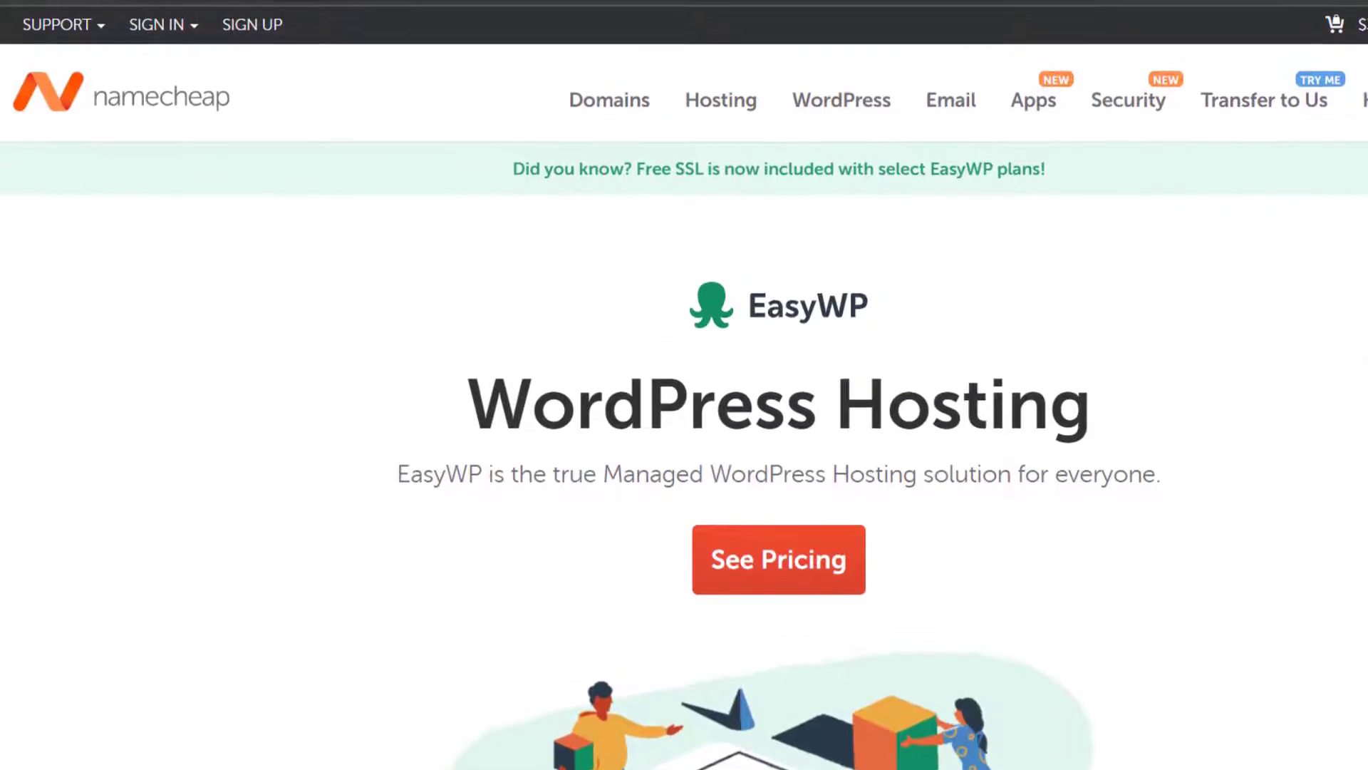
- Go to the account dashboard and examine the products attached to bizanosa.club, including the management options of its Stellar hosting
mouse_move(180, 28)
left_click(189, 98)
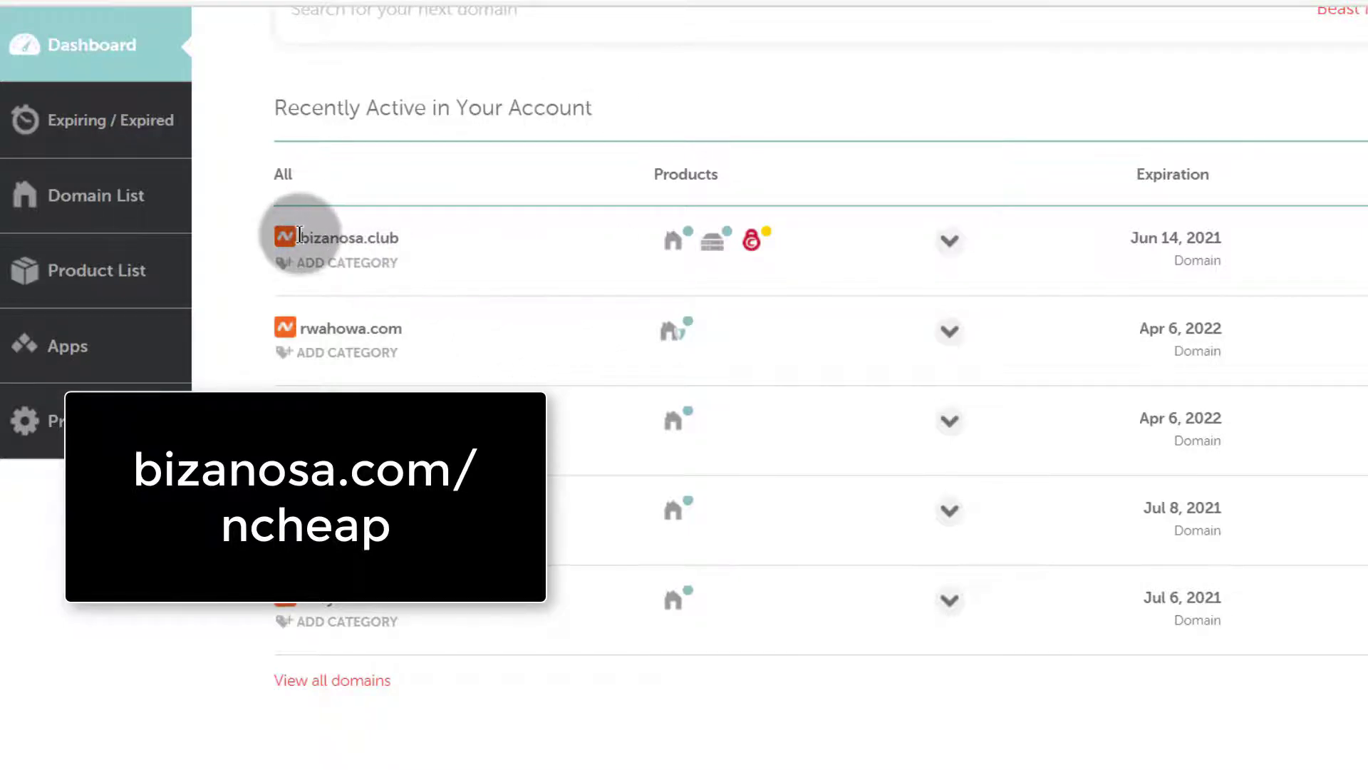
left_click_drag(305, 238, 415, 242)
left_click(417, 242)
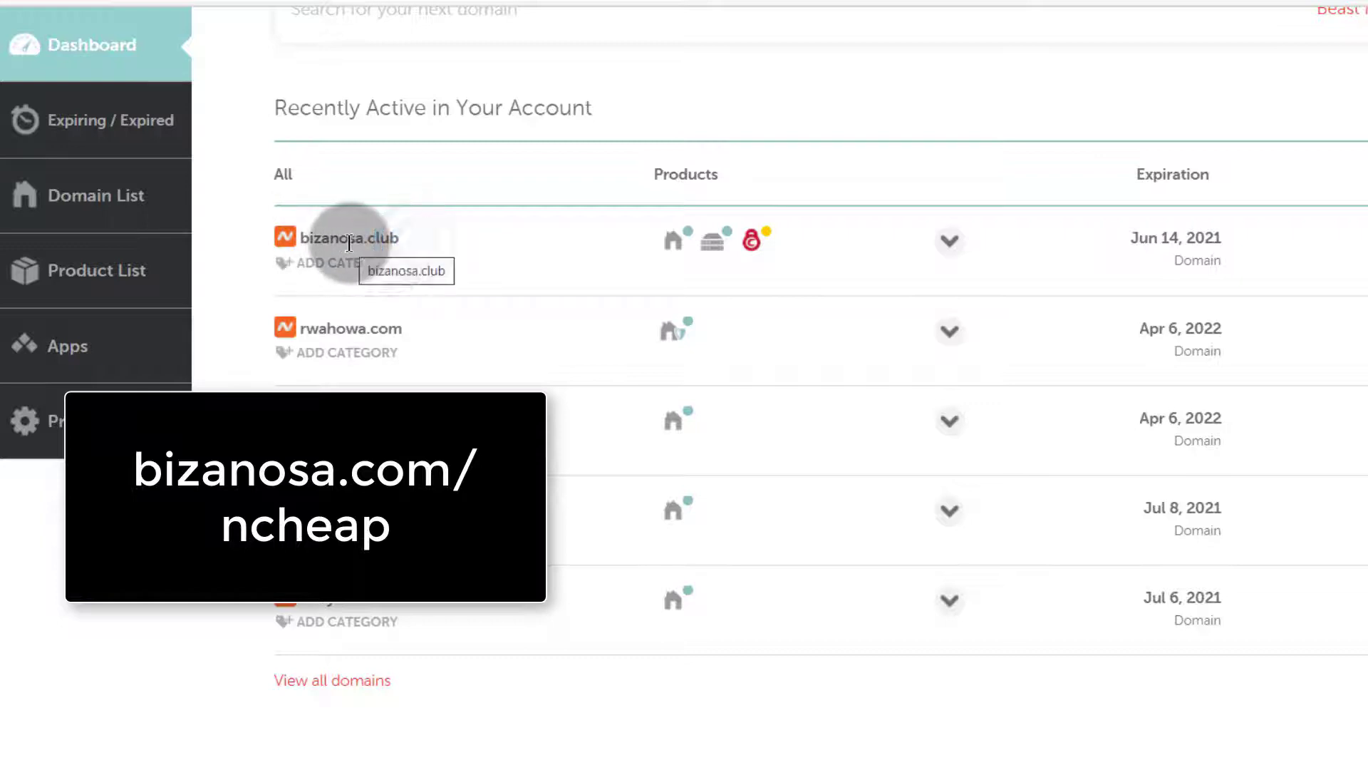
mouse_move(699, 254)
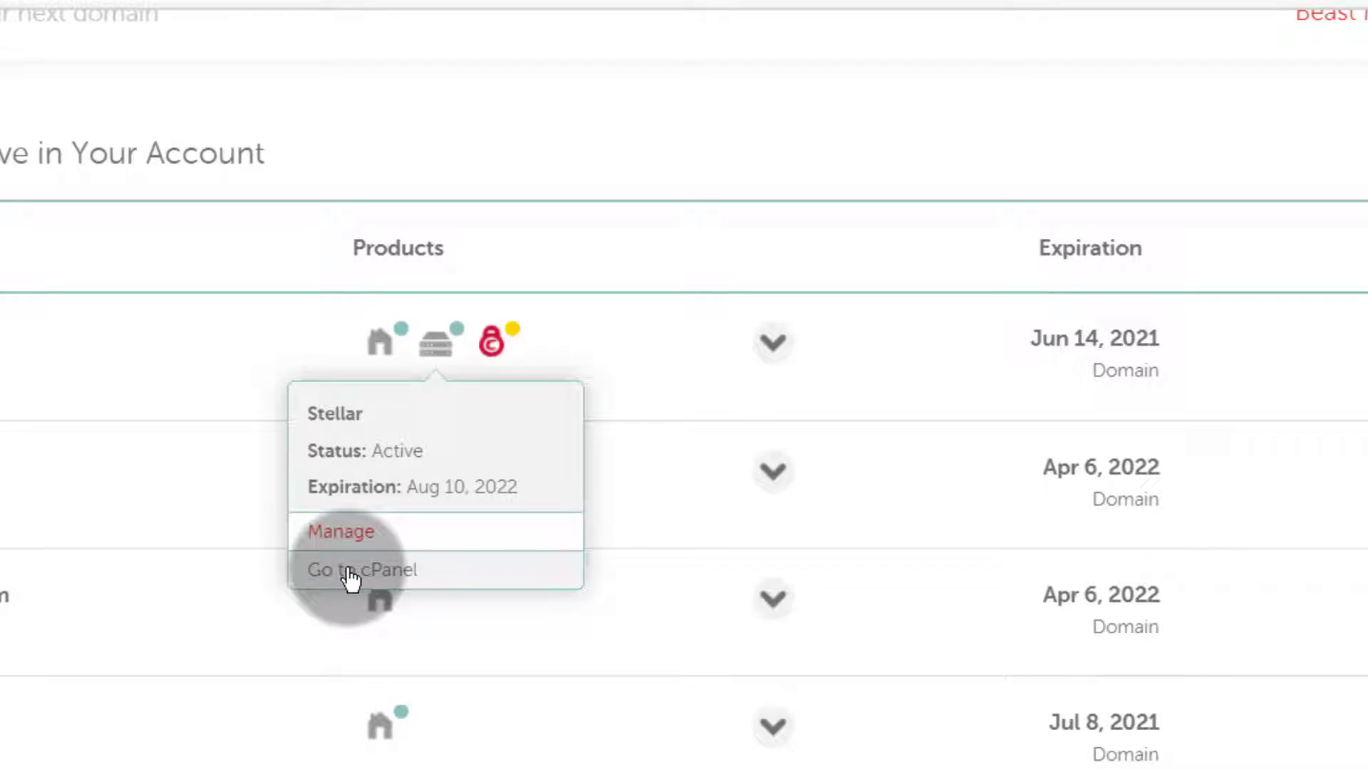
mouse_move(497, 349)
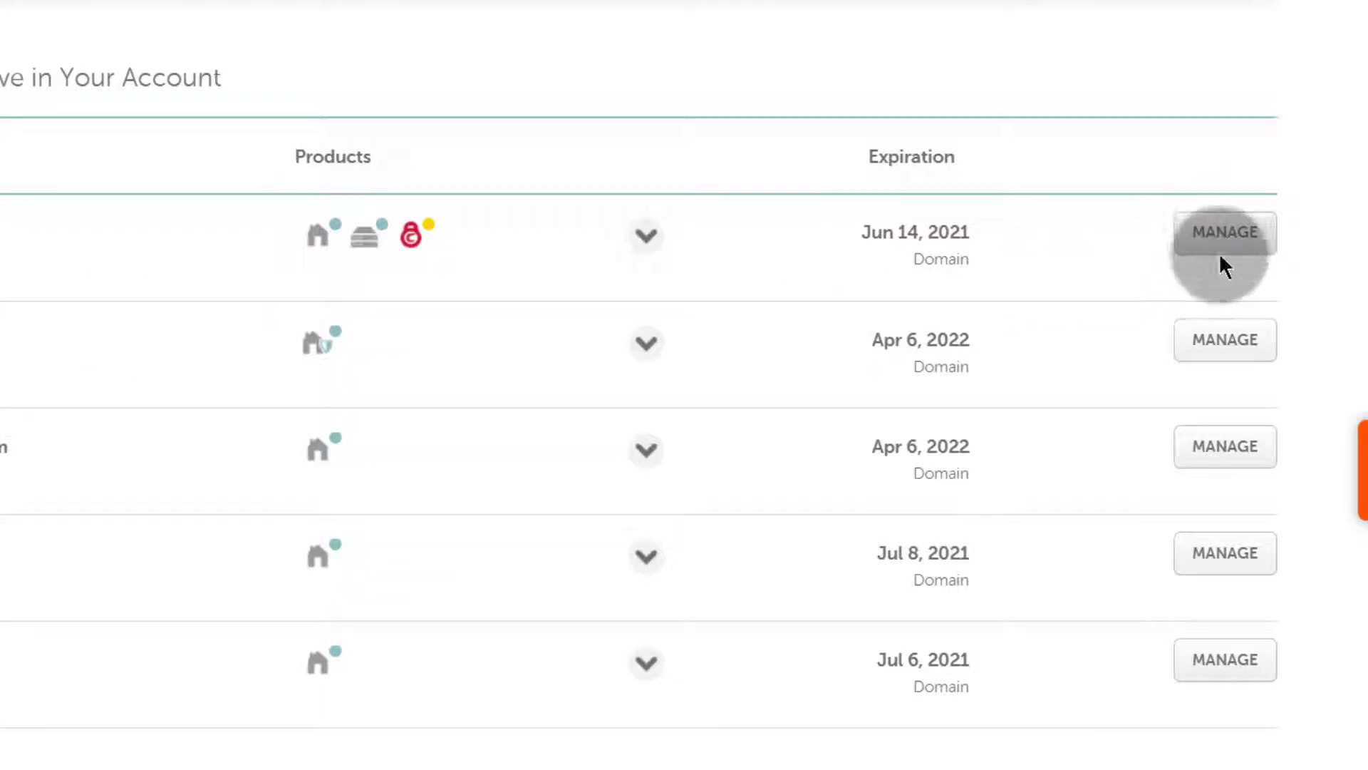
- Open bizanosa.club from the Domain List and go to cPanel from the Stellar hosting entry among its products
scroll(224, 606, "up", 2)
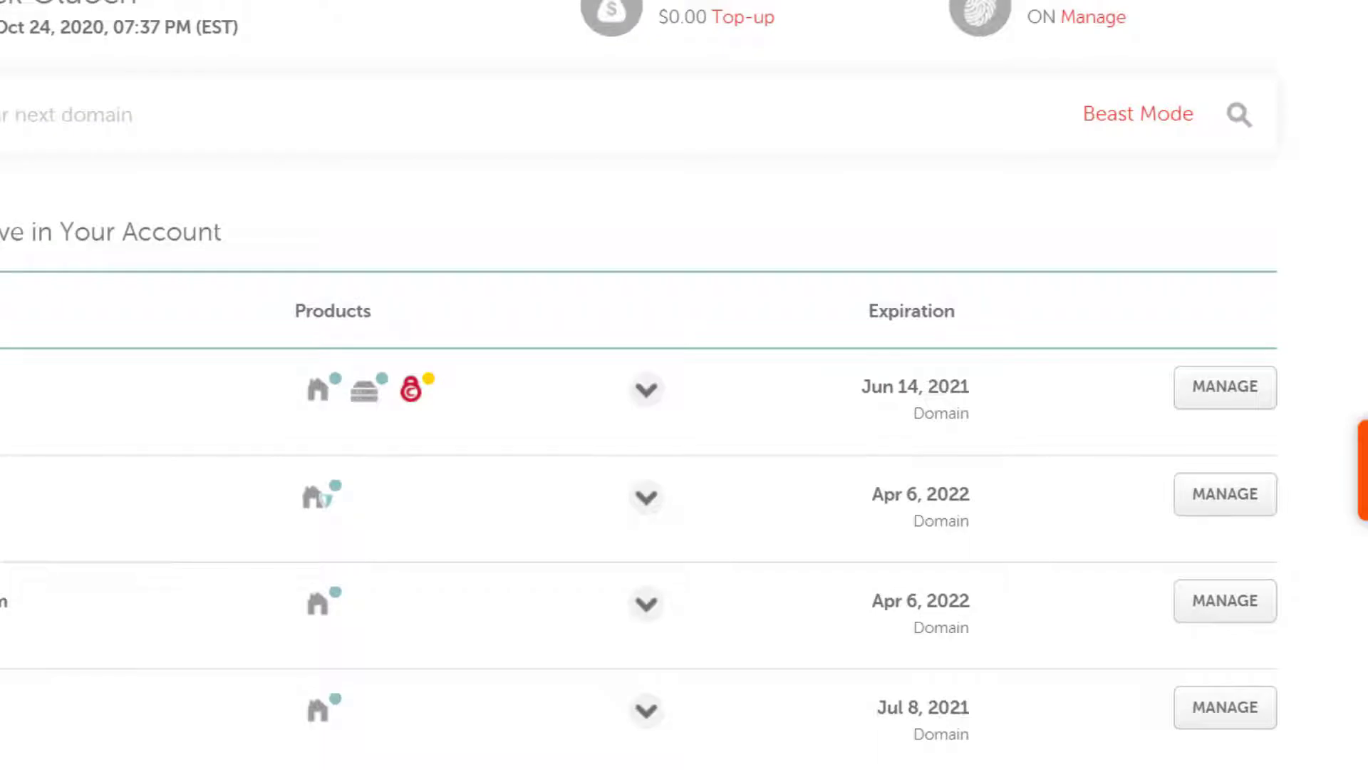
left_click(62, 635)
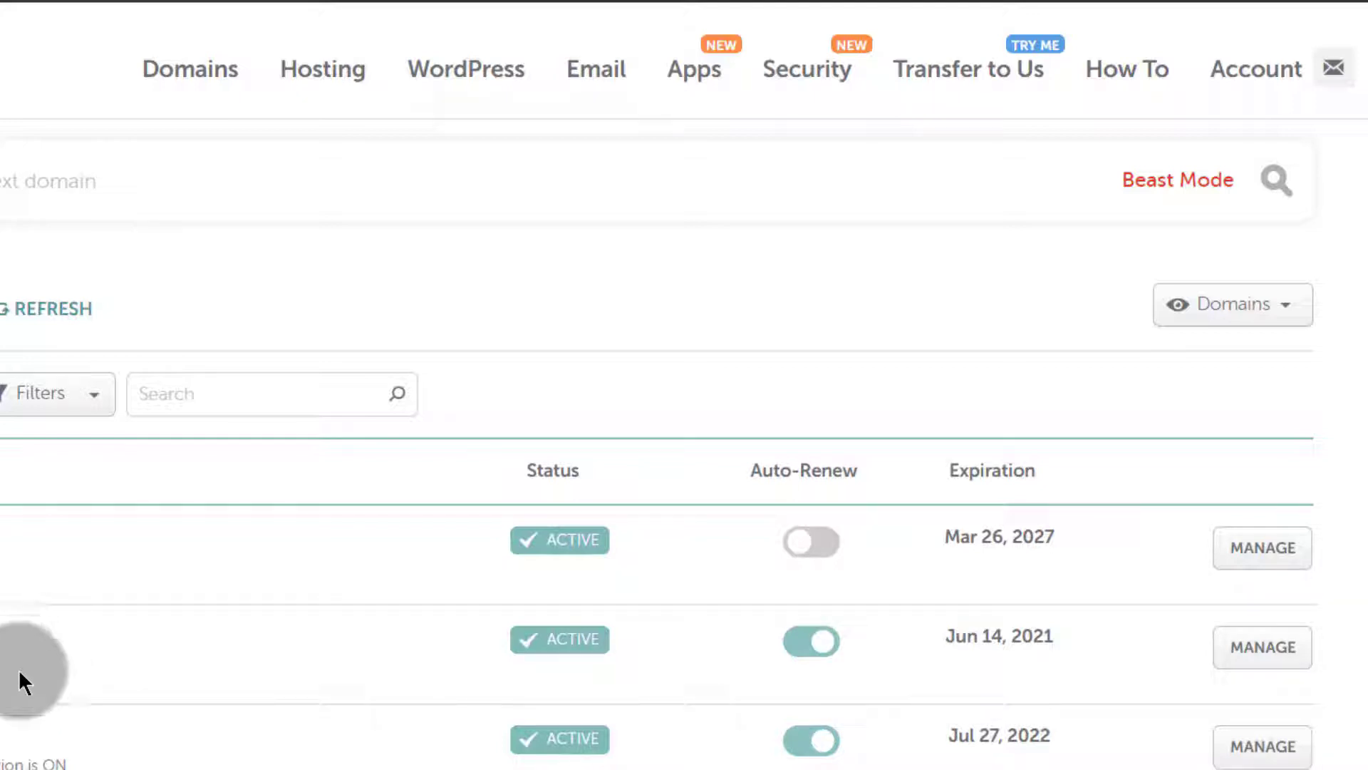
left_click(1256, 650)
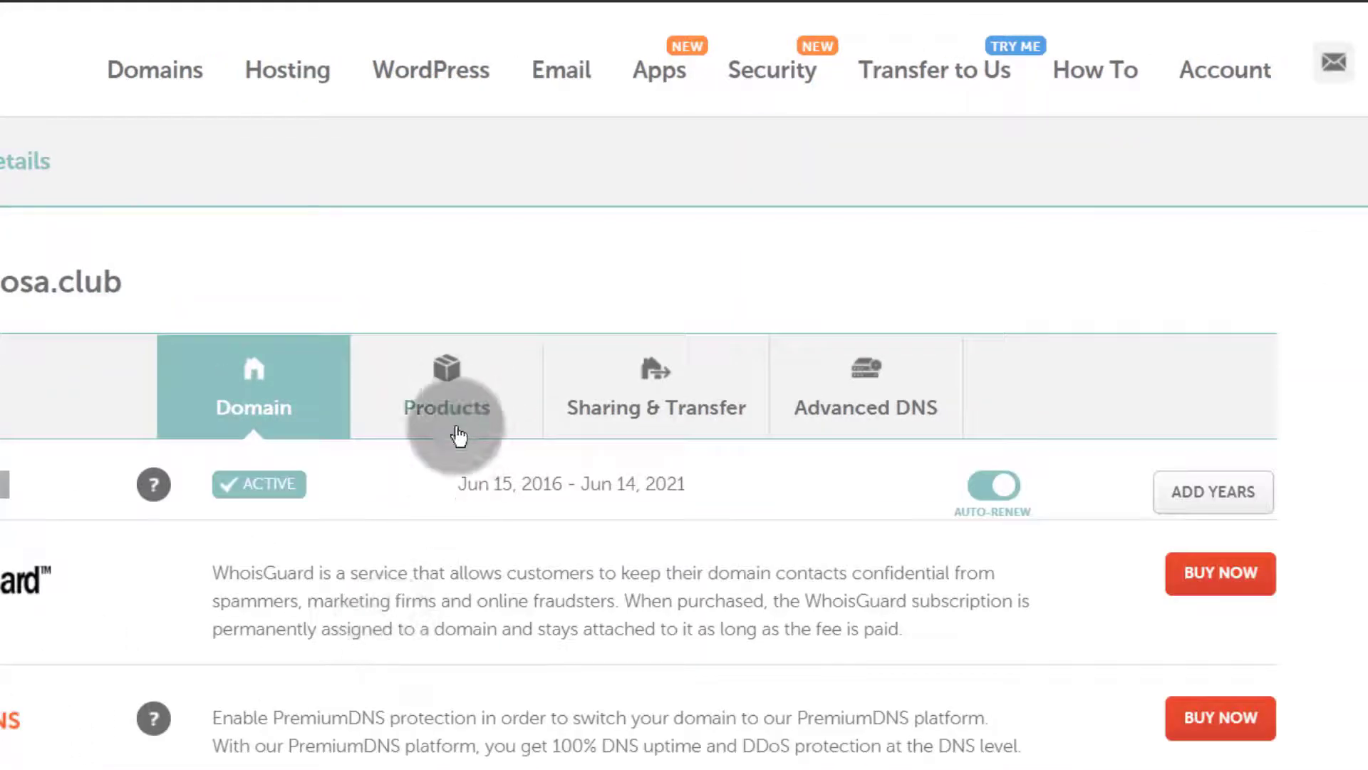
left_click(454, 412)
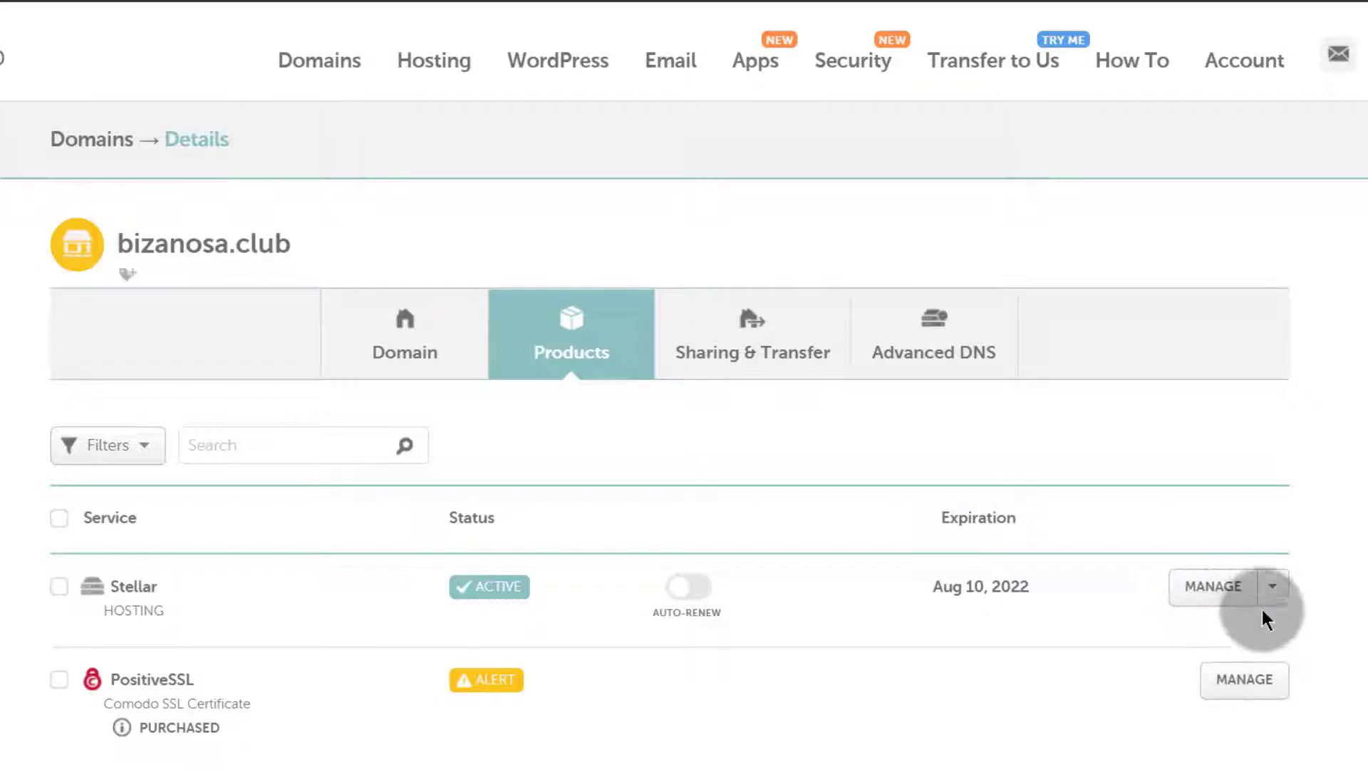
left_click(1276, 589)
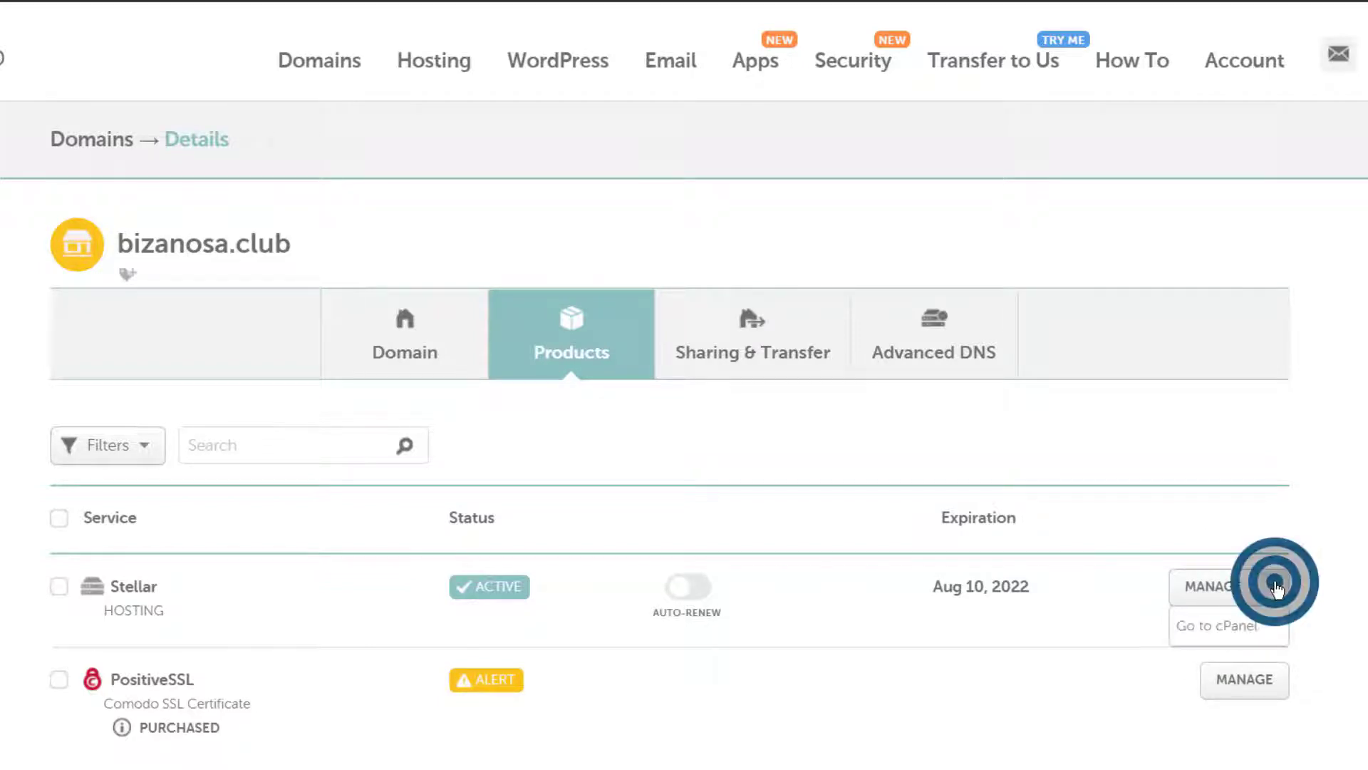
left_click(1217, 626)
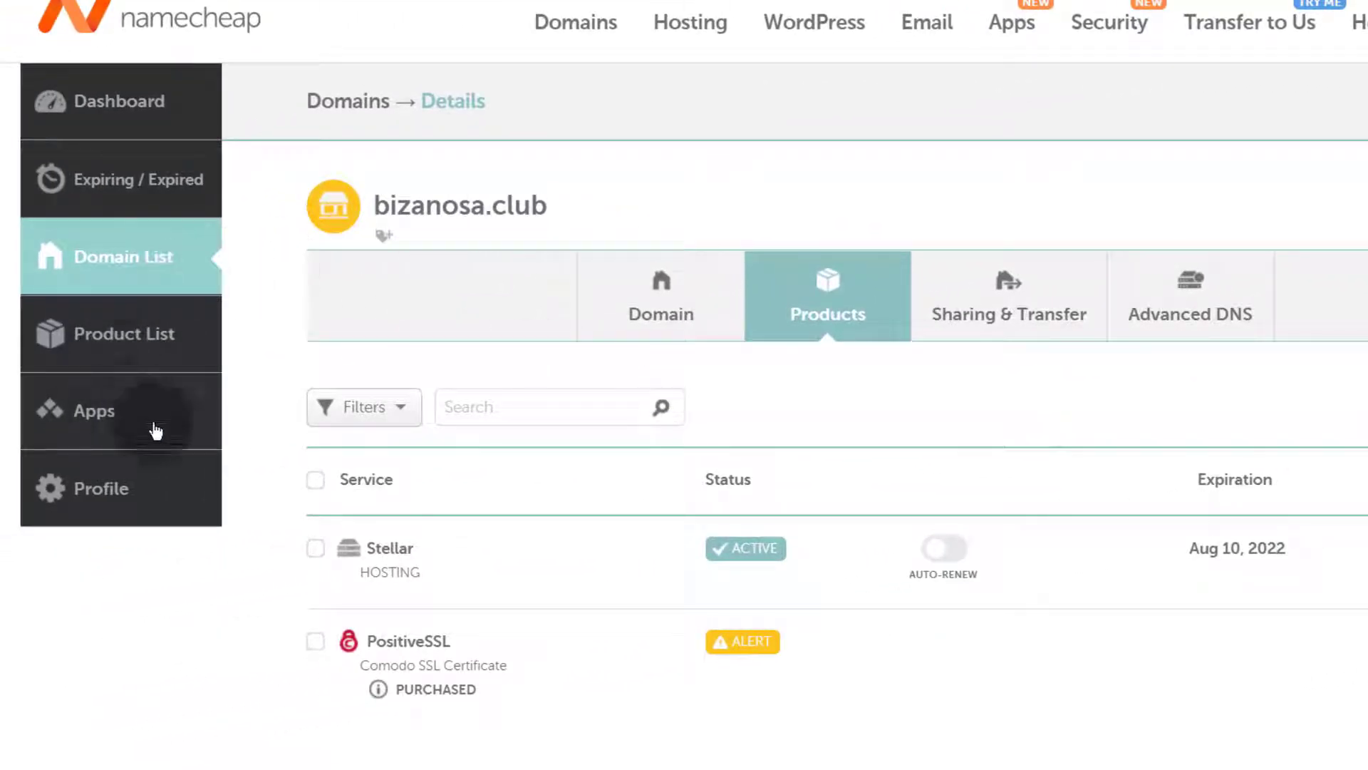
- Reopen the details of bizanosa.club from the Domain List and examine its custom nameservers and the available DNS types
left_click(108, 264)
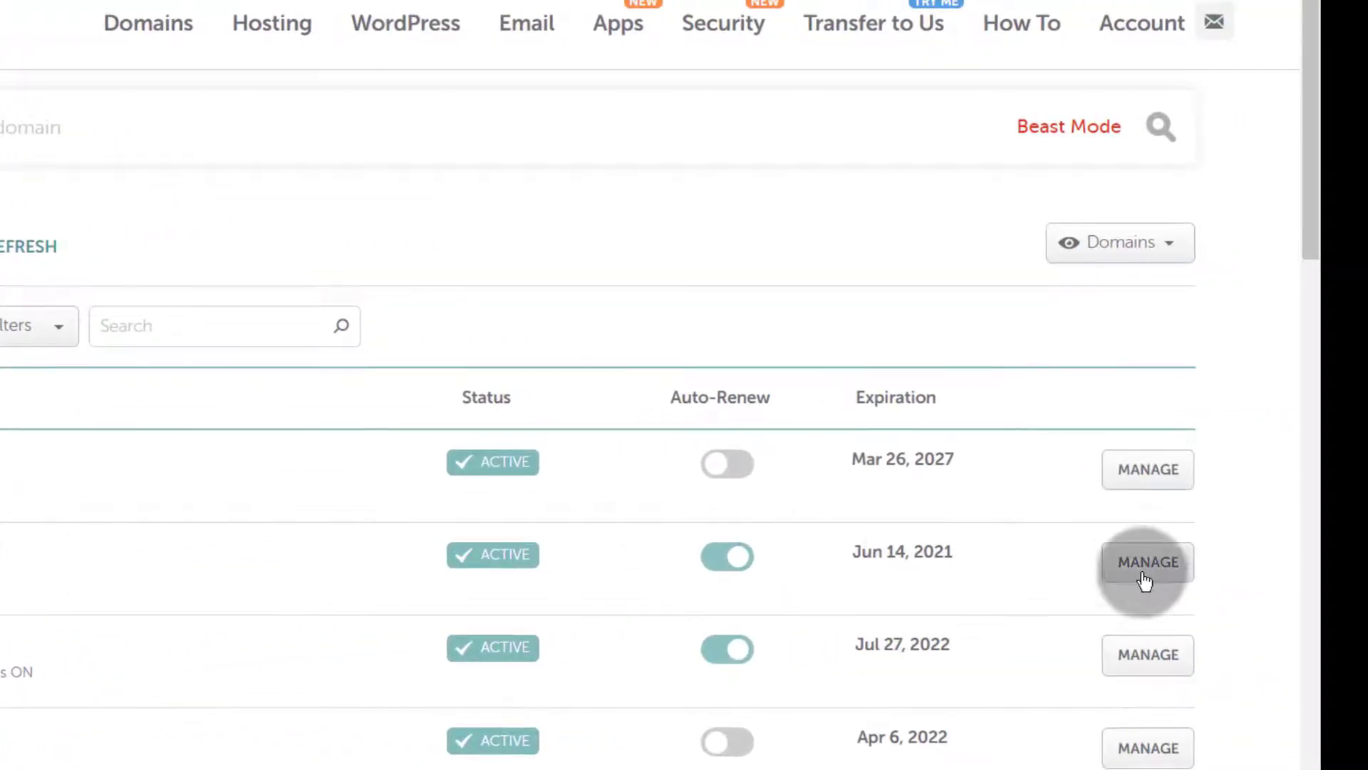
left_click(1144, 572)
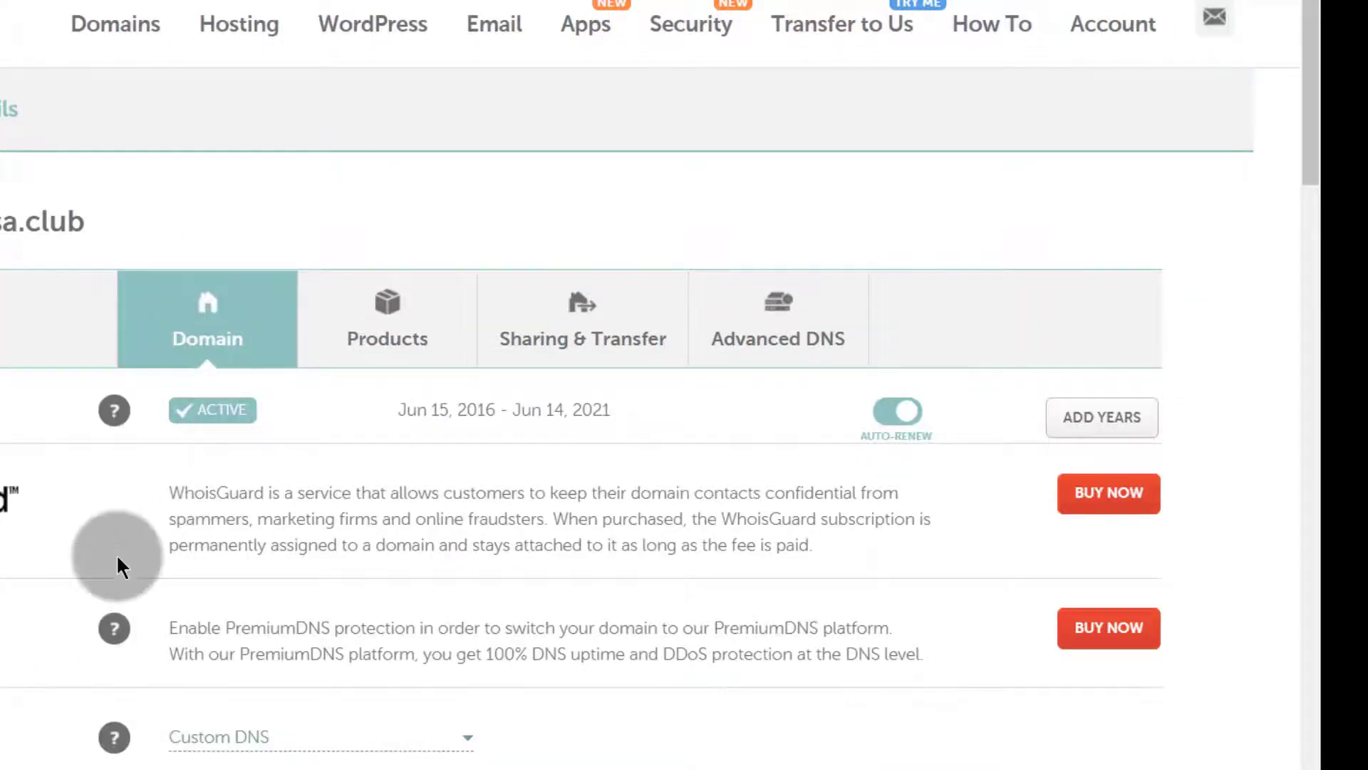
scroll(117, 556, "down", 4)
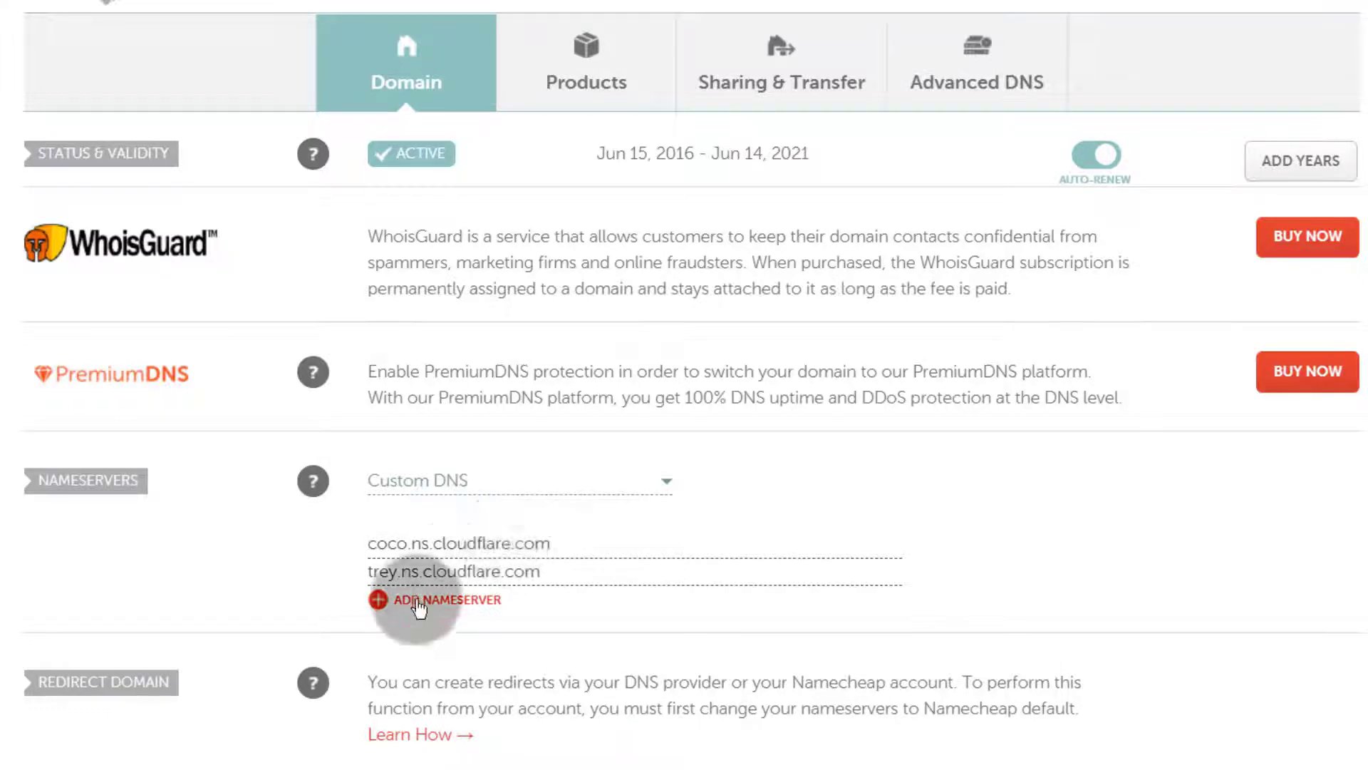
triple_click(373, 545)
left_click_drag(367, 570, 565, 570)
left_click(566, 570)
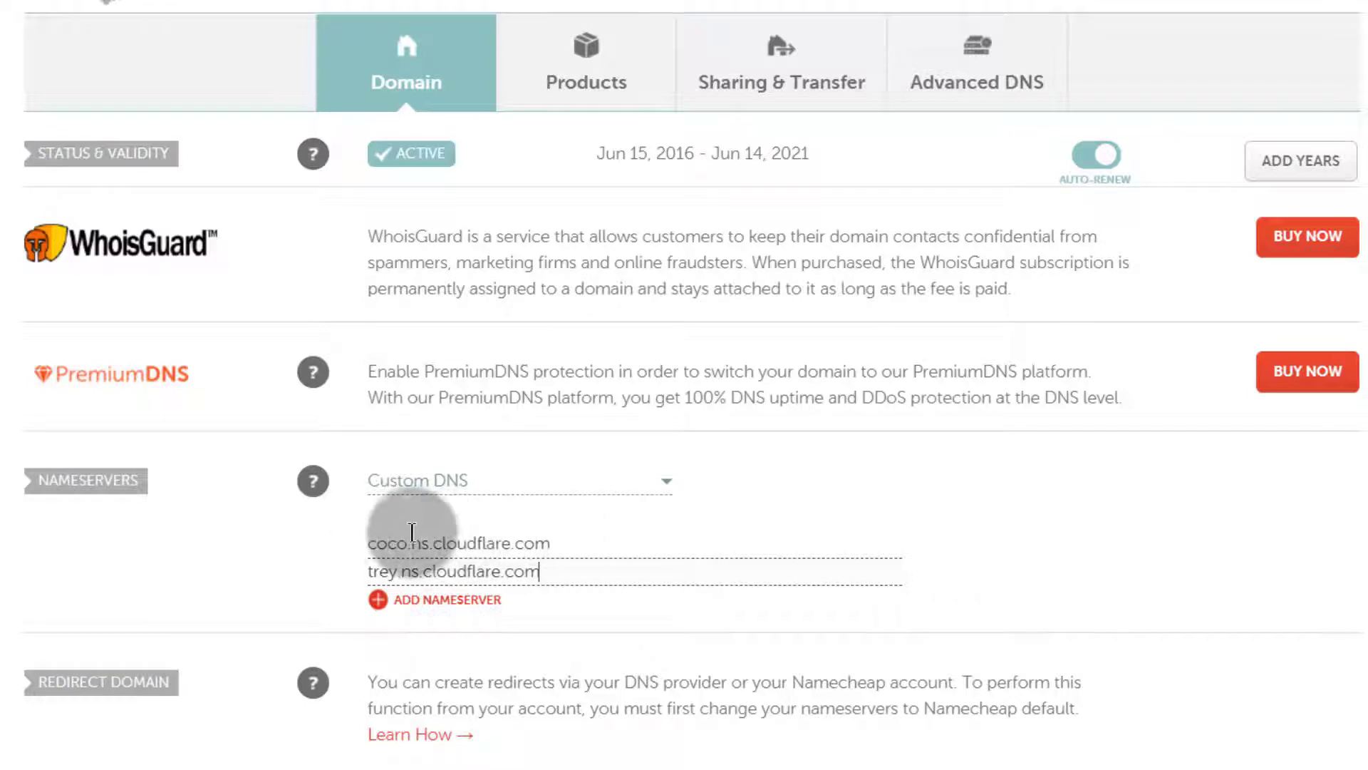
left_click(404, 480)
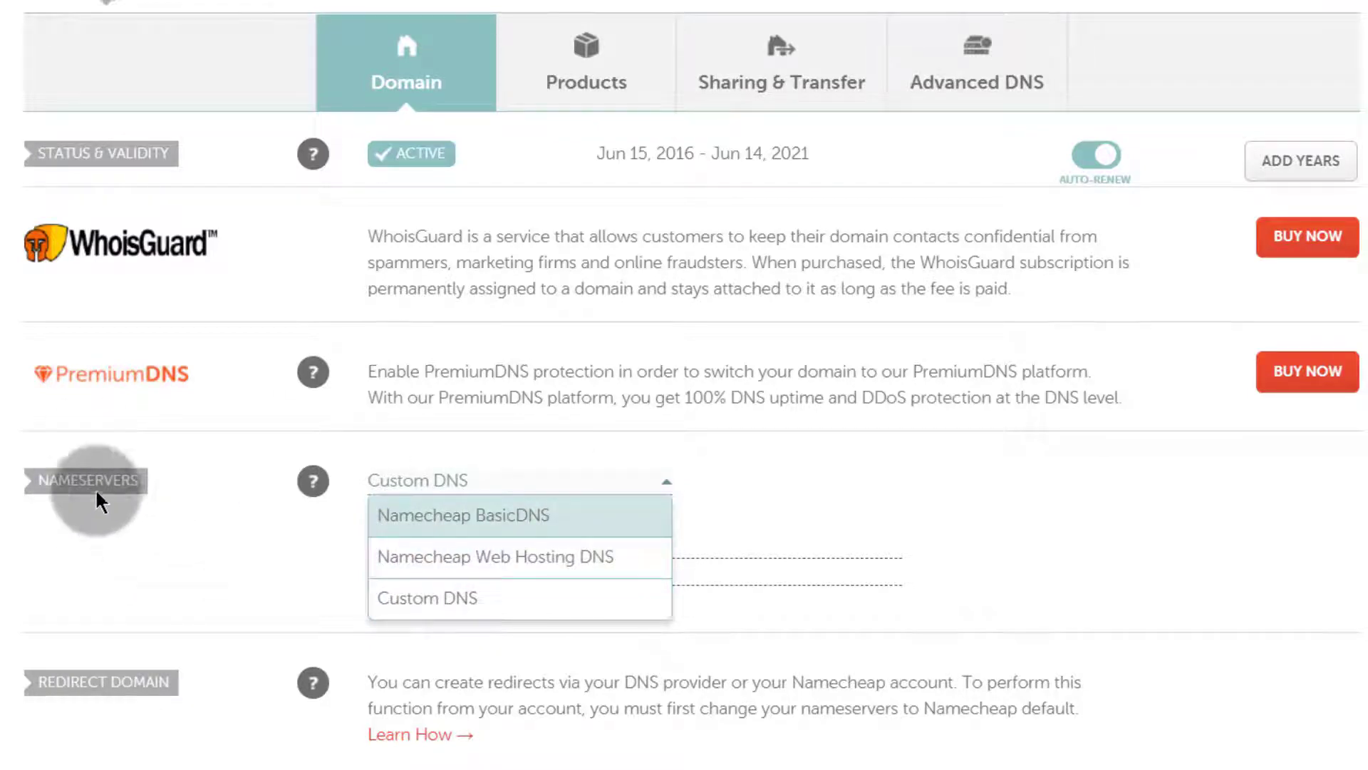
left_click(68, 543)
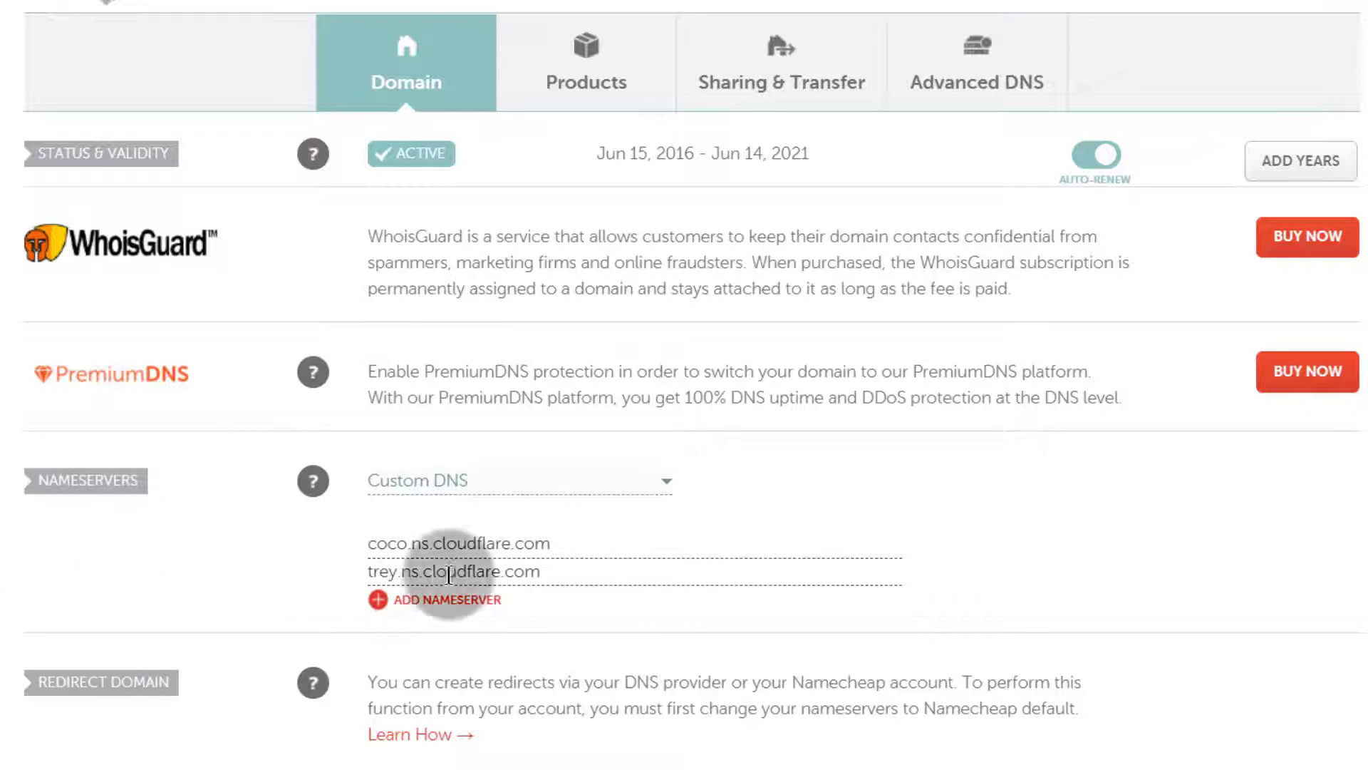
- Change the nameservers of bizanosa.club to Namecheap Web Hosting DNS and save the setting
left_click(468, 490)
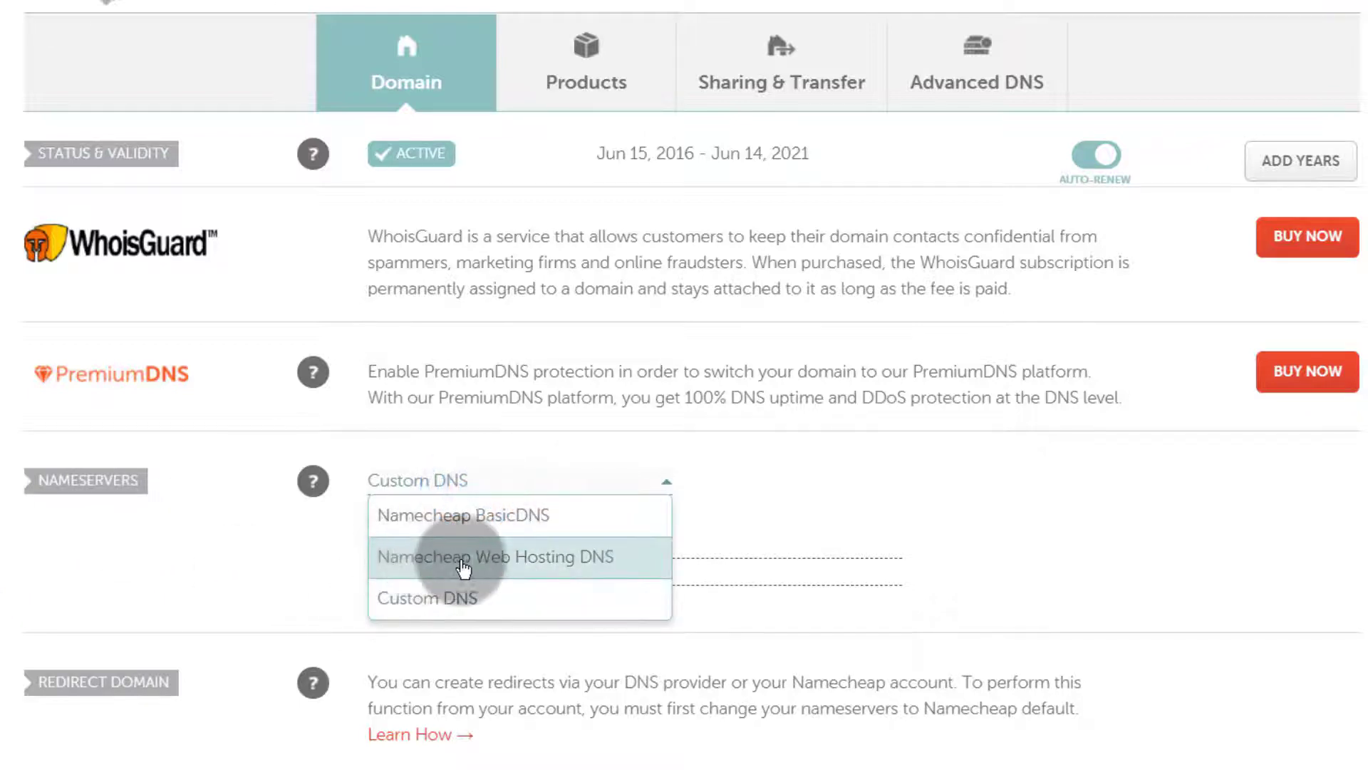
left_click(405, 568)
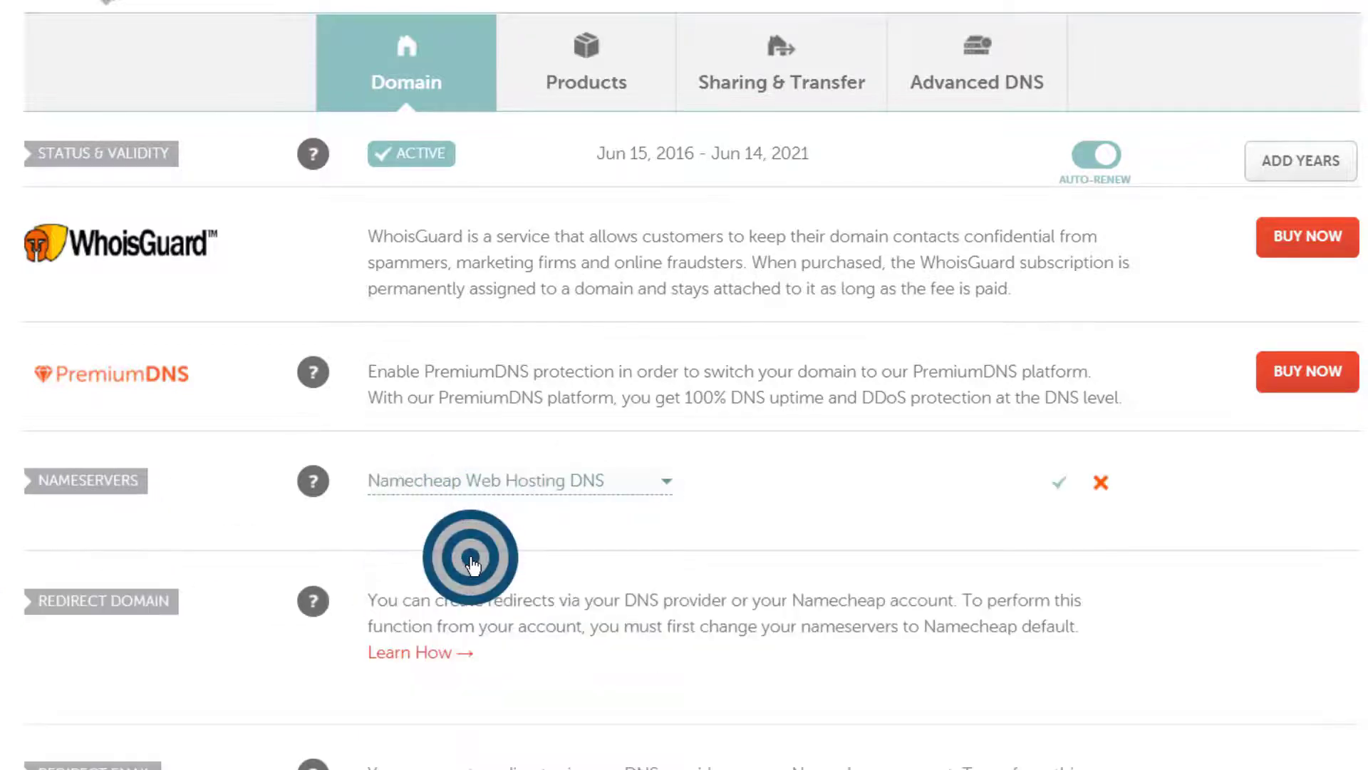
left_click(602, 480)
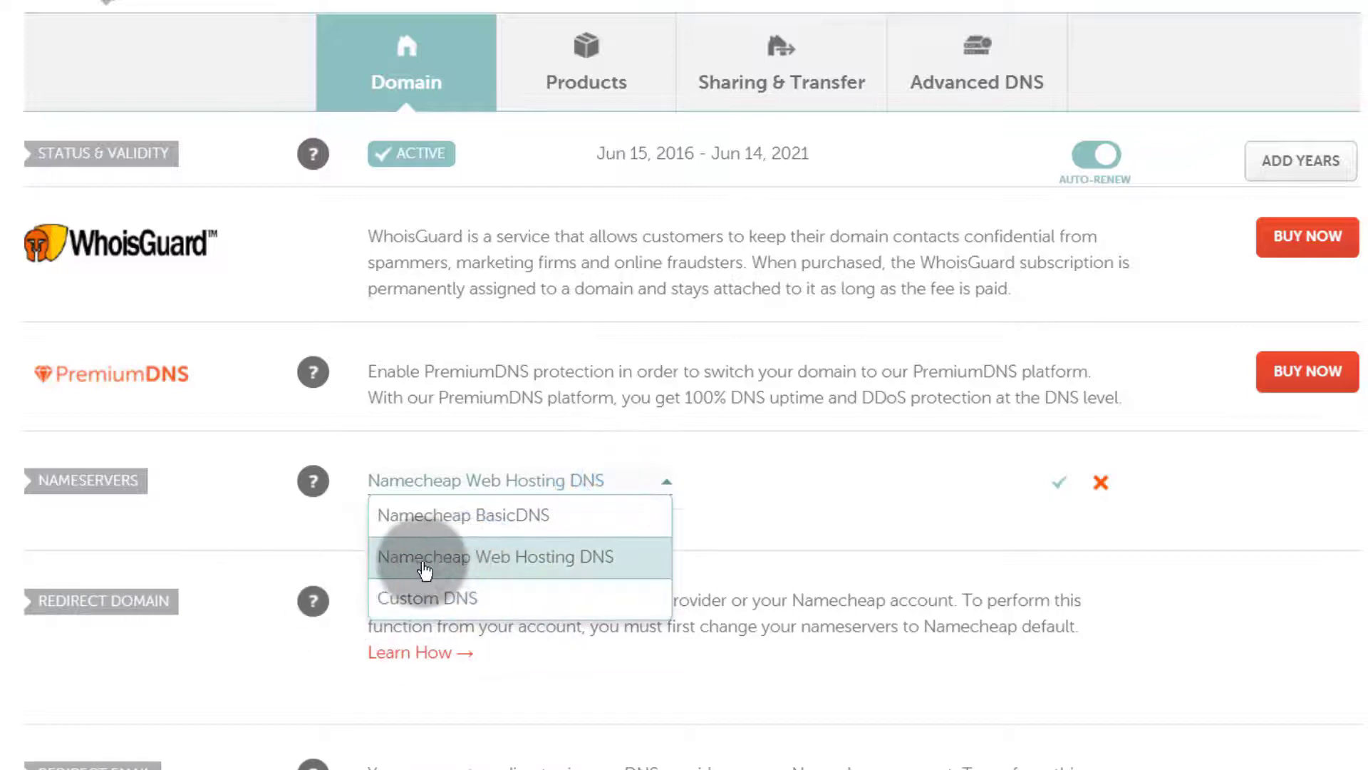
left_click(491, 560)
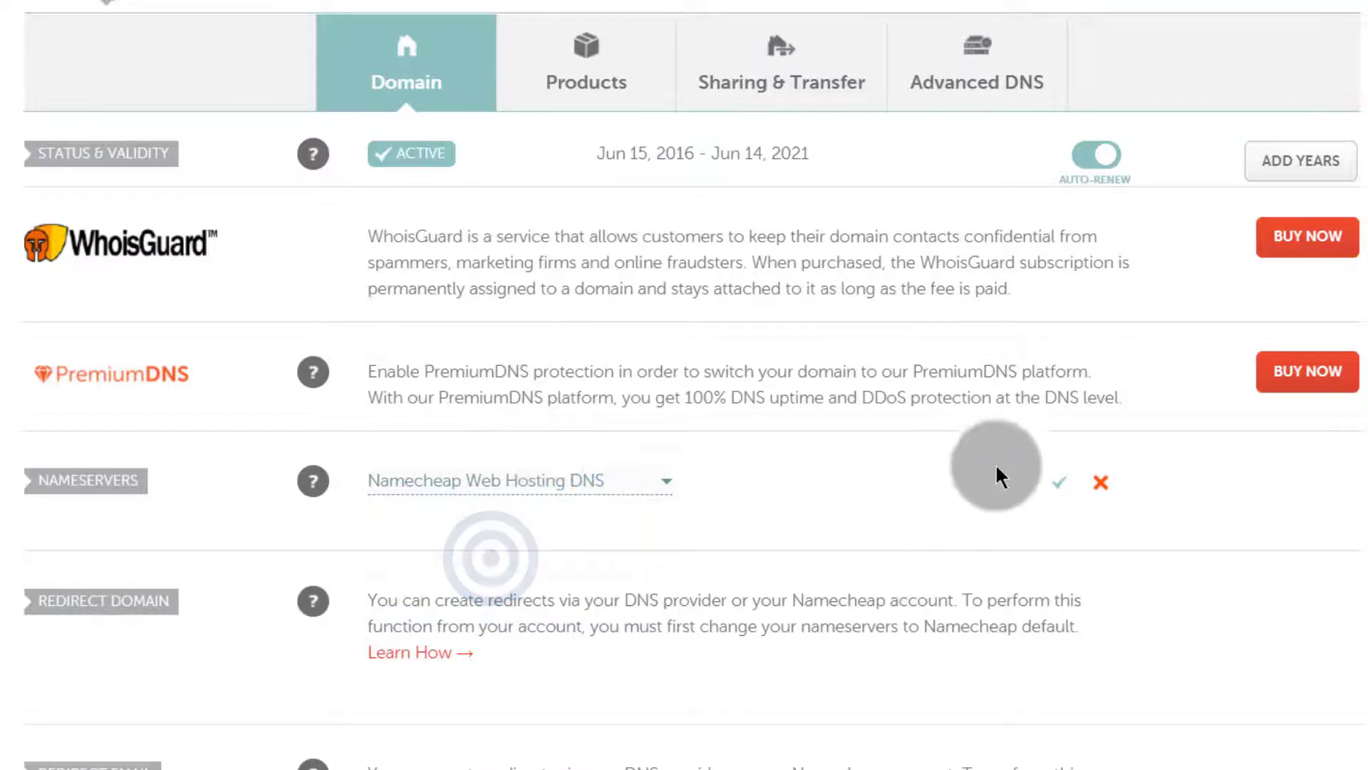
left_click(1061, 483)
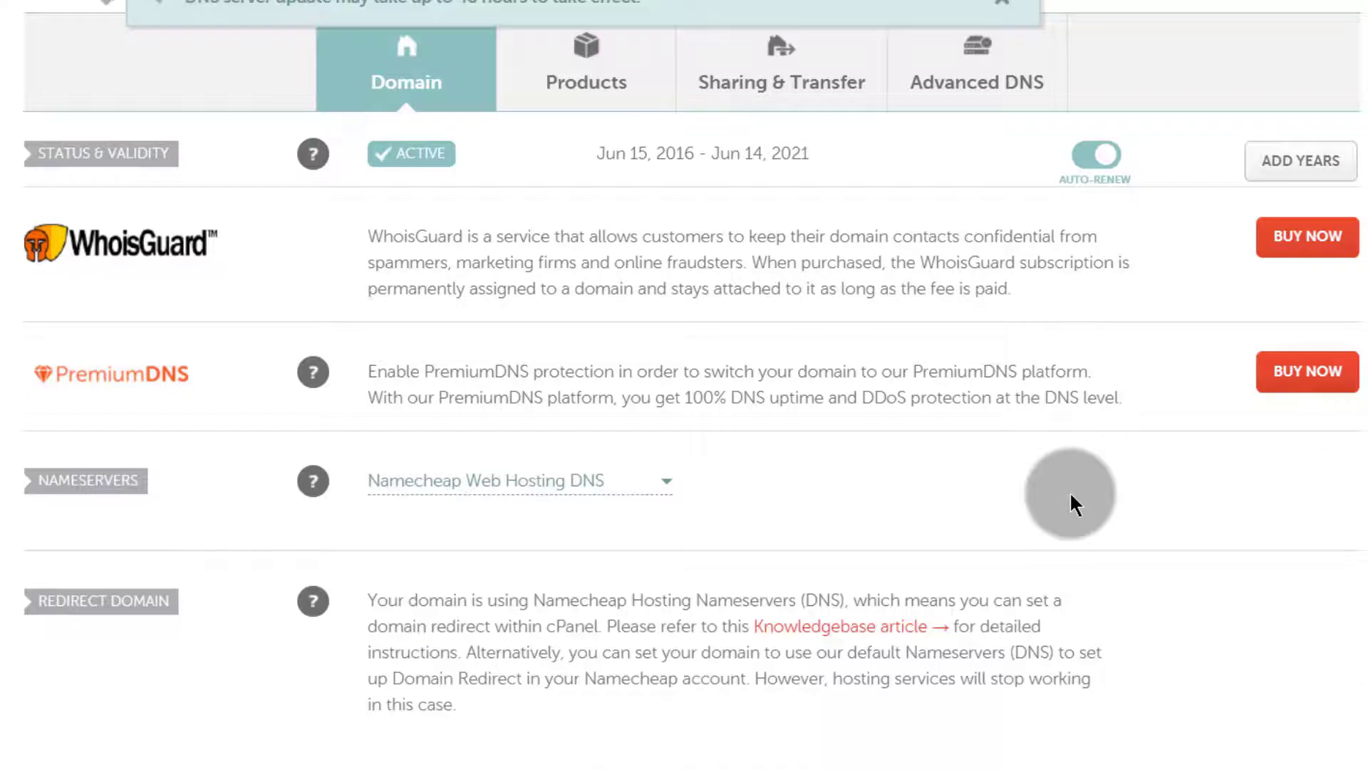
- Switch the nameservers to Custom DNS to view its entry fields, and return the selection to Namecheap Web Hosting DNS
left_click(663, 487)
left_click(447, 603)
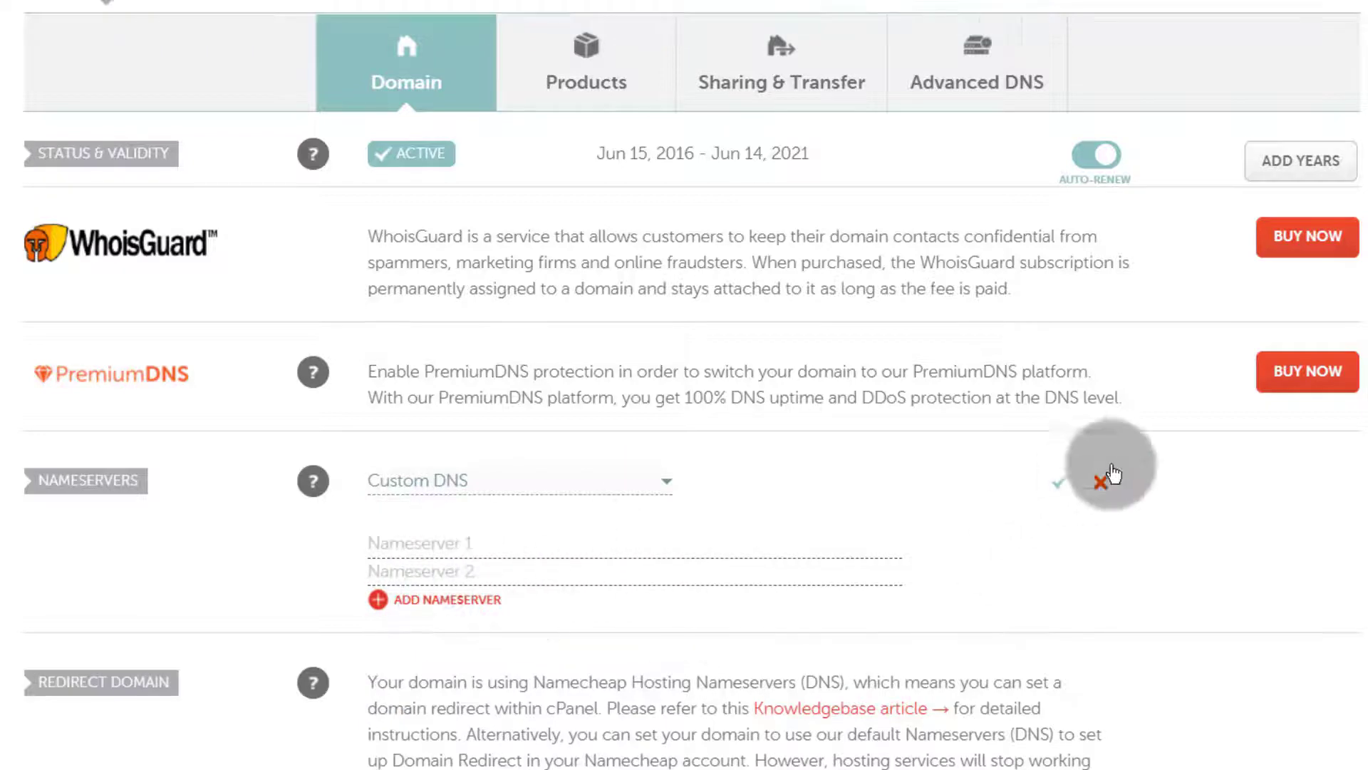
left_click(665, 477)
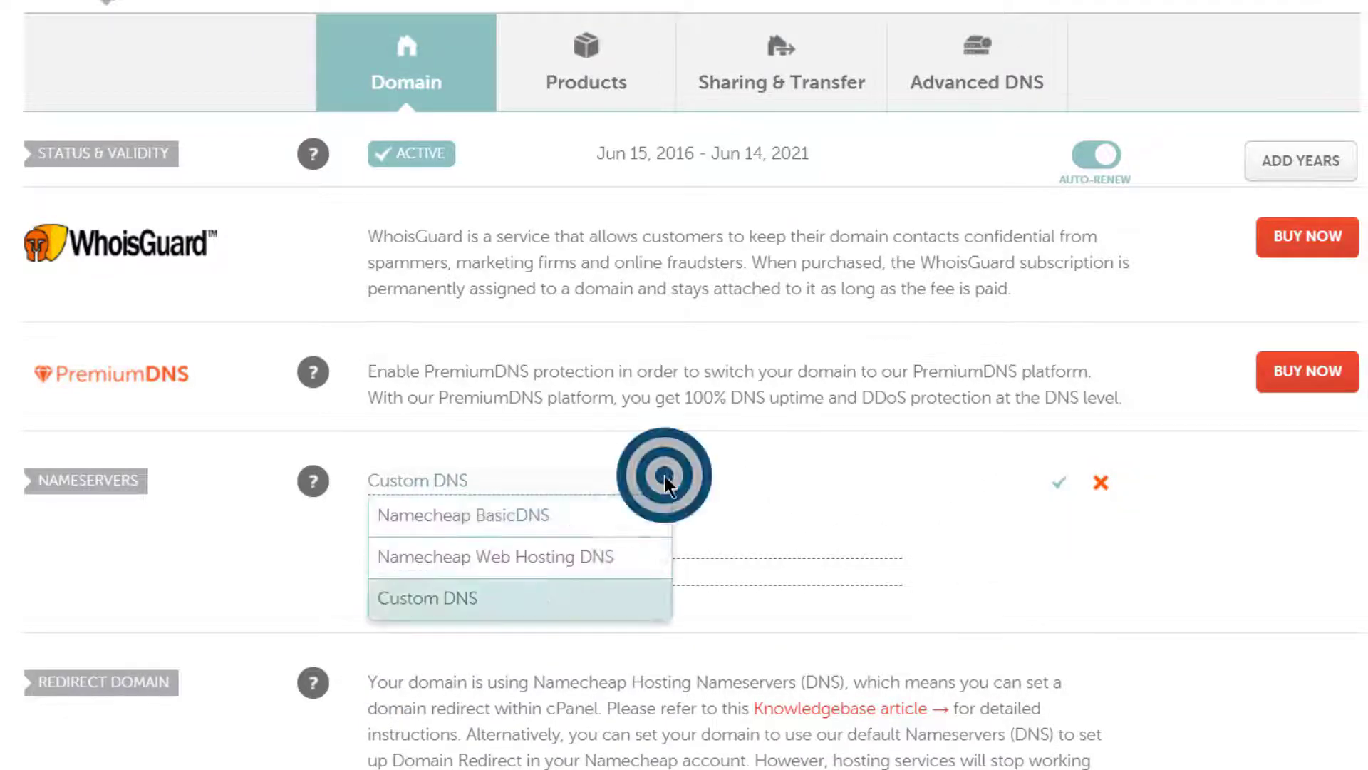
left_click(466, 562)
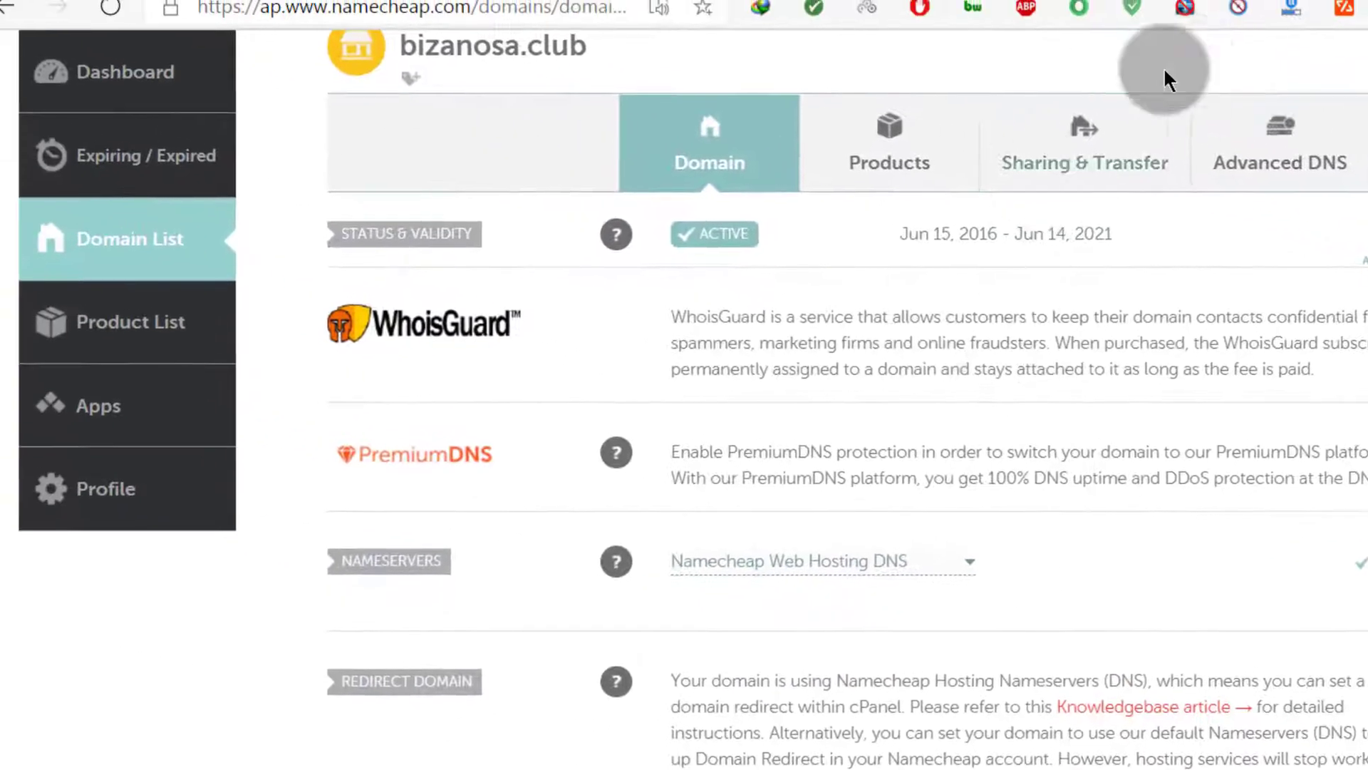
- Visit bizanosa.club in a new browser tab and reload the page to check what the domain serves
key("ctrl+t")
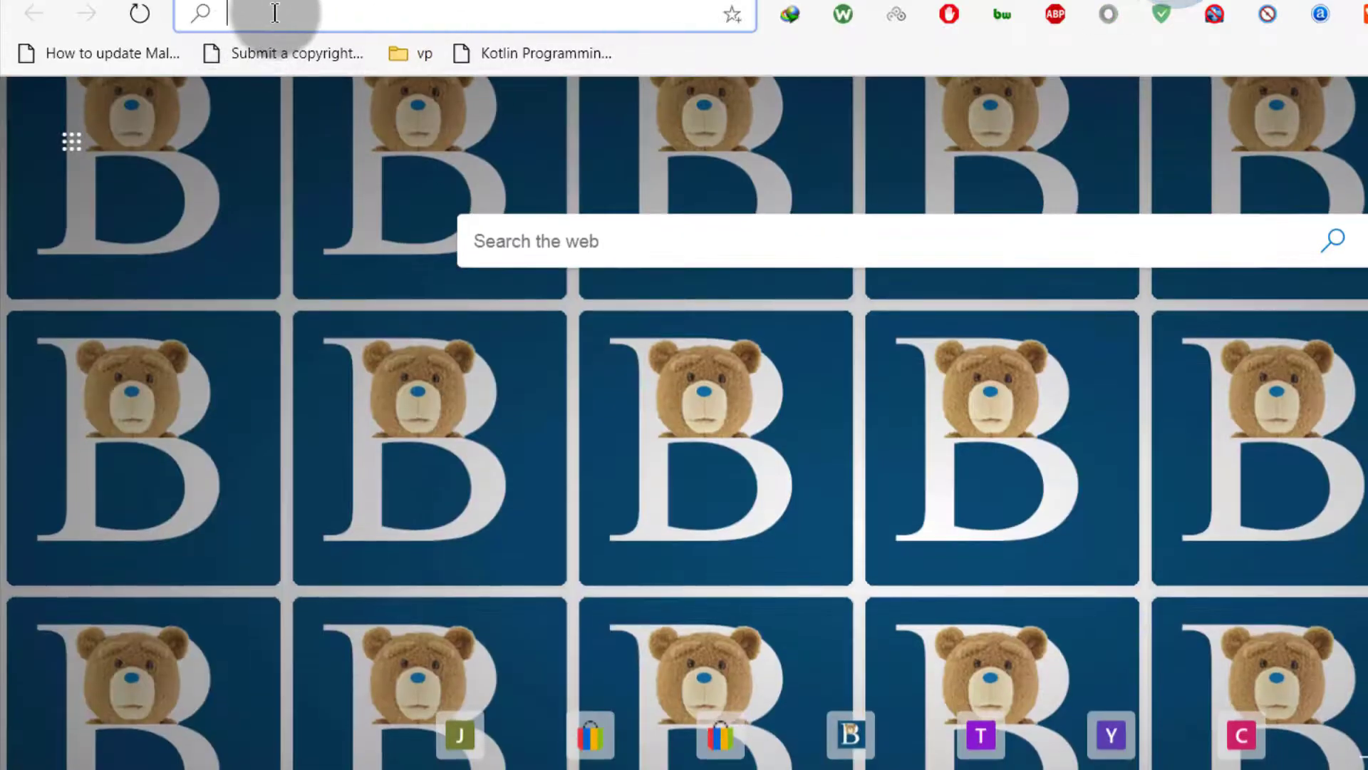
right_click(274, 13)
left_click(392, 238)
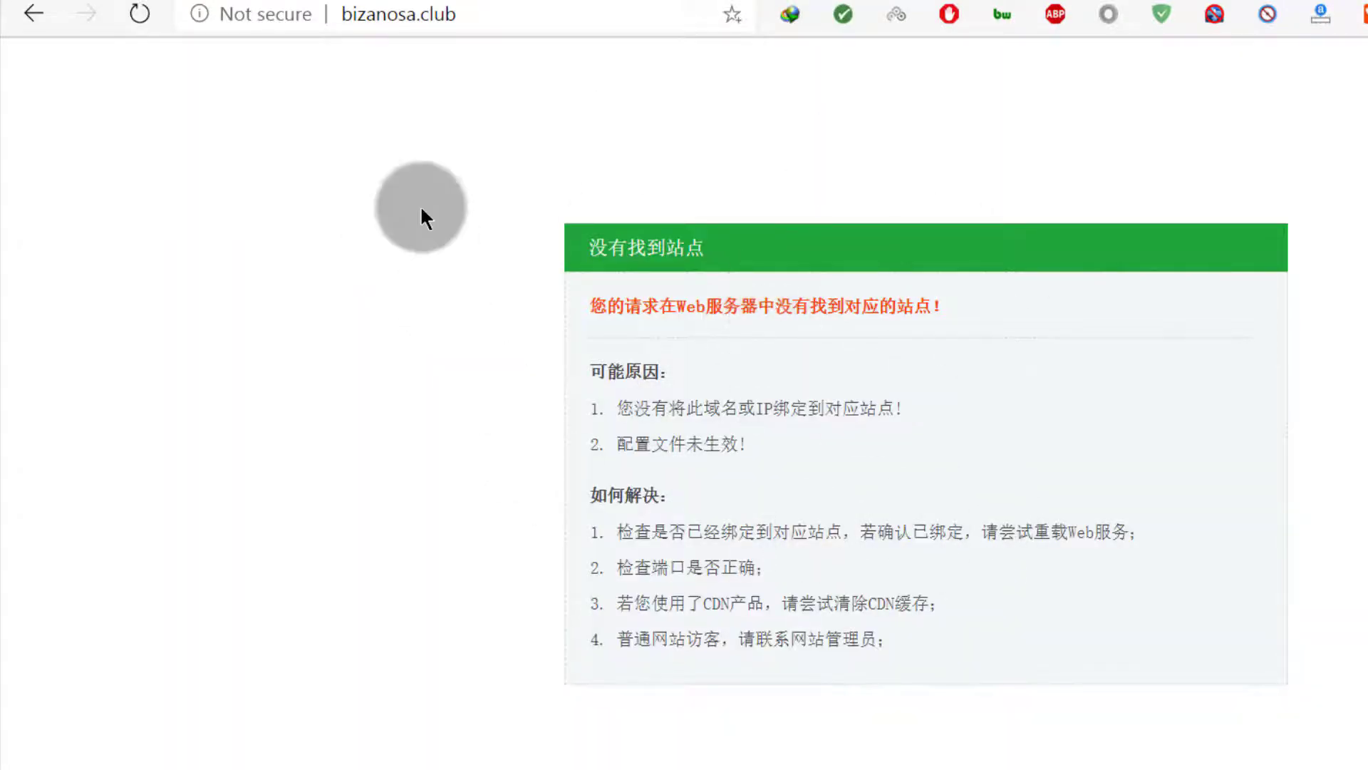
left_click(139, 14)
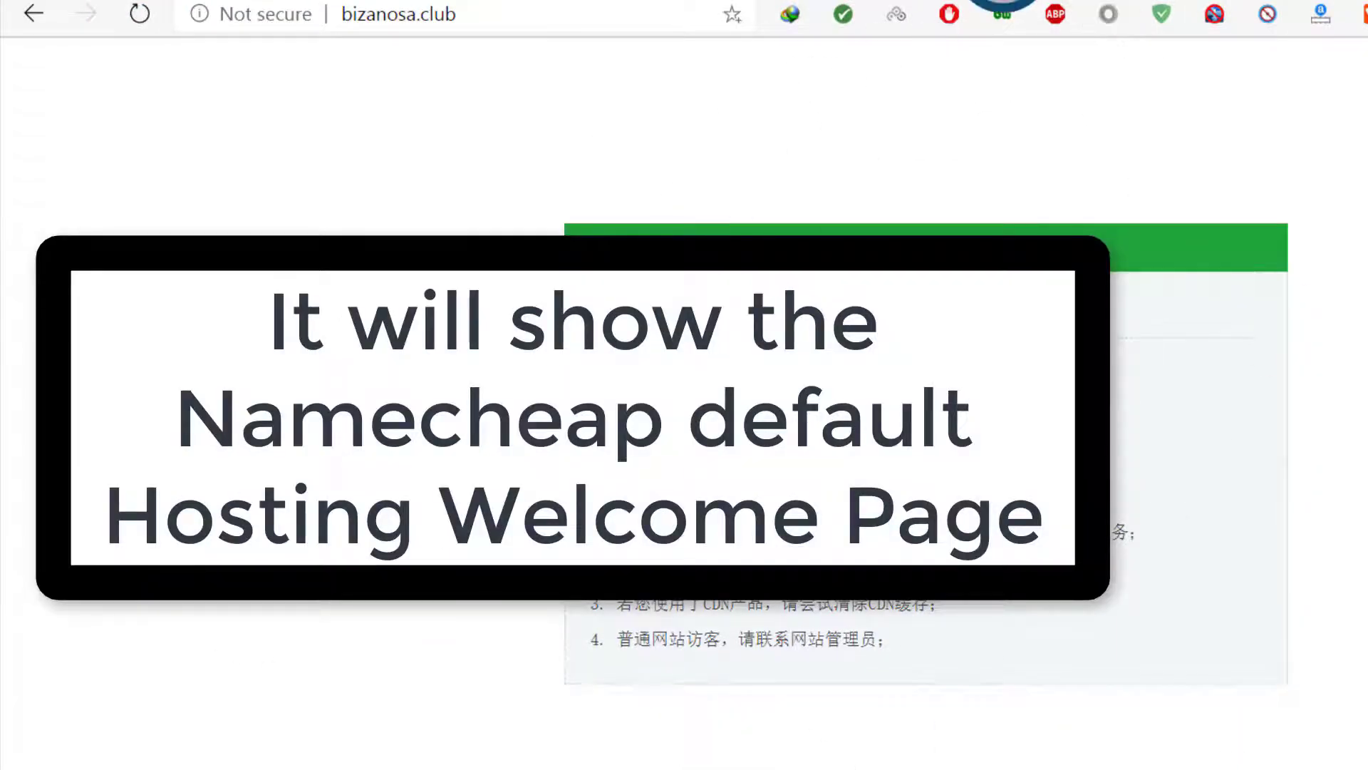
- Return to the domain details, open the management page of the Stellar hosting among its products, and review the available account actions
left_click(1003, 2)
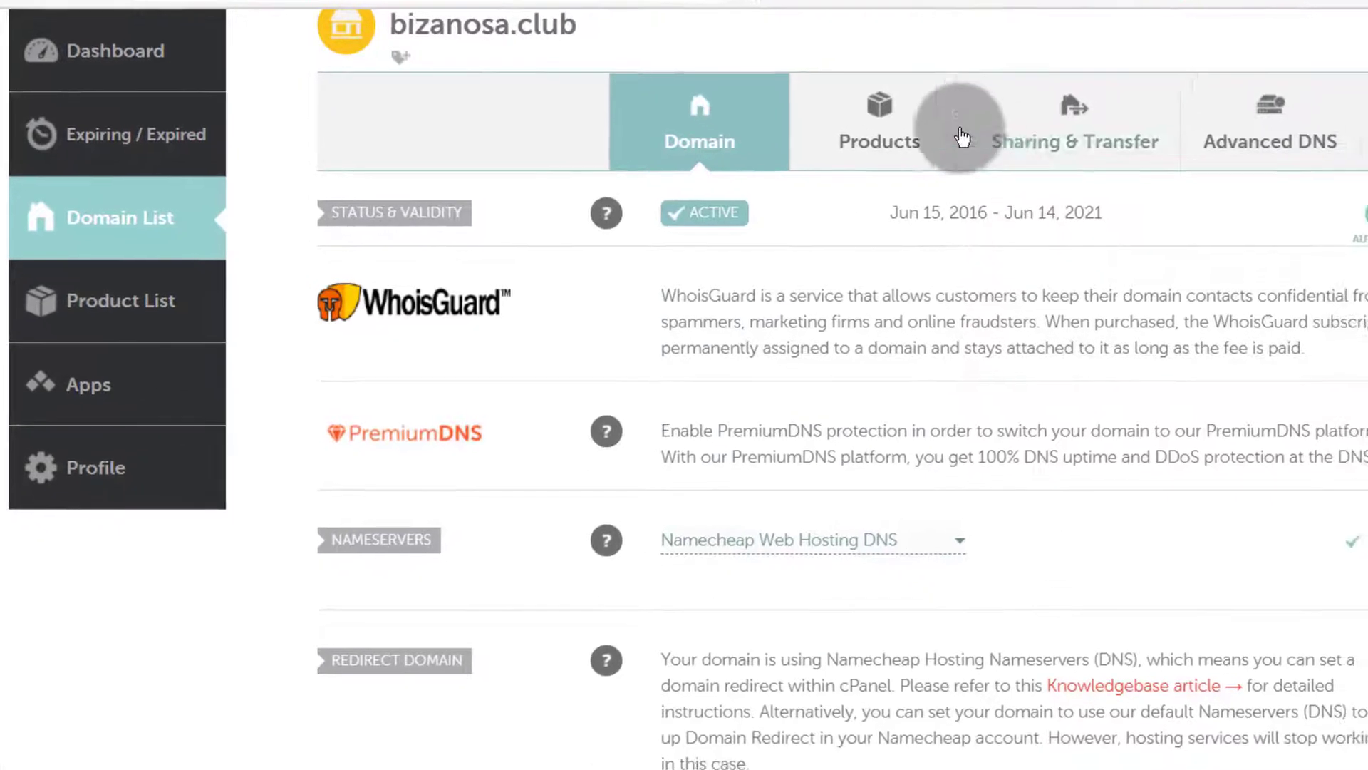
left_click(611, 214)
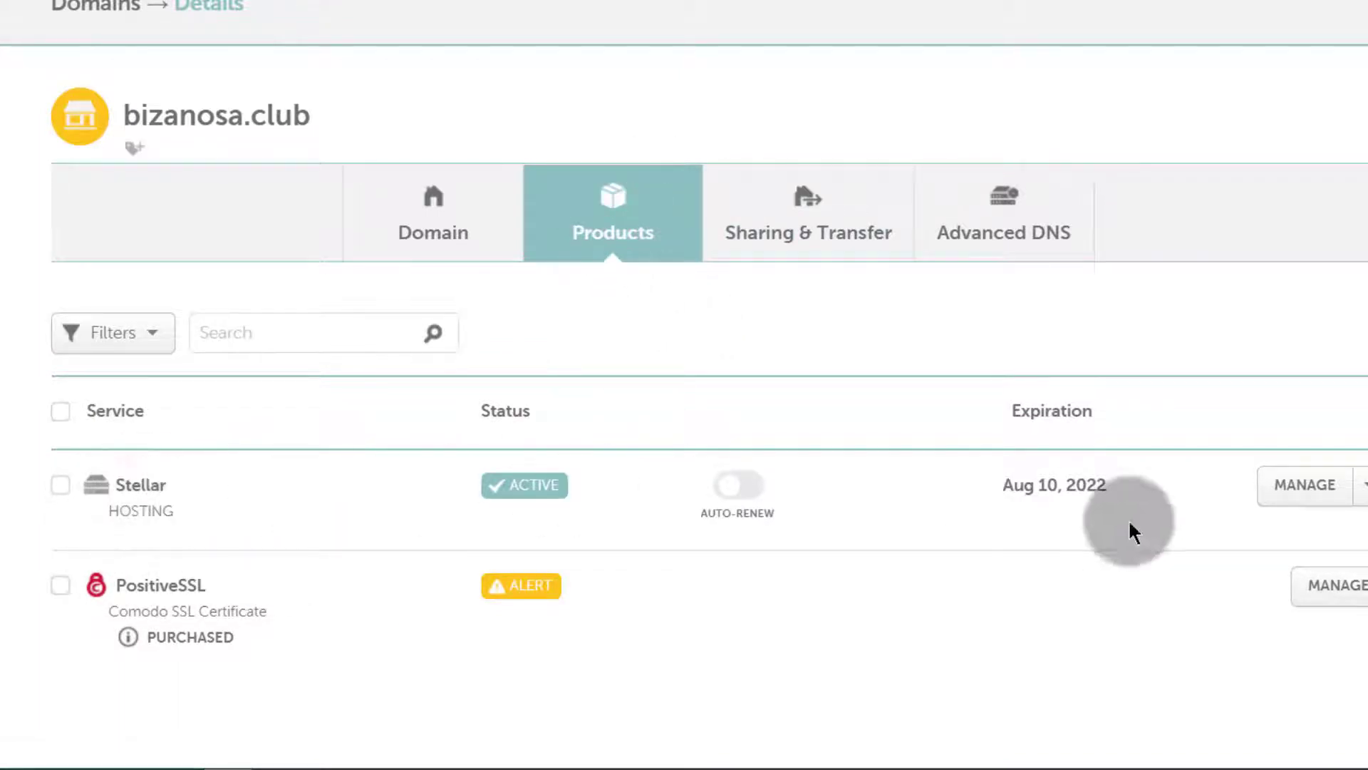
left_click(1309, 491)
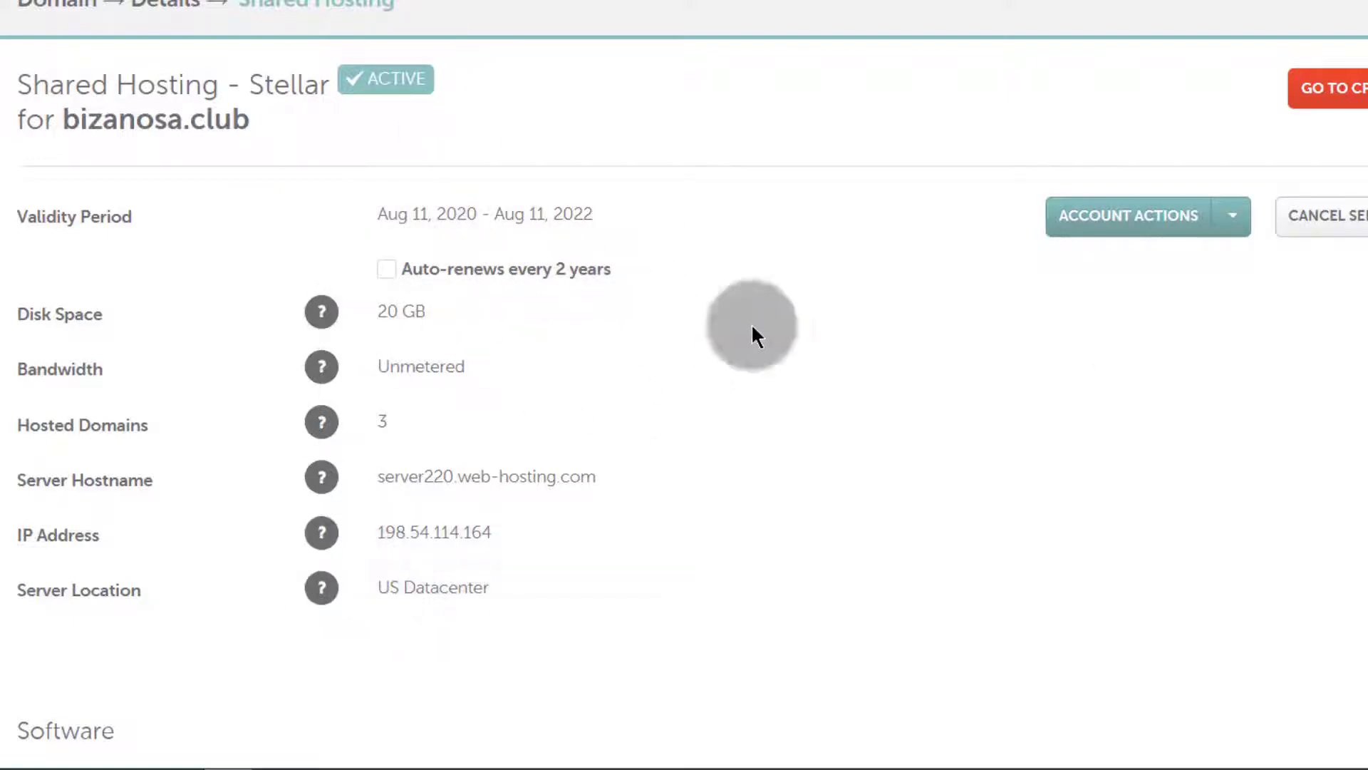
left_click(1233, 218)
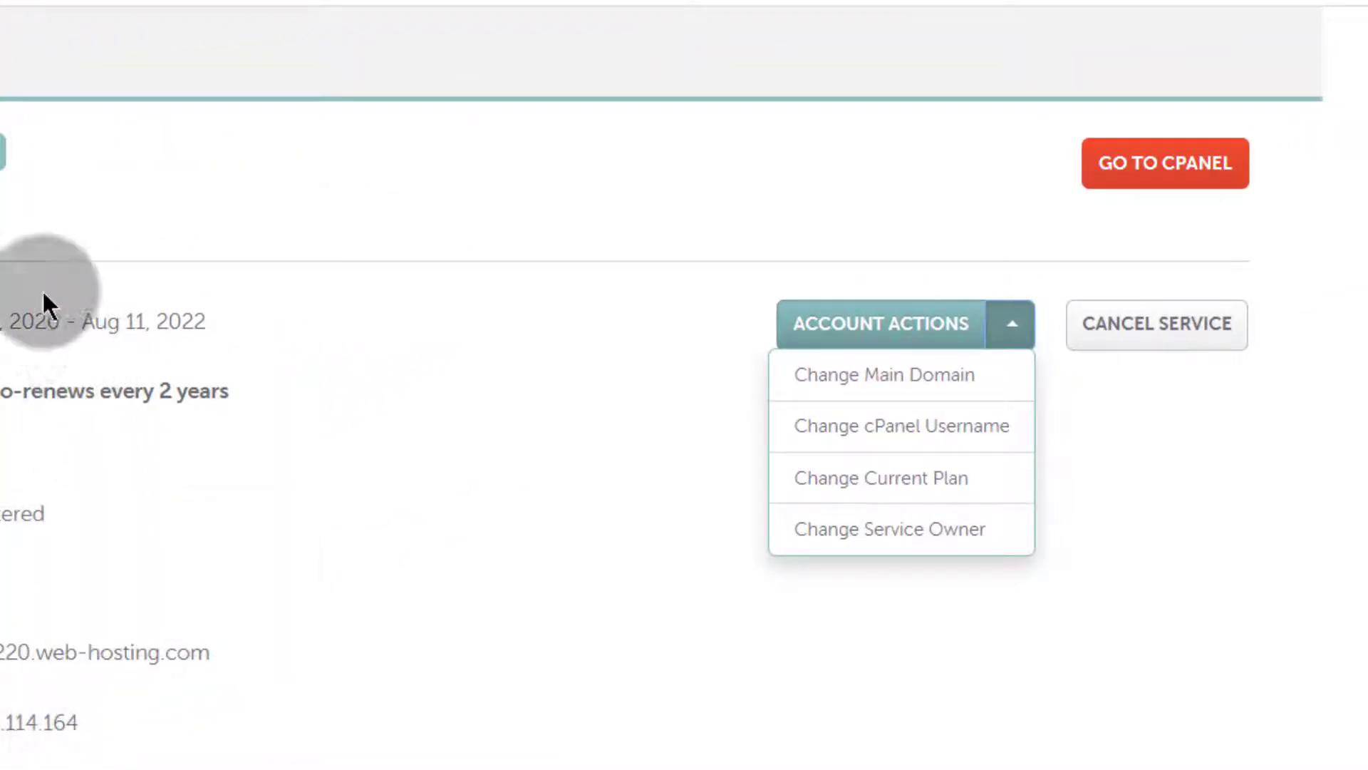
- Go to cPanel from the Stellar hosting page and open the public_html folder in File Manager
left_click(1169, 166)
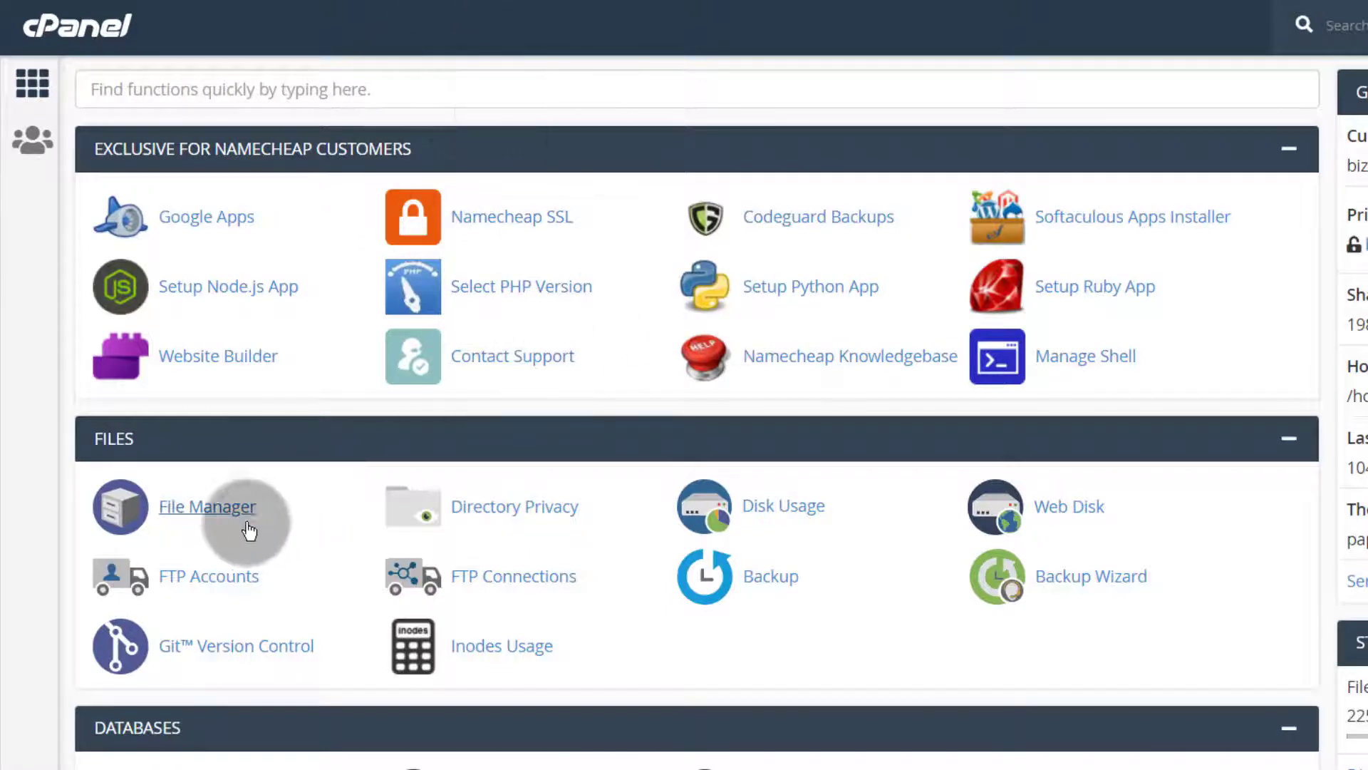
left_click(211, 510)
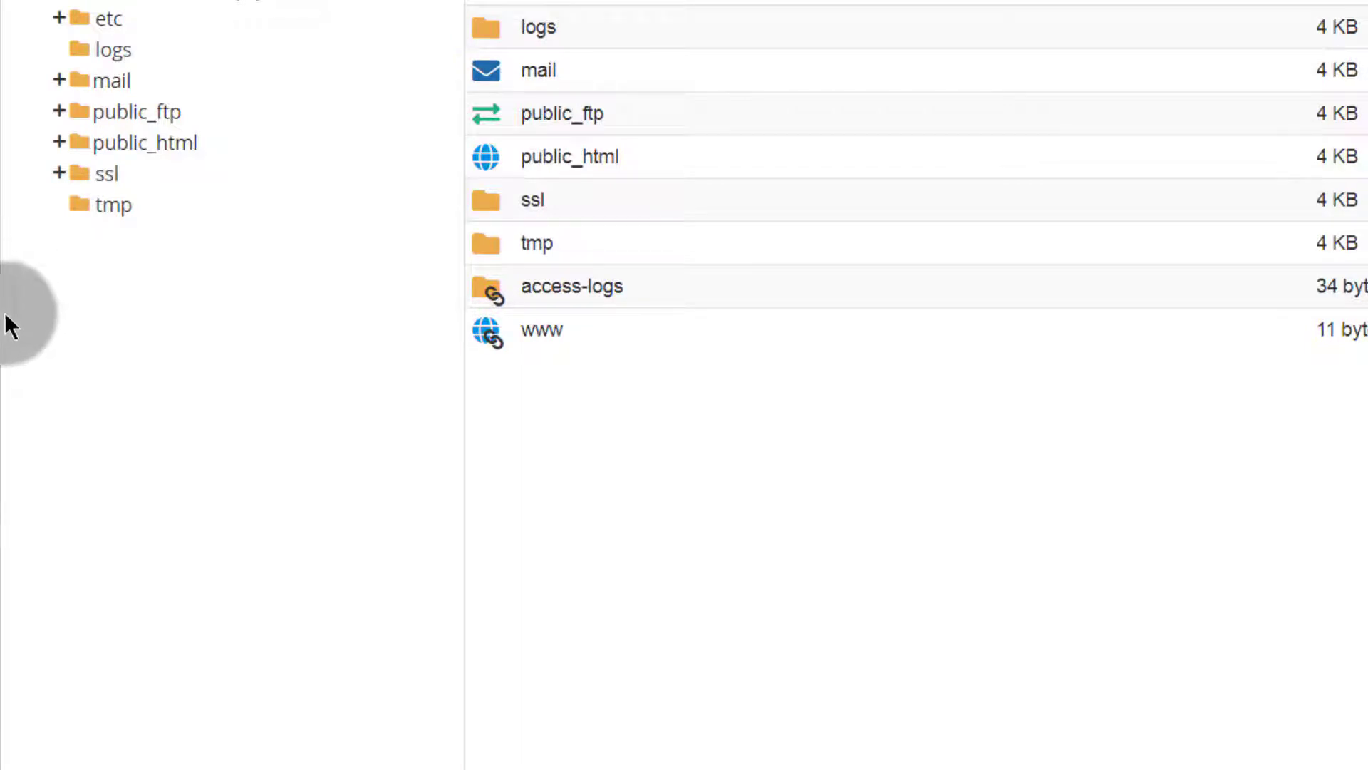
left_click(122, 141)
left_click(535, 151)
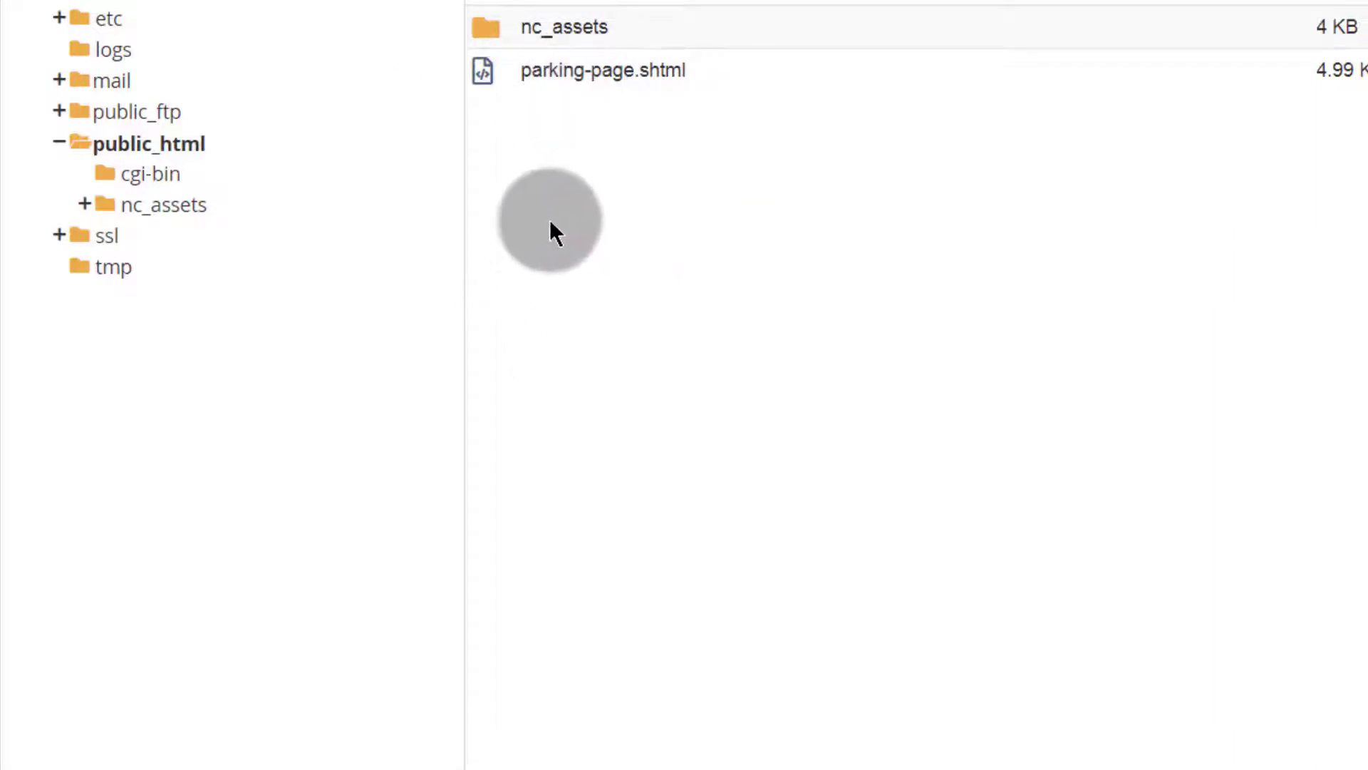
- Open parking-page.shtml from public_html in the code editor and look through its HTML before leaving the file
left_click(557, 69)
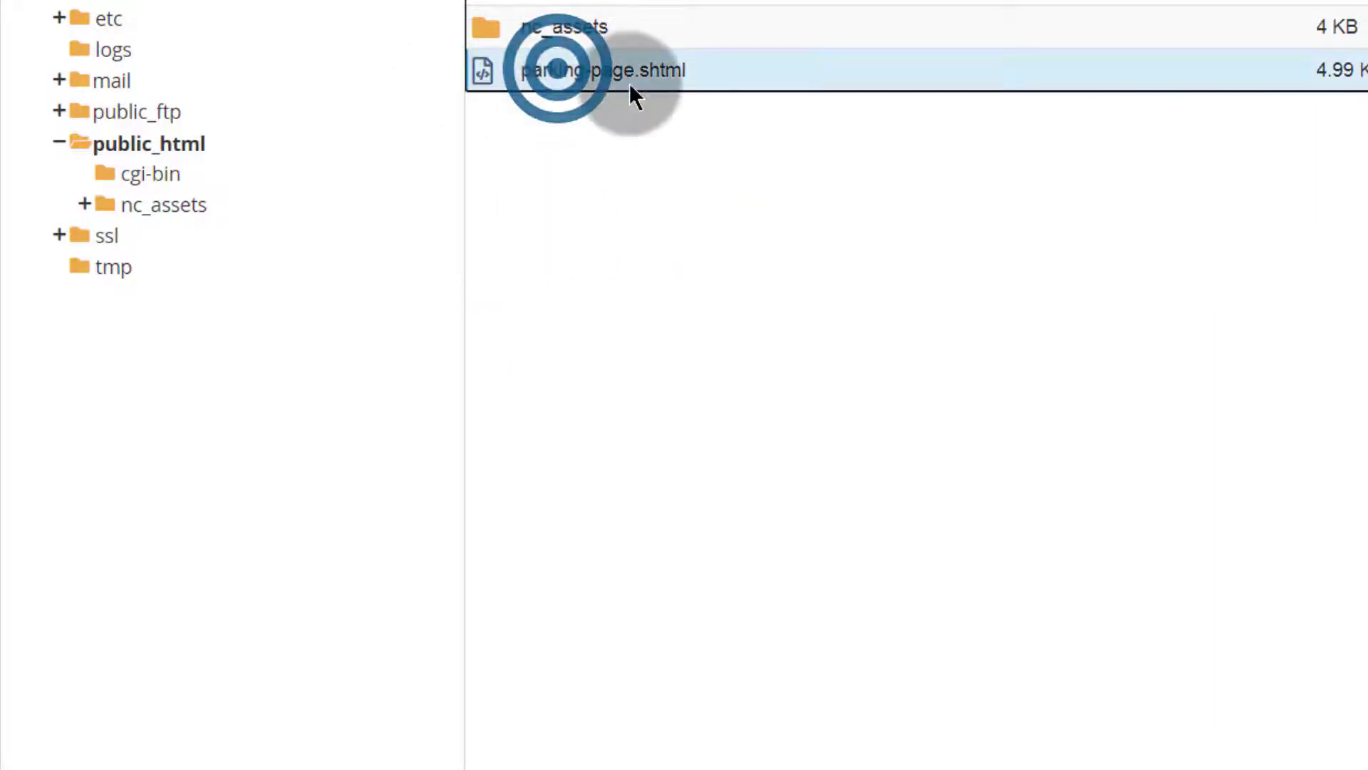
right_click(522, 68)
left_click(574, 174)
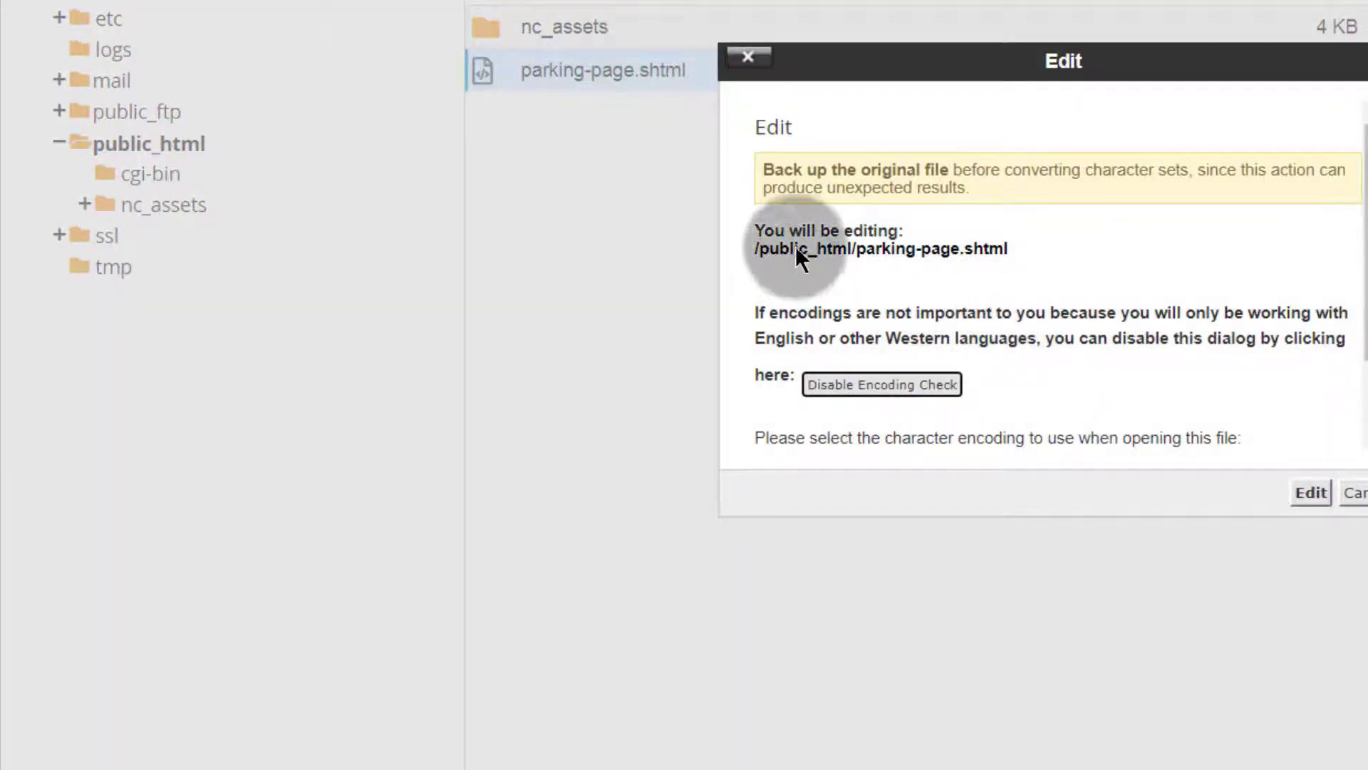
left_click(1311, 493)
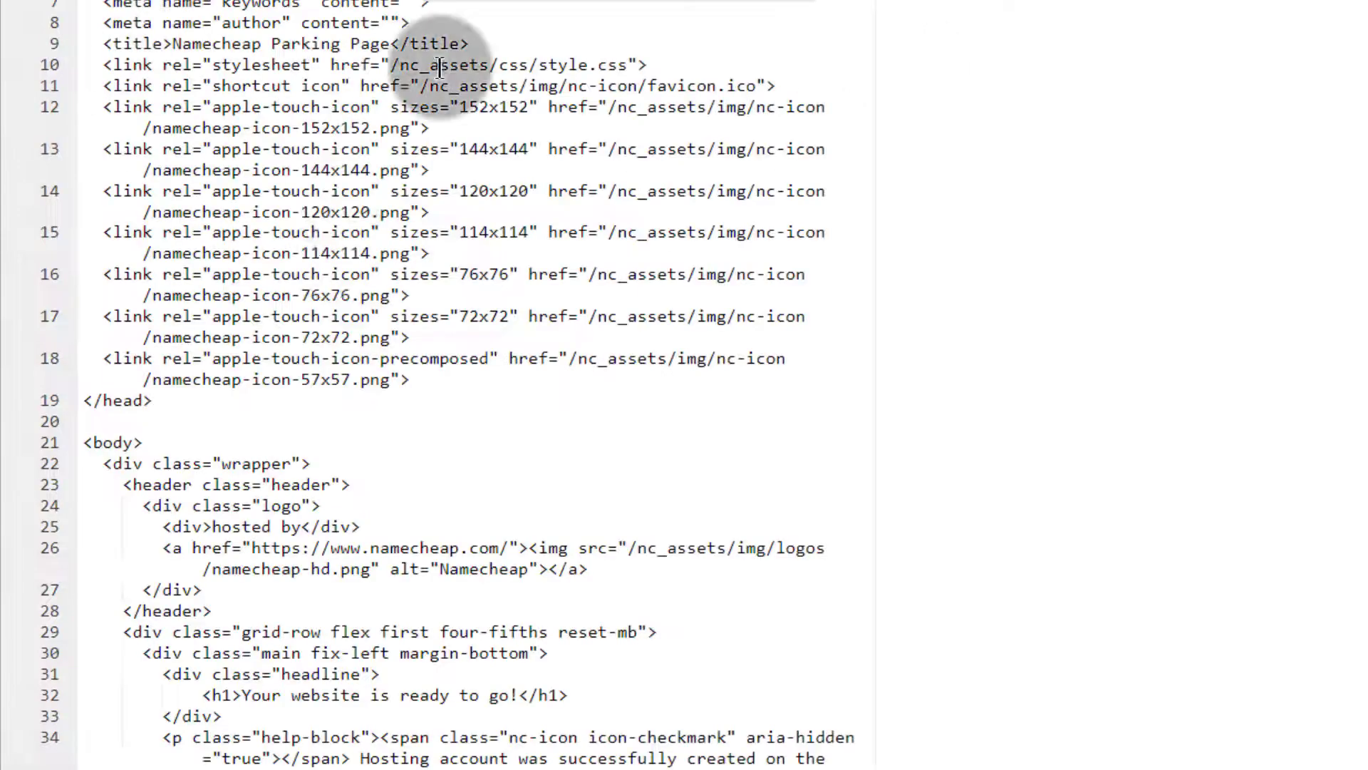
left_click(331, 211)
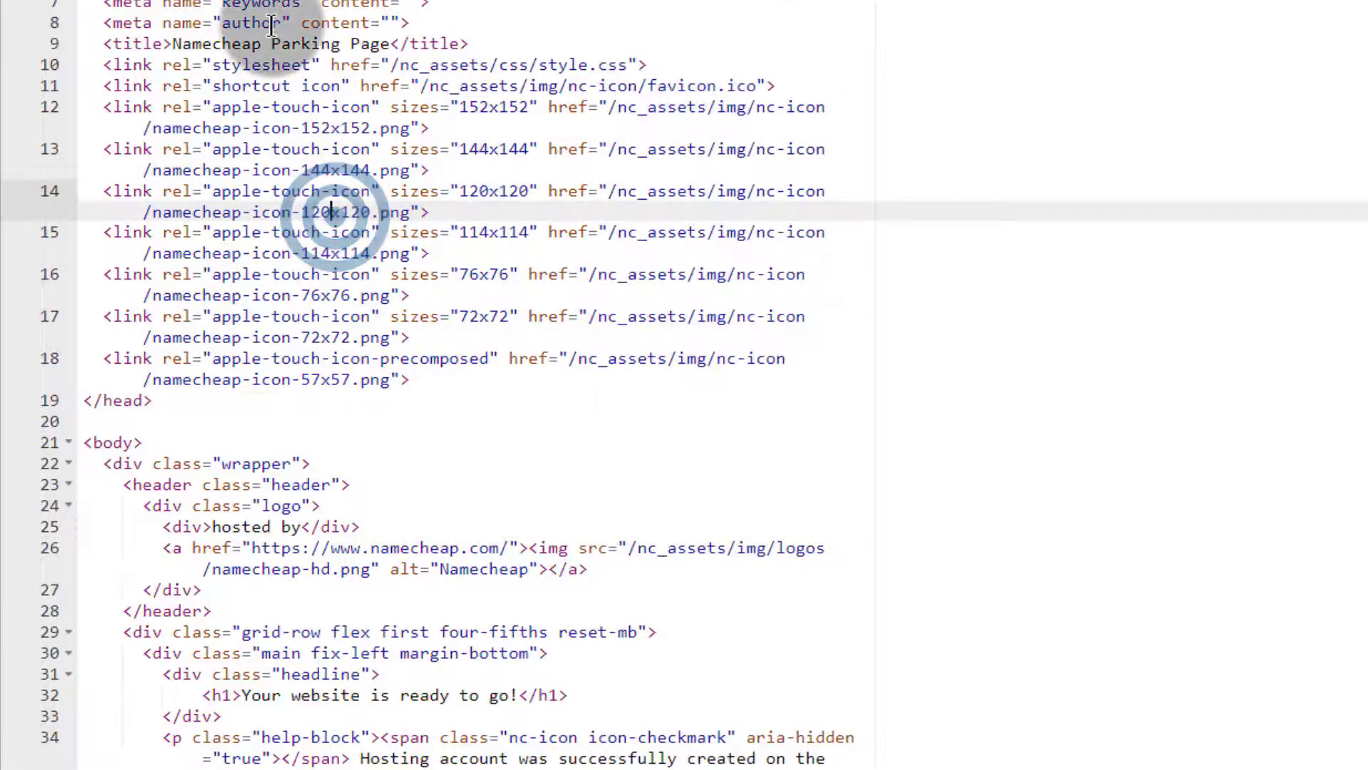
scroll(332, 211, "down", 15)
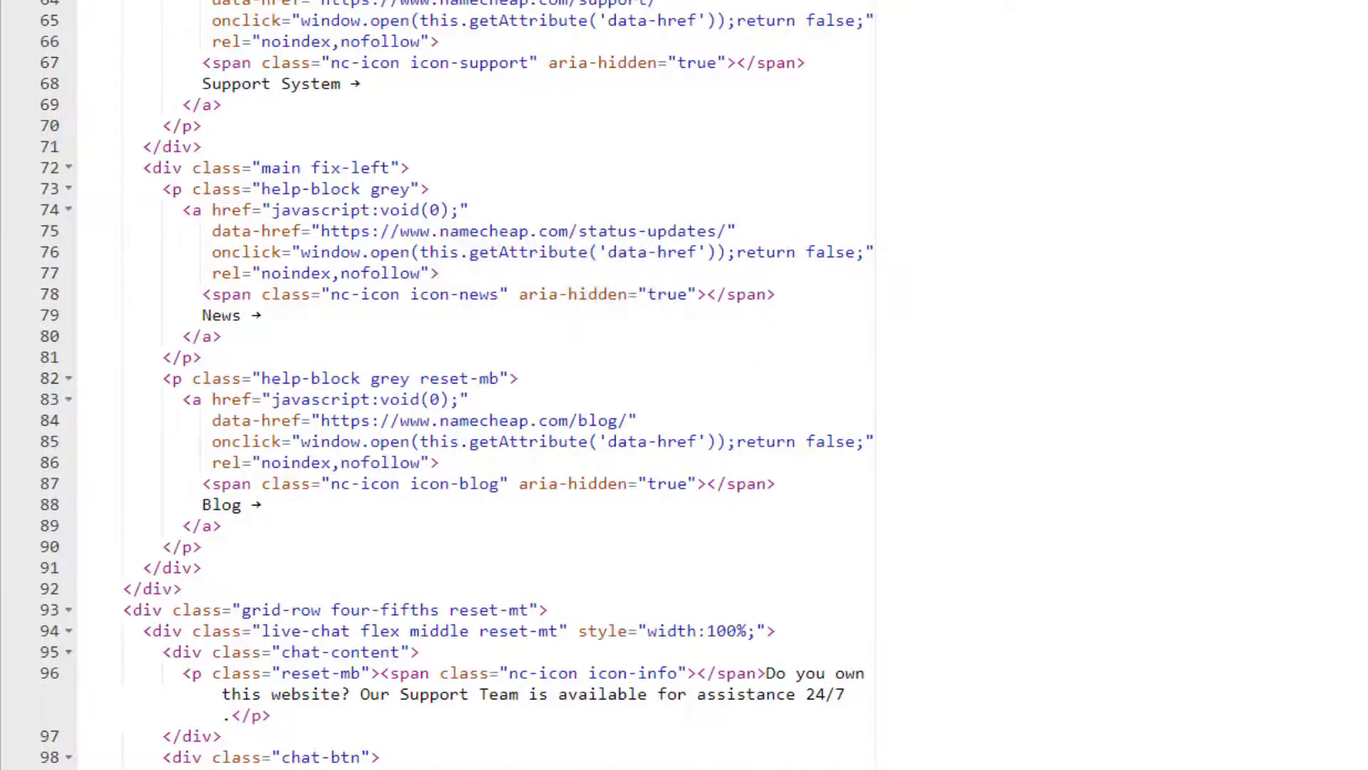
left_click(1051, 38)
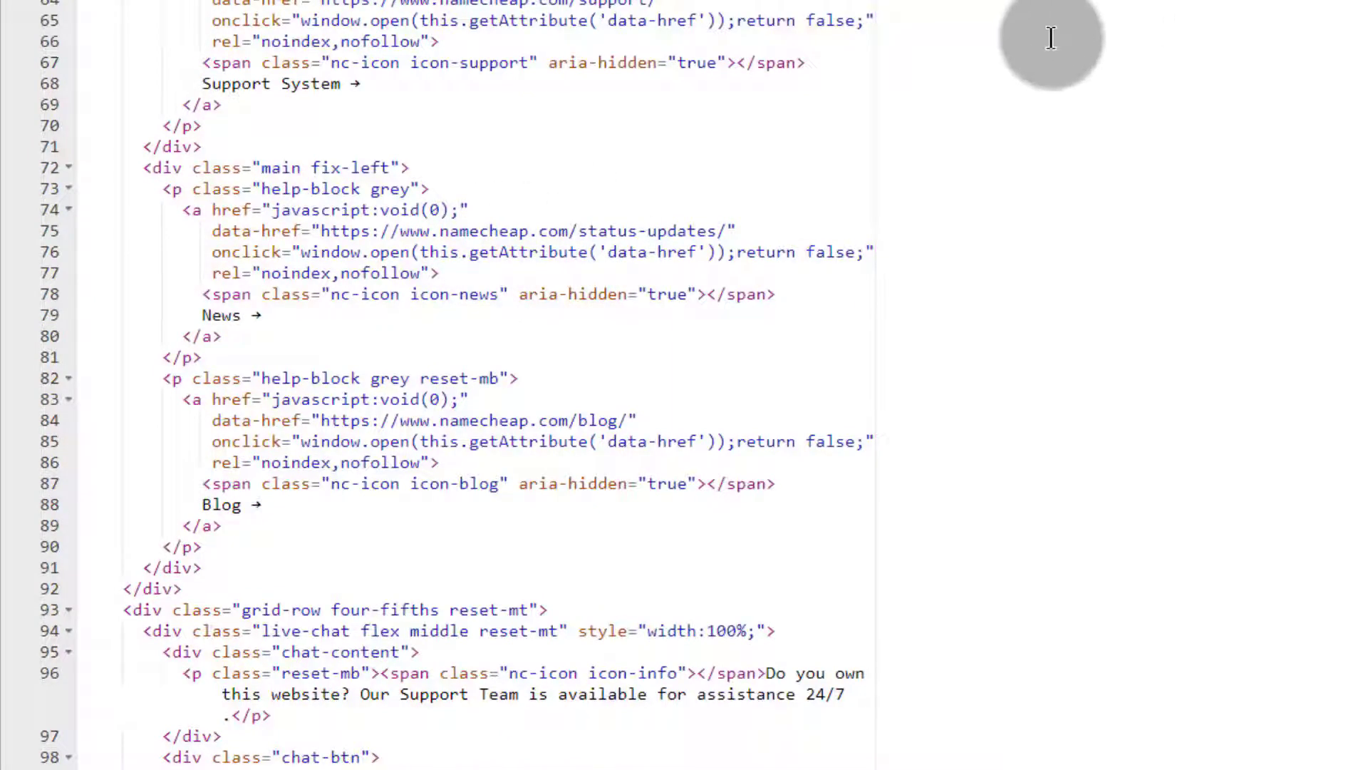
left_click(1233, 40)
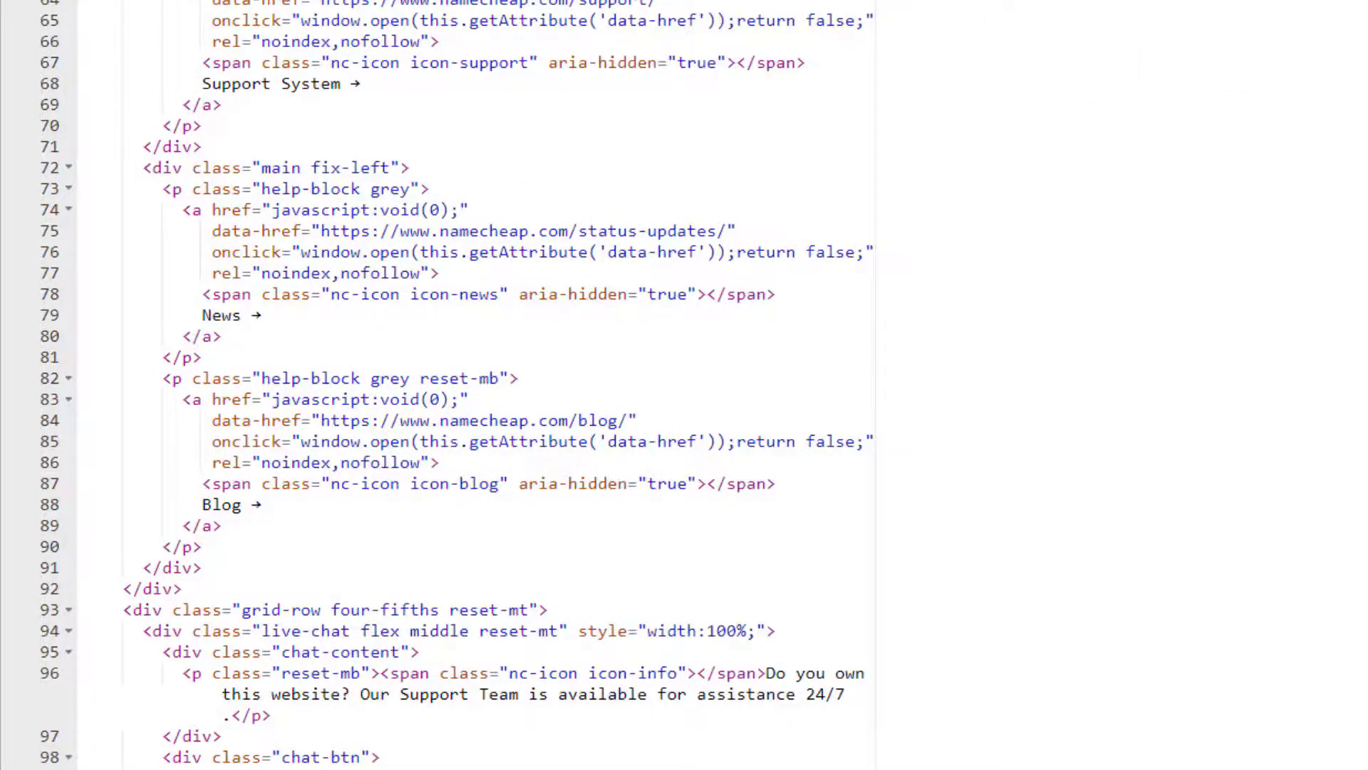
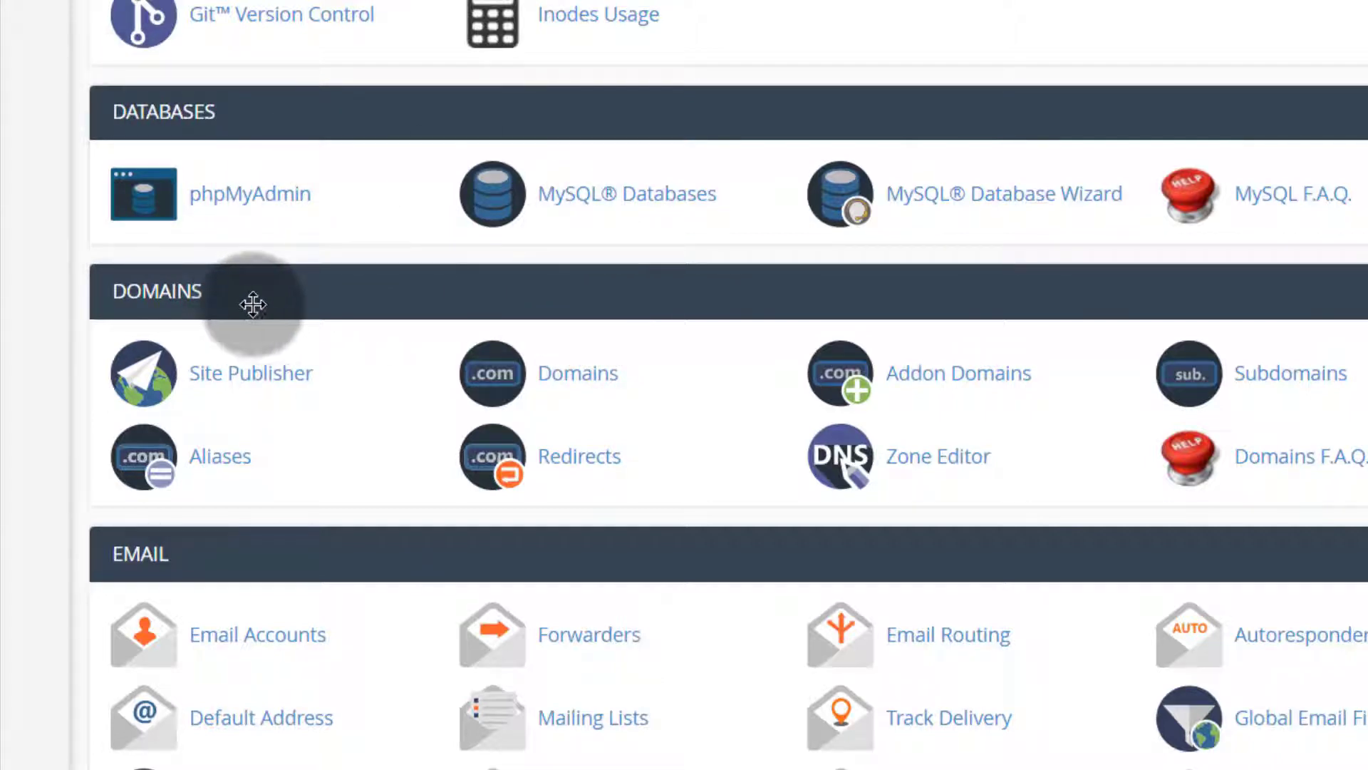
- Open the Zone Editor in cPanel and examine the DNS zone records of bizanosa.club
left_click(946, 463)
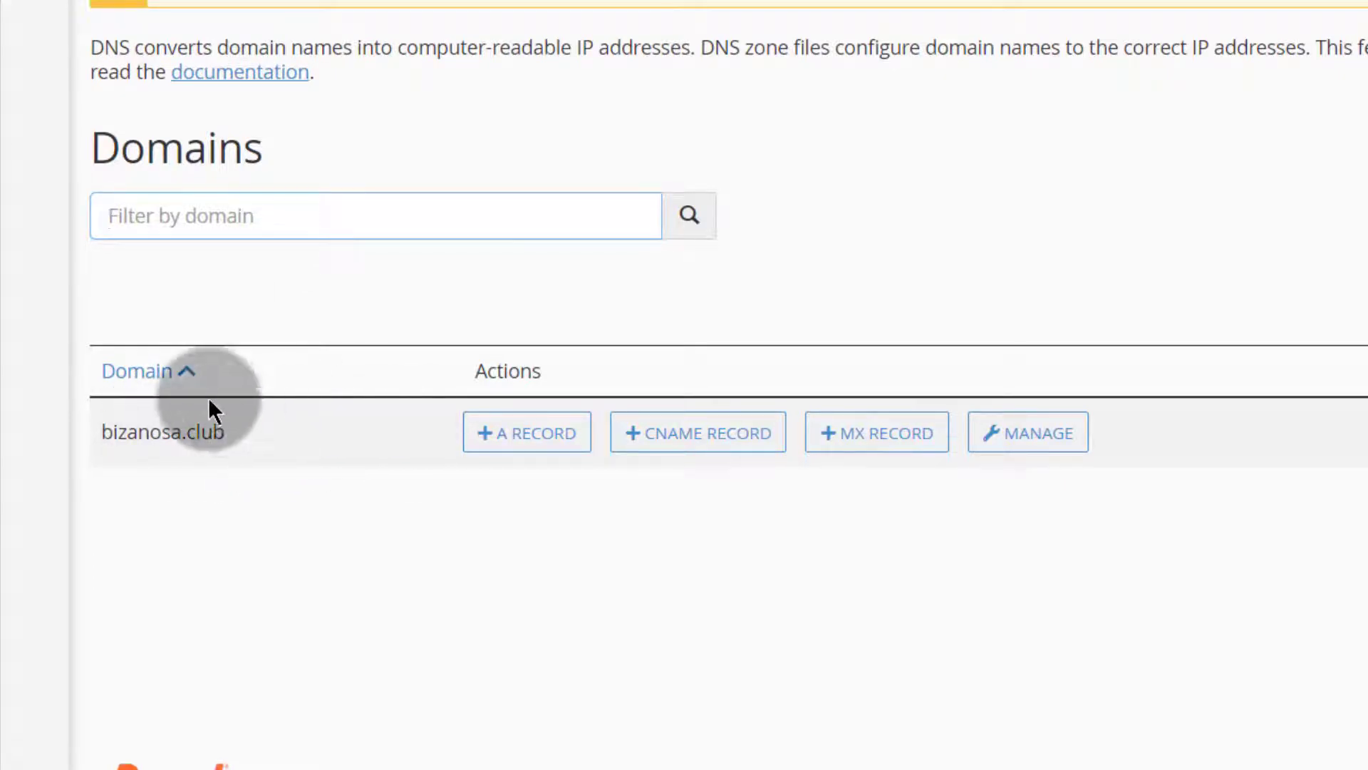
left_click(1033, 435)
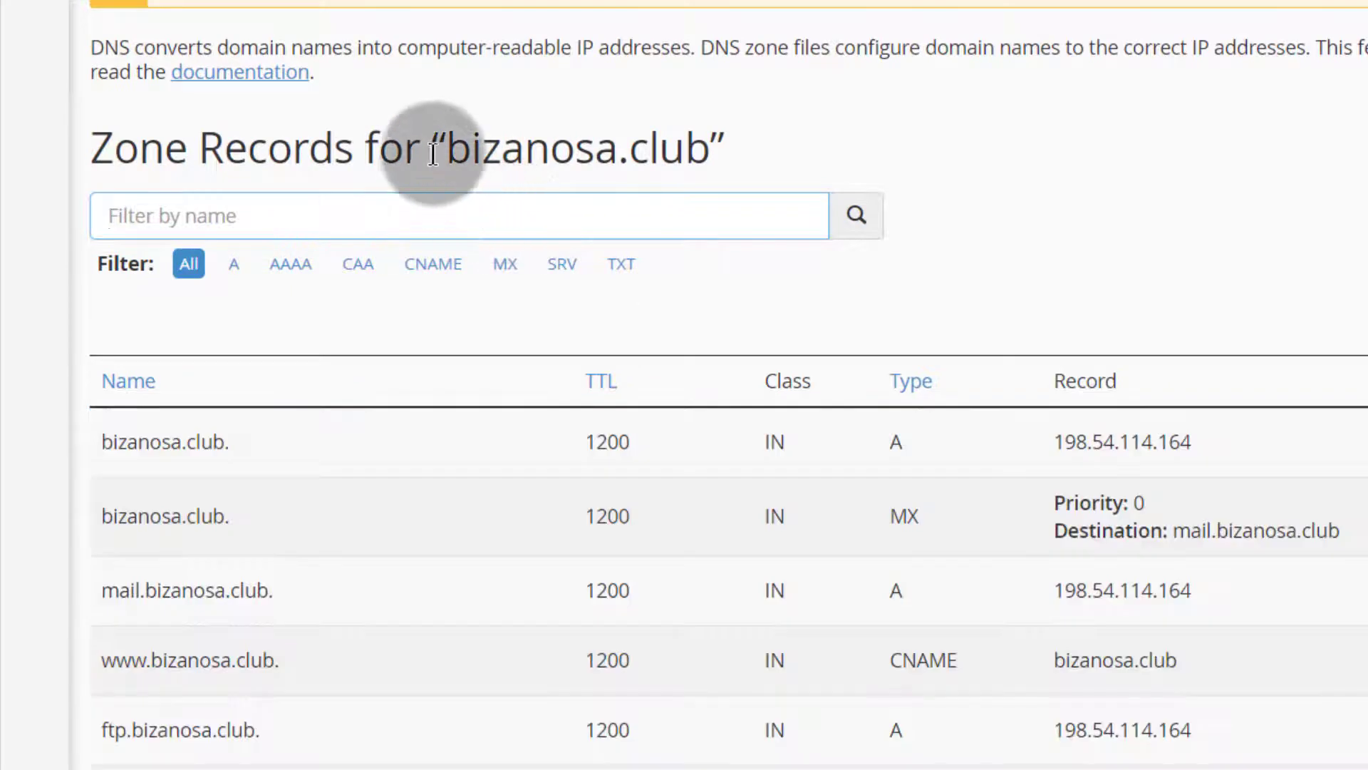
scroll(429, 337, "down", 5)
scroll(502, 398, "down", 20)
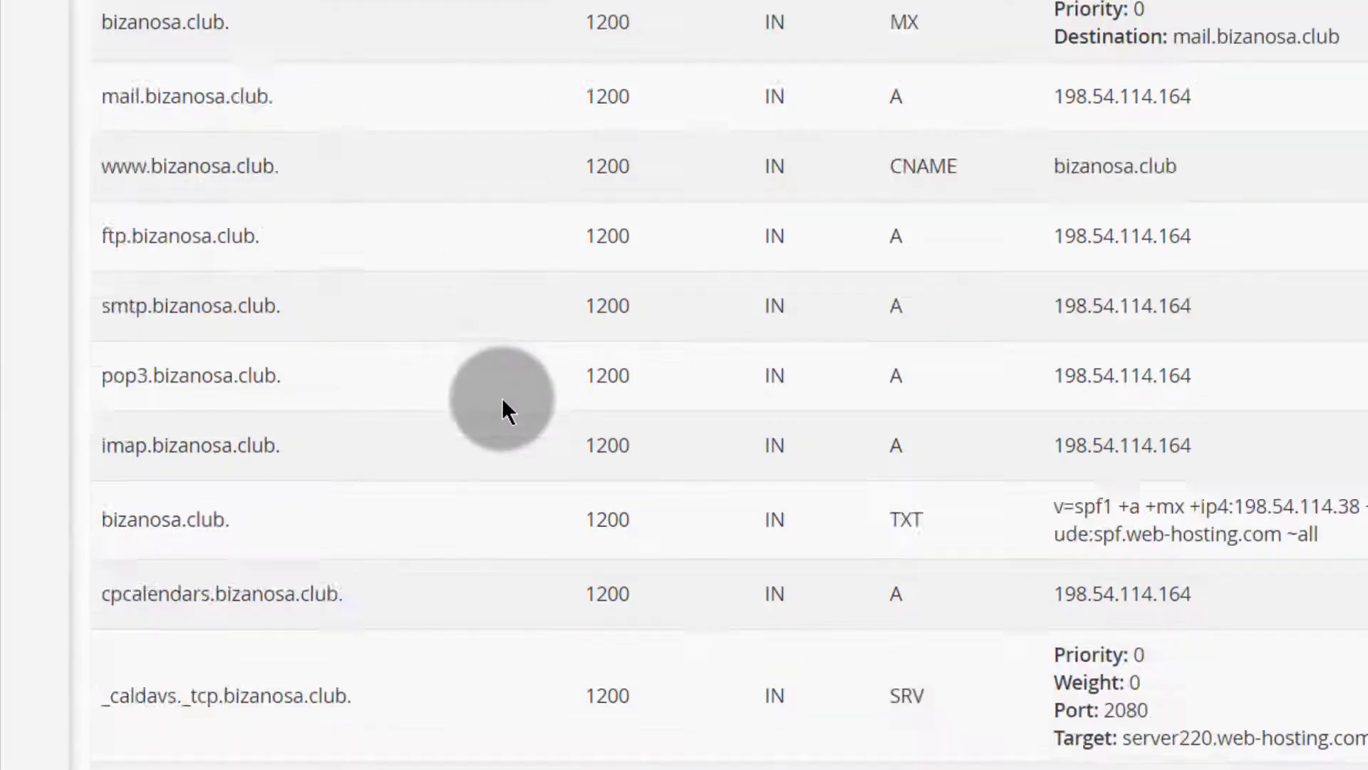
scroll(513, 364, "up", 15)
scroll(513, 352, "up", 10)
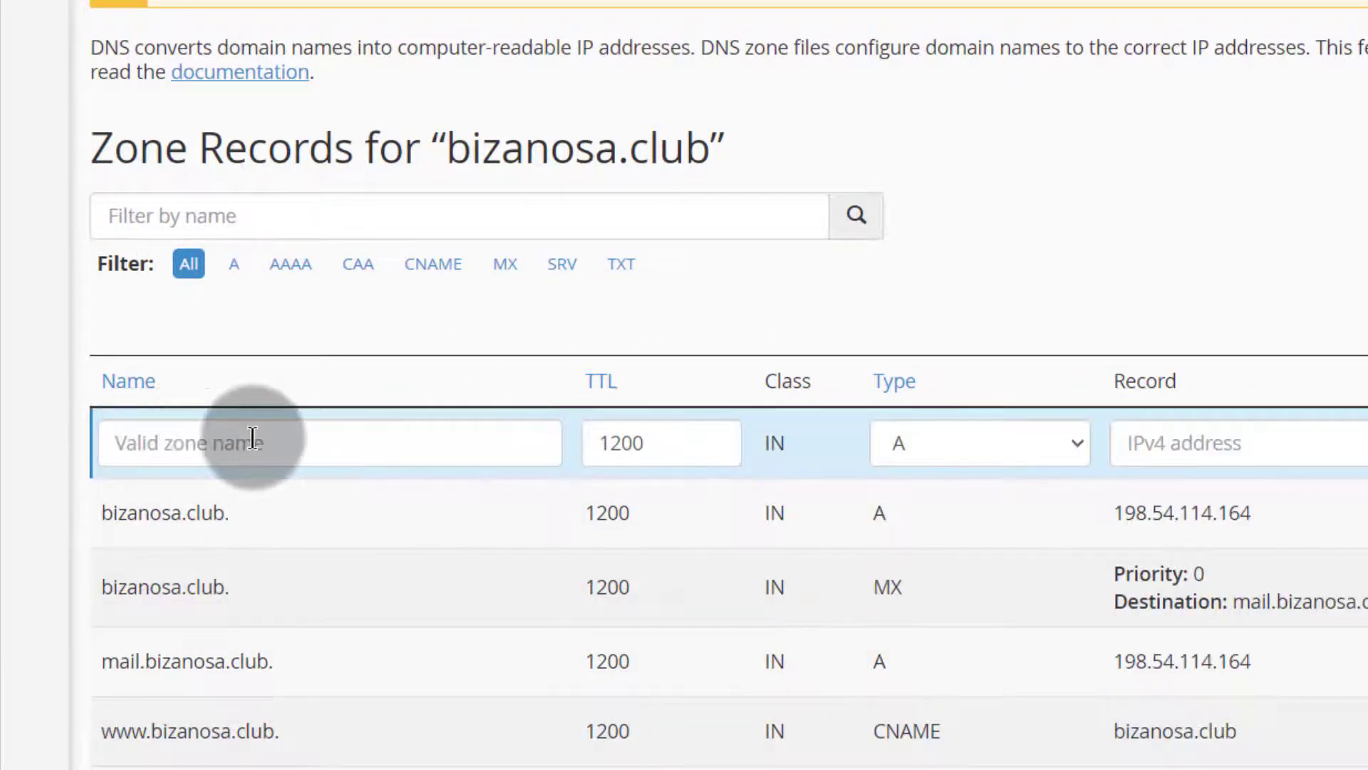
- Try the MX and CNAME types in a new zone record for bizanosa.club, and return to the cPanel home page without adding it
left_click(173, 448)
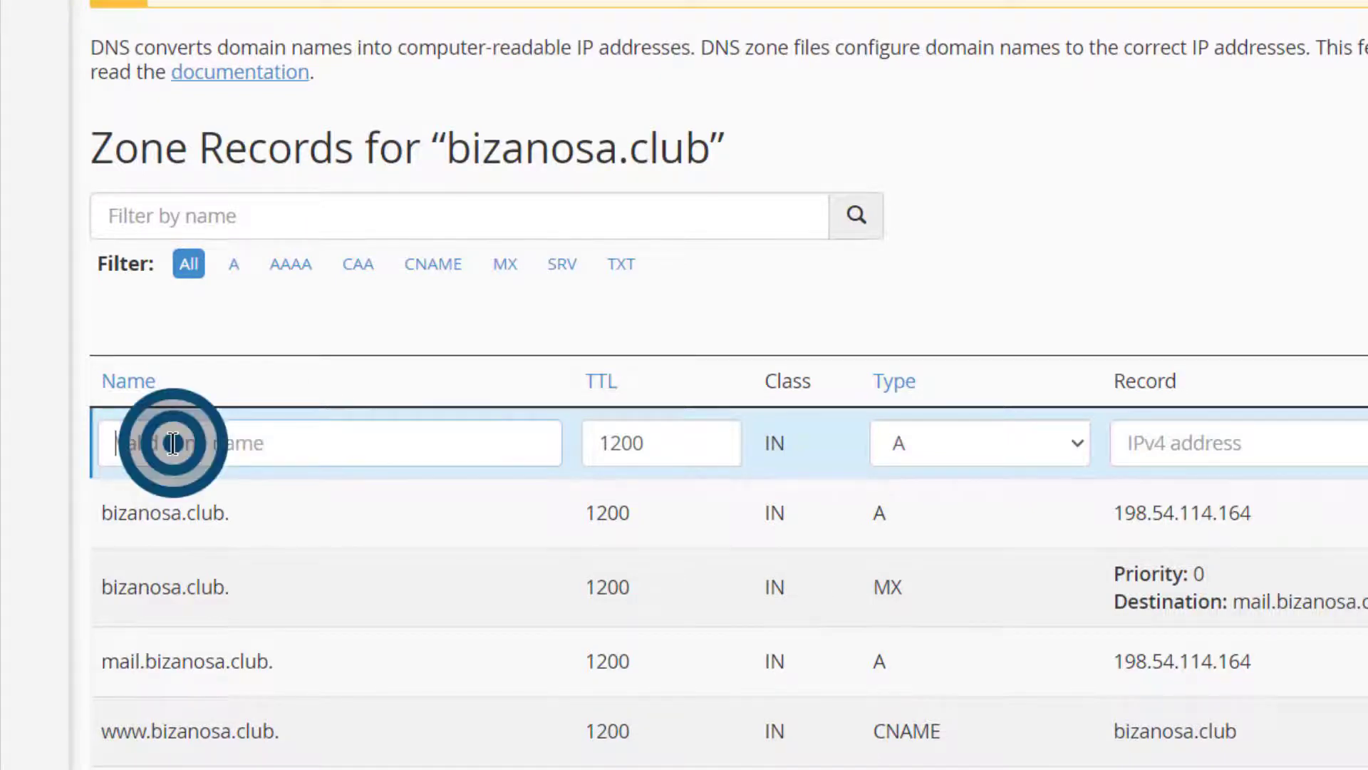
left_click(1075, 442)
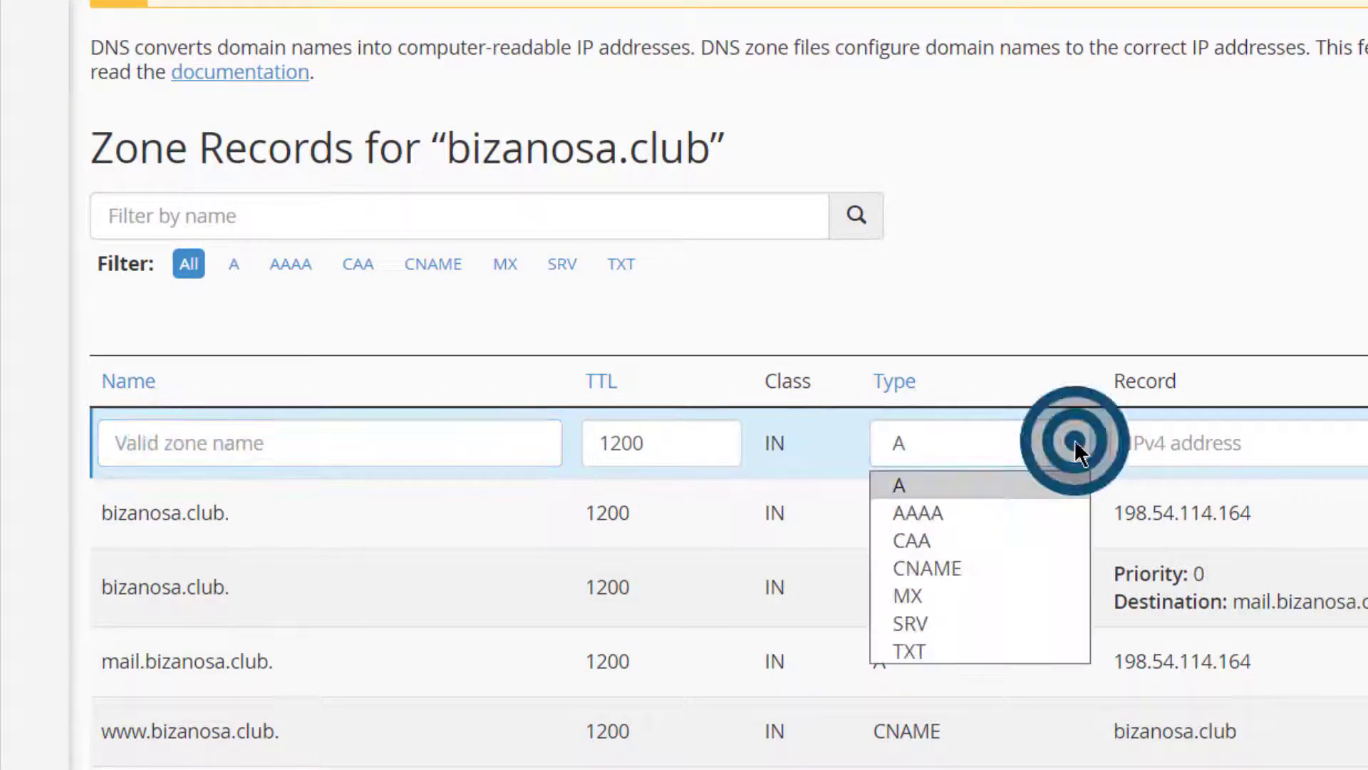
left_click(935, 588)
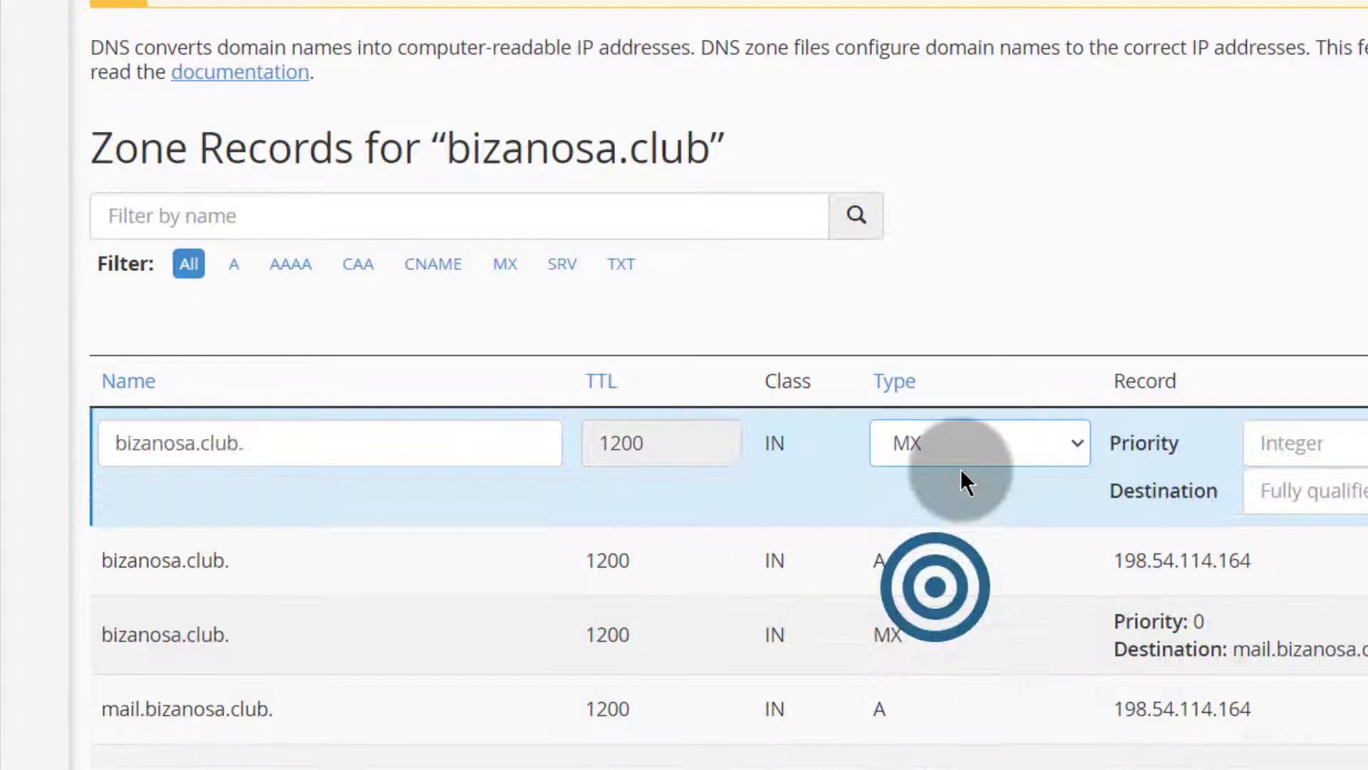
left_click(1075, 440)
left_click(925, 565)
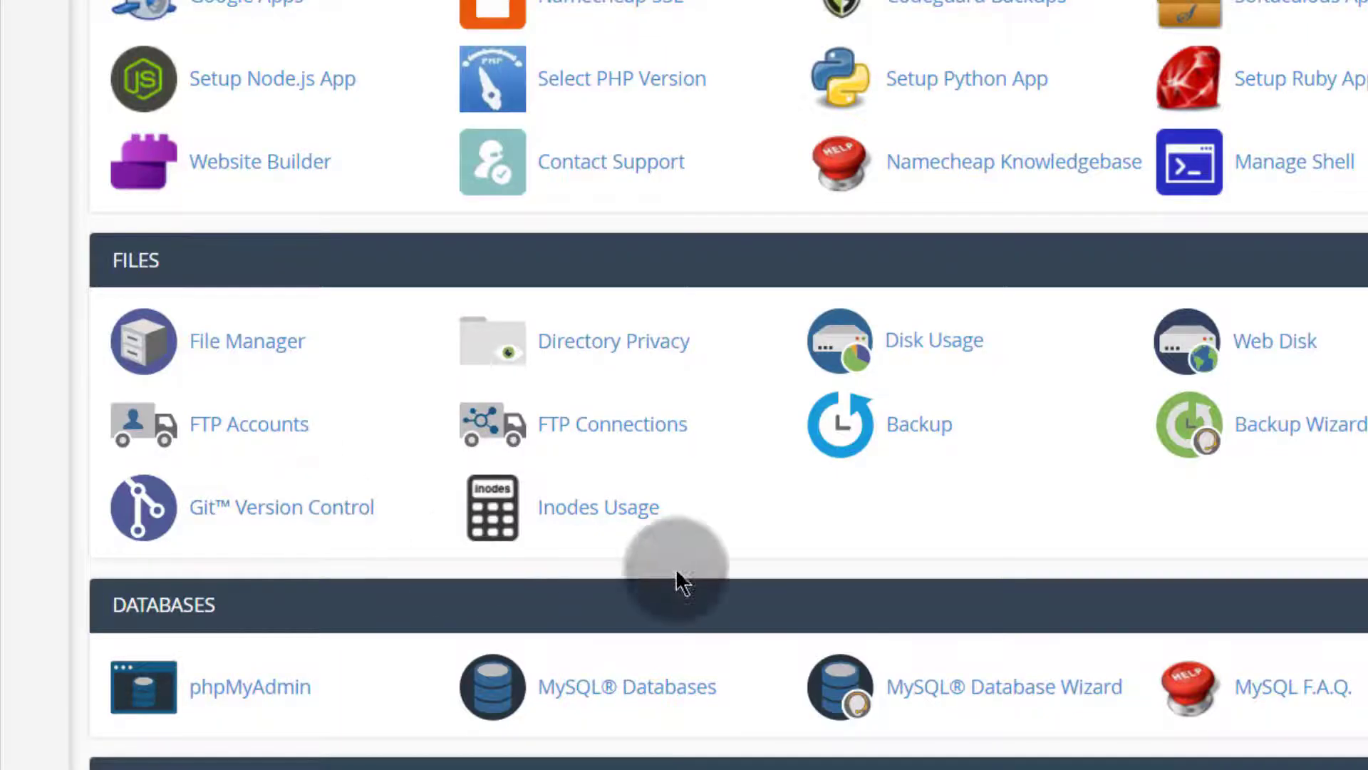
scroll(484, 527, "down", 5)
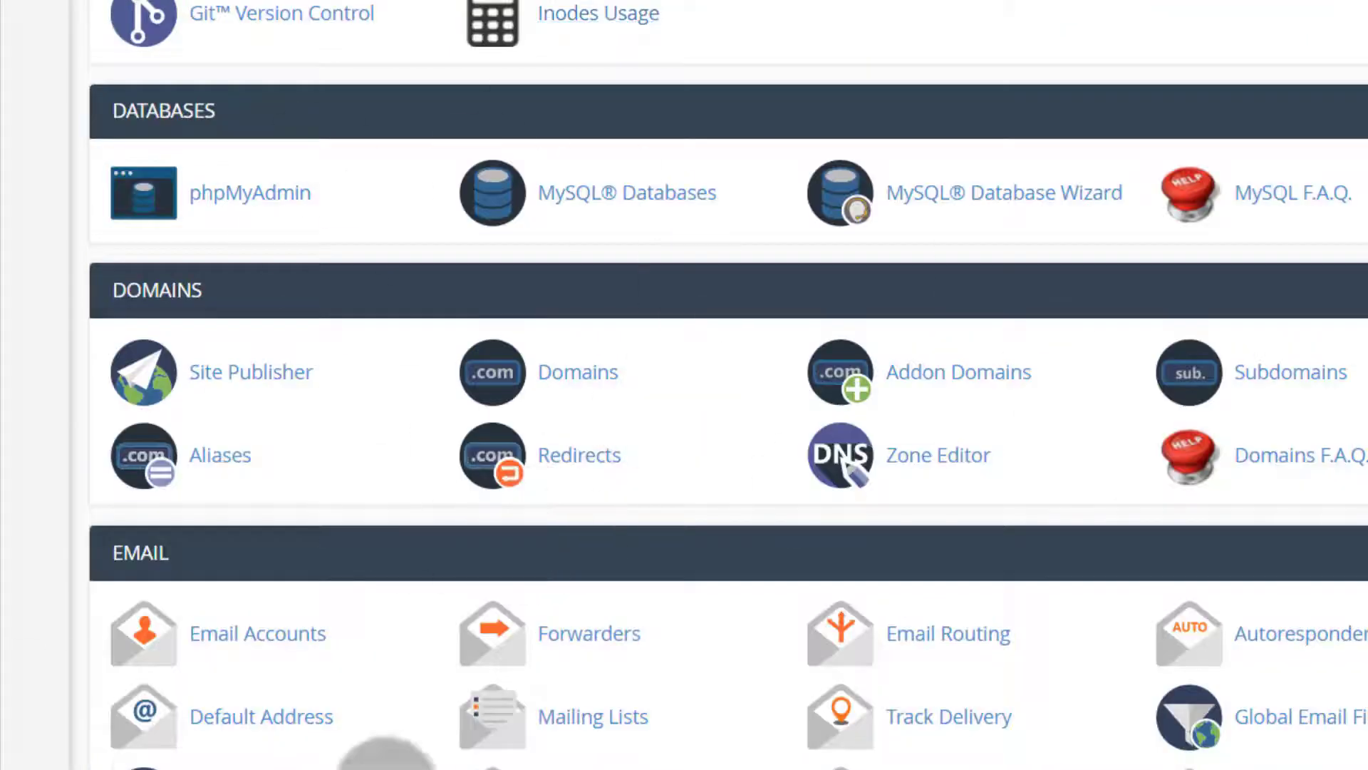
- Open Email Accounts in cPanel, start creating an email account for bizanosa.club, and enter its username
scroll(713, 630, "down", 7)
scroll(346, 654, "up", 3)
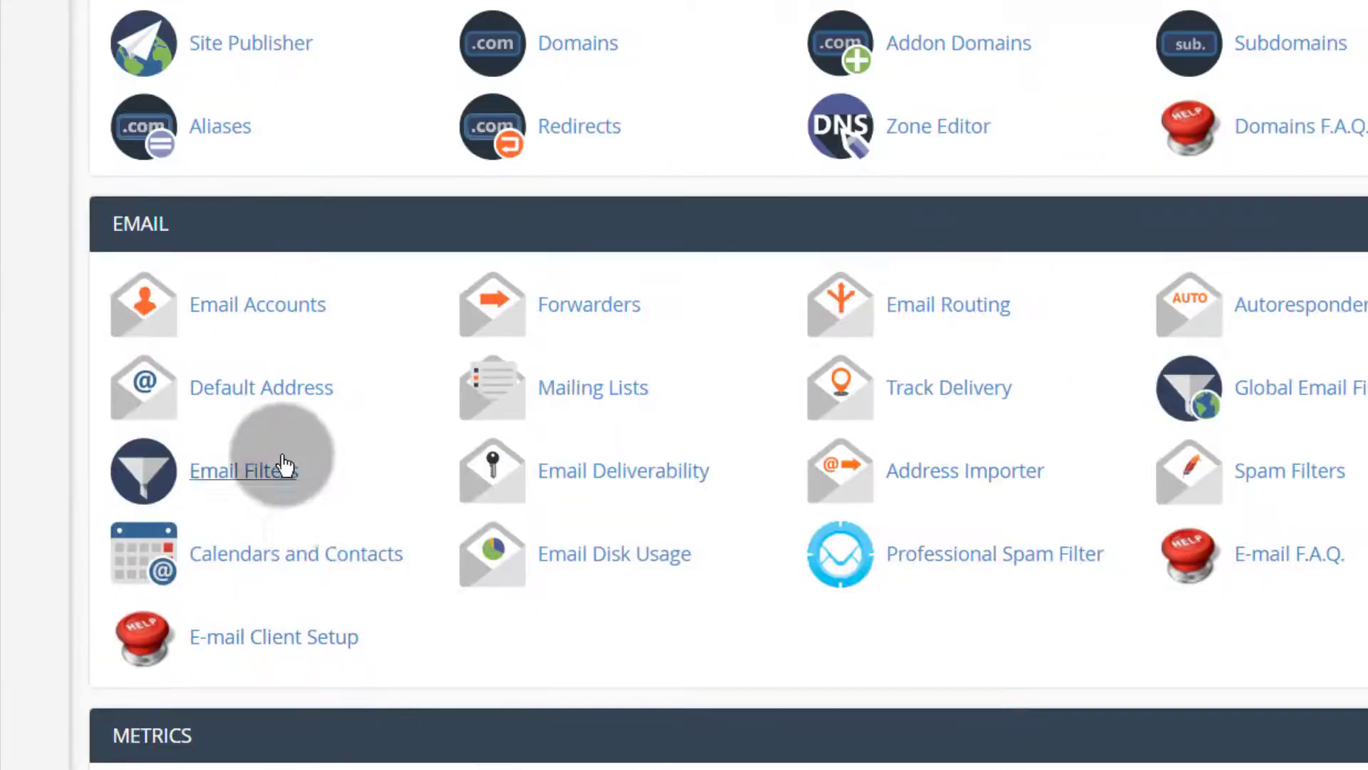
left_click(238, 314)
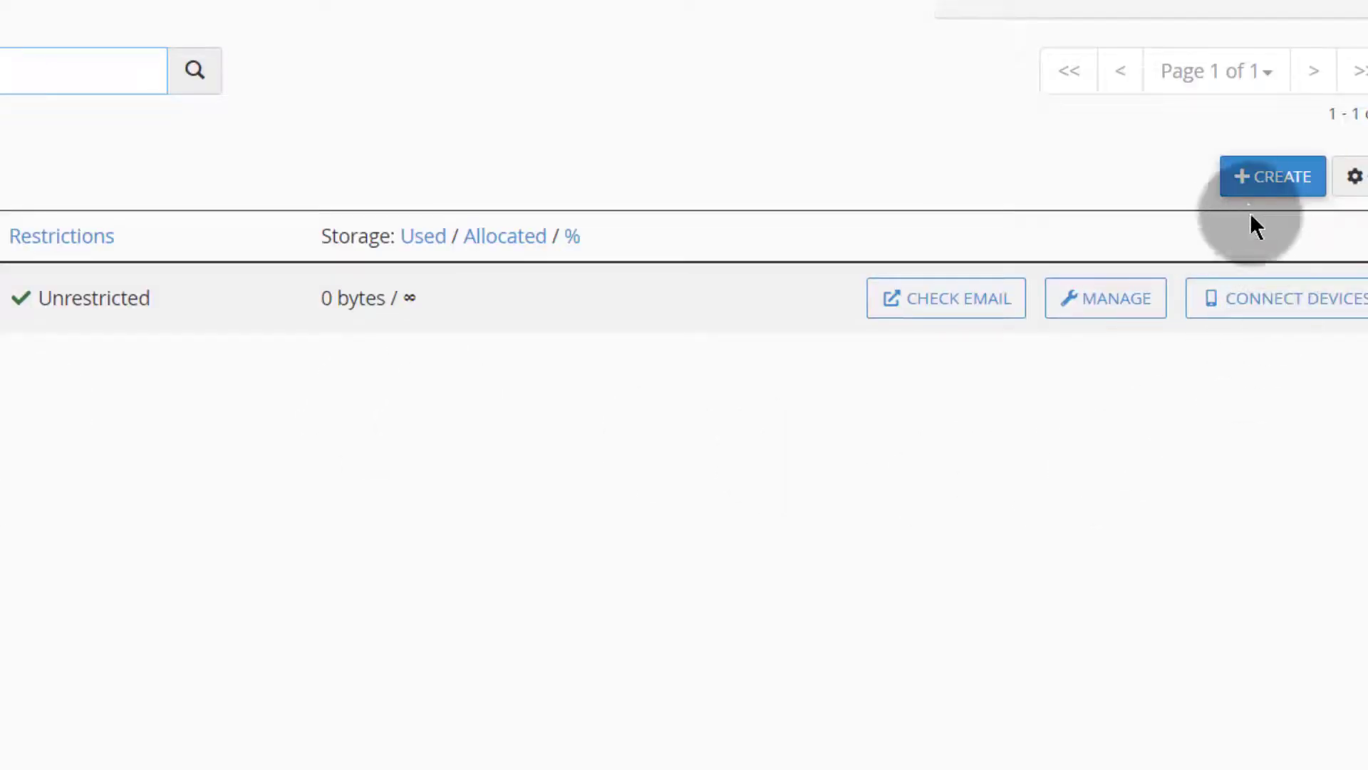
left_click(1295, 177)
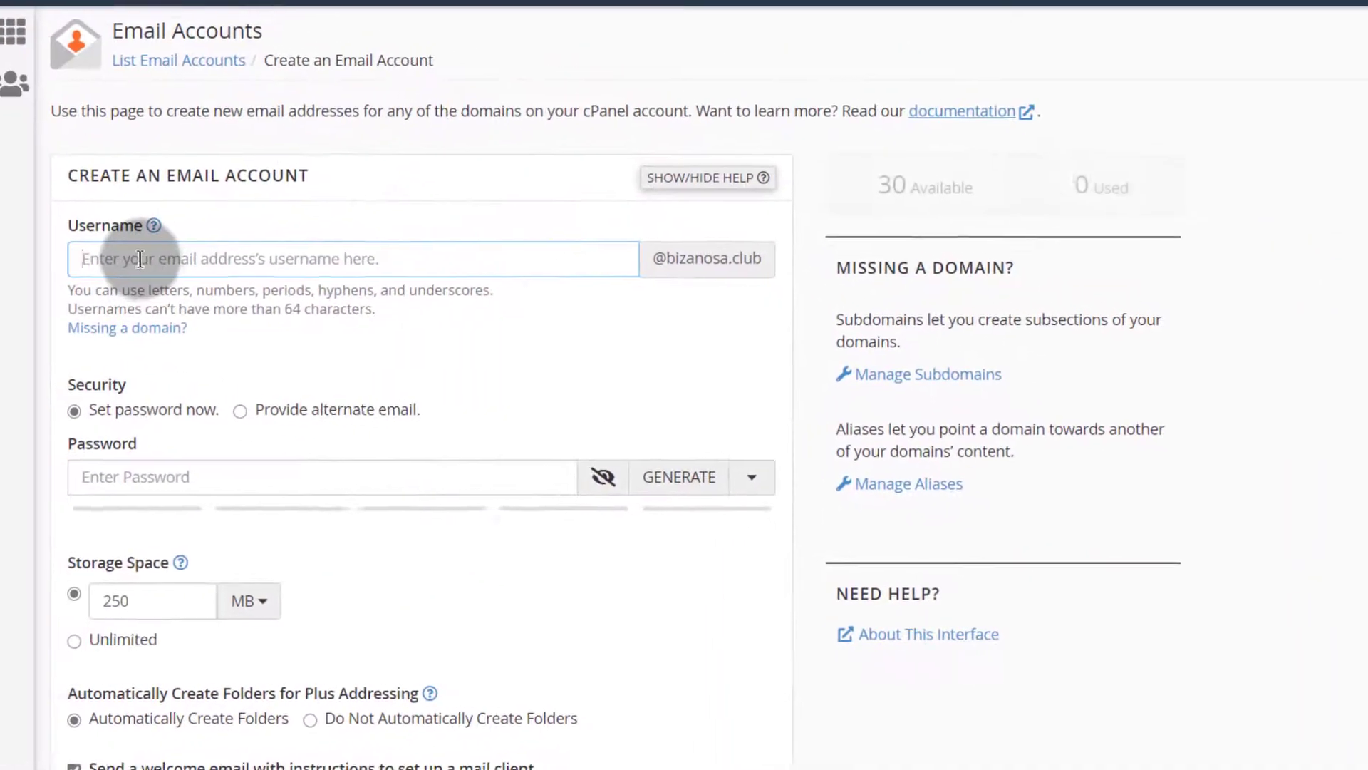
left_click(153, 258)
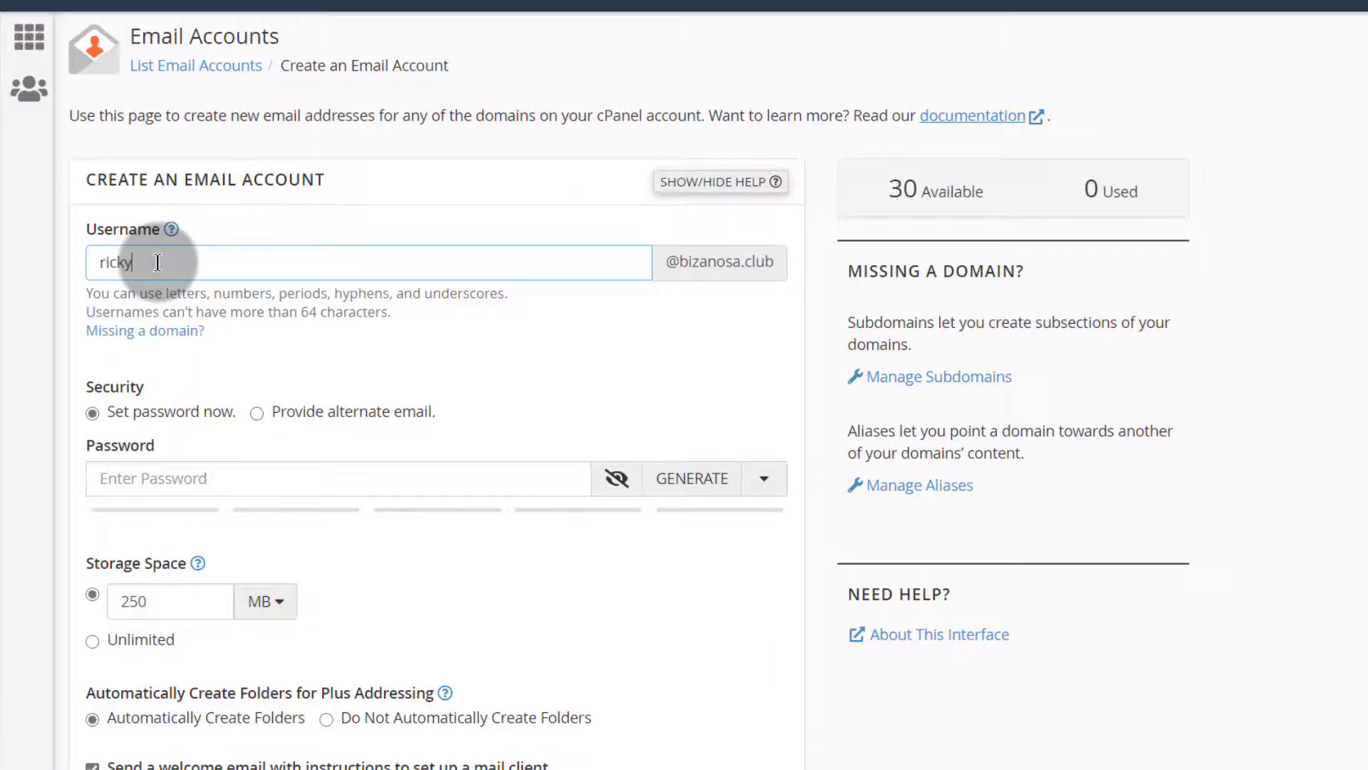
- Generate a password for the new email account and copy it
left_click(139, 471)
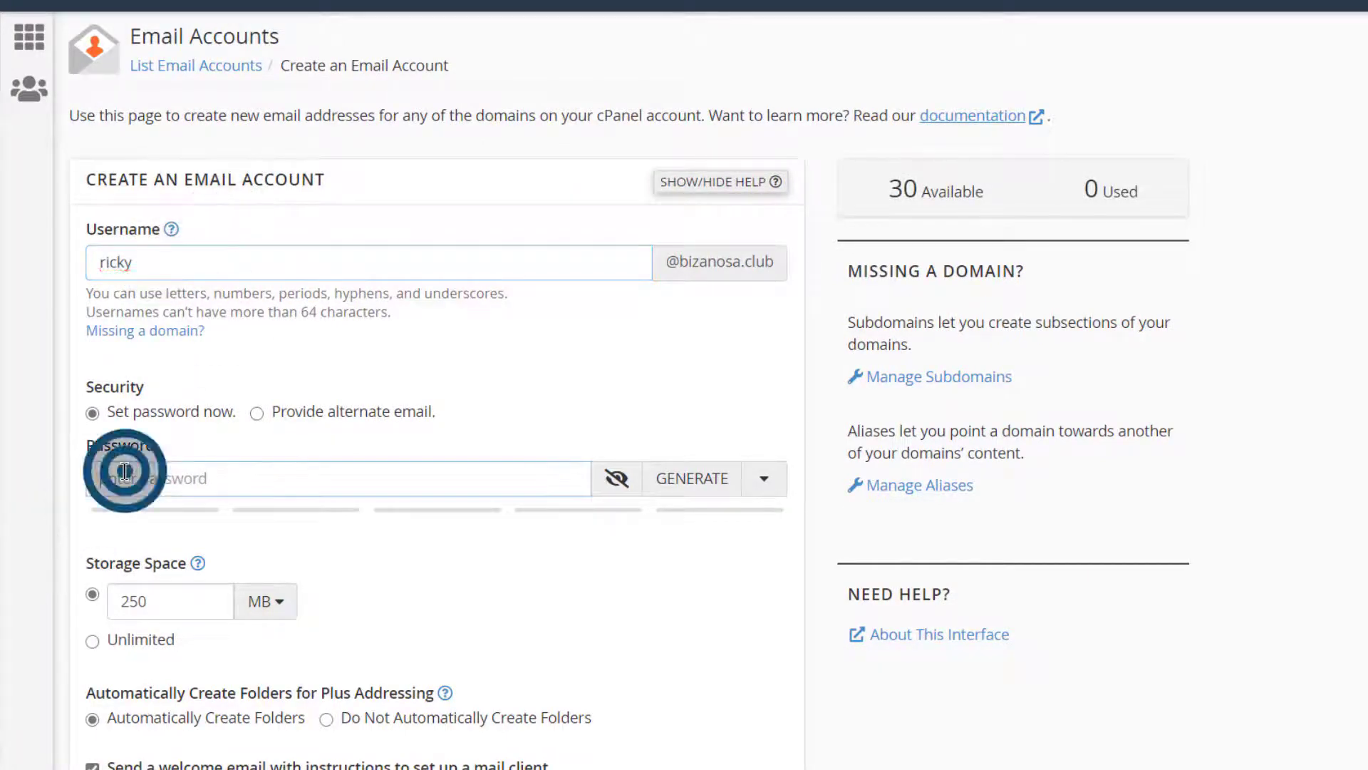
scroll(635, 434, "down", 2)
left_click(687, 348)
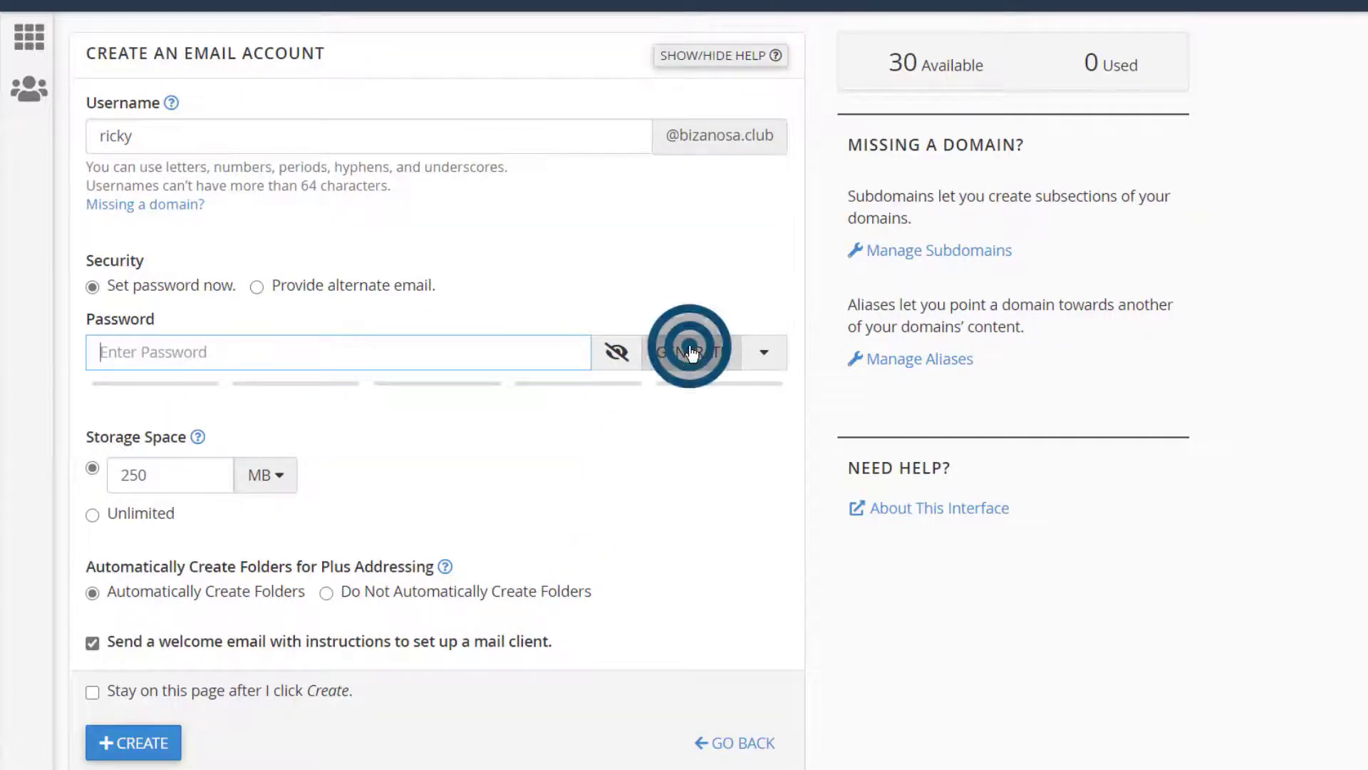
triple_click(199, 349)
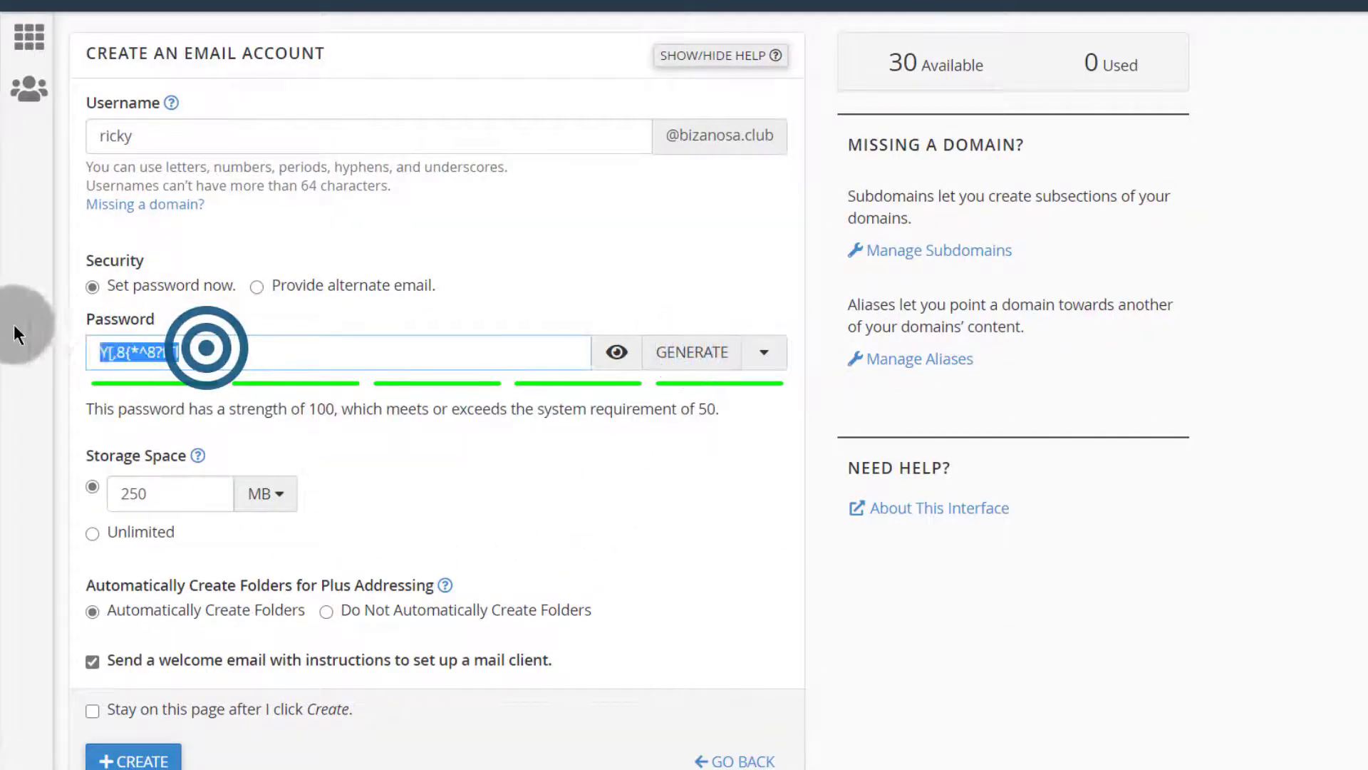
right_click(139, 352)
left_click(219, 186)
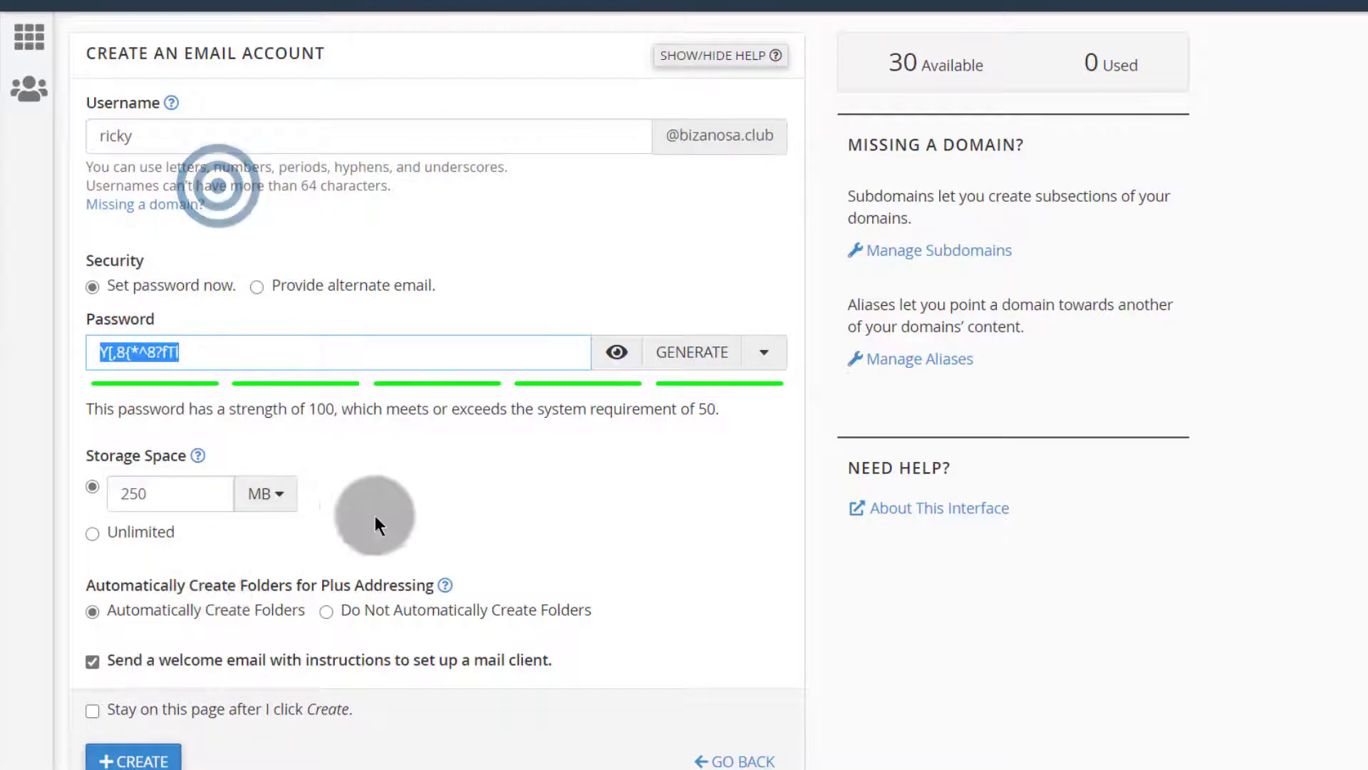
- Set the storage space to 40 MB and create the email account
scroll(399, 556, "down", 1)
double_click(161, 403)
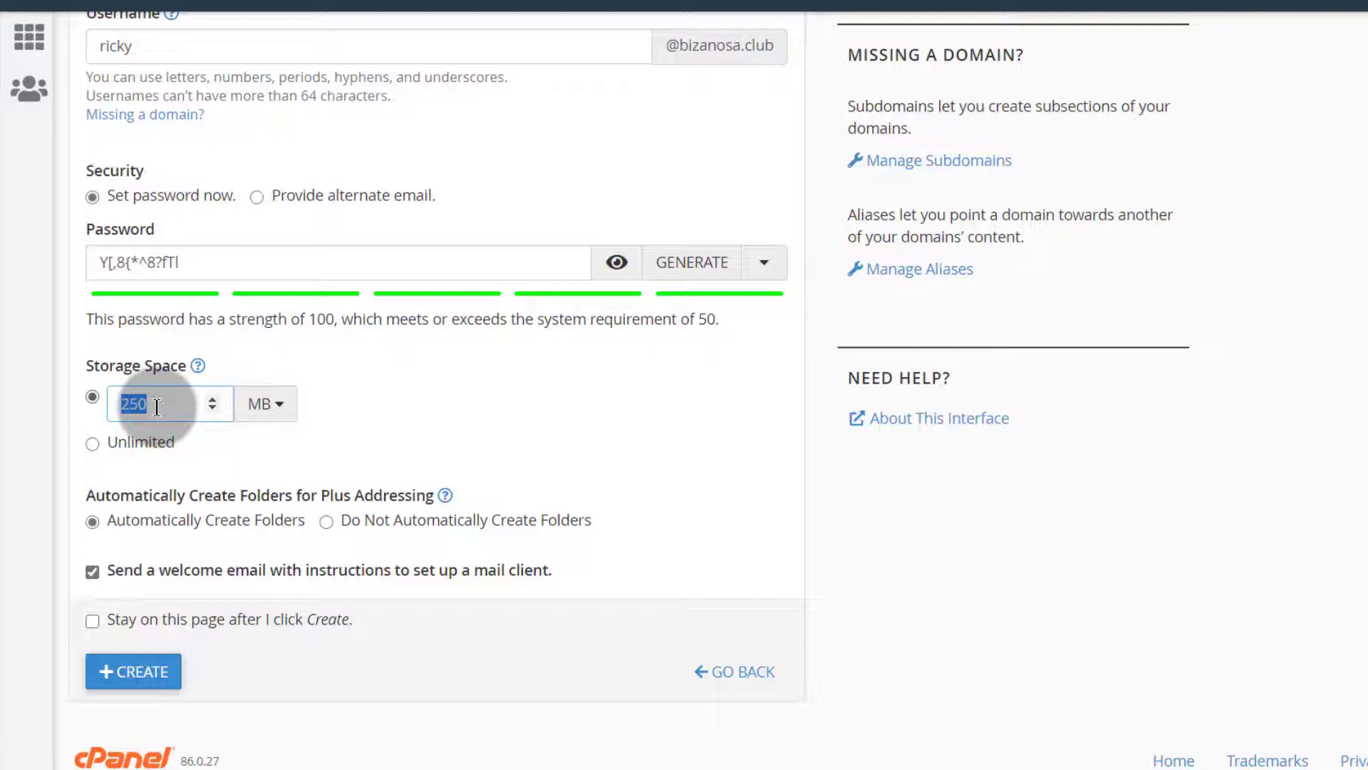
type("40")
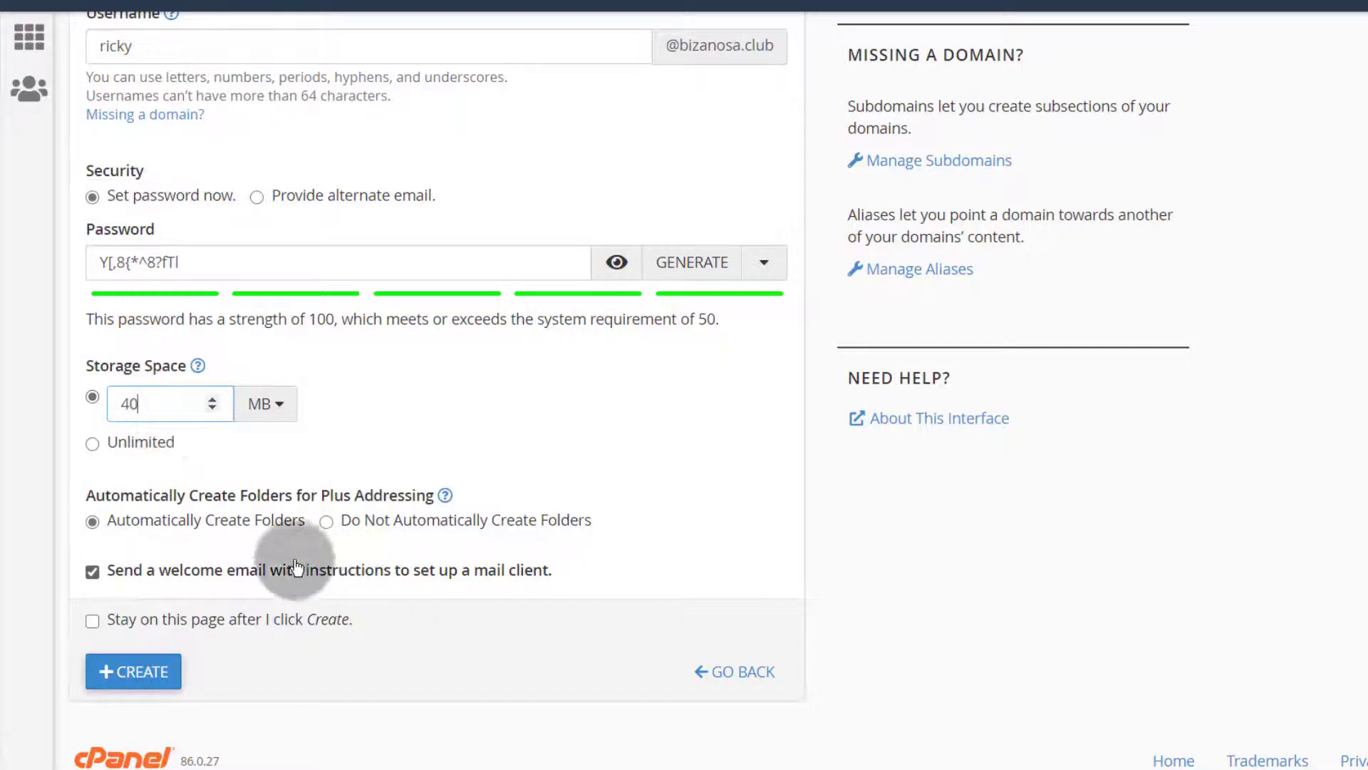
left_click(145, 680)
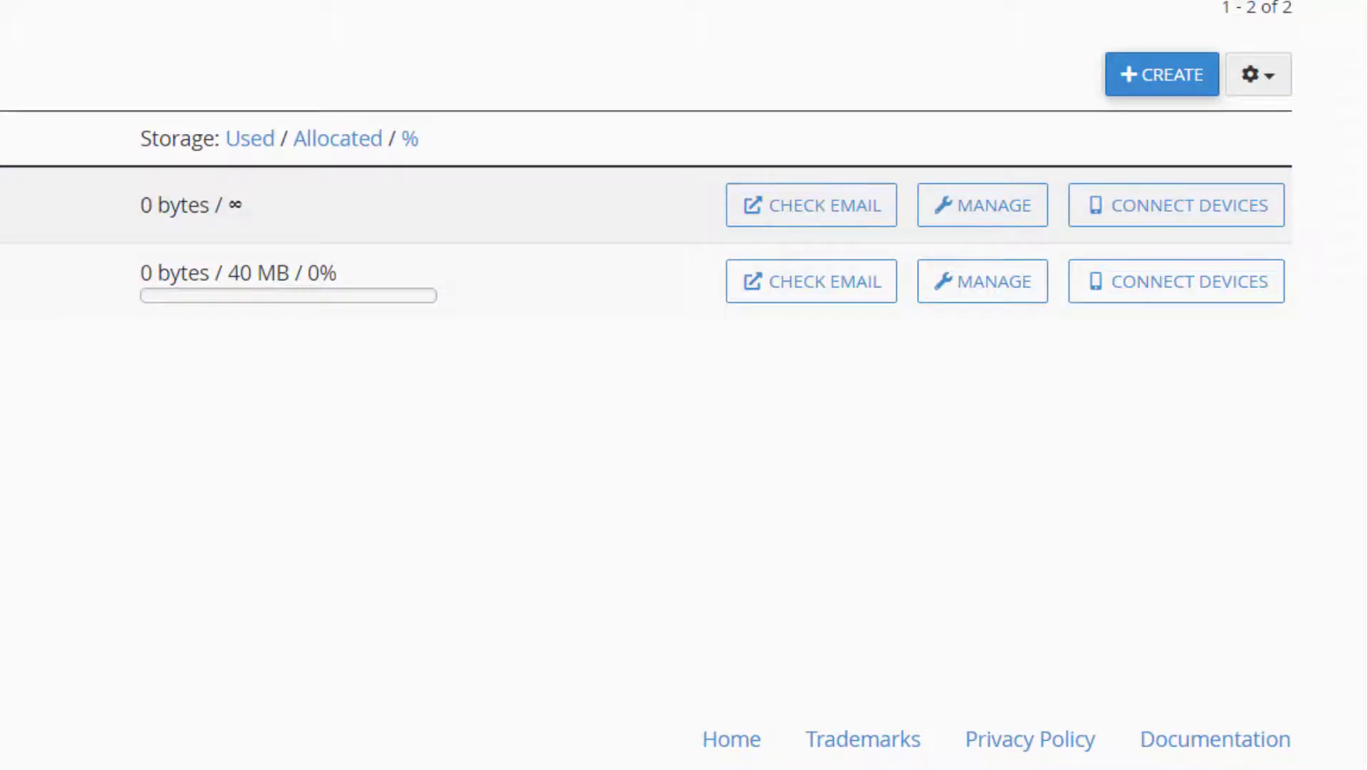
- Check email for the newly created account and open its inbox in Roundcube
left_click(812, 283)
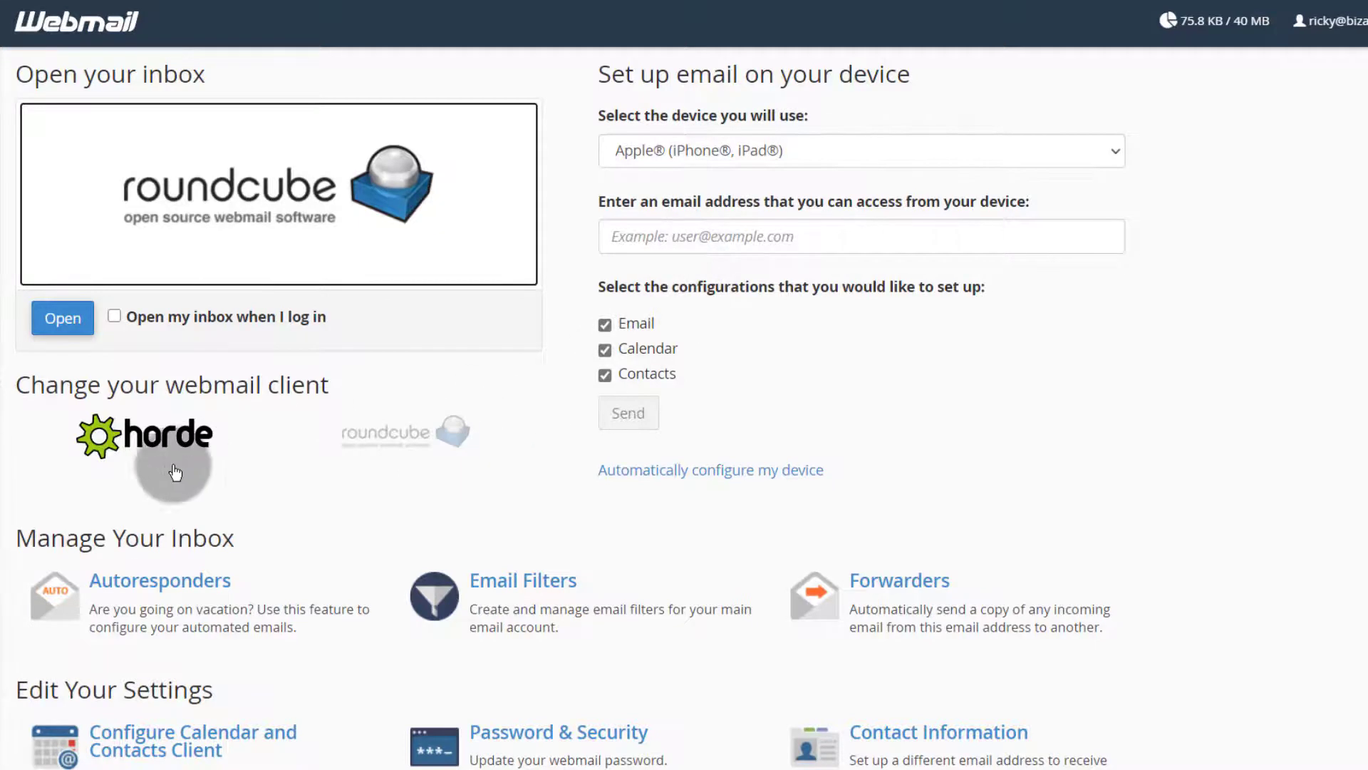
left_click(67, 322)
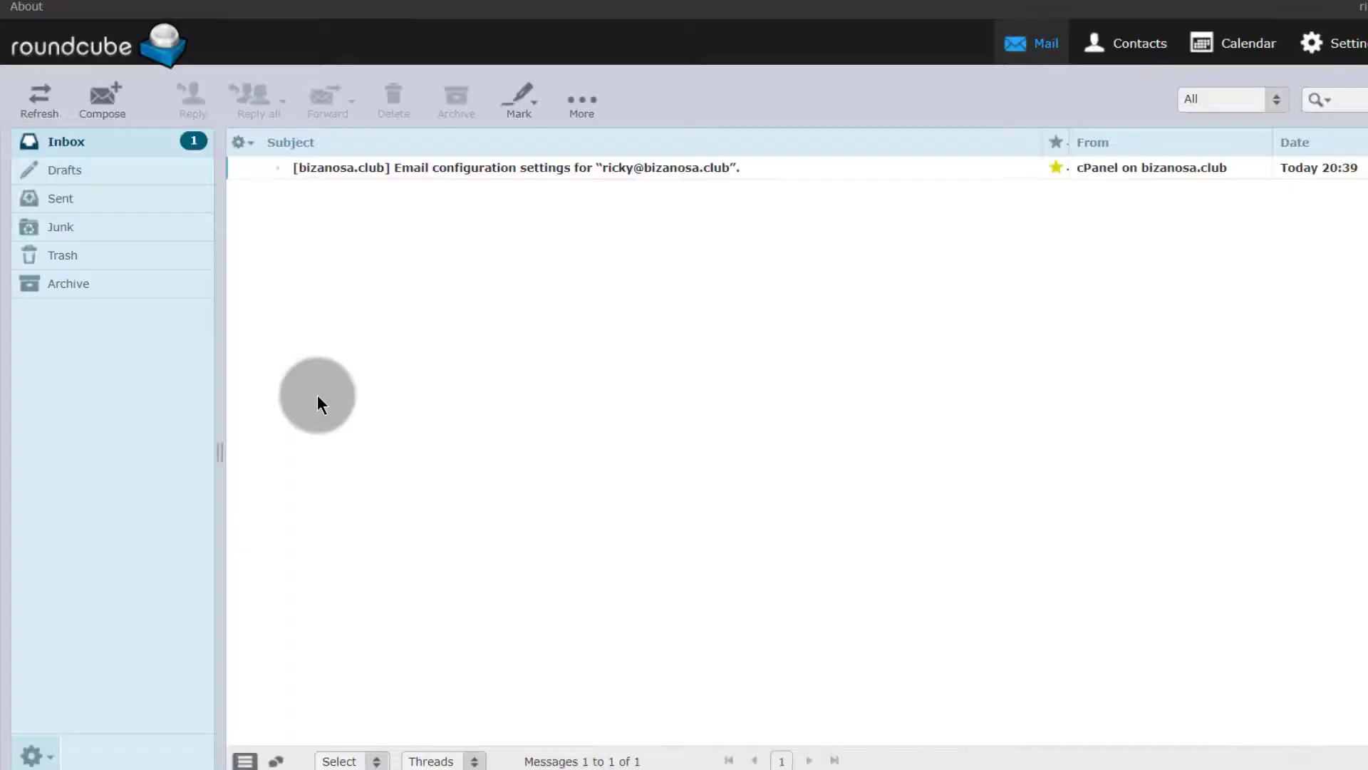
left_click(113, 142)
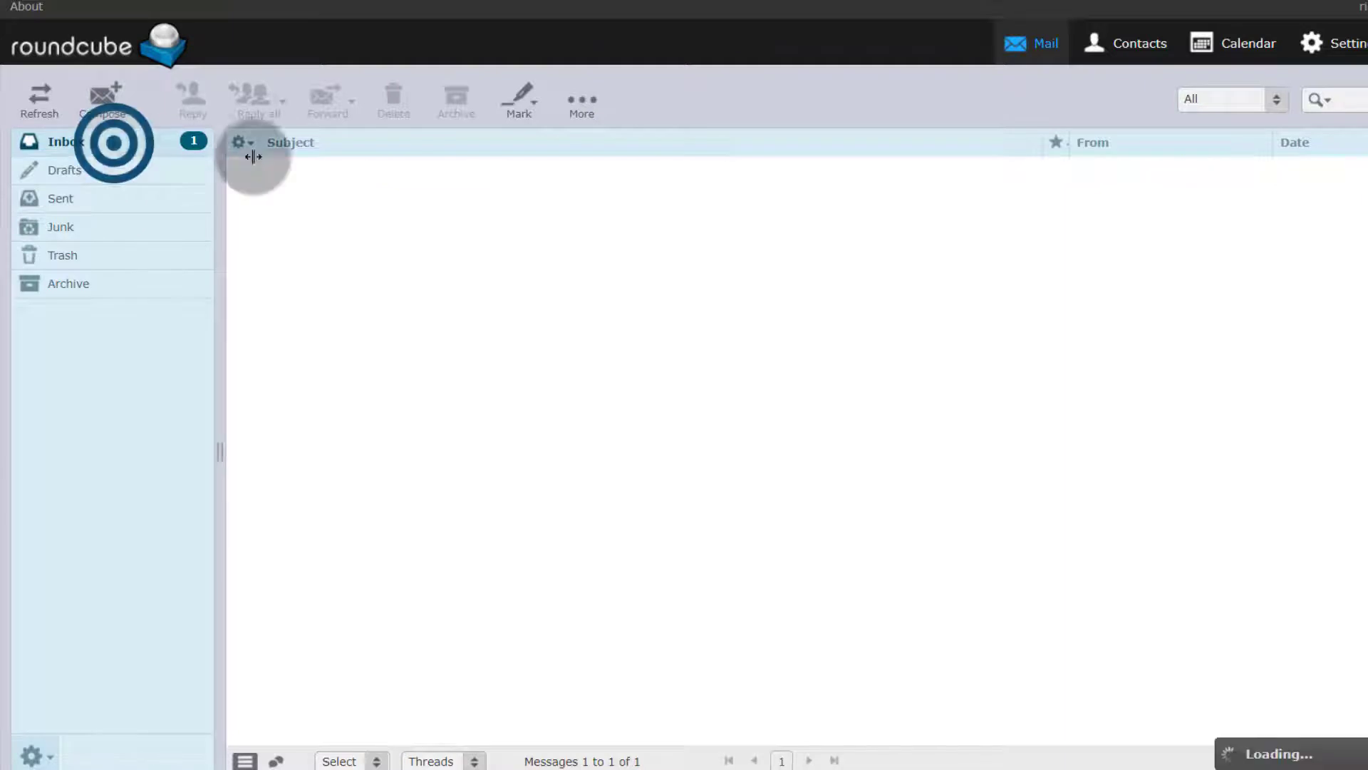
- Open the email configuration settings message from cPanel and read through the mail client settings
left_click(424, 170)
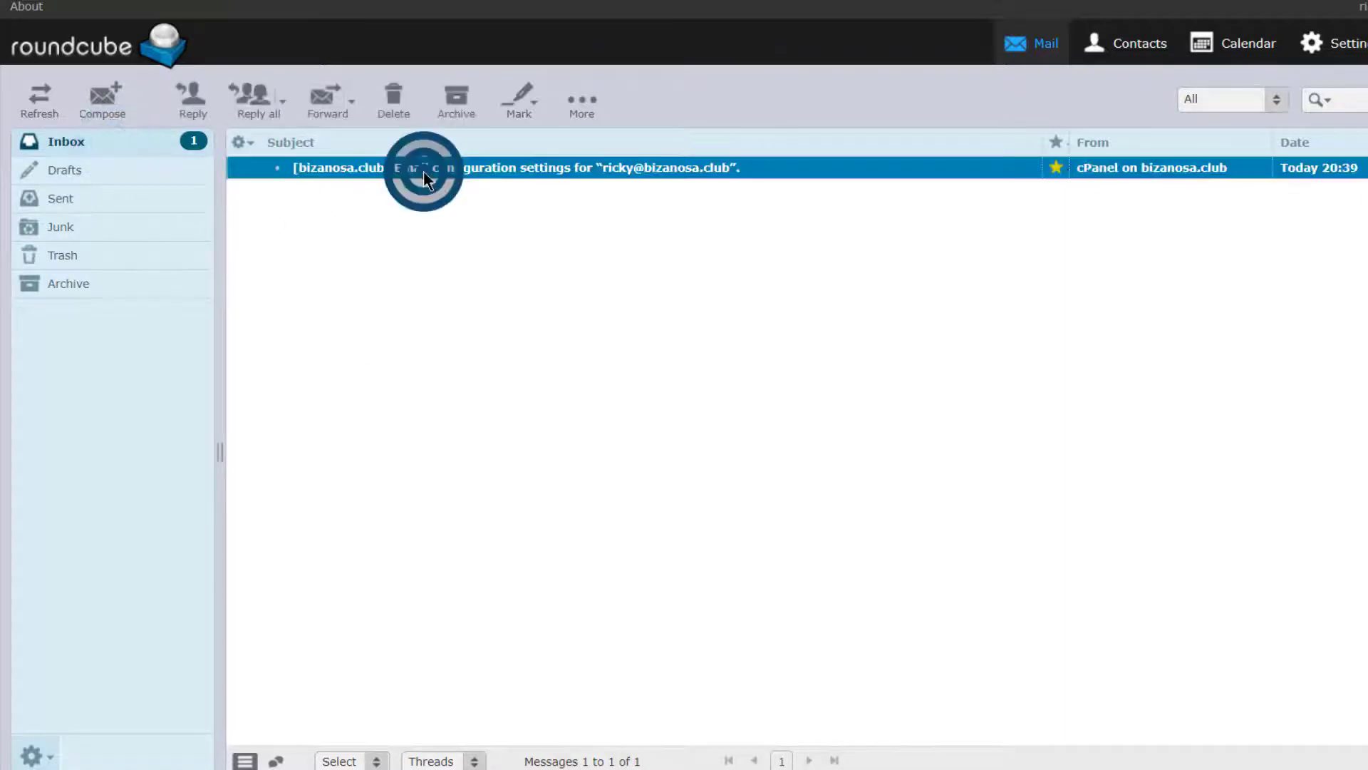
double_click(422, 171)
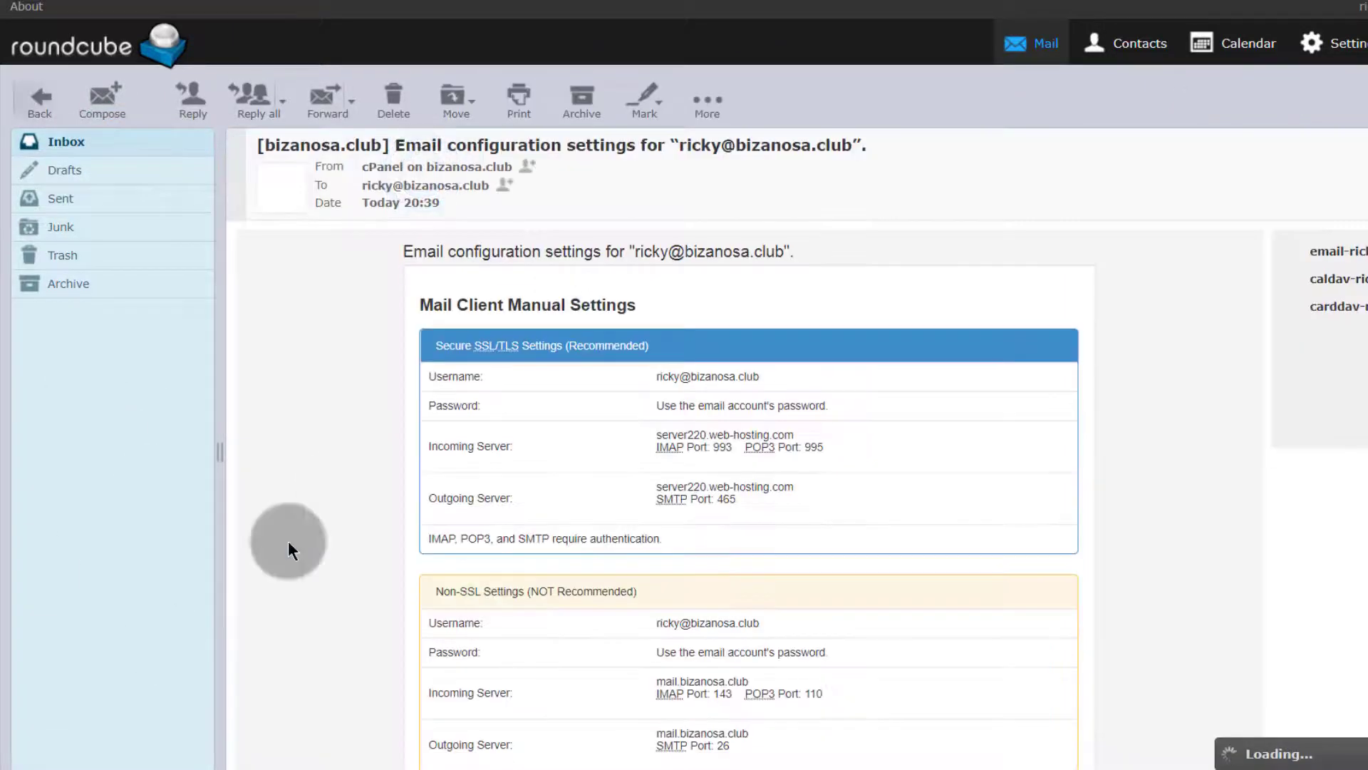
scroll(766, 548, "down", 5)
scroll(687, 416, "up", 5)
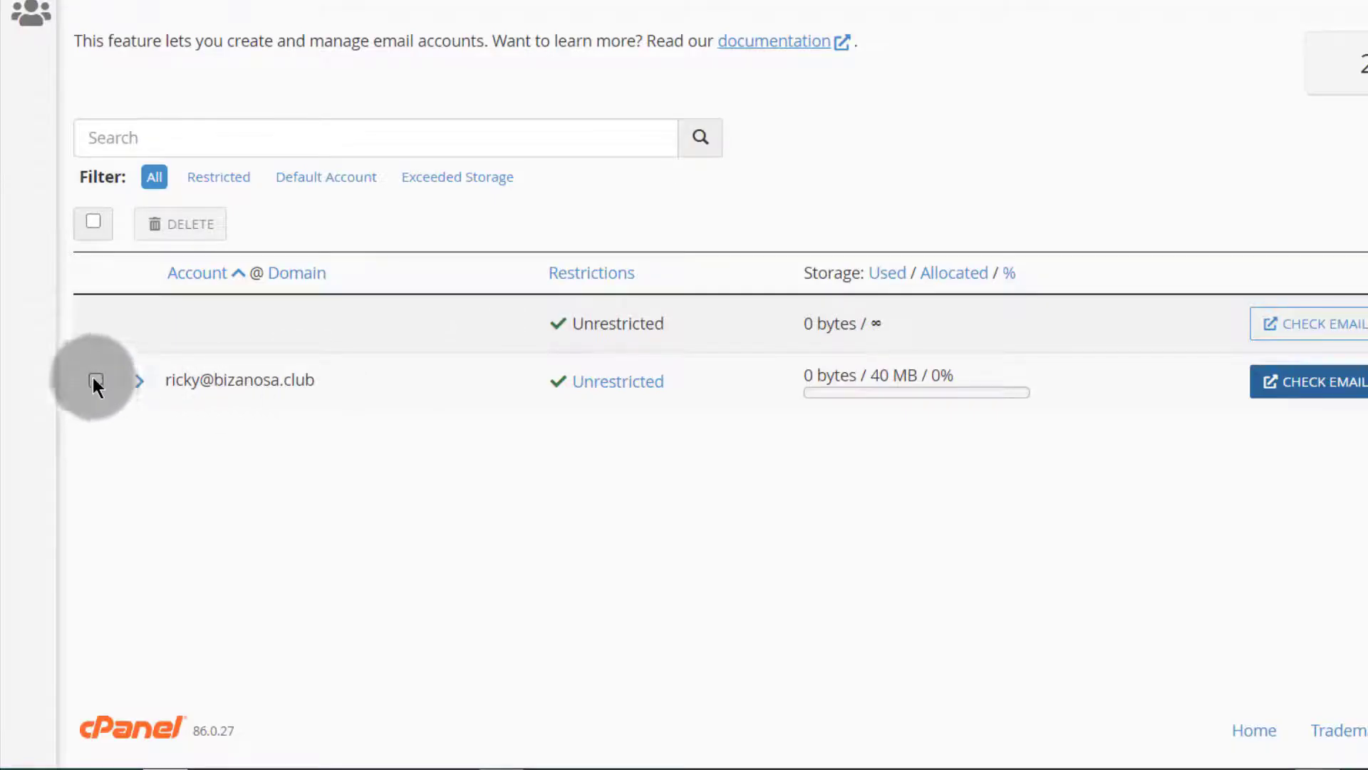
- Delete the 40 MB email account from the Email Accounts list in cPanel
left_click(95, 380)
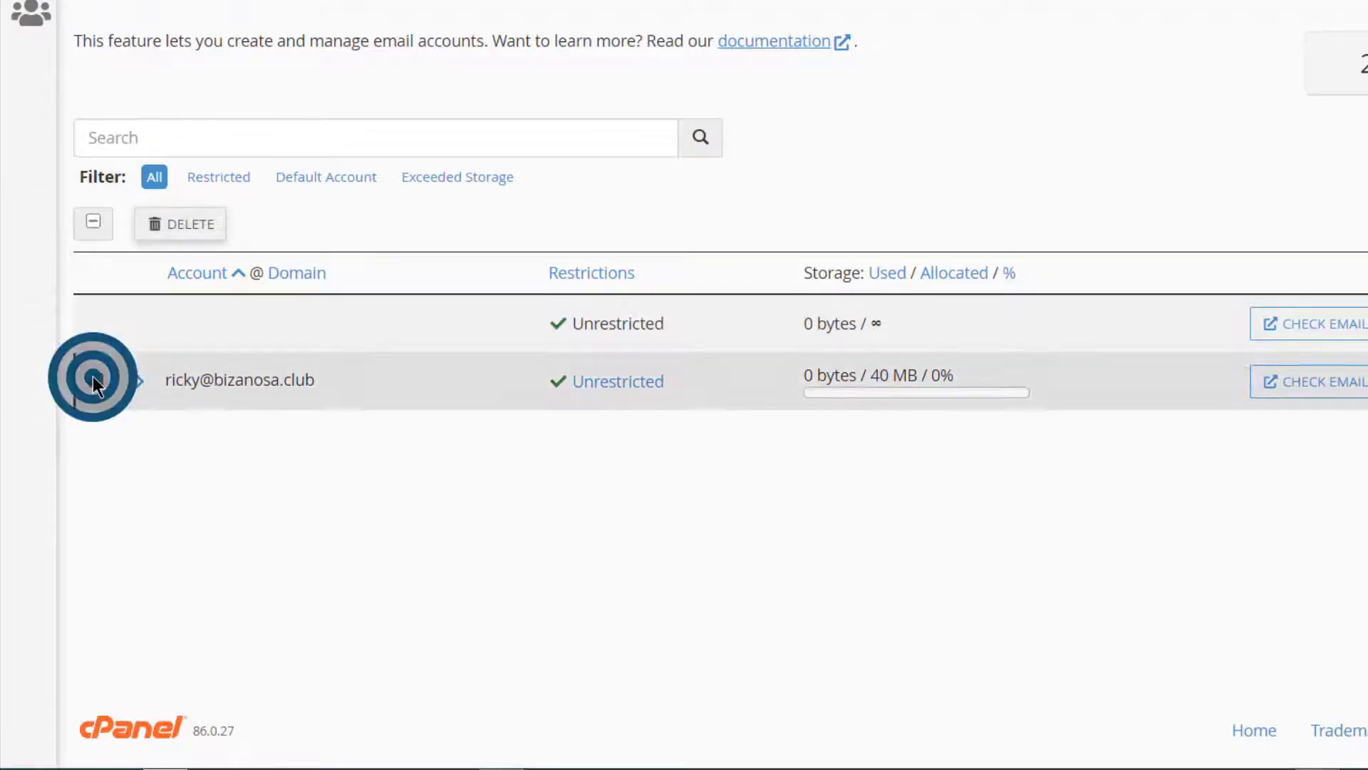
left_click(183, 224)
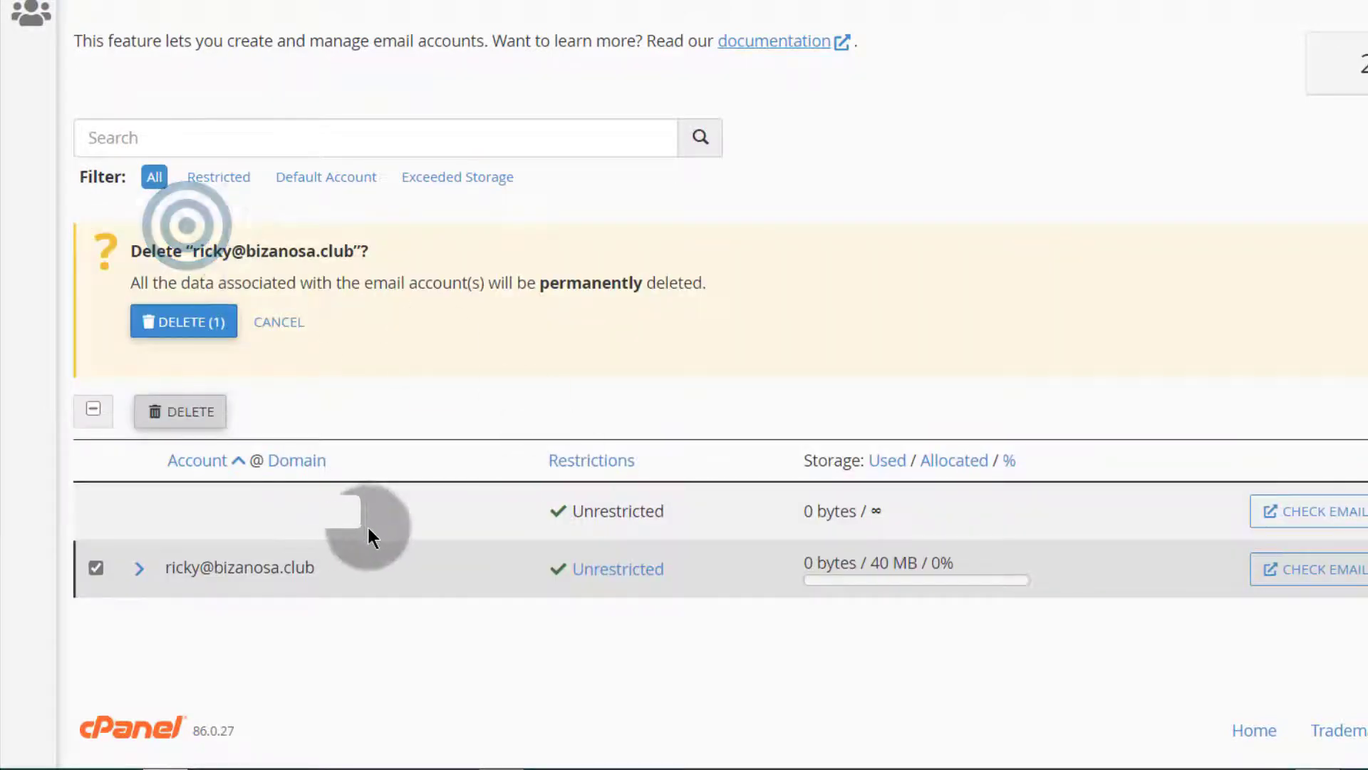
left_click(202, 330)
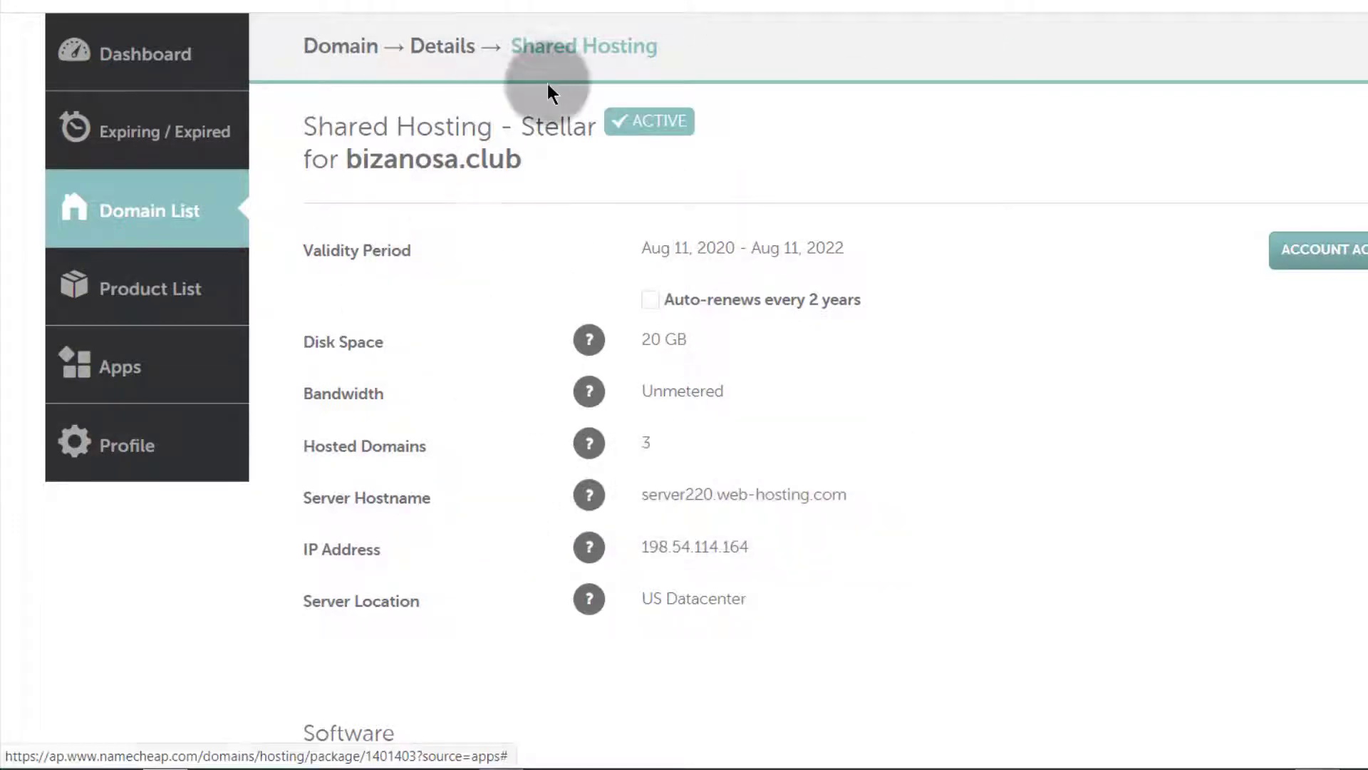
- Go to Namecheap's Domain List, review the Transfer Out domain lock options for bizanosa.club, and cancel without saving
mouse_move(588, 494)
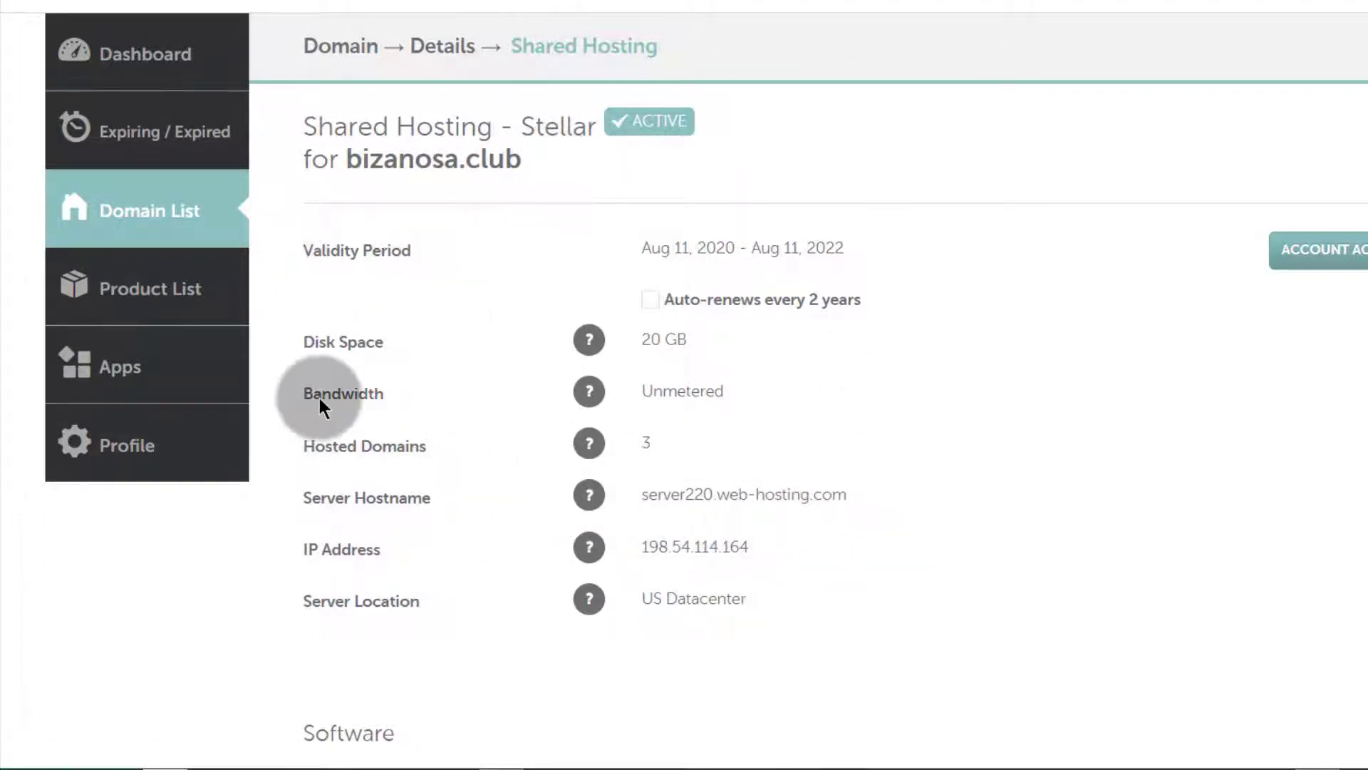
left_click(119, 230)
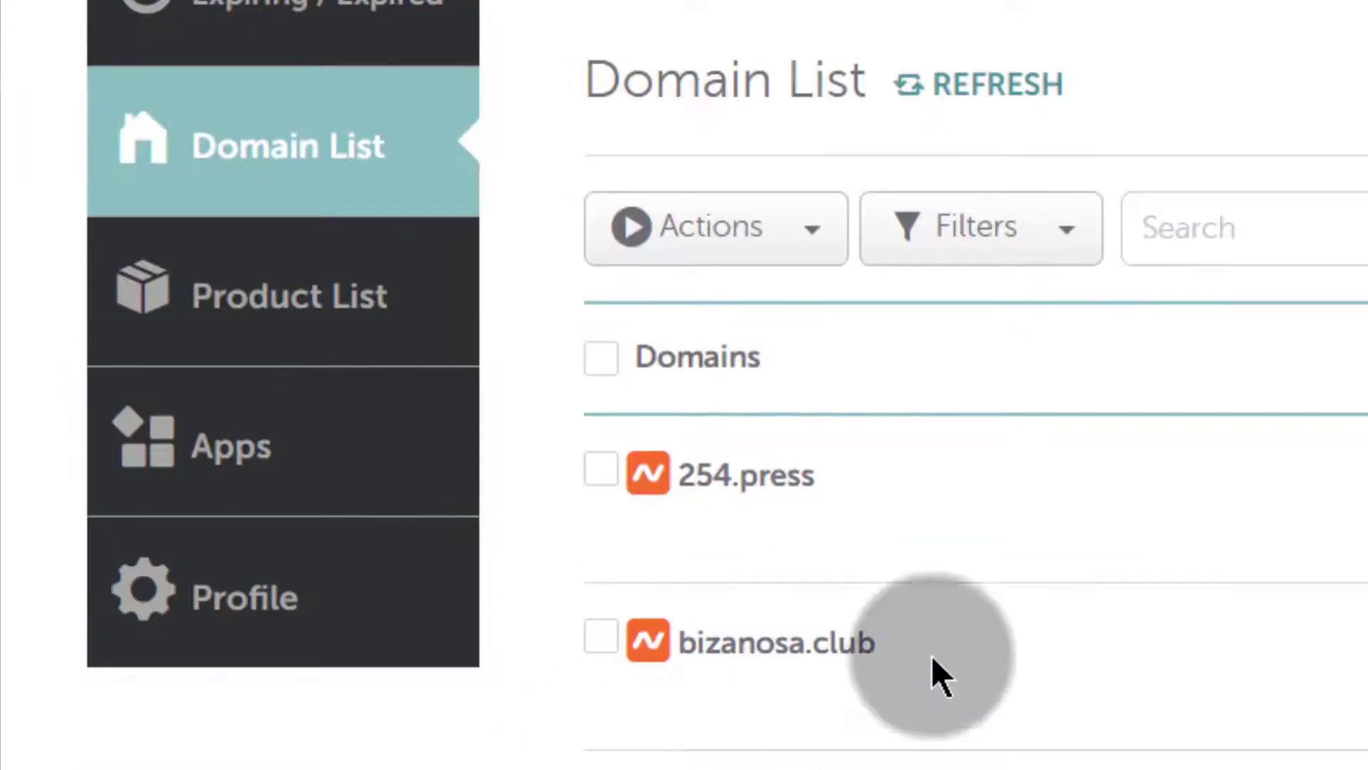
left_click(757, 649)
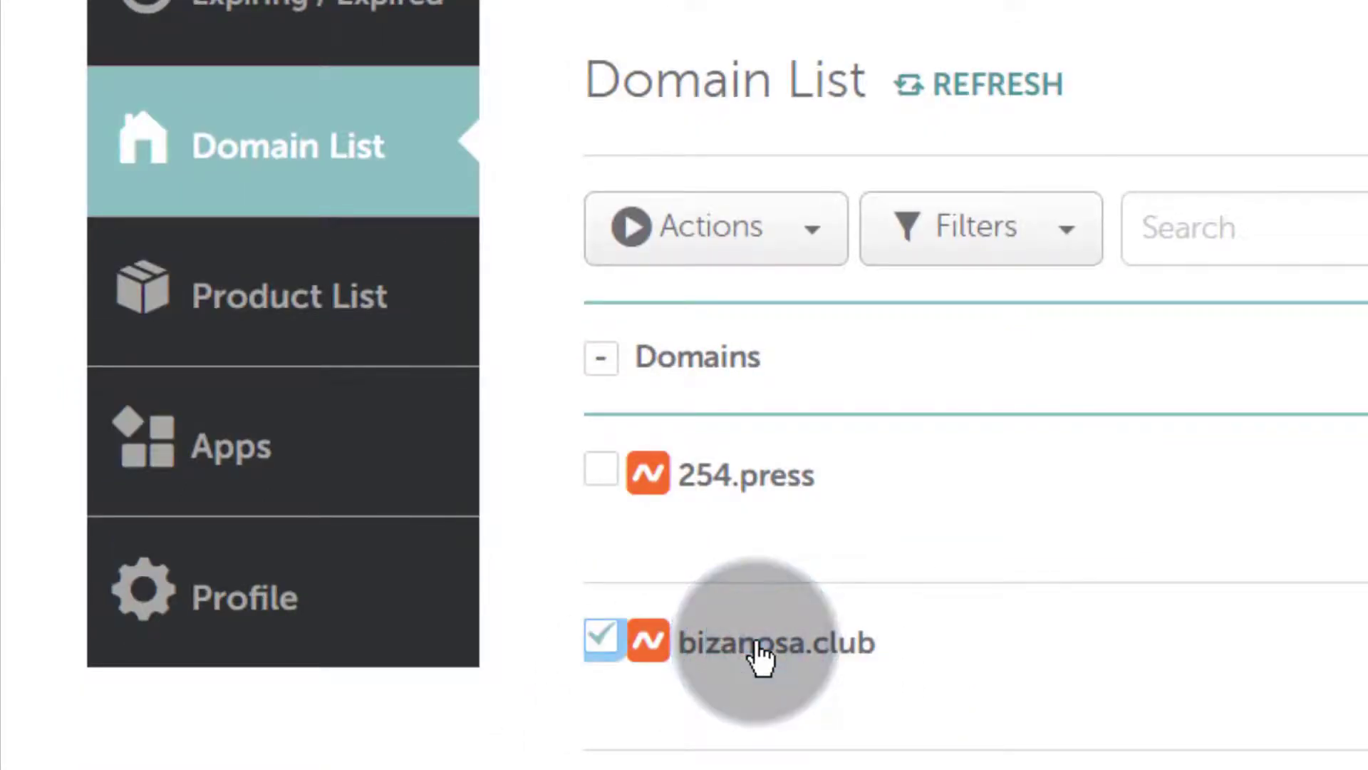
left_click(705, 231)
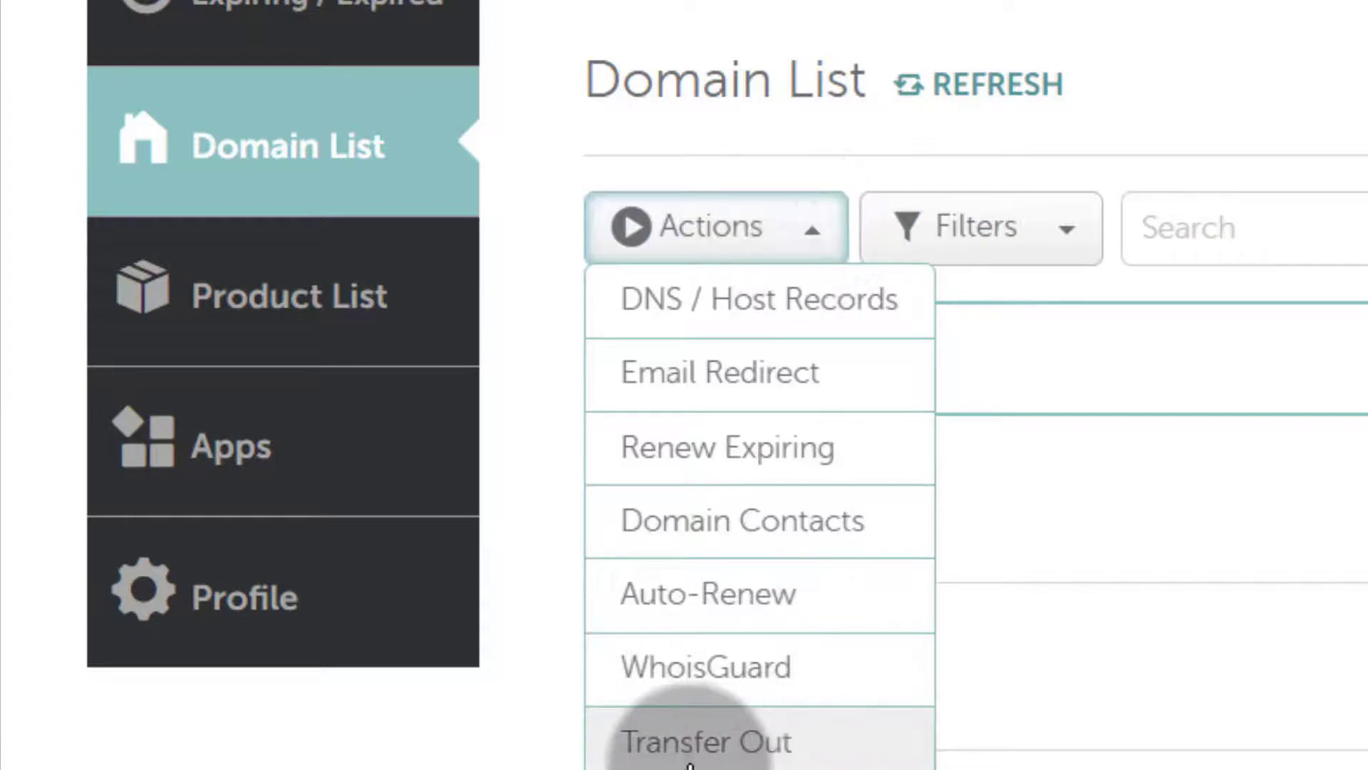
left_click(698, 741)
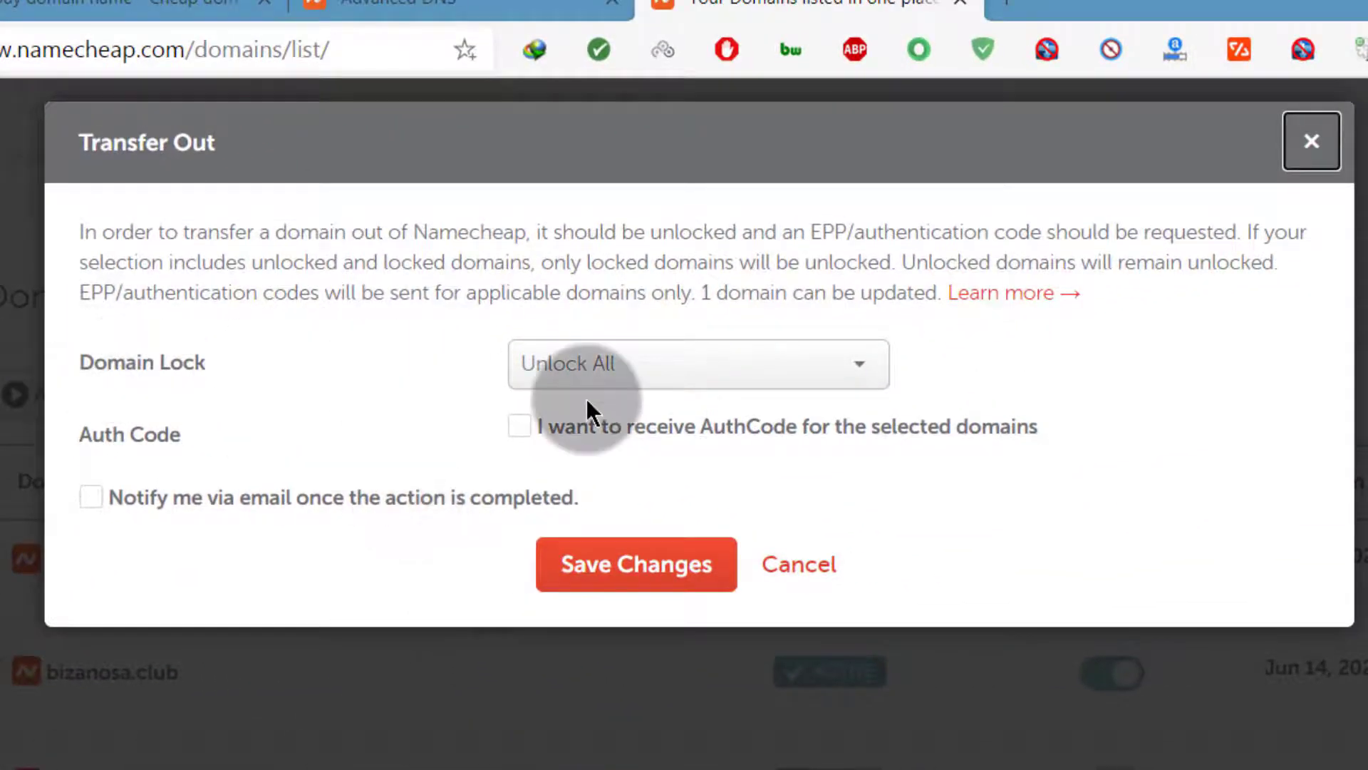
left_click(638, 364)
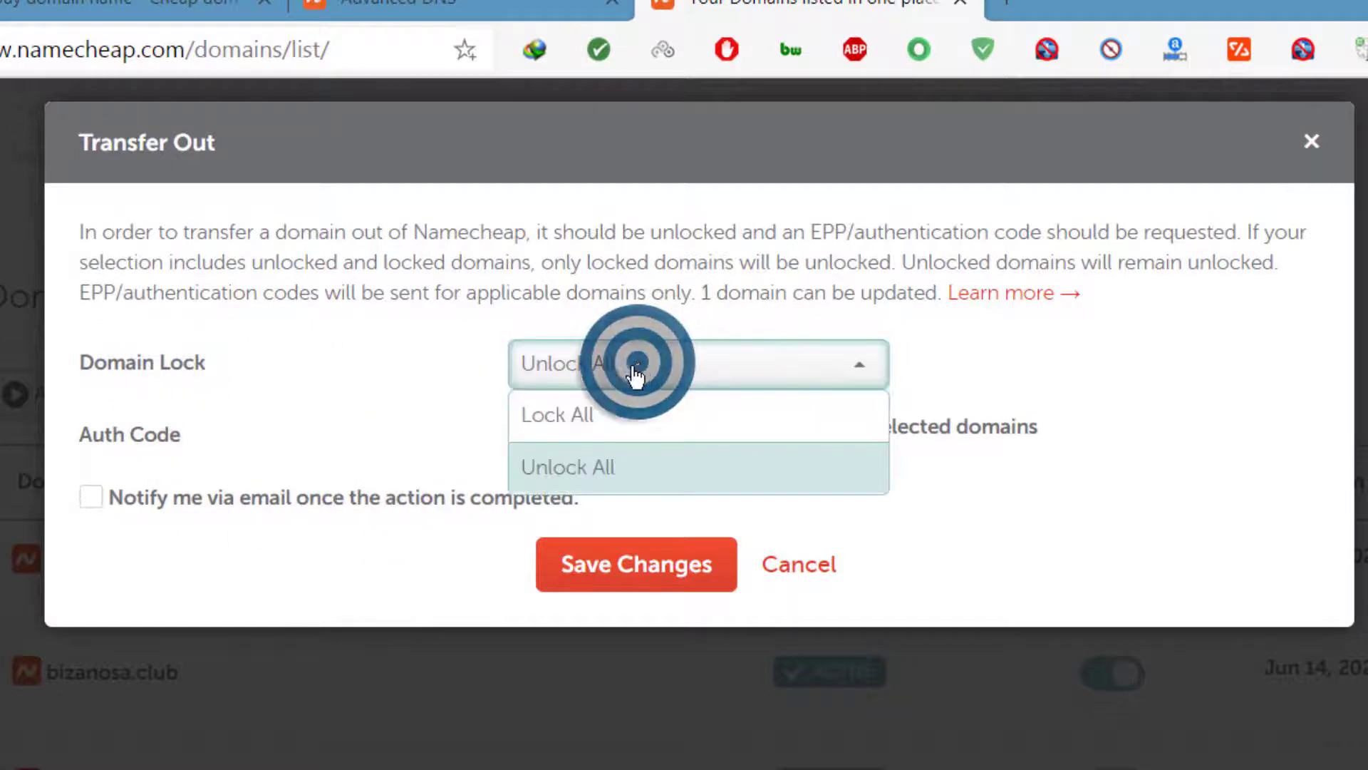
left_click(228, 418)
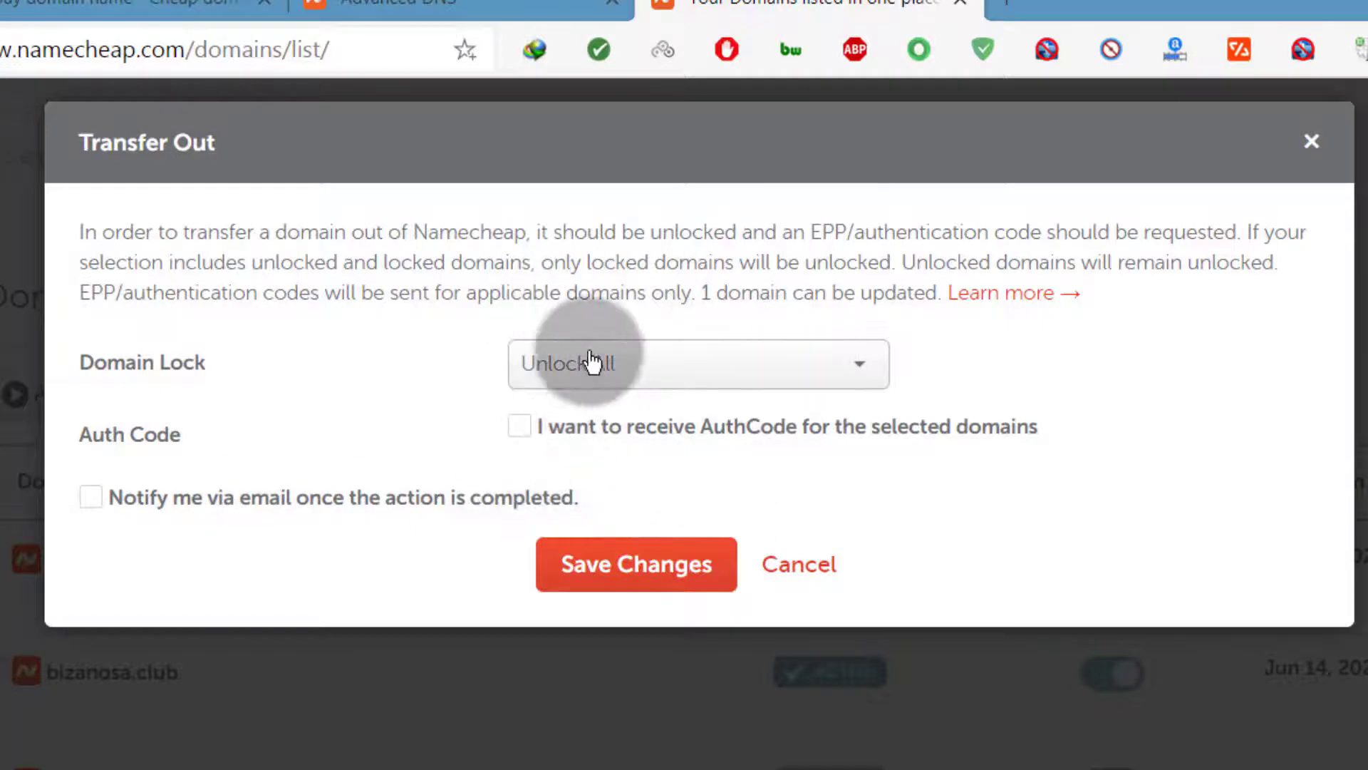
left_click(823, 579)
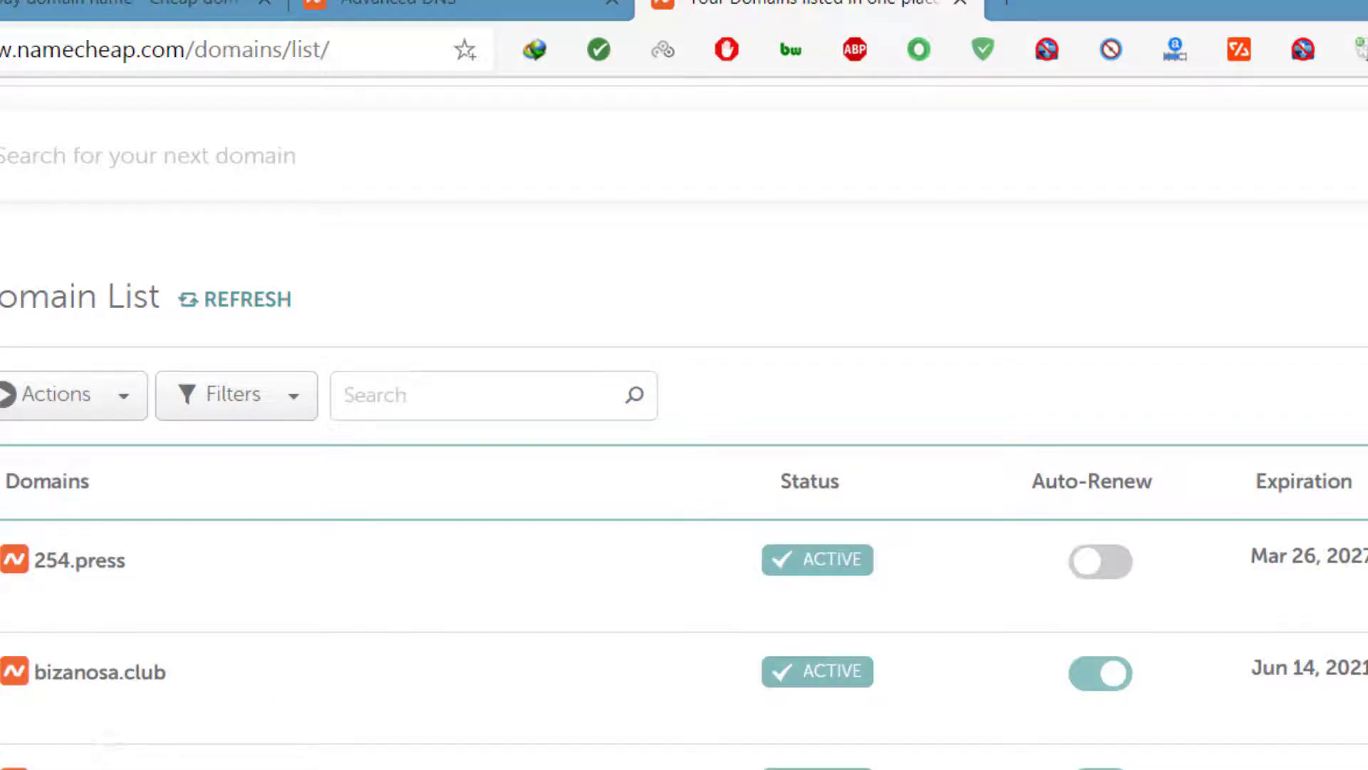
- Open the Sharing & Transfer settings of bizanosa.club and examine the domain lock under Transfer Out
left_click(85, 672)
left_click(15, 670)
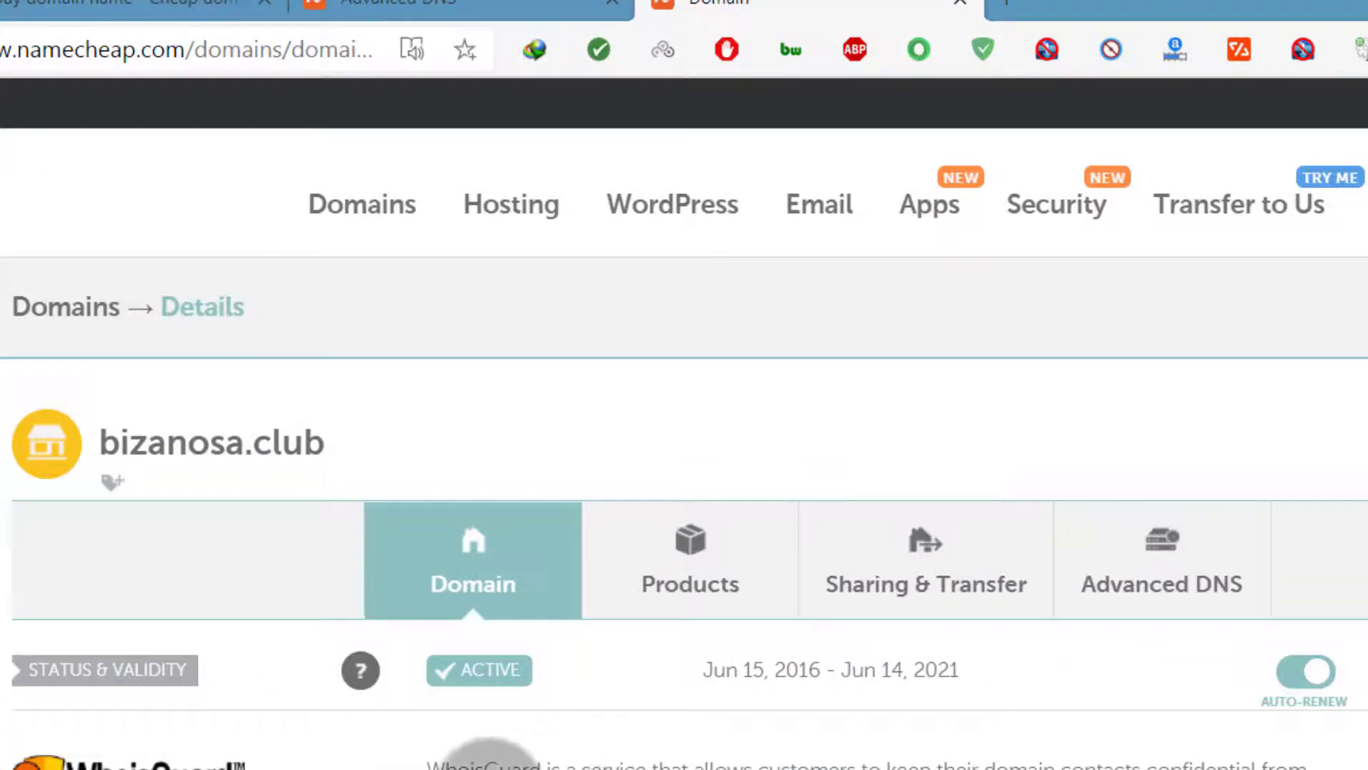
left_click(905, 575)
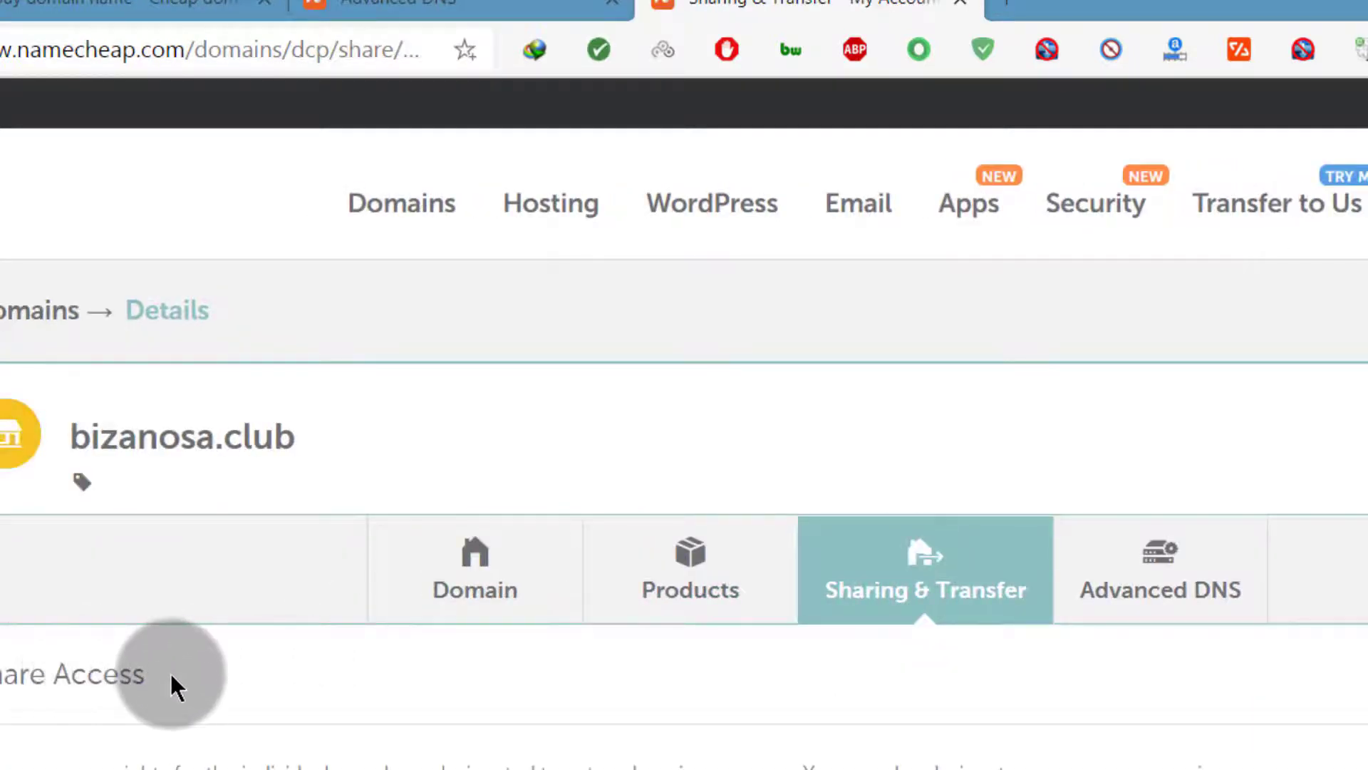
scroll(171, 684, "down", 8)
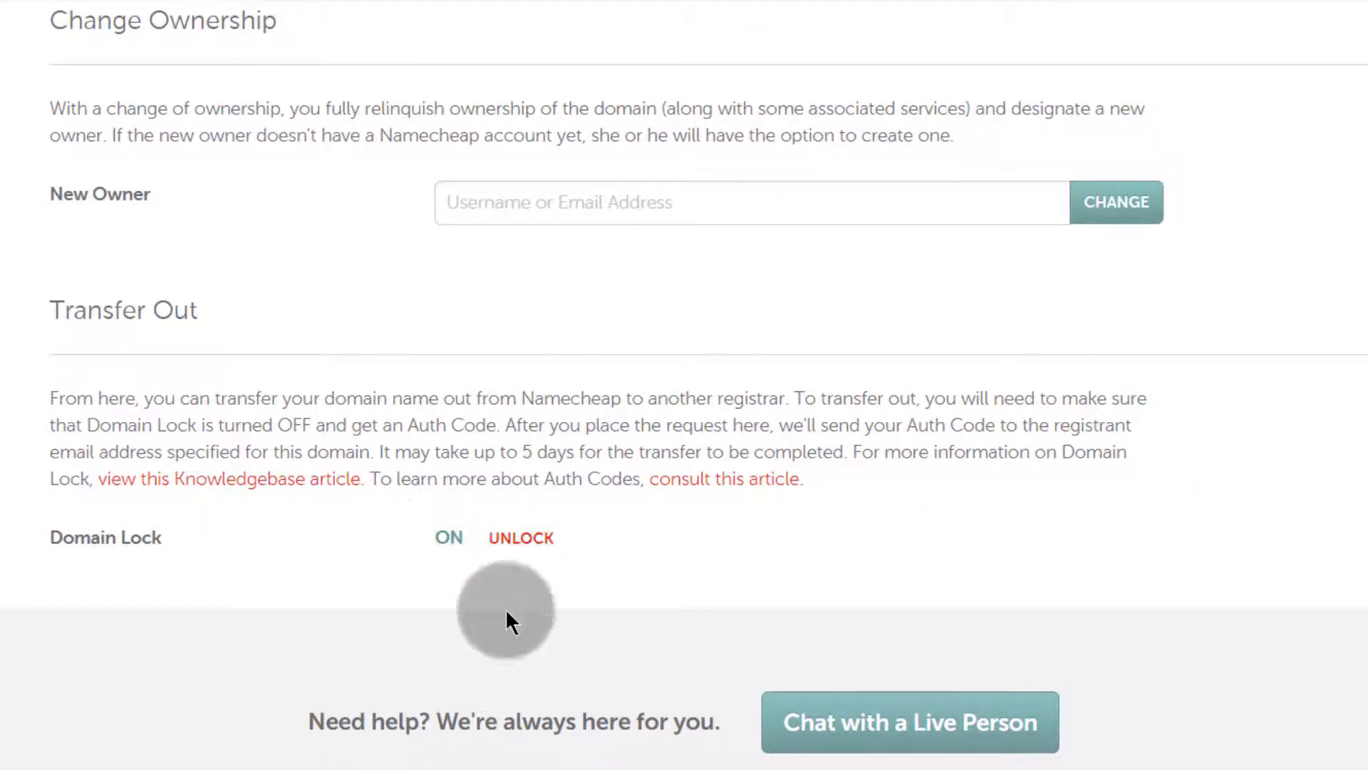
left_click(516, 541)
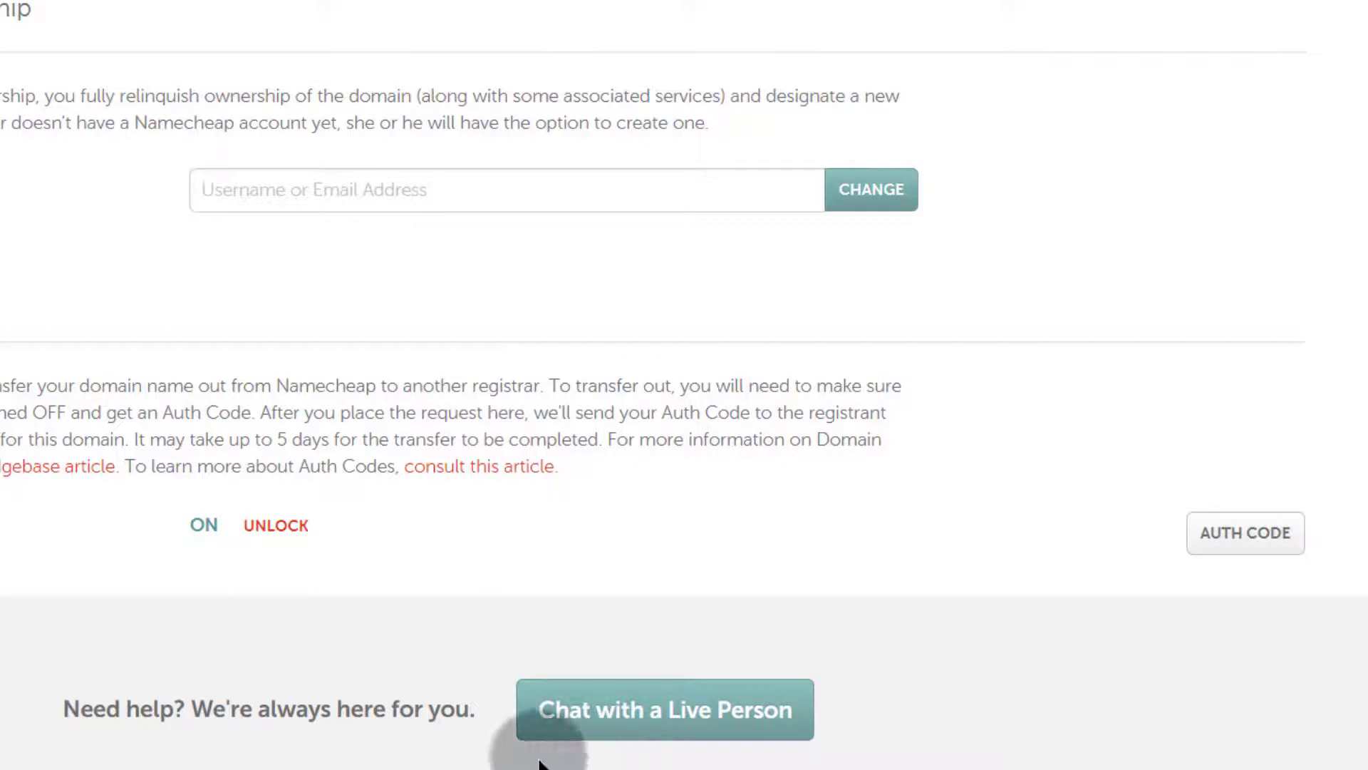
scroll(122, 635, "up", 8)
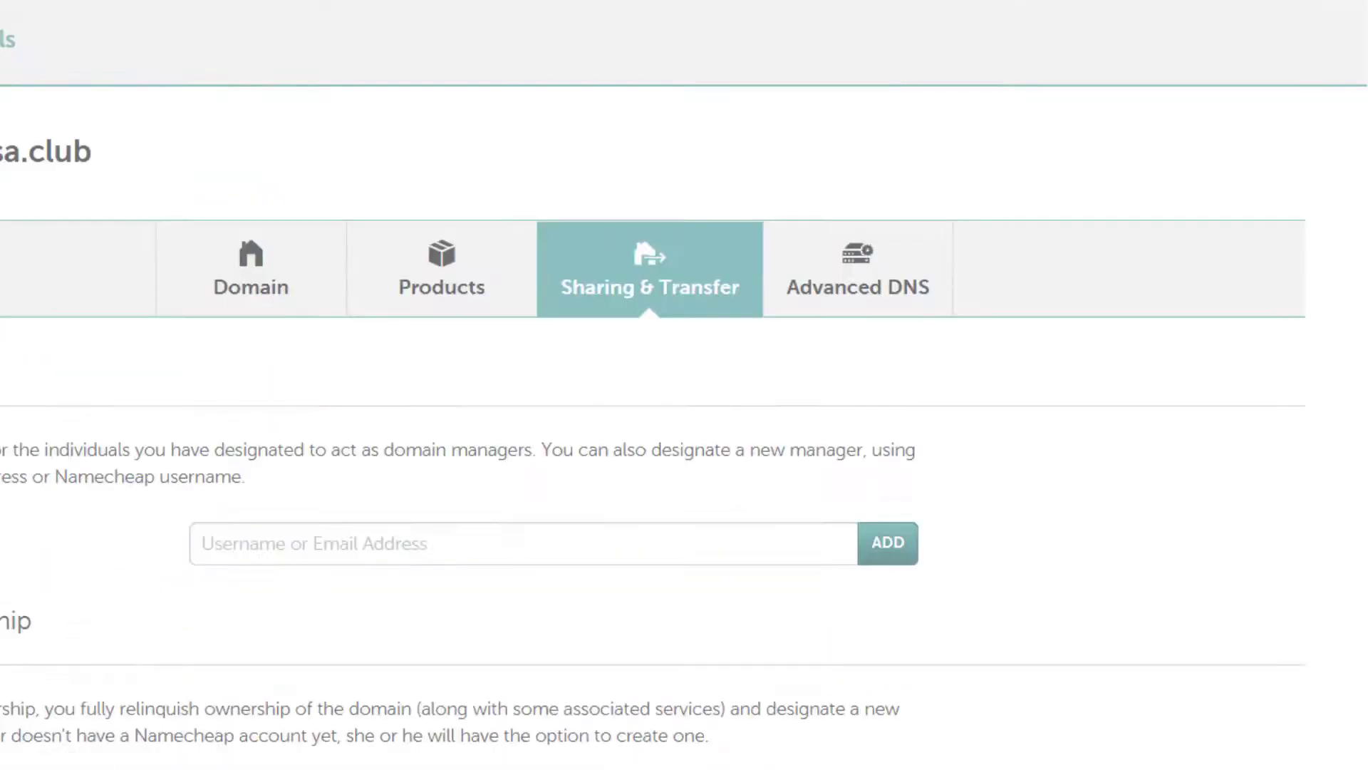
scroll(15, 504, "up", 2)
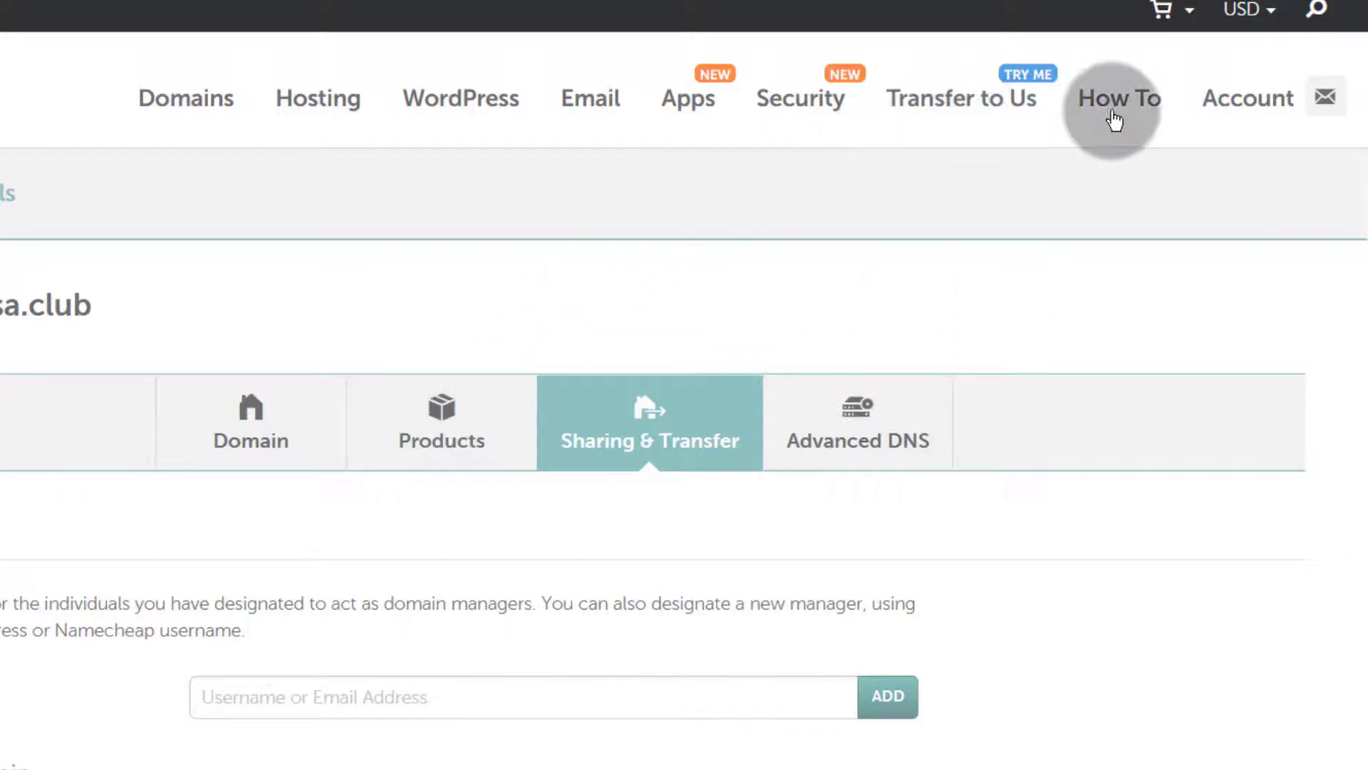
mouse_move(1227, 105)
mouse_move(191, 101)
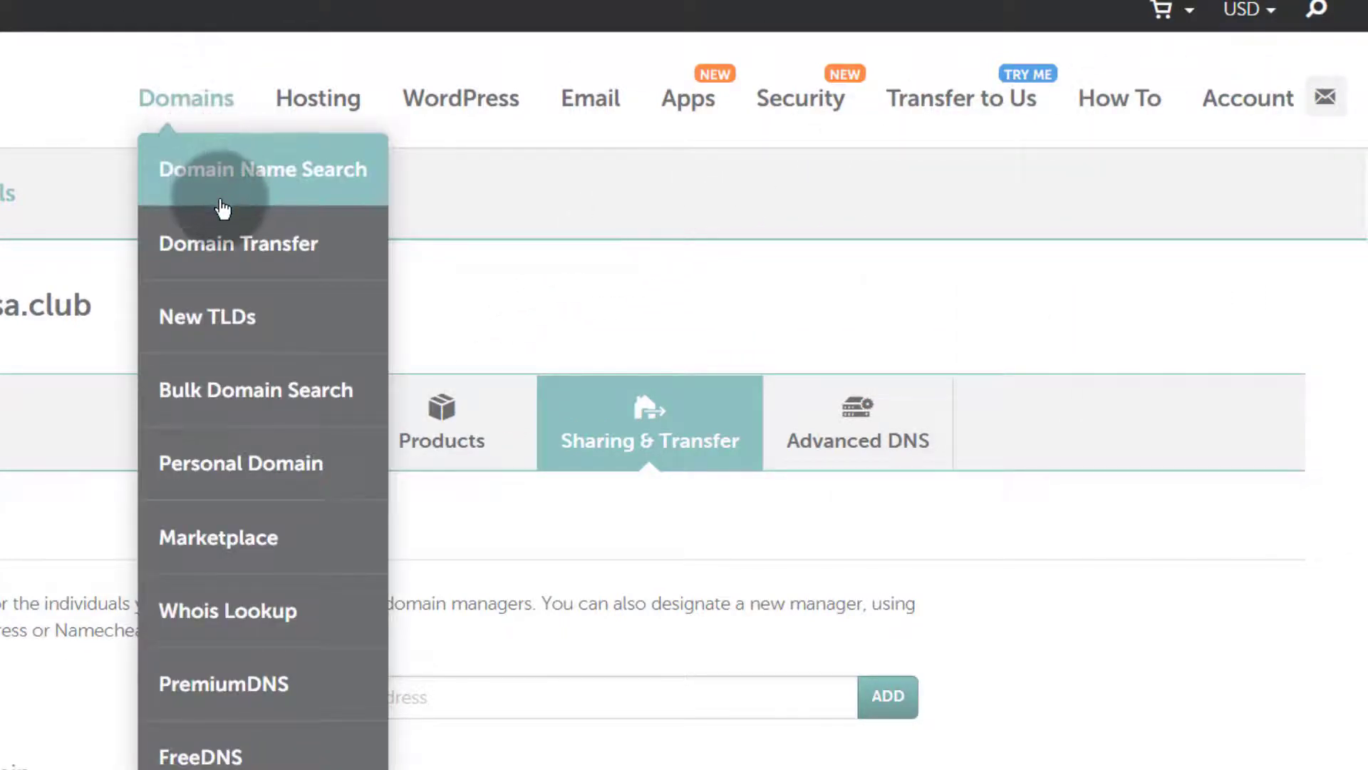
- Open Namecheap's Domain Transfer page in a new tab and check whether google.com is eligible for transfer
right_click(212, 250)
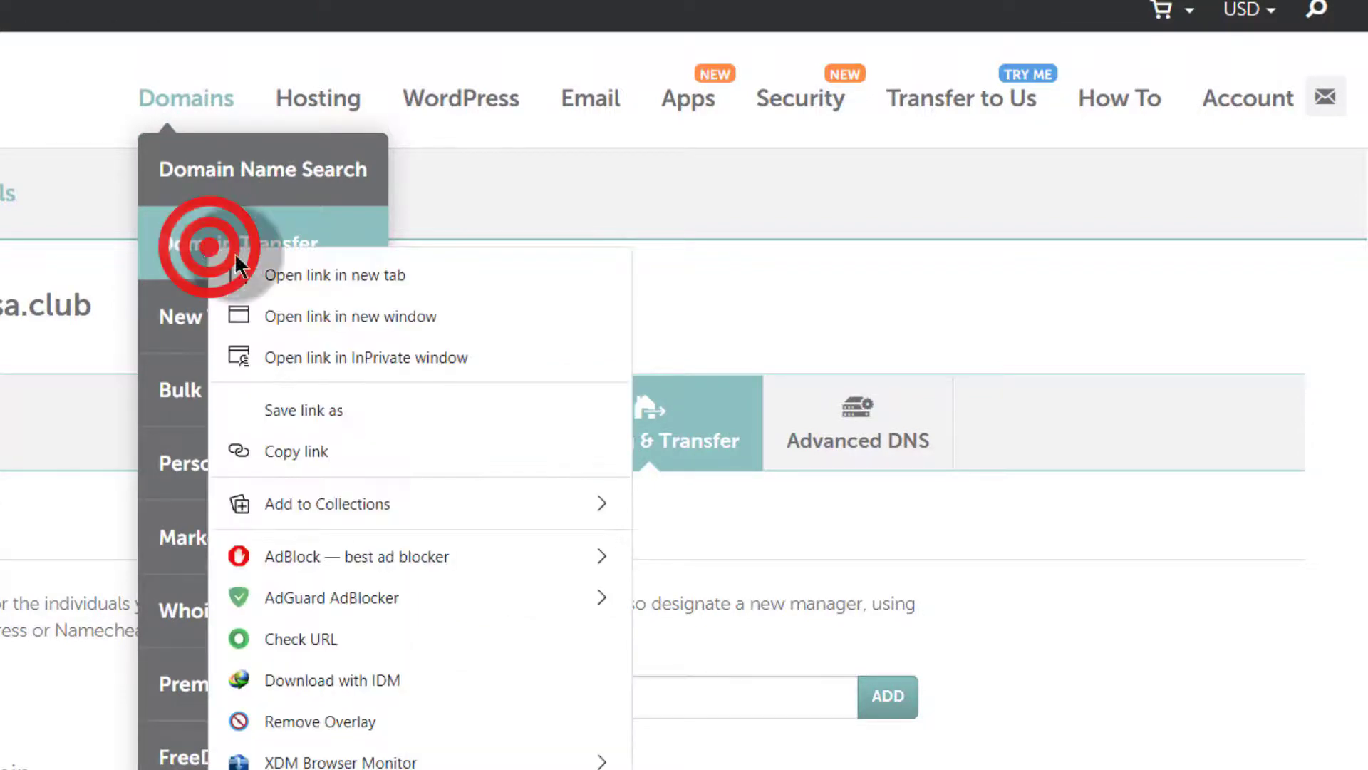
left_click(260, 162)
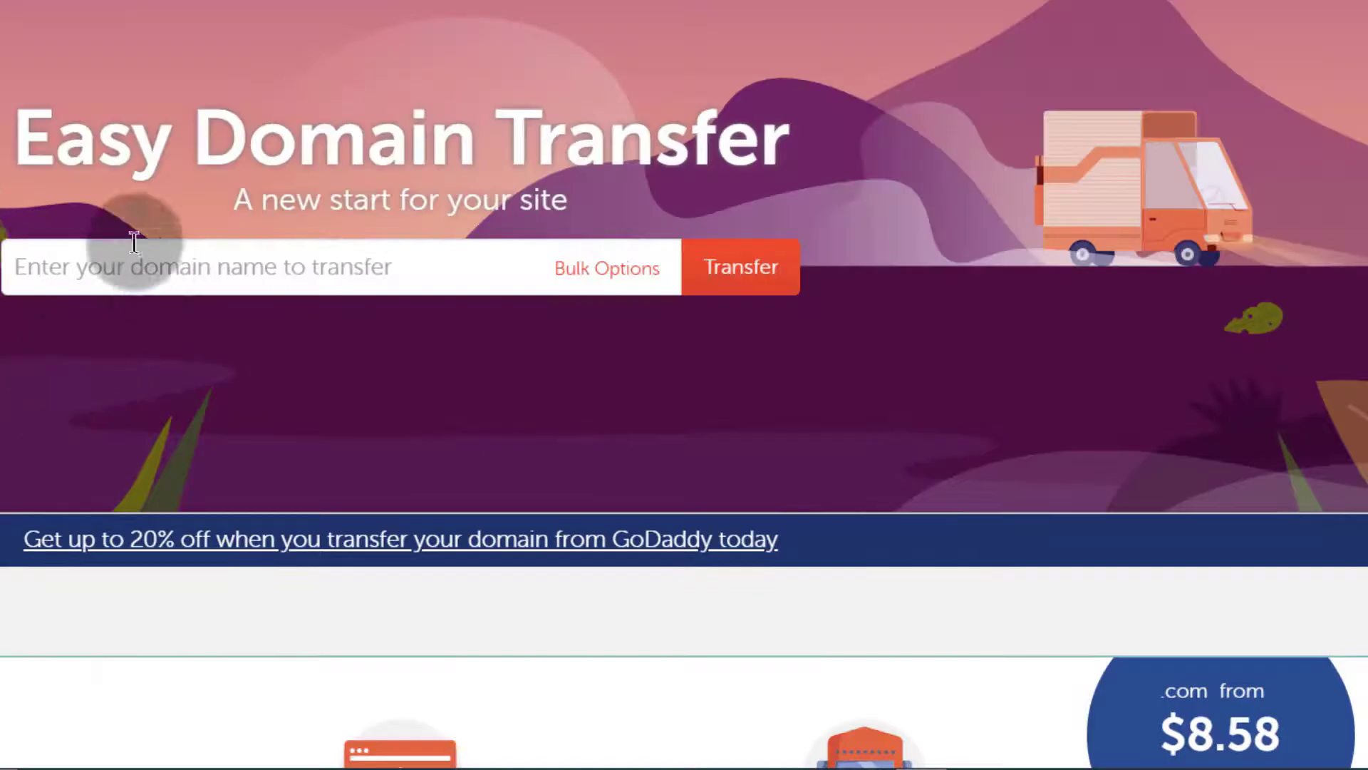
left_click(103, 263)
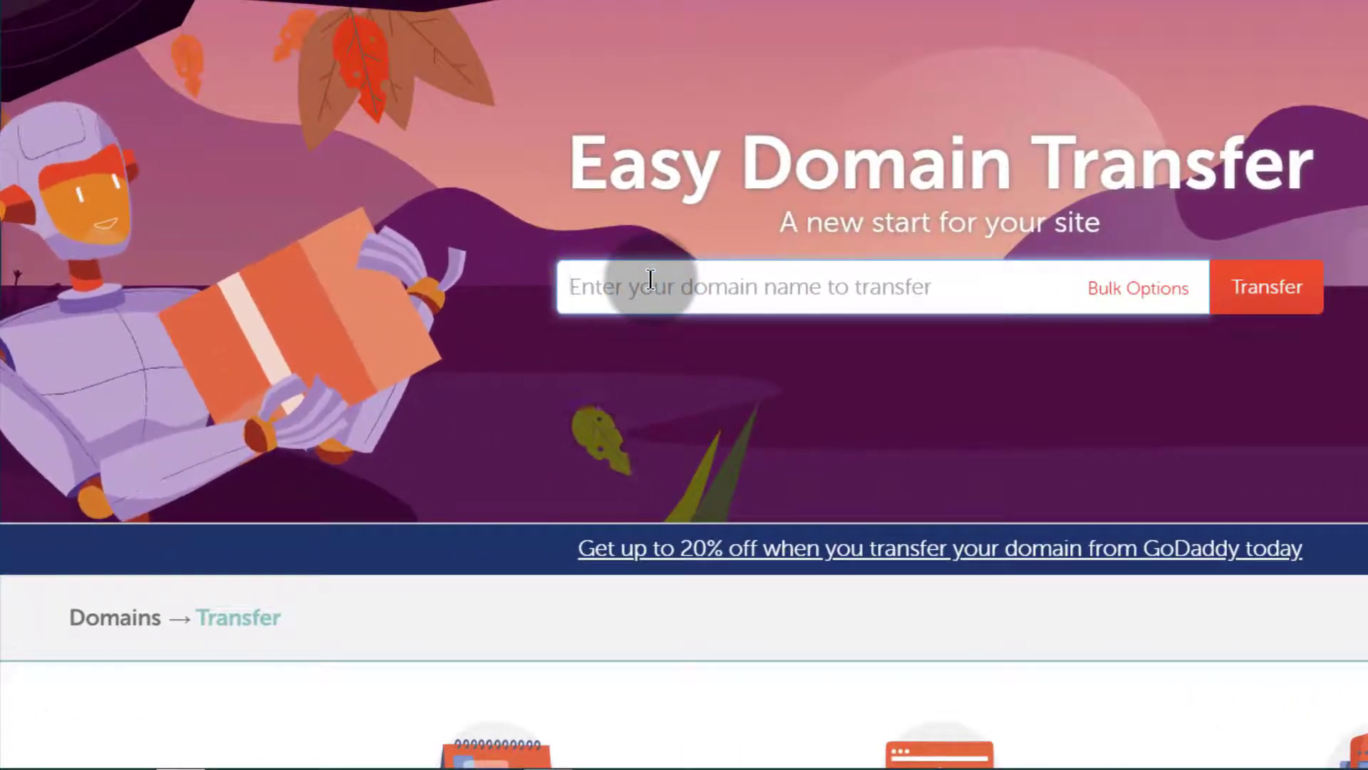
type("google.com")
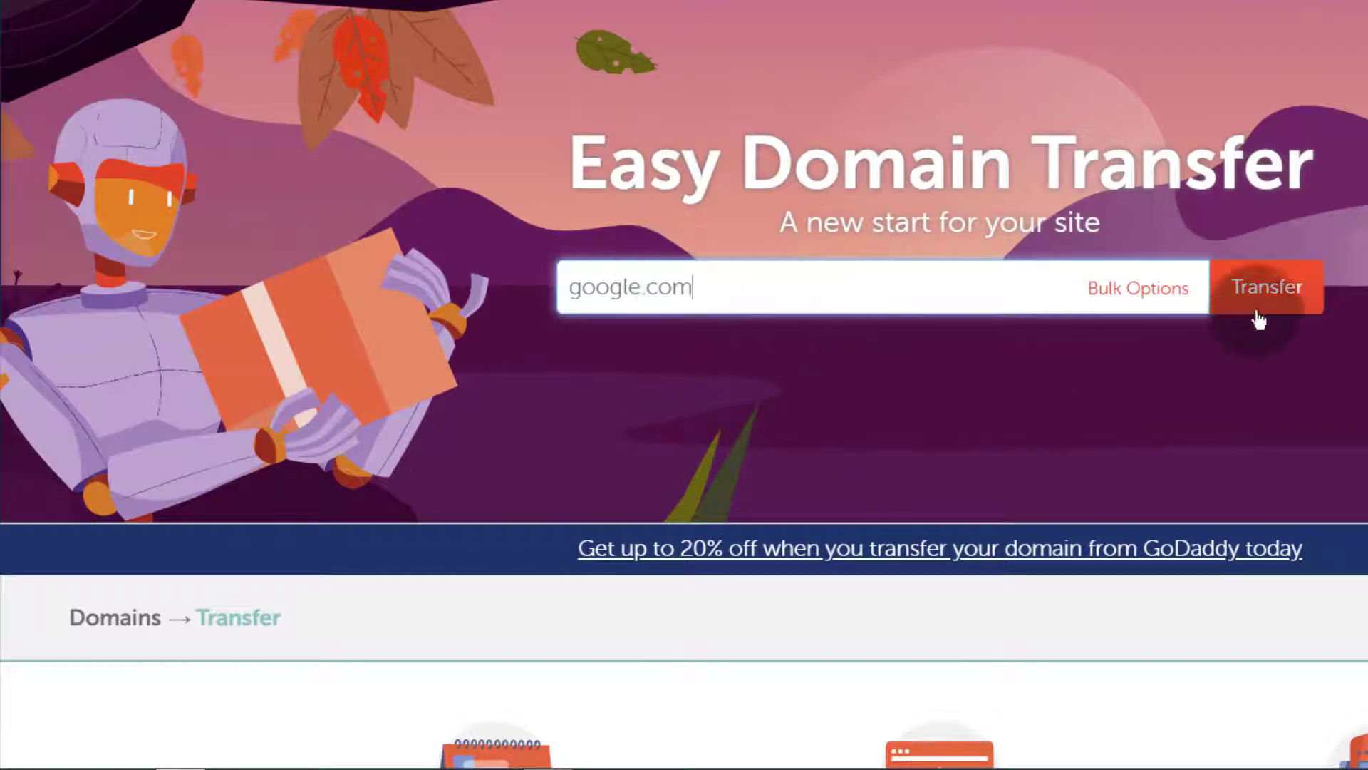
left_click(1264, 293)
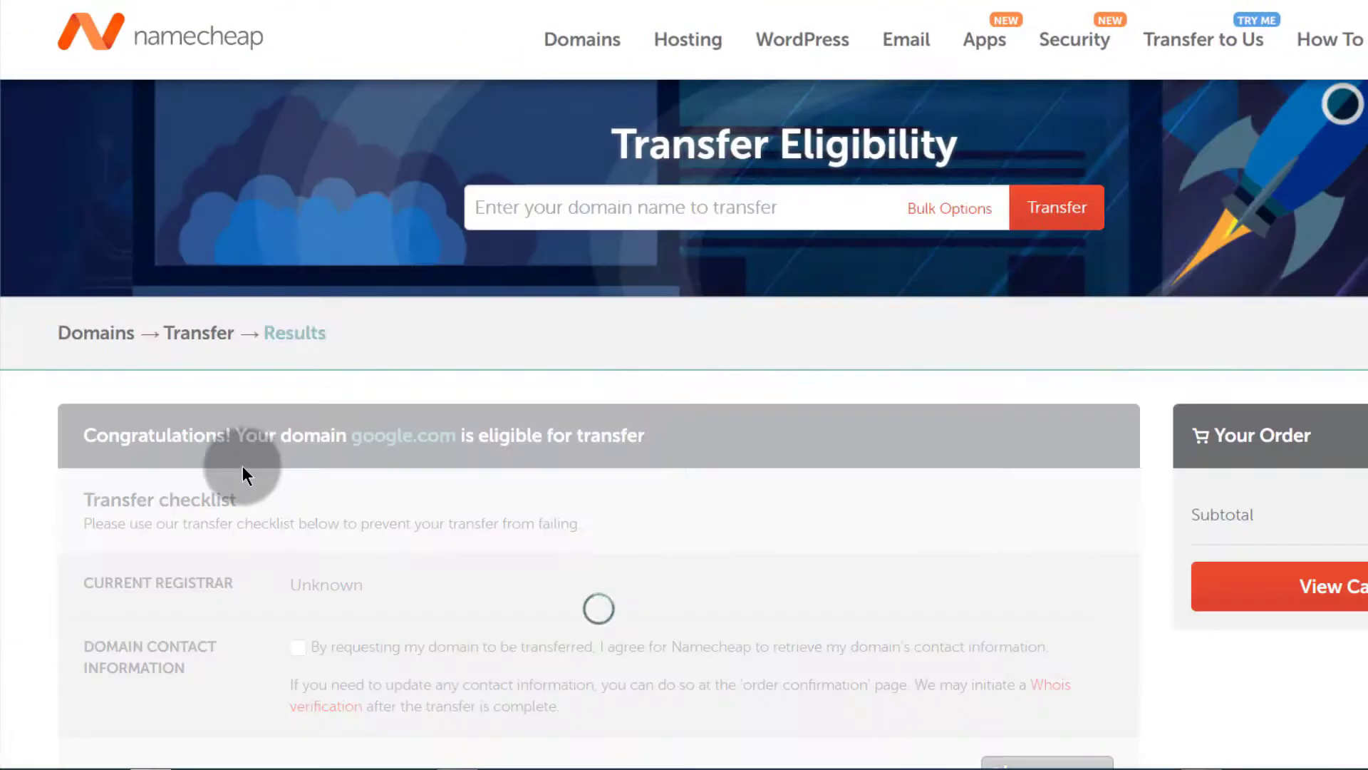
- Review the google.com transfer checklist, covering the registrar lock, domain contact information consent and authorization code
scroll(367, 507, "down", 2)
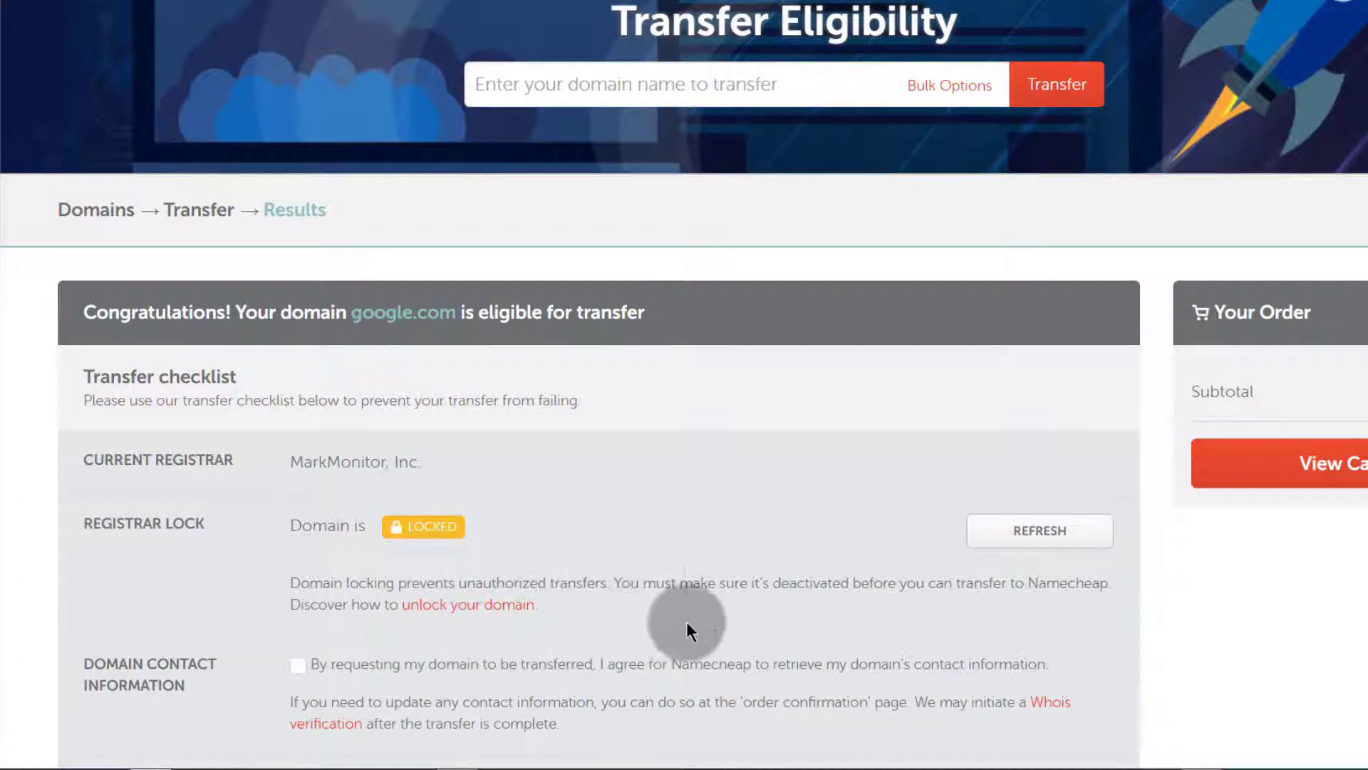
scroll(465, 536, "down", 3)
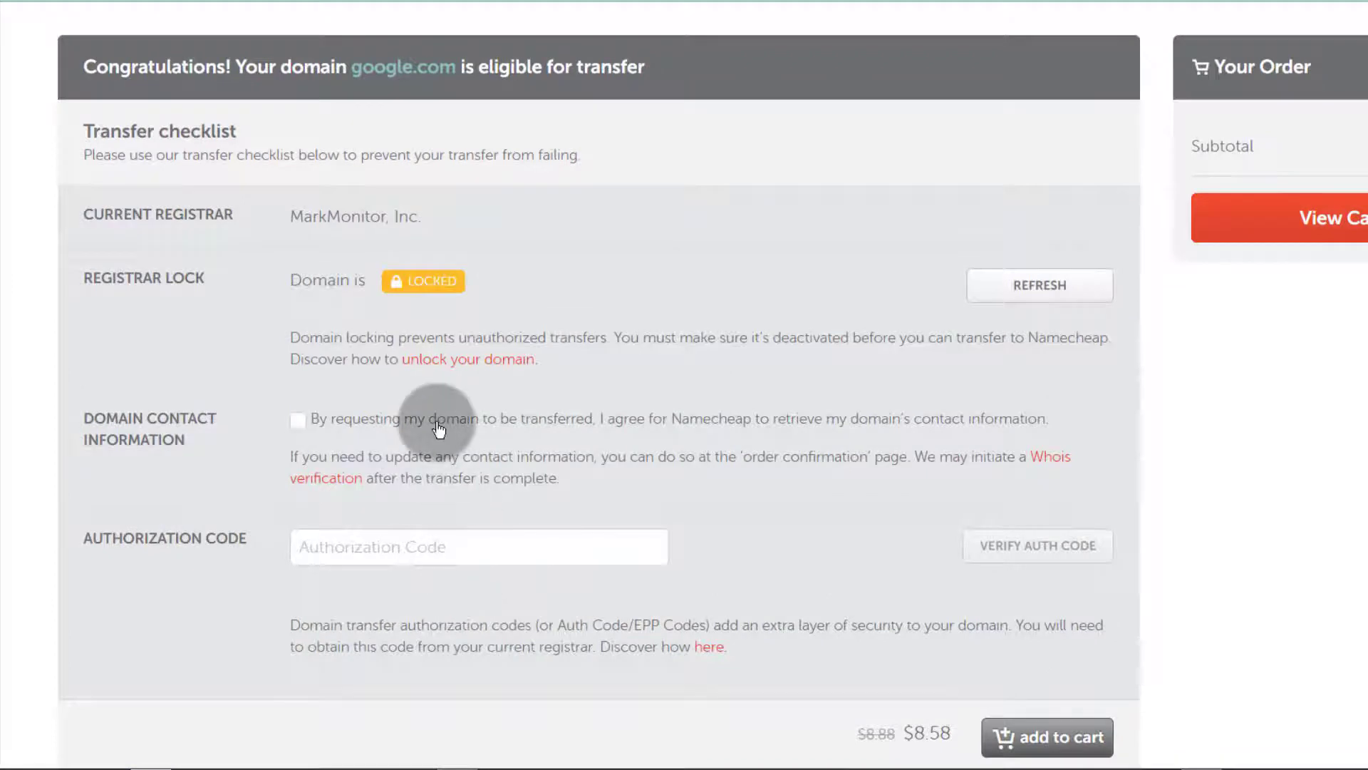
left_click(329, 543)
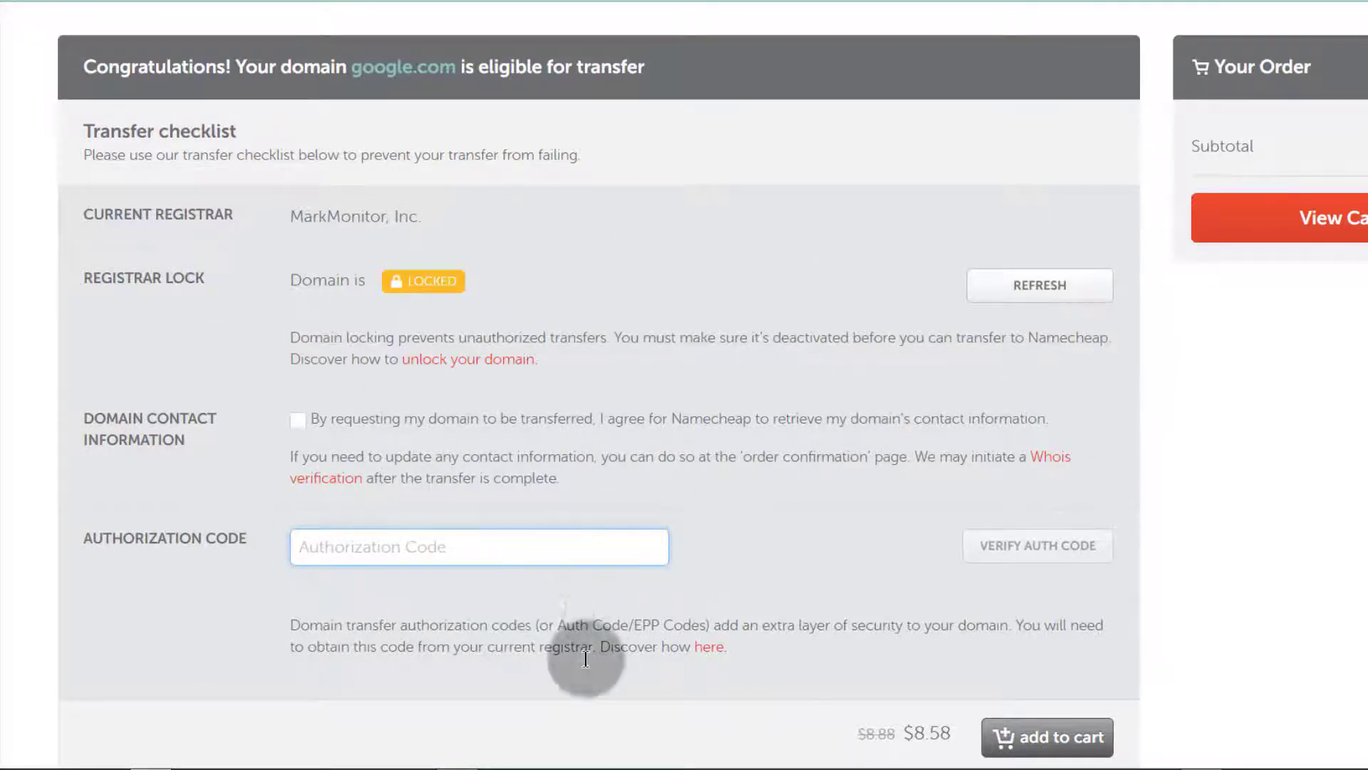
left_click(430, 547)
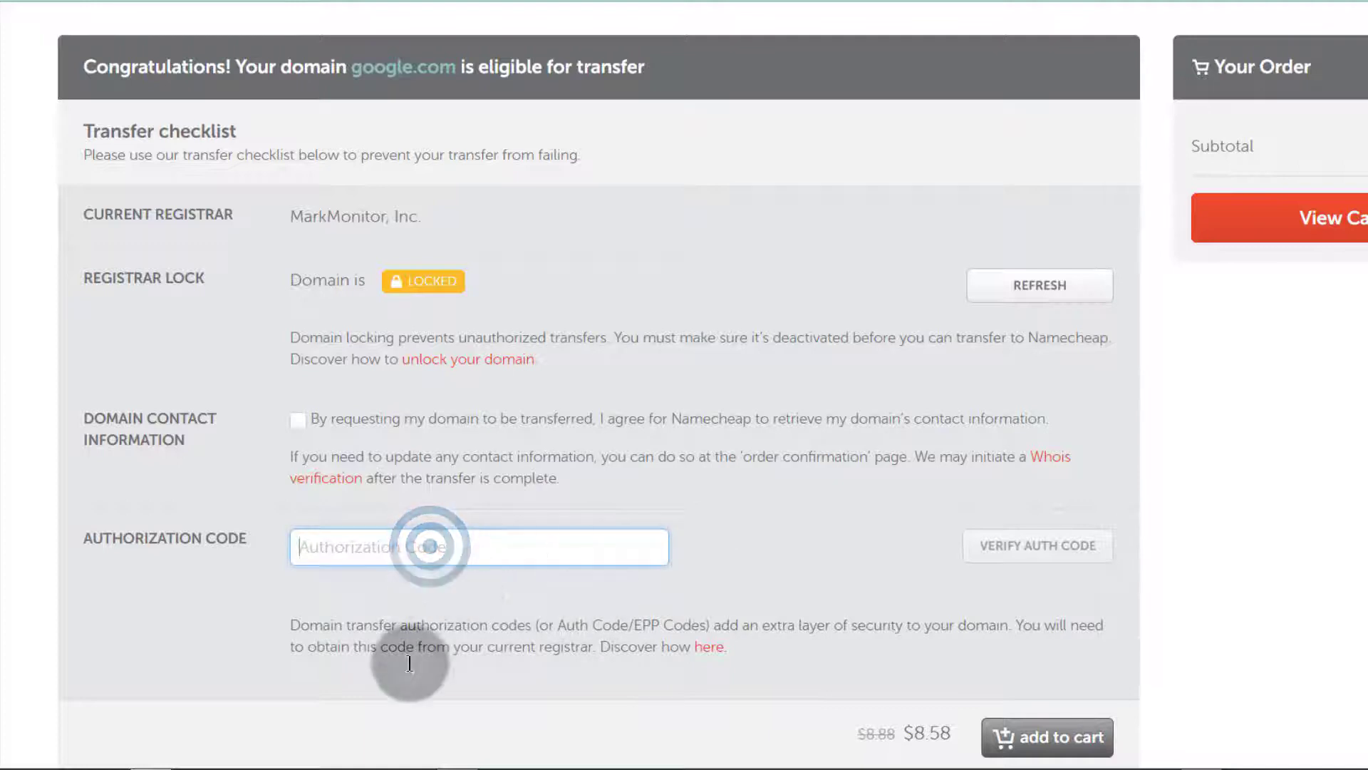
scroll(883, 566, "down", 2)
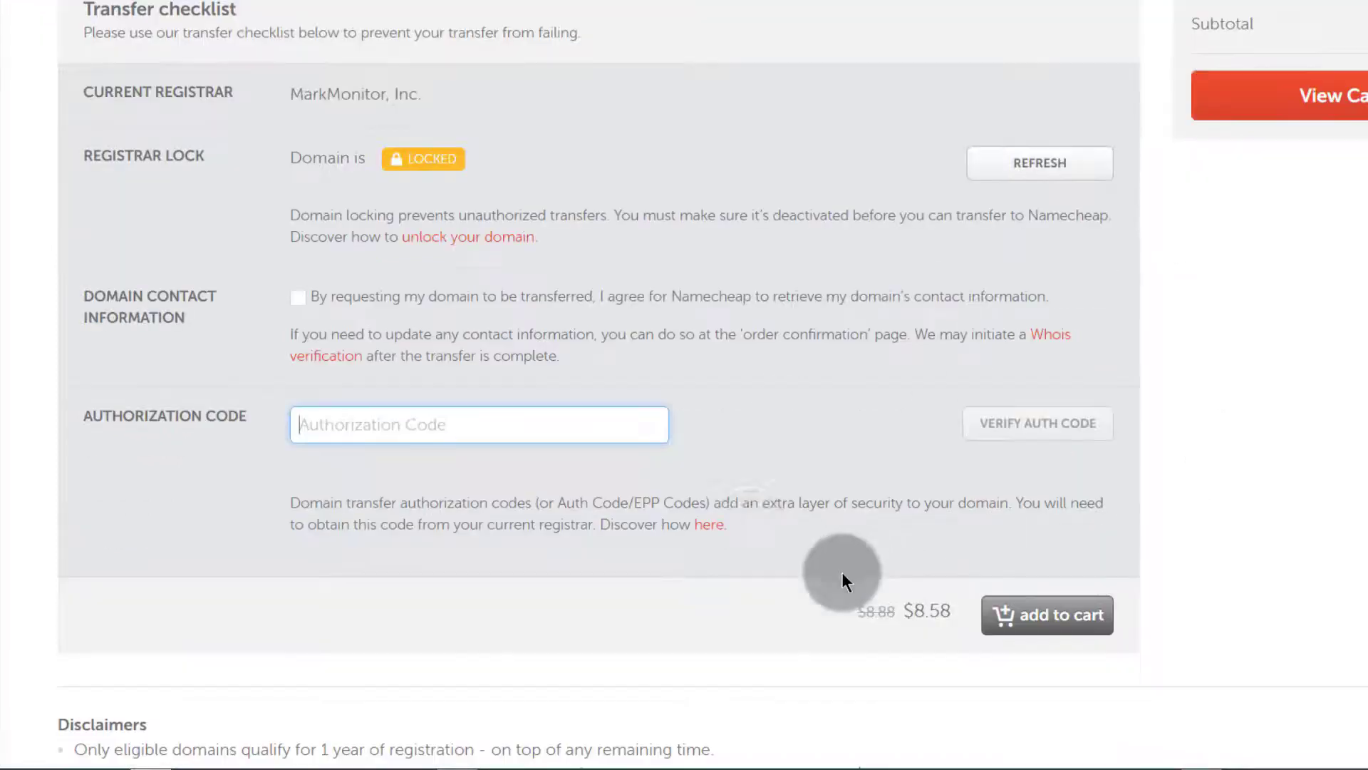
left_click(357, 421)
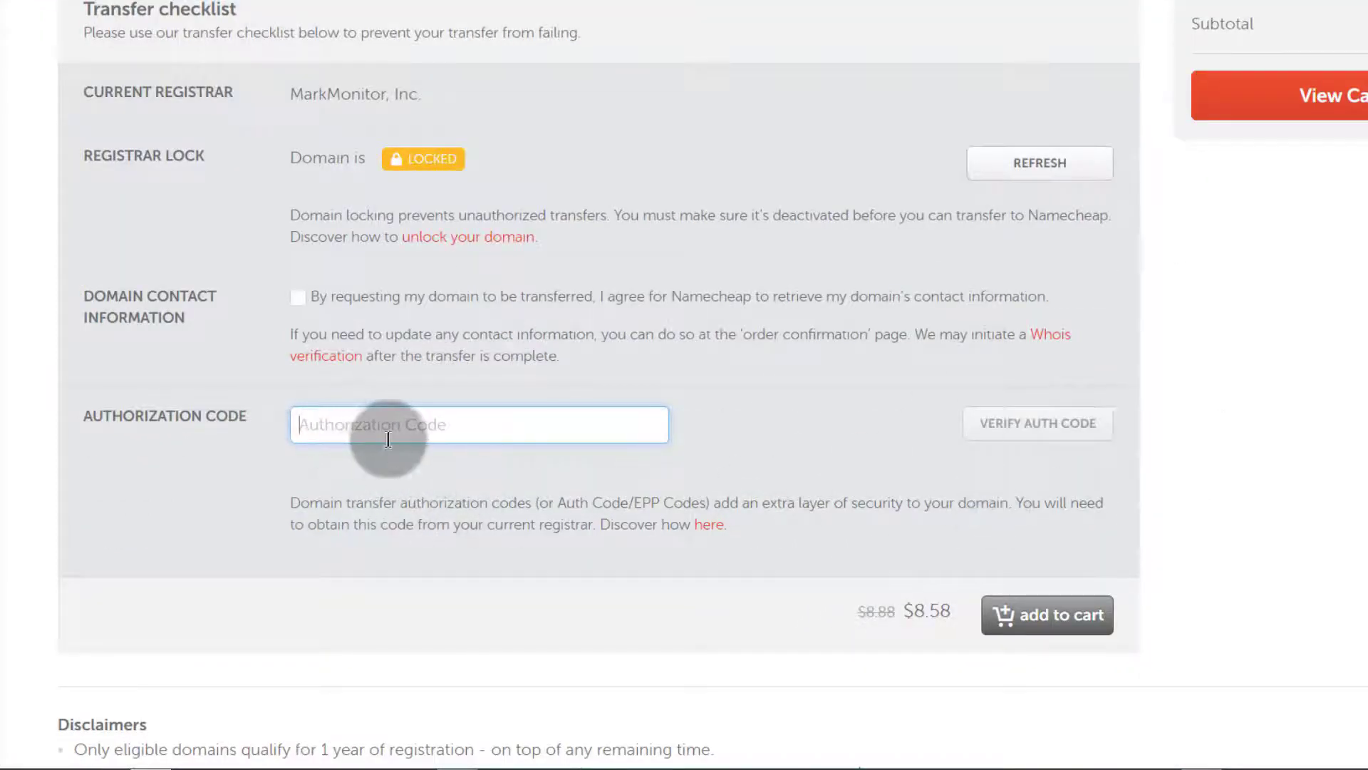
left_click(861, 266)
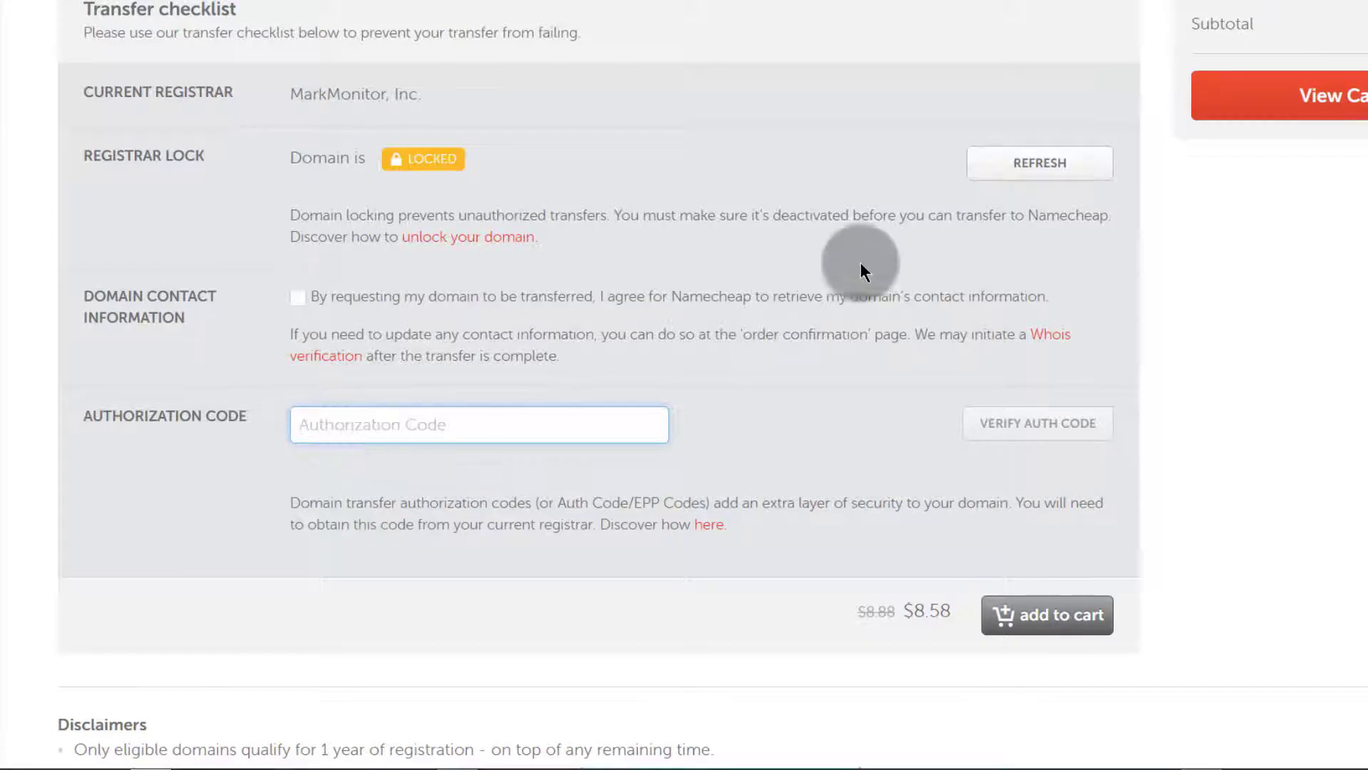
- Try to add the google.com transfer to the cart and agree to Namecheap retrieving the domain's contact information
left_click(1066, 630)
left_click(271, 310)
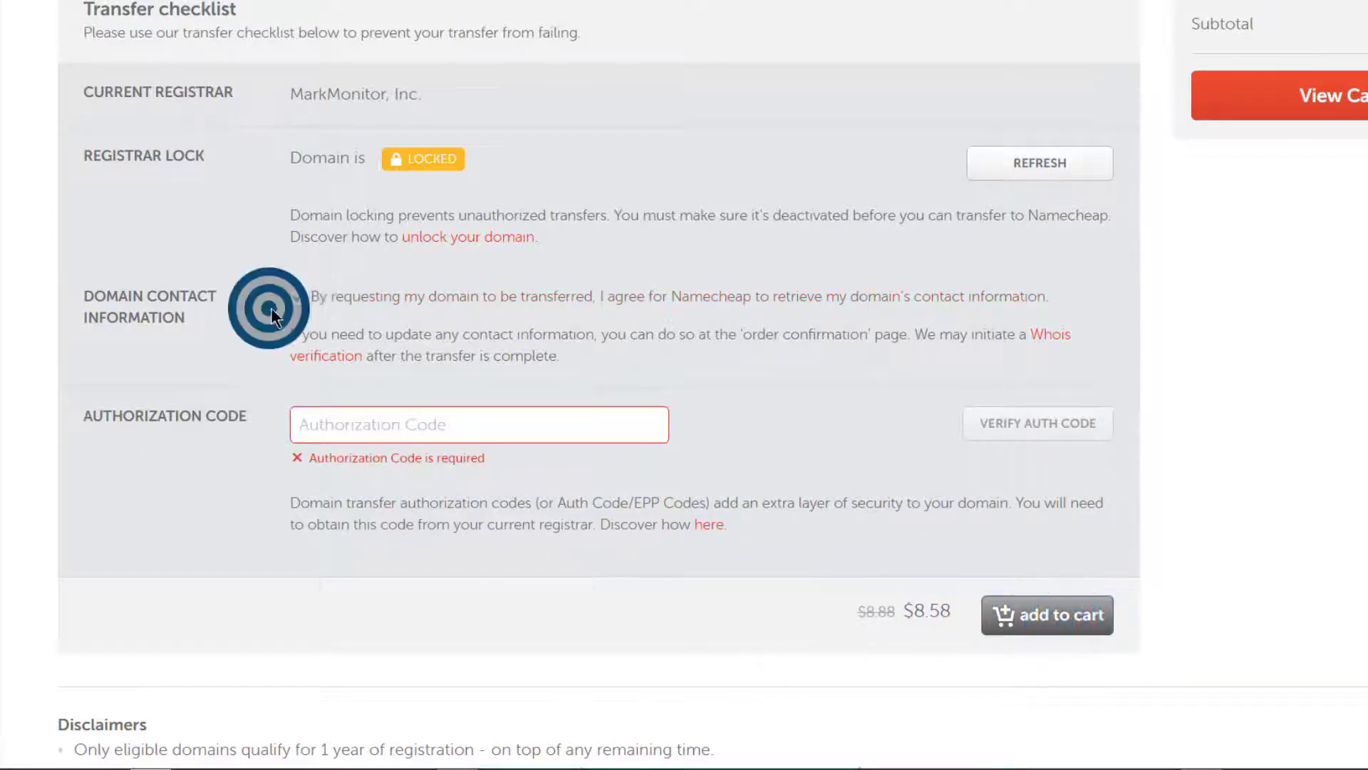
left_click(346, 426)
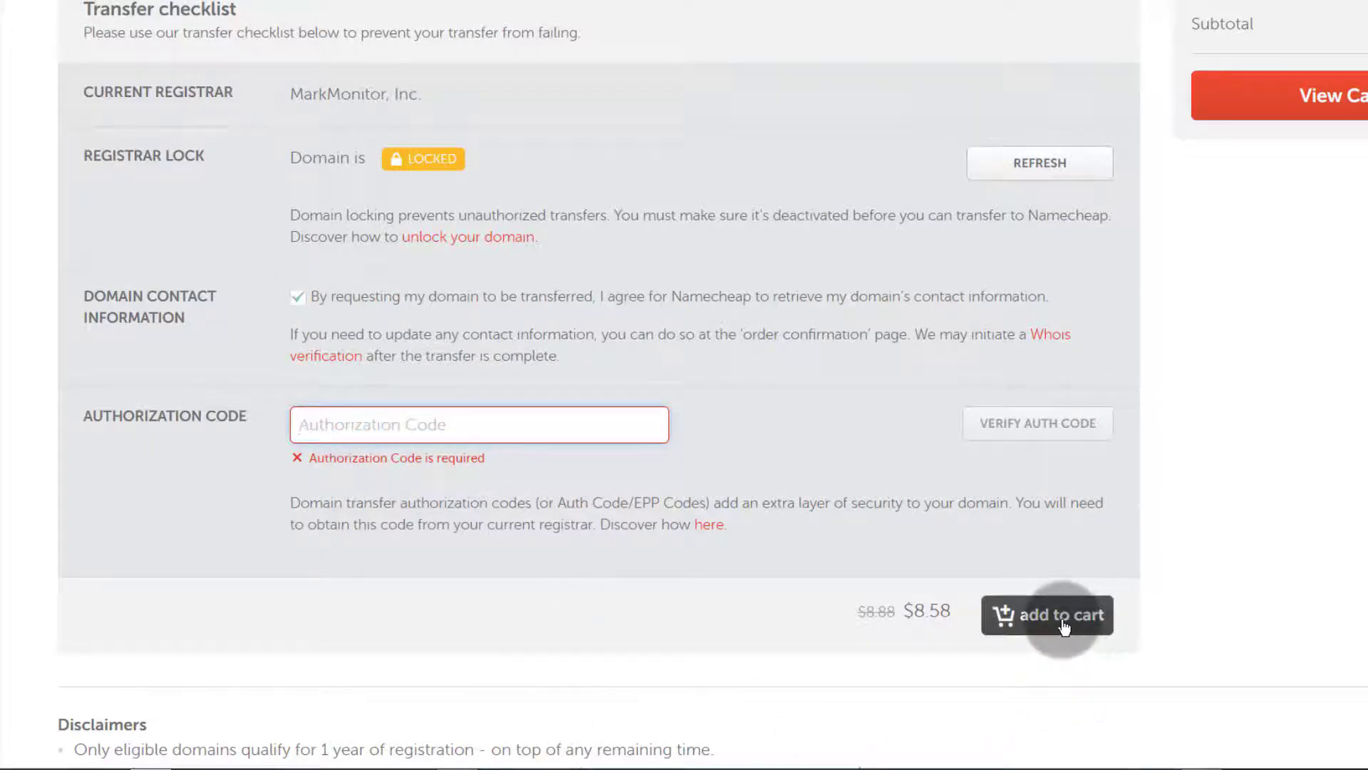
- Open Namecheap's Professional Business Email page and compare the Starter, Pro and Ultimate Private Email plans
scroll(663, 520, "up", 7)
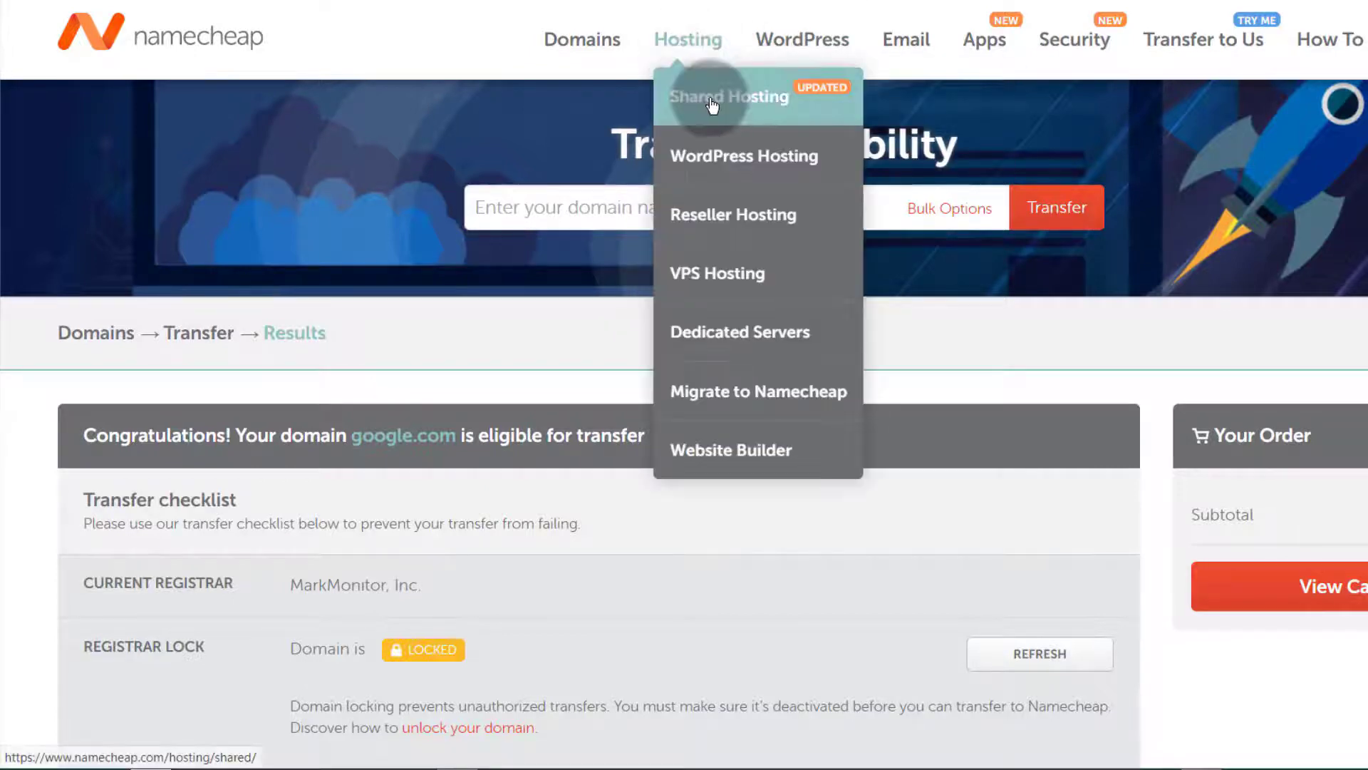
left_click(919, 44)
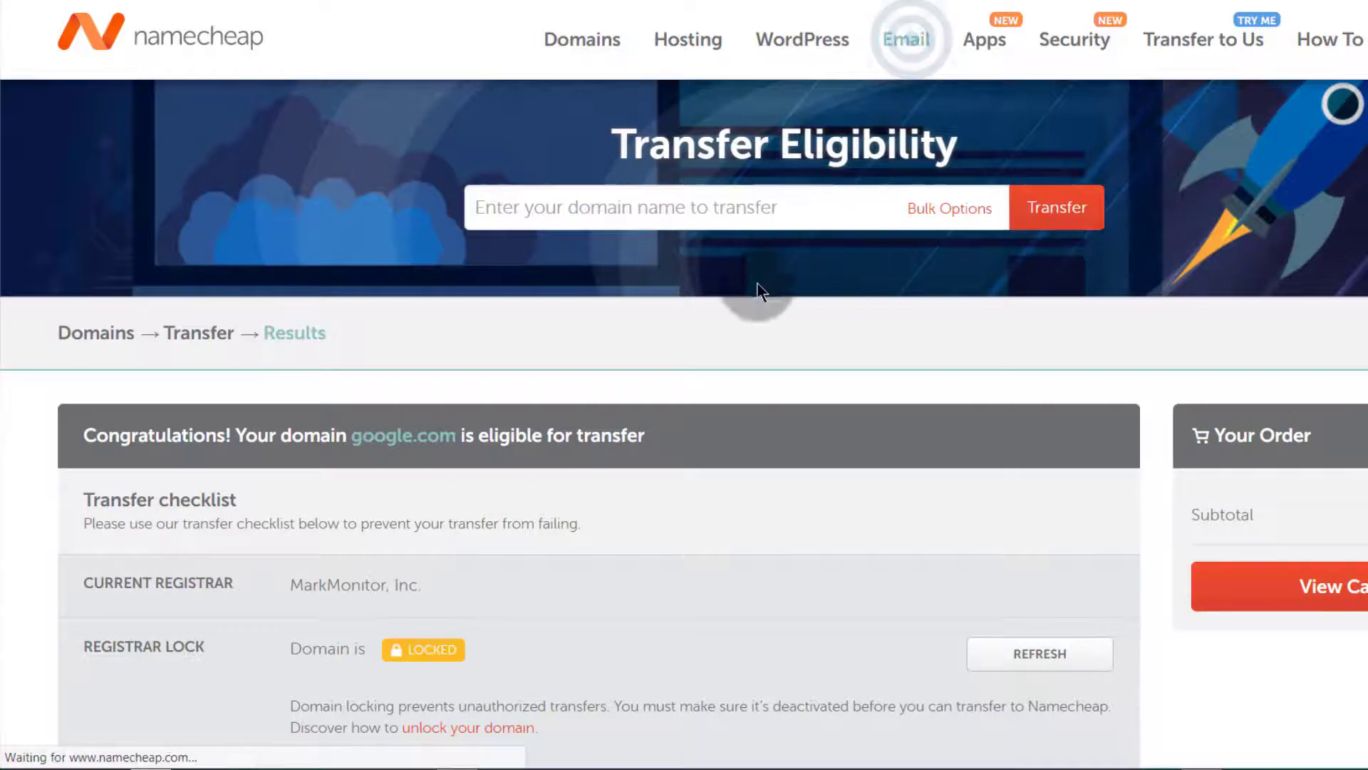
scroll(504, 445, "down", 5)
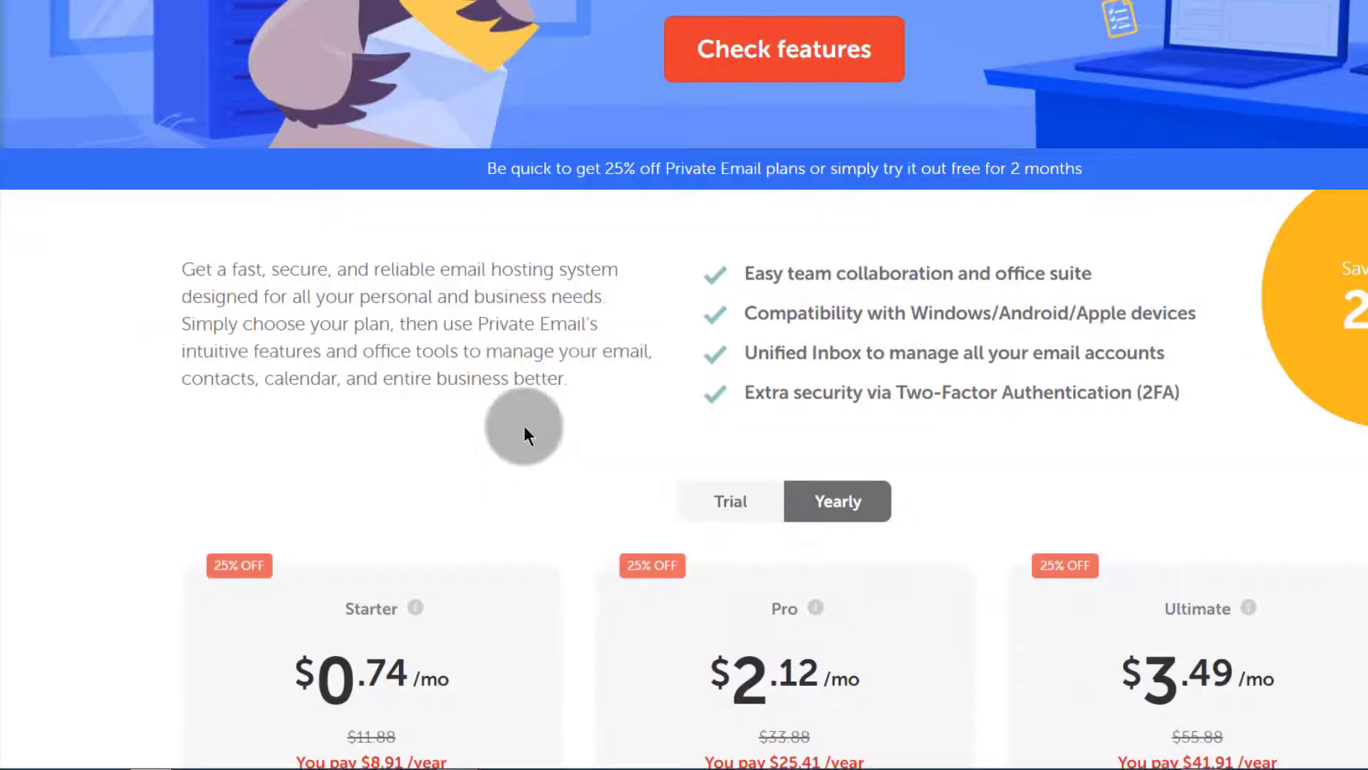
scroll(605, 522, "down", 2)
scroll(342, 627, "down", 2)
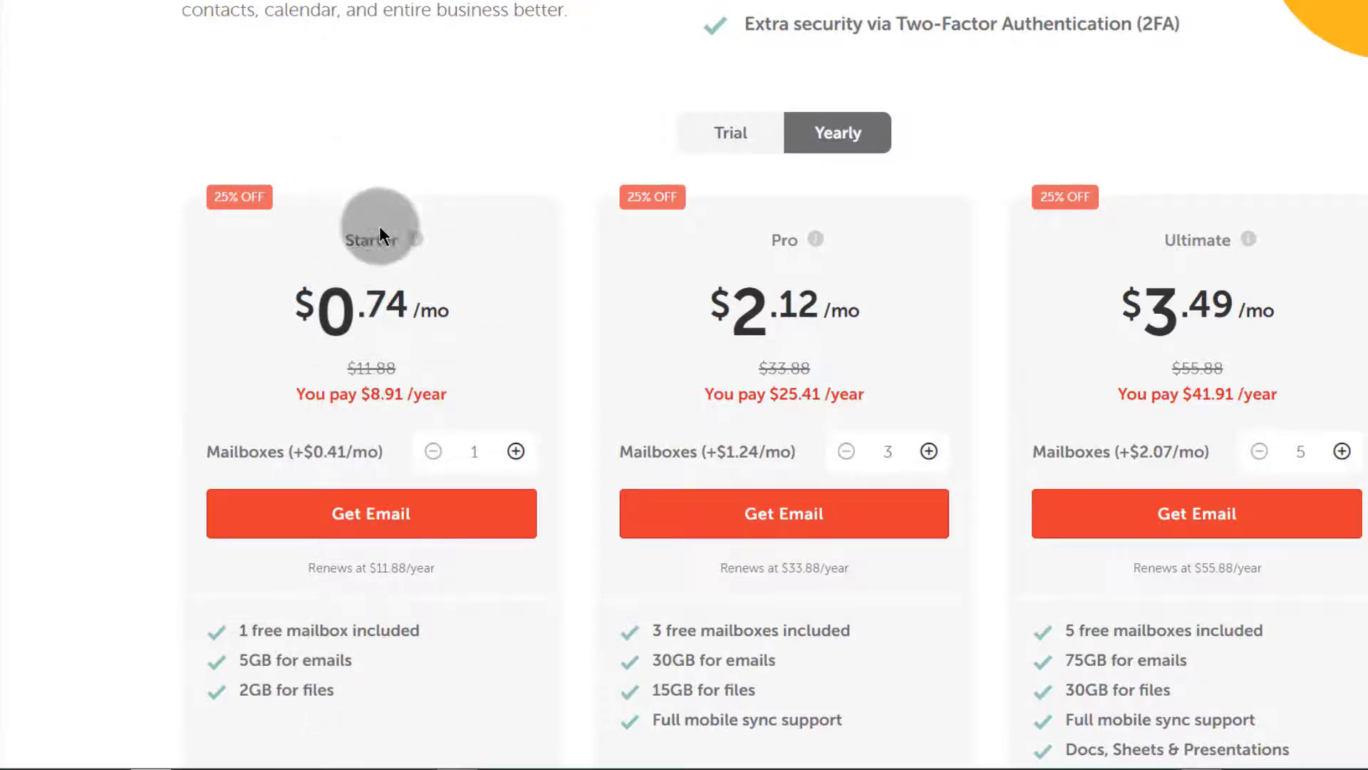
scroll(880, 522, "down", 2)
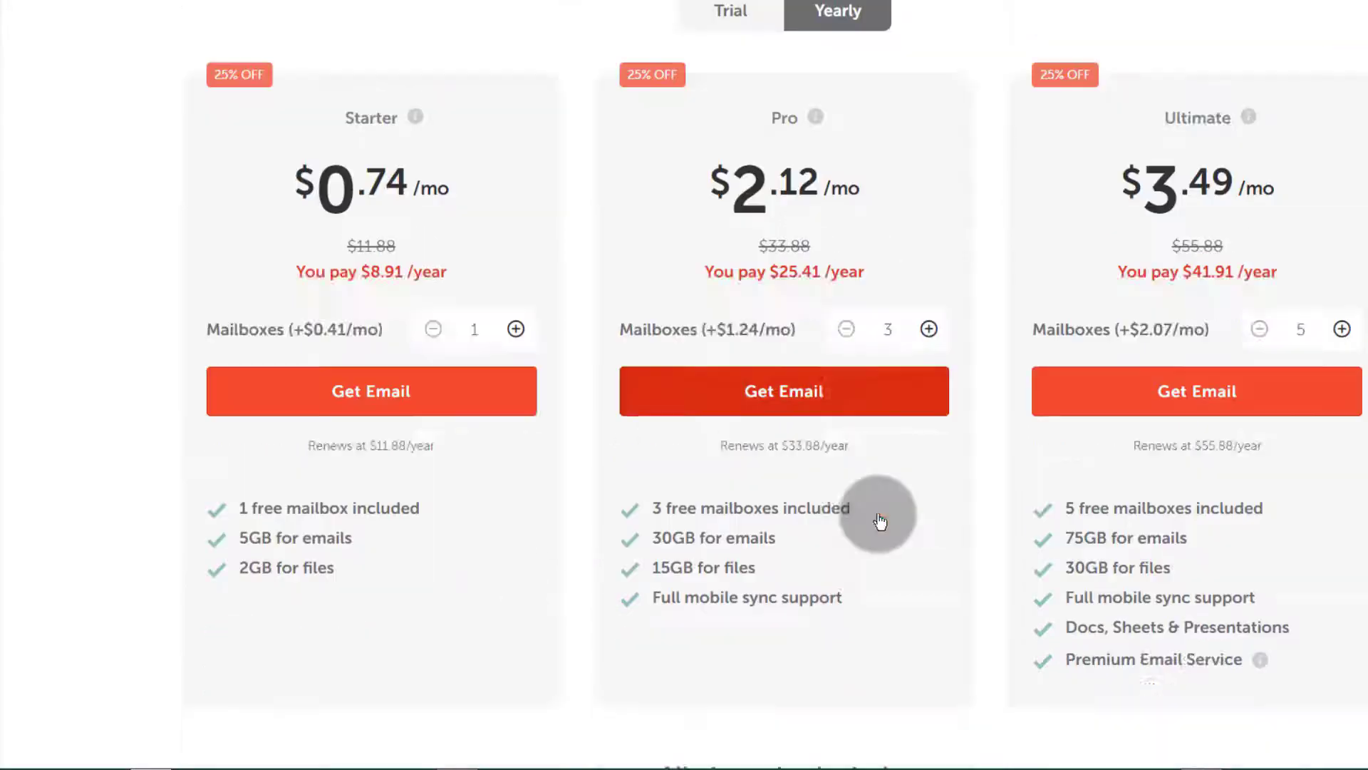
scroll(880, 522, "down", 4)
scroll(357, 482, "up", 15)
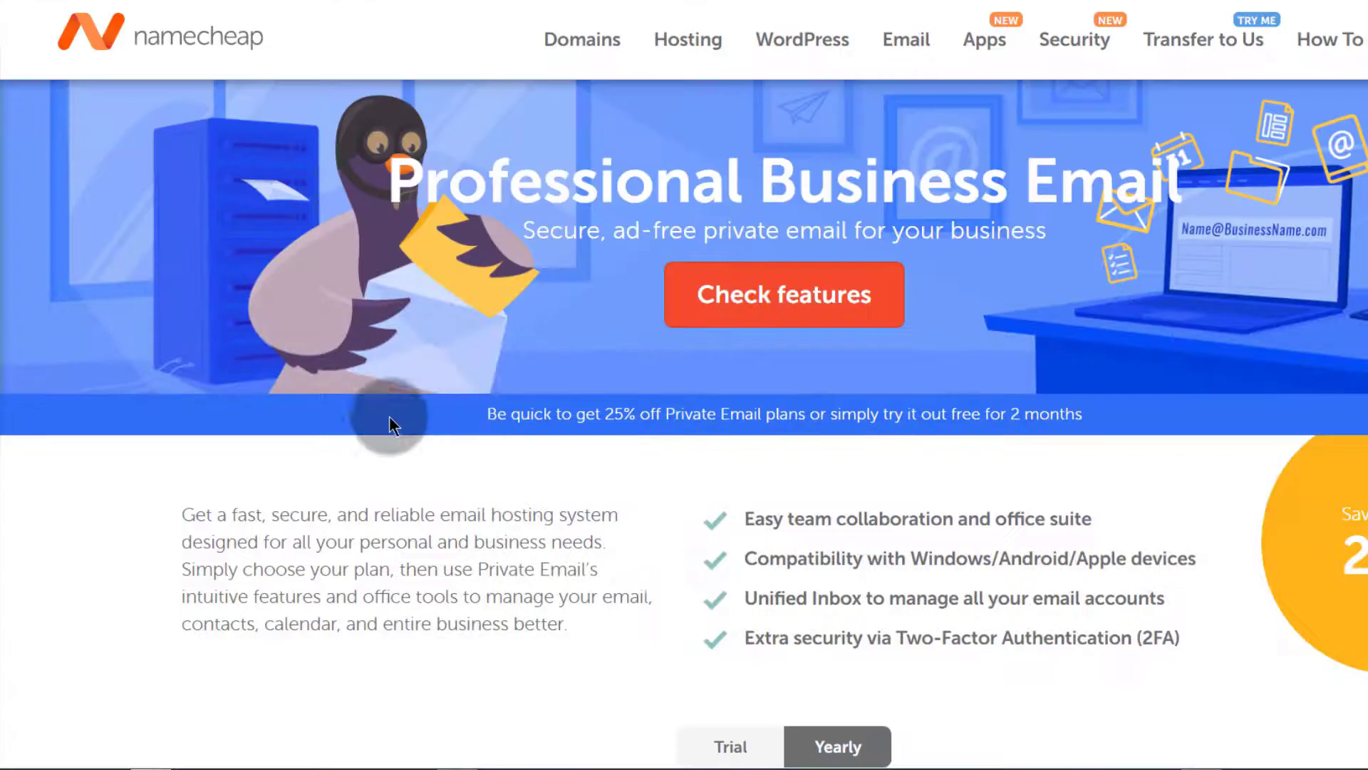
mouse_move(593, 41)
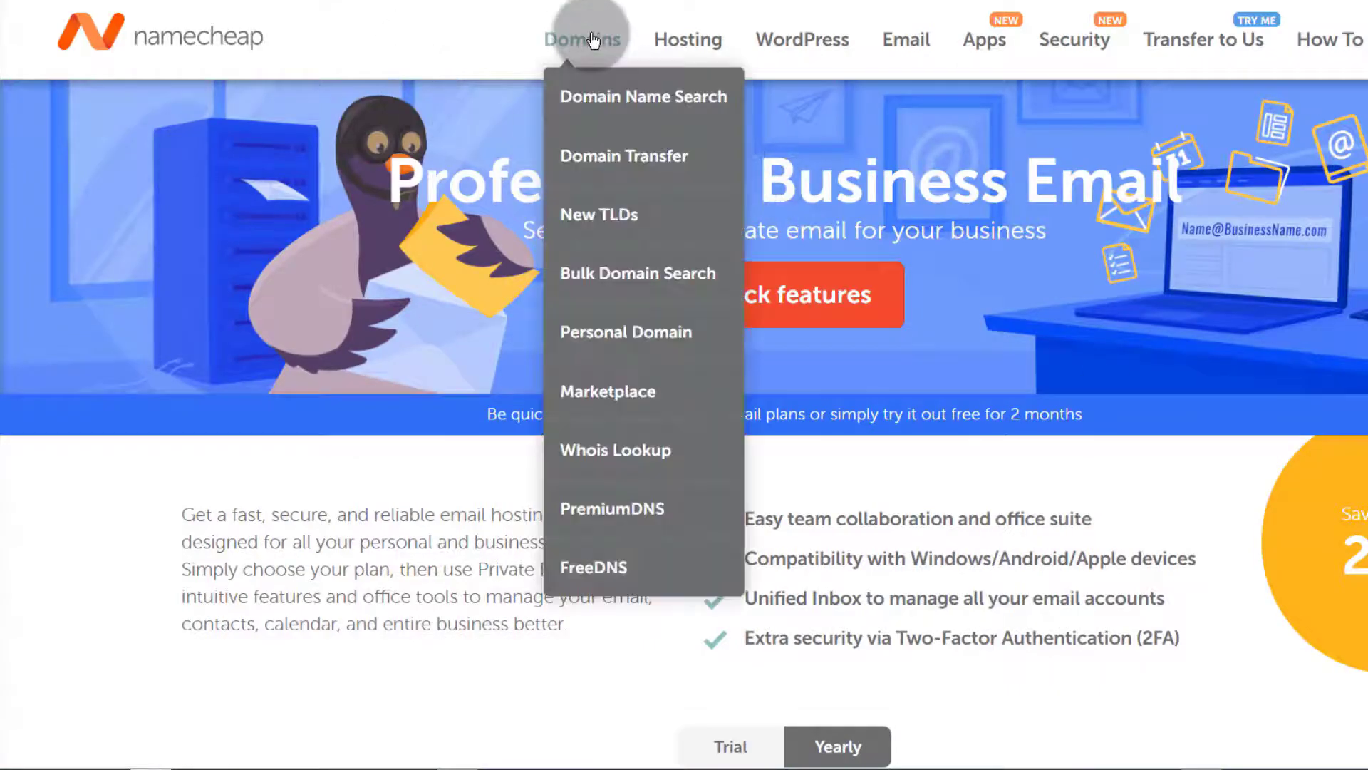
mouse_move(697, 42)
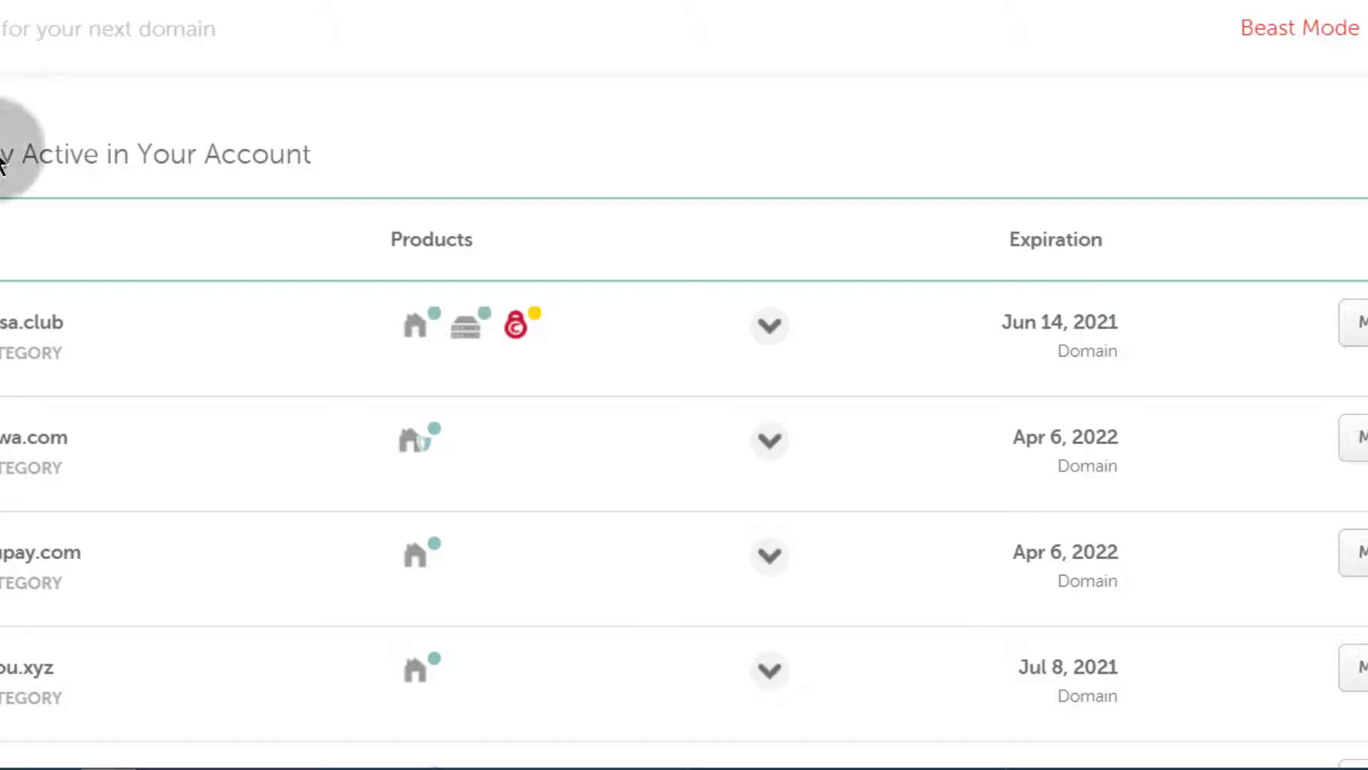
- Go to cPanel from the Stellar hosting of bizanosa.club and launch the Website Builder
mouse_move(466, 328)
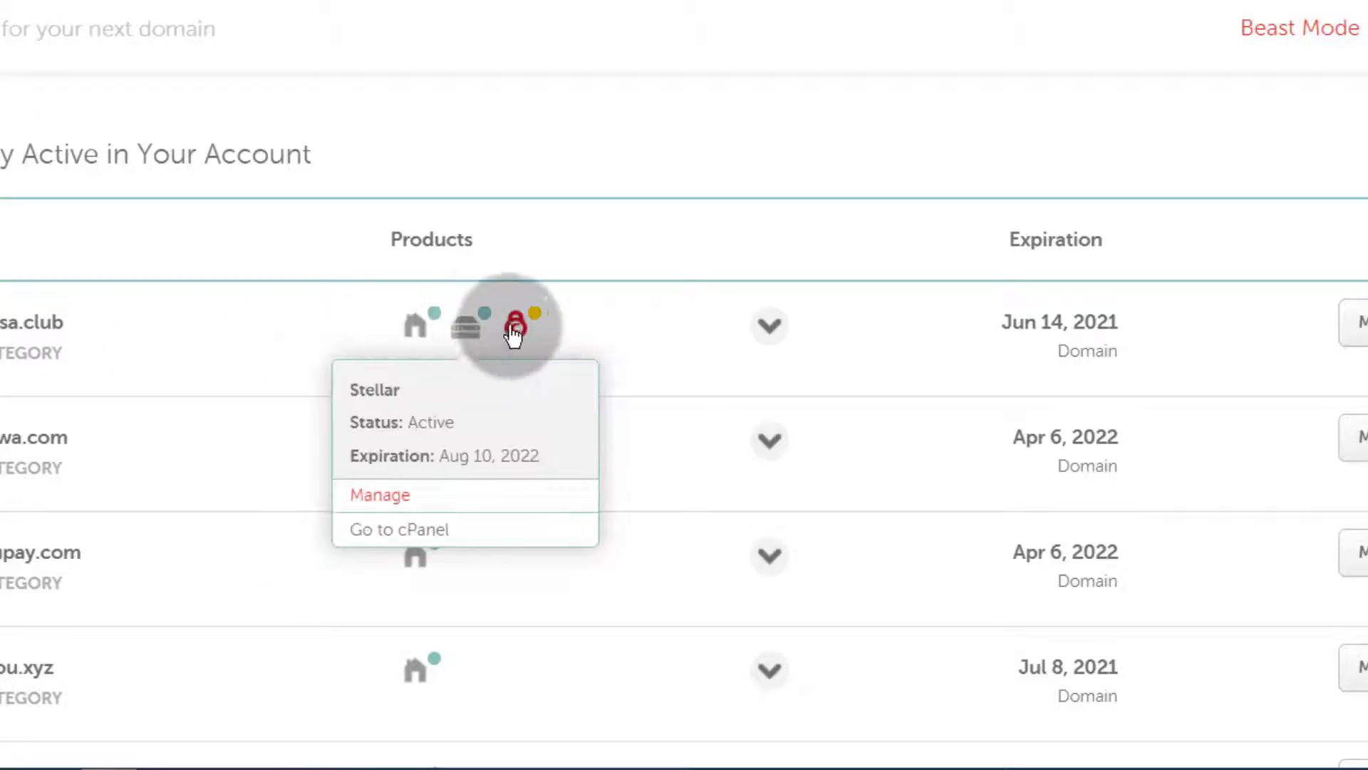
left_click(399, 529)
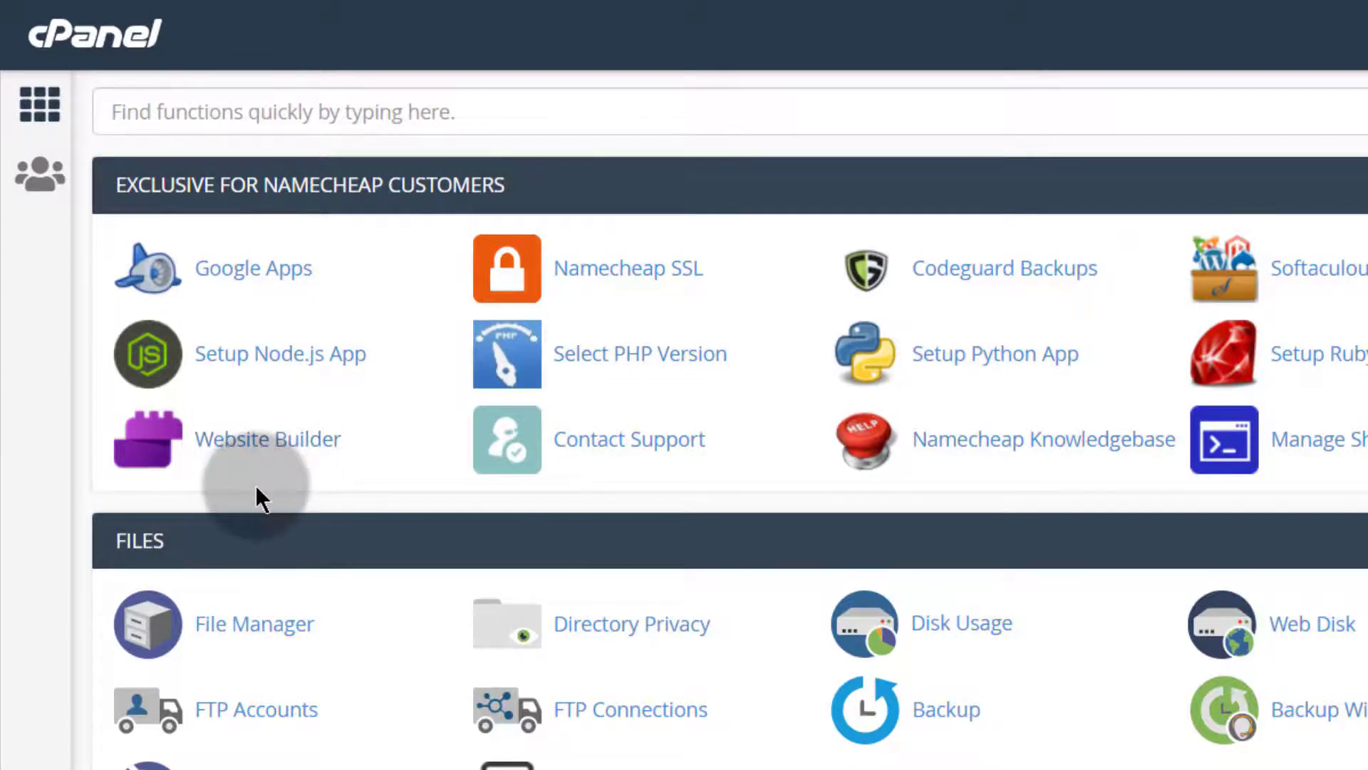
left_click(257, 441)
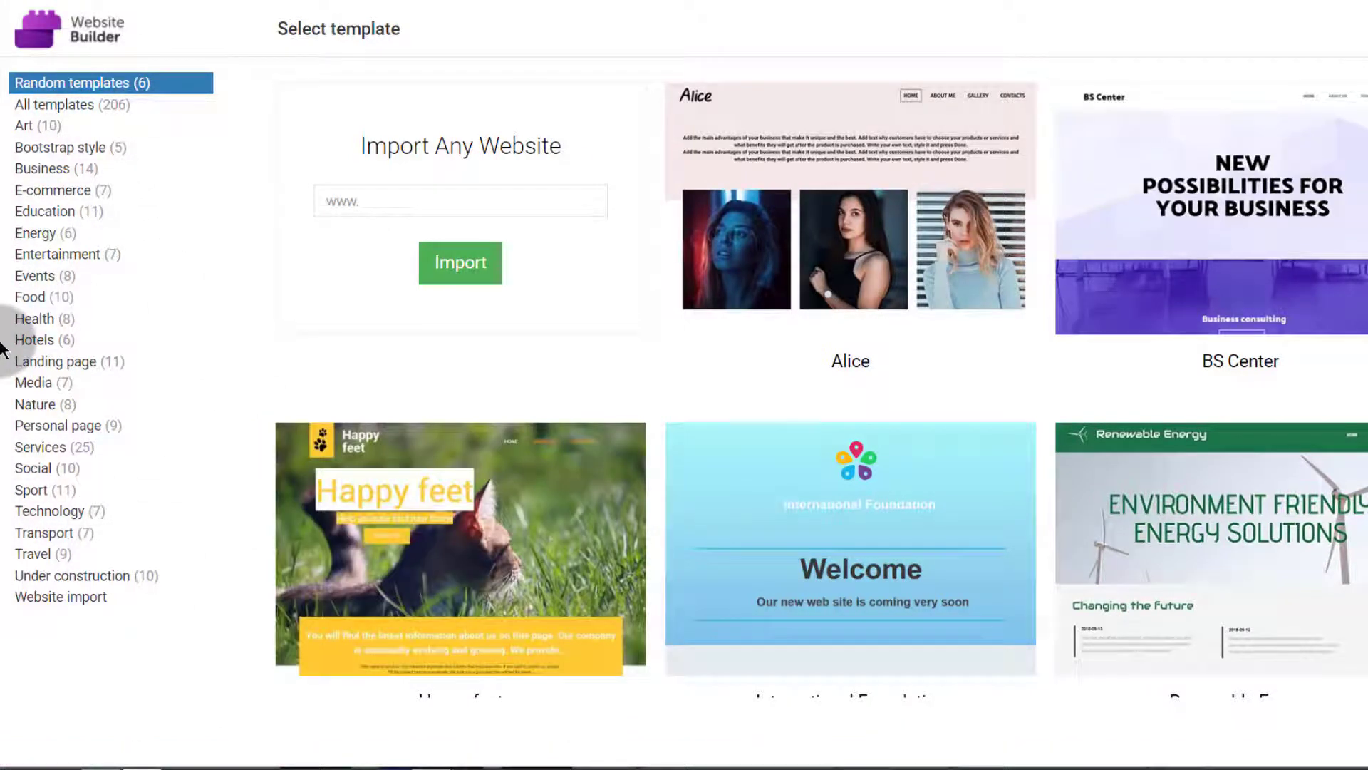
- Select the Modern Home Decor template from the E-commerce templates for the website
left_click(48, 191)
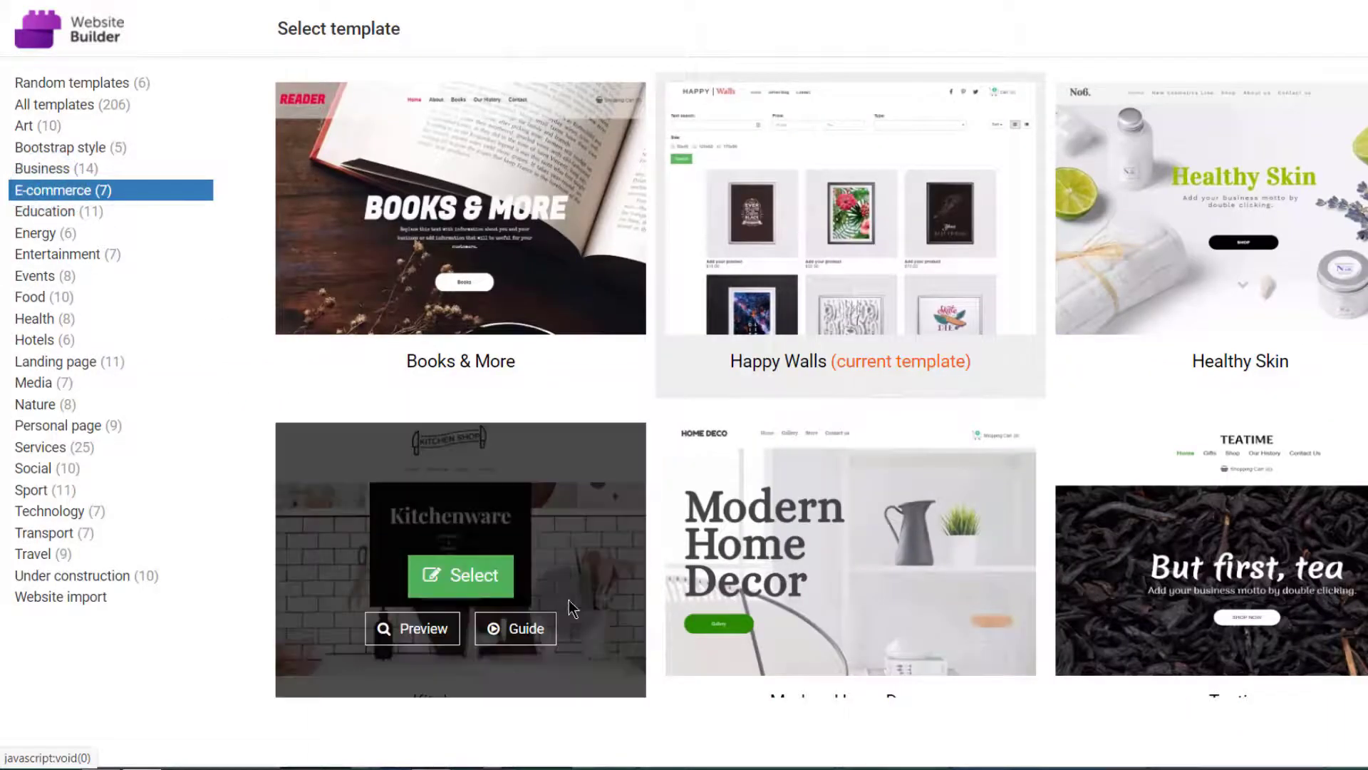
scroll(887, 446, "down", 3)
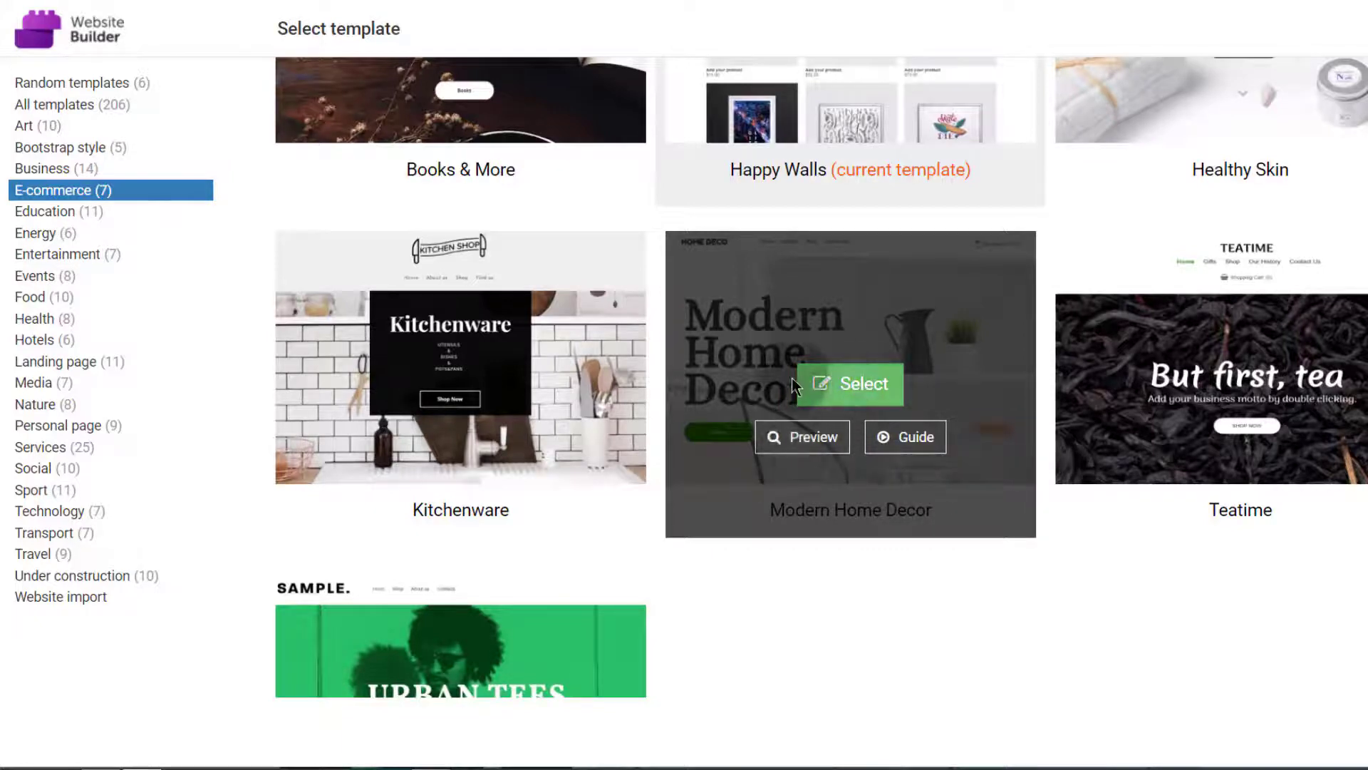
left_click(866, 384)
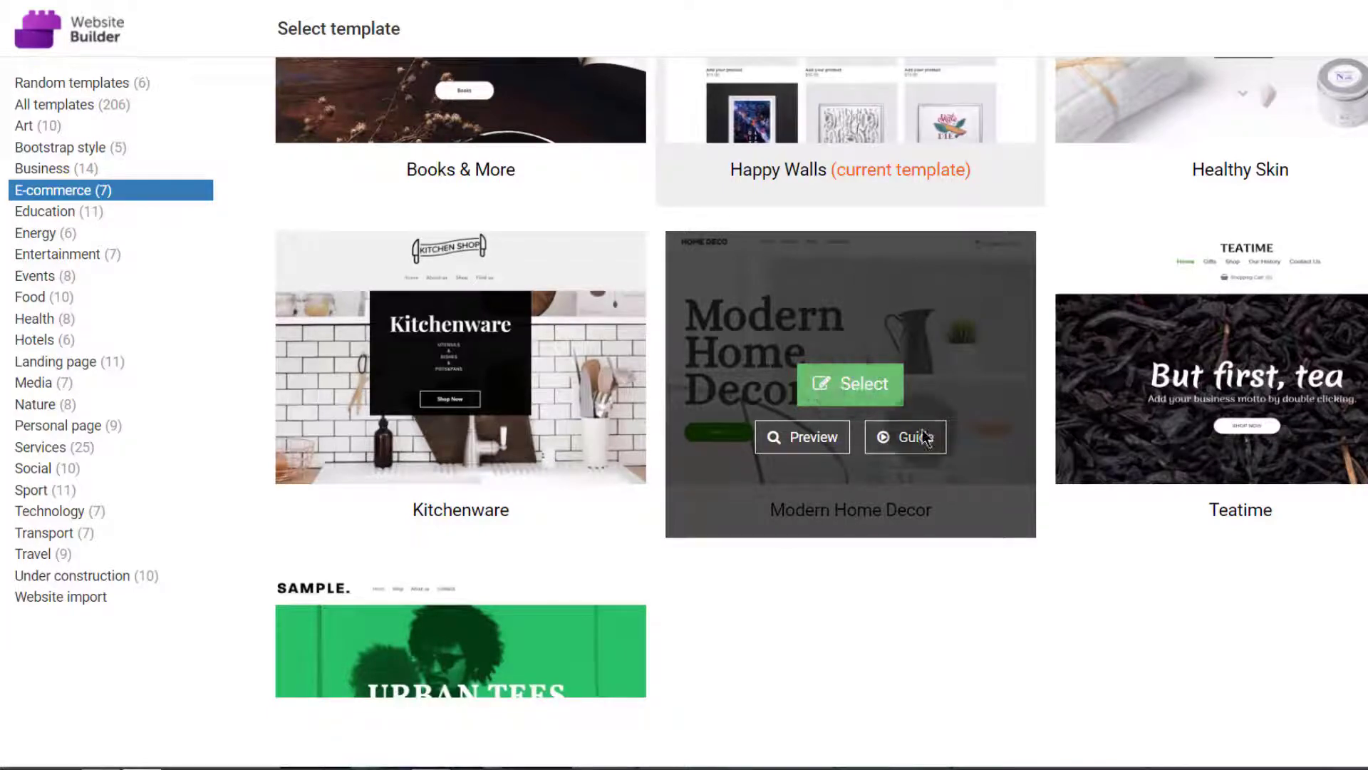
left_click(796, 463)
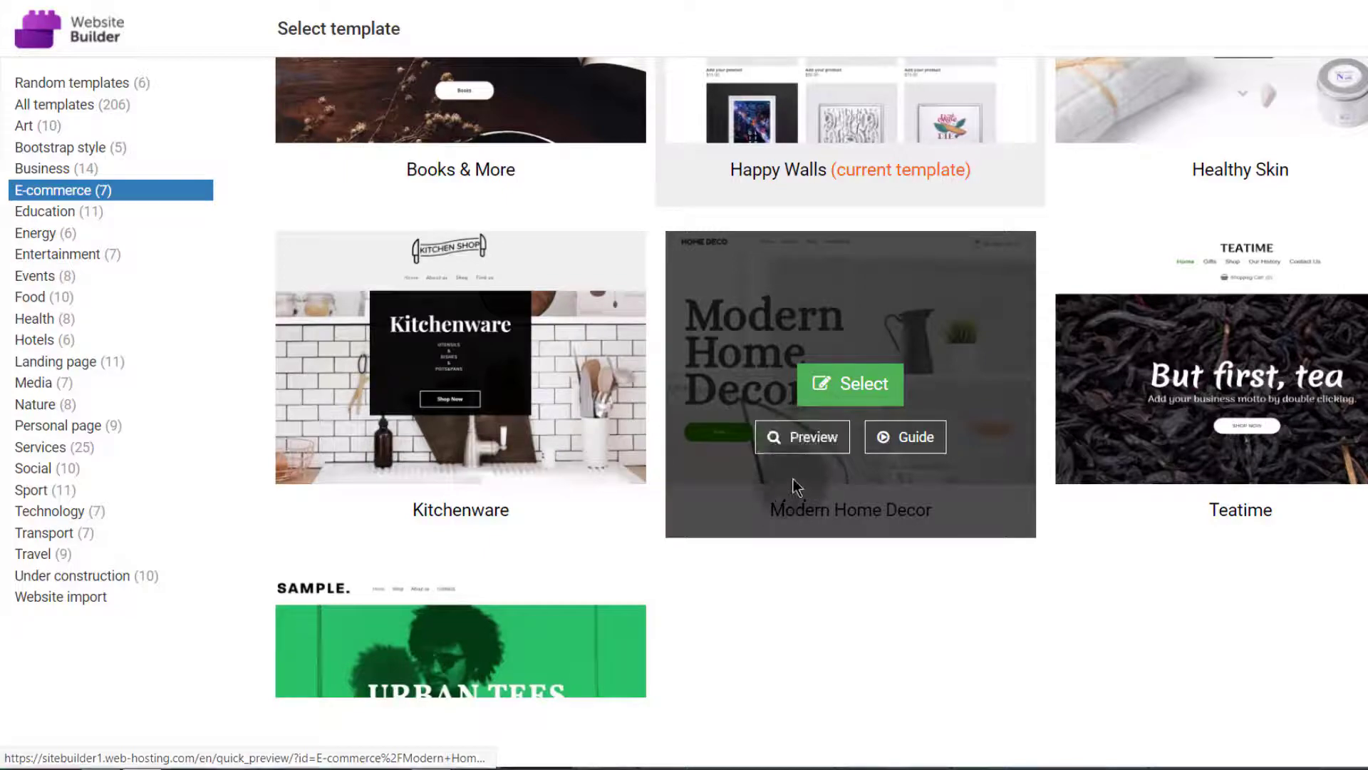
left_click(860, 385)
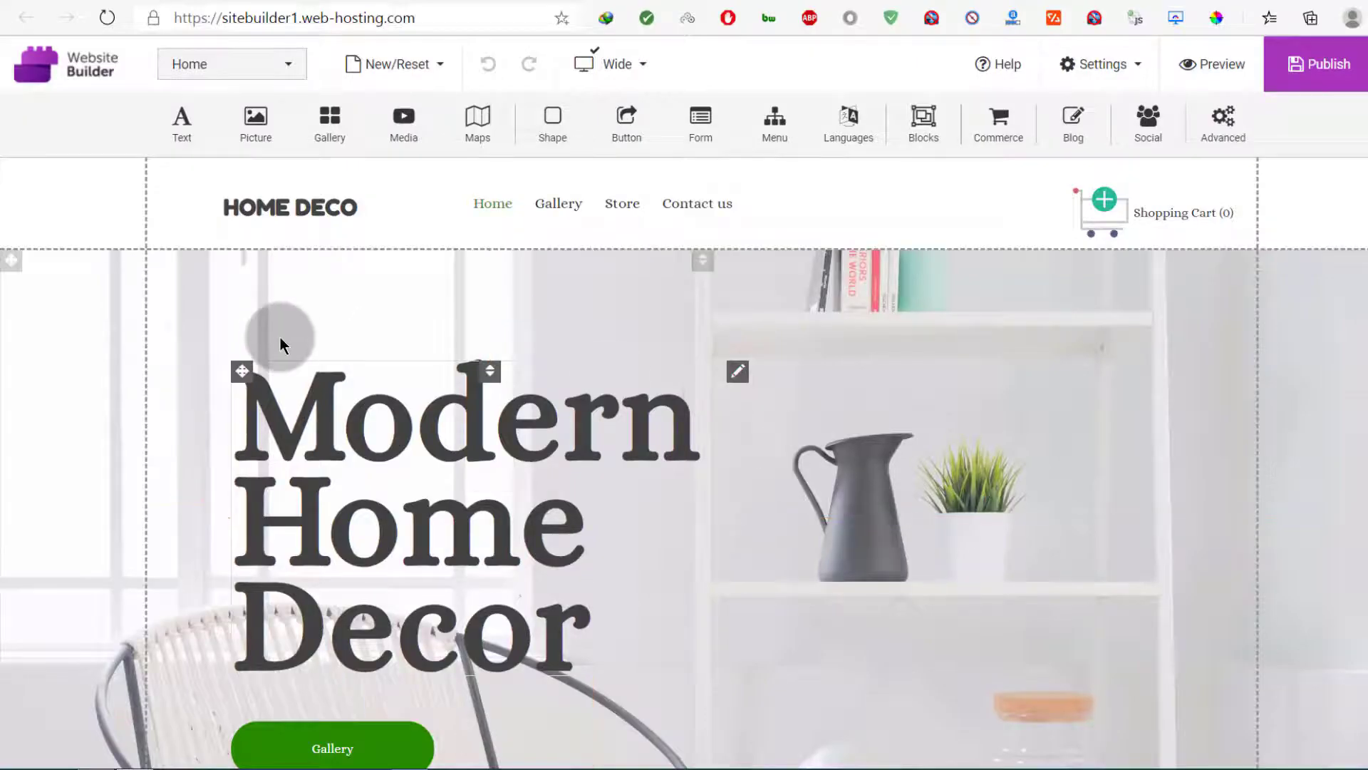
- Replace the hero section's background picture with the orange Golden Gate Bridge photo from the Free Gallery
scroll(558, 428, "down", 10)
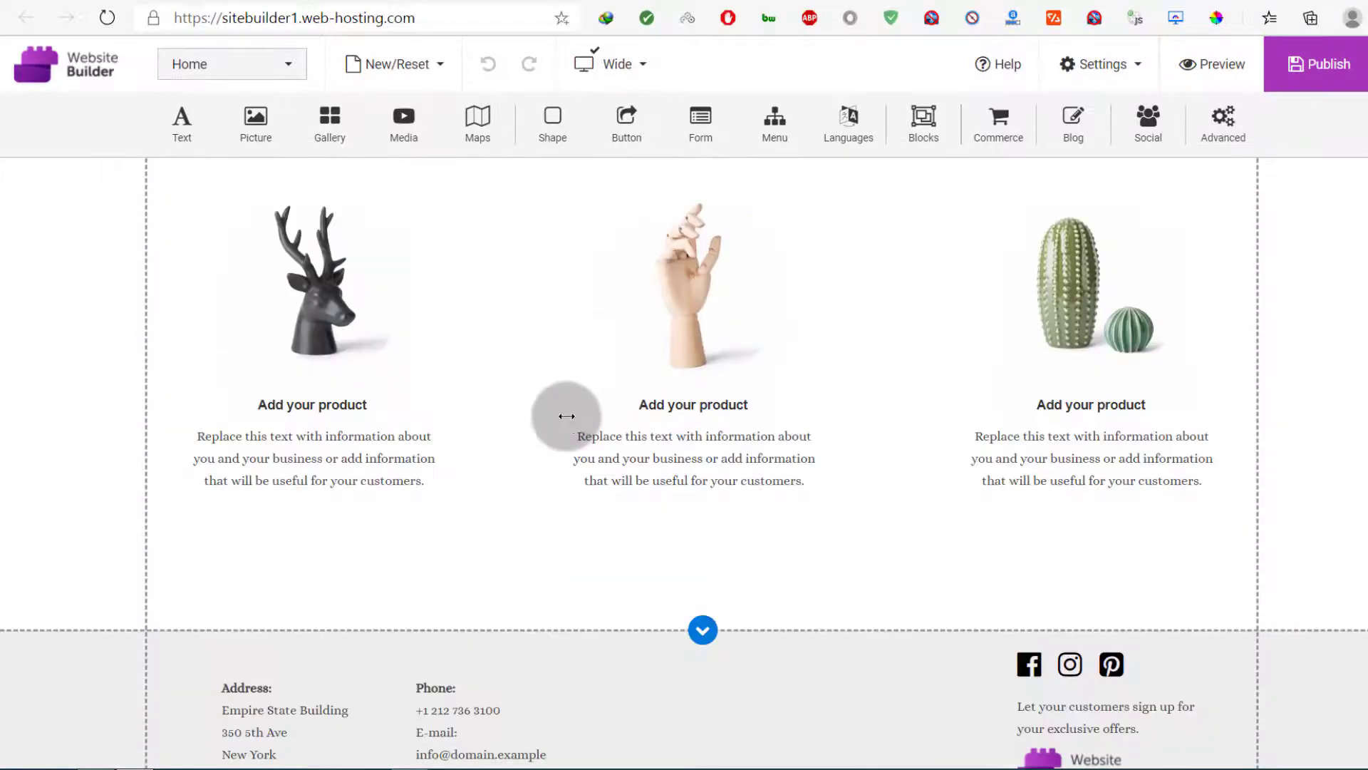
scroll(558, 406, "up", 10)
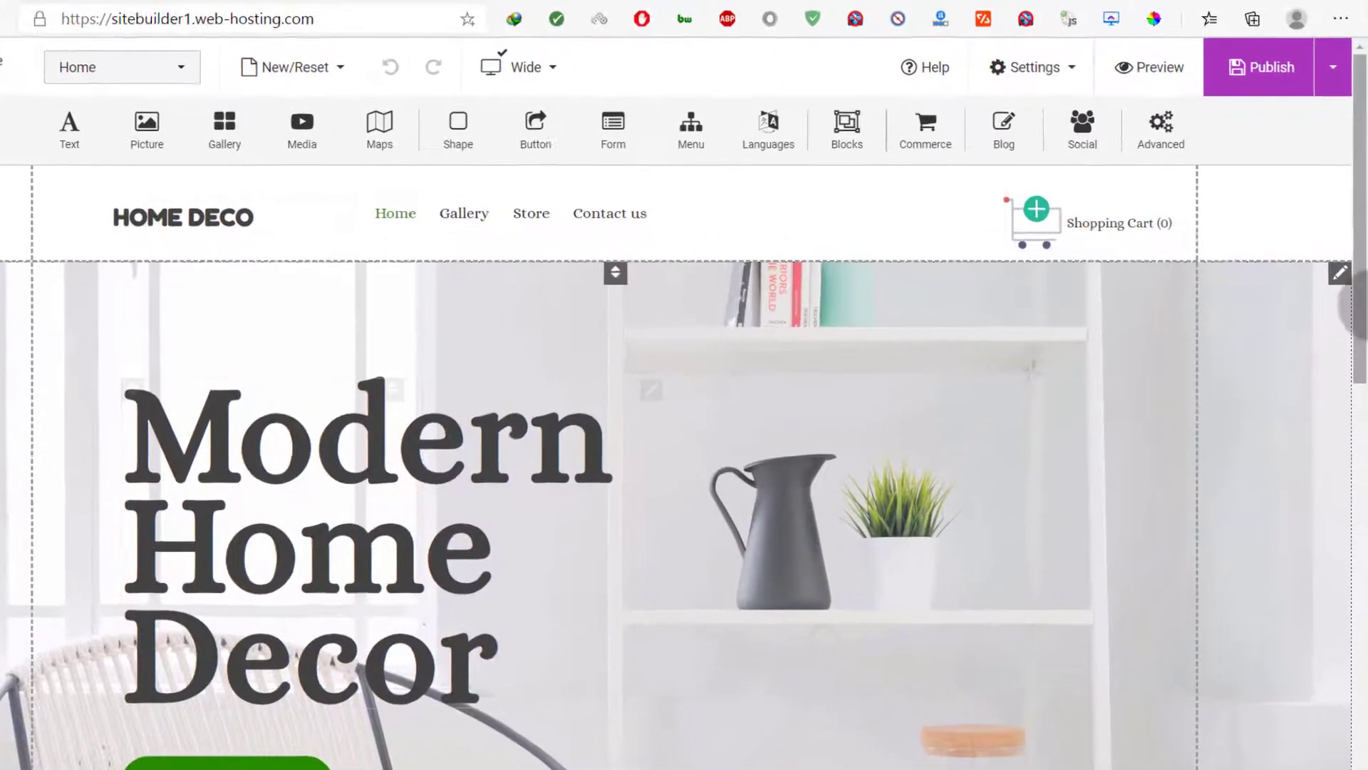
left_click(1340, 272)
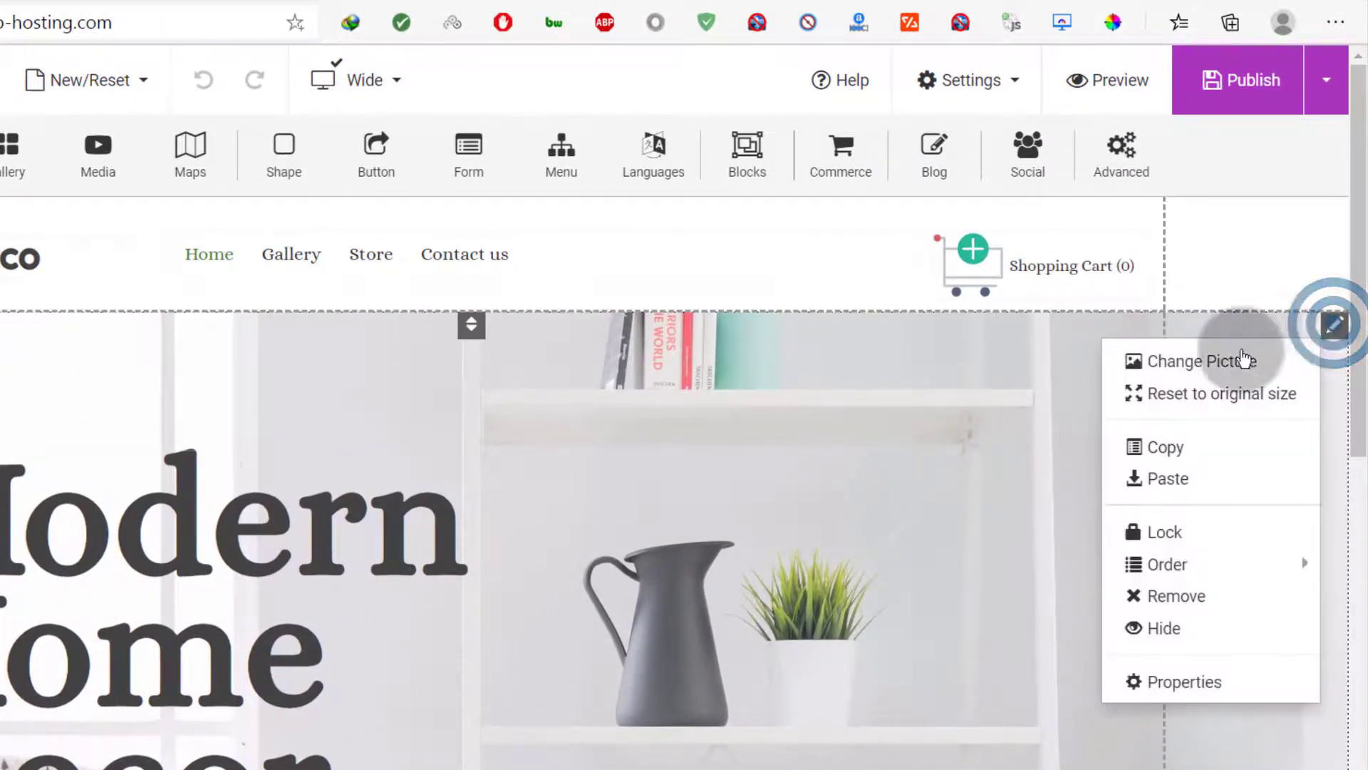
left_click(1186, 357)
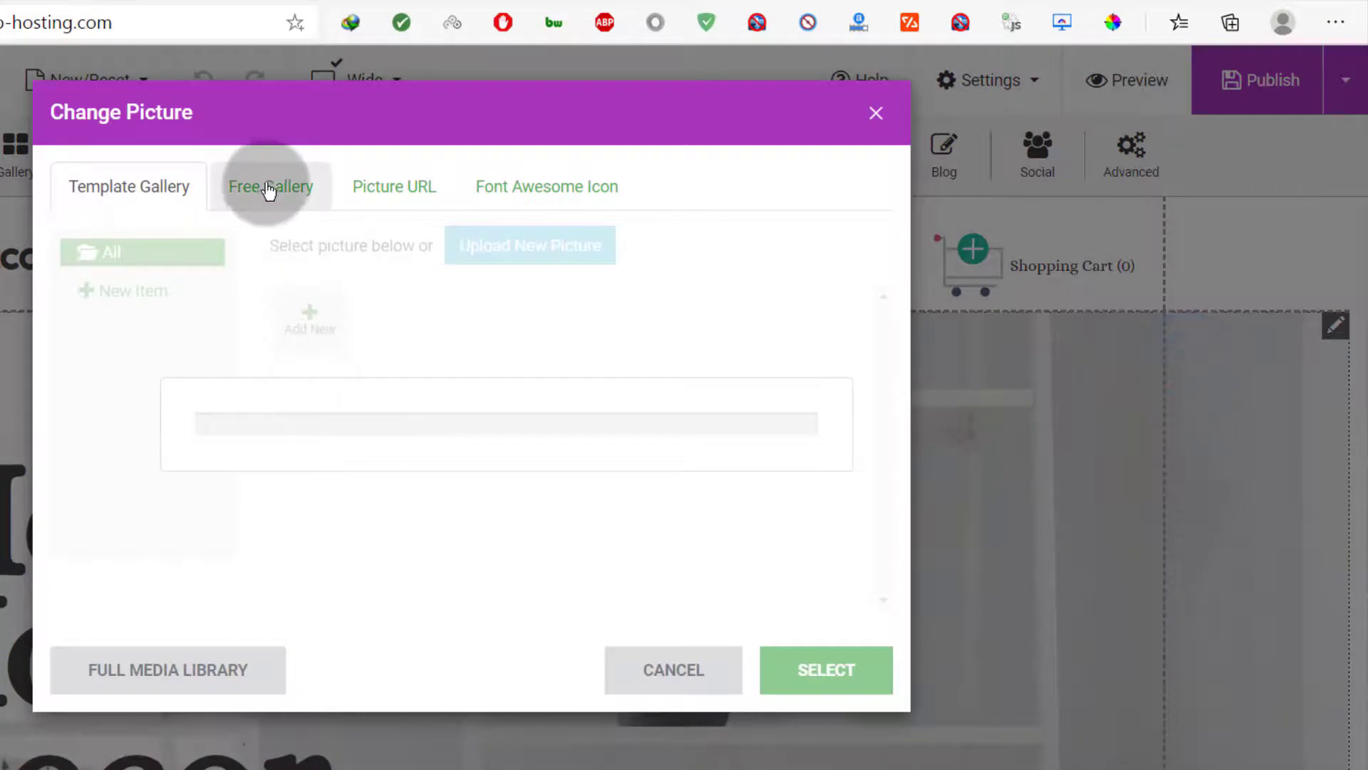
left_click(265, 188)
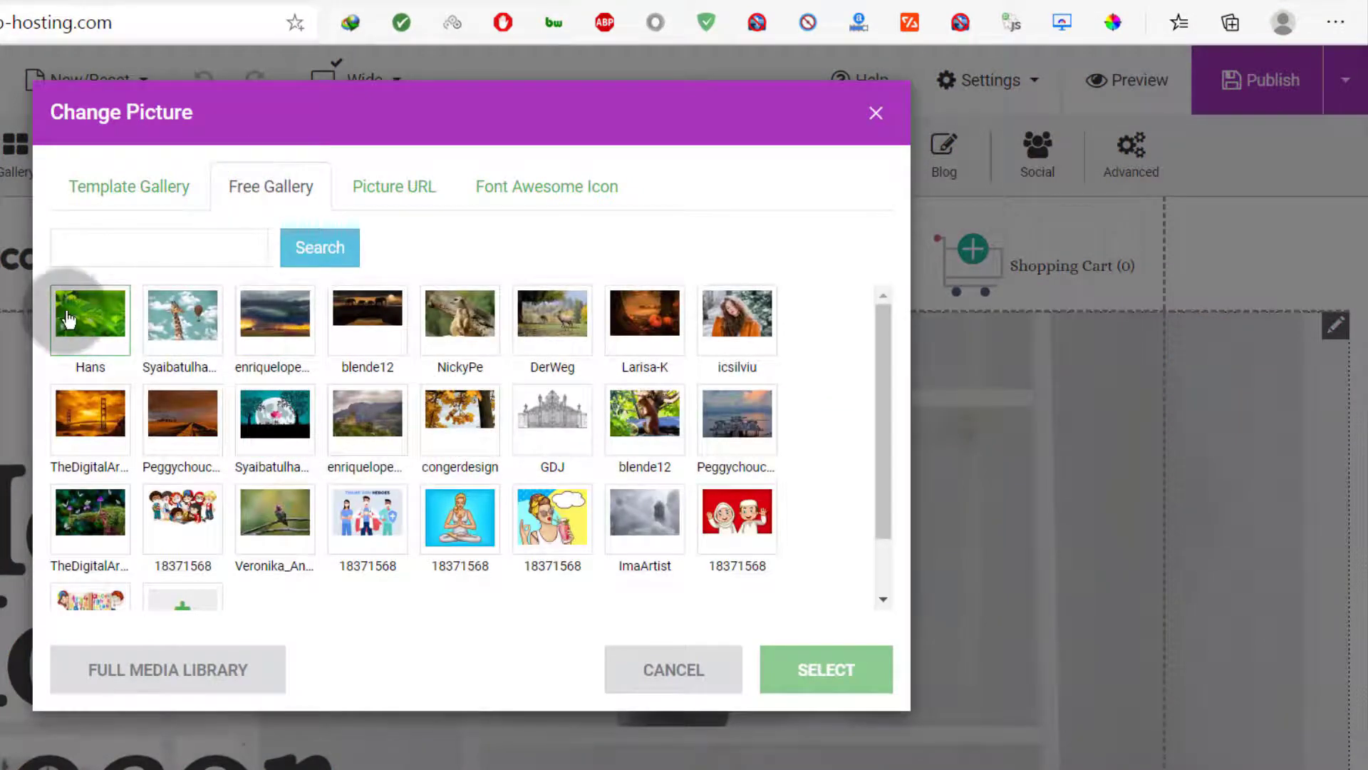
left_click(87, 412)
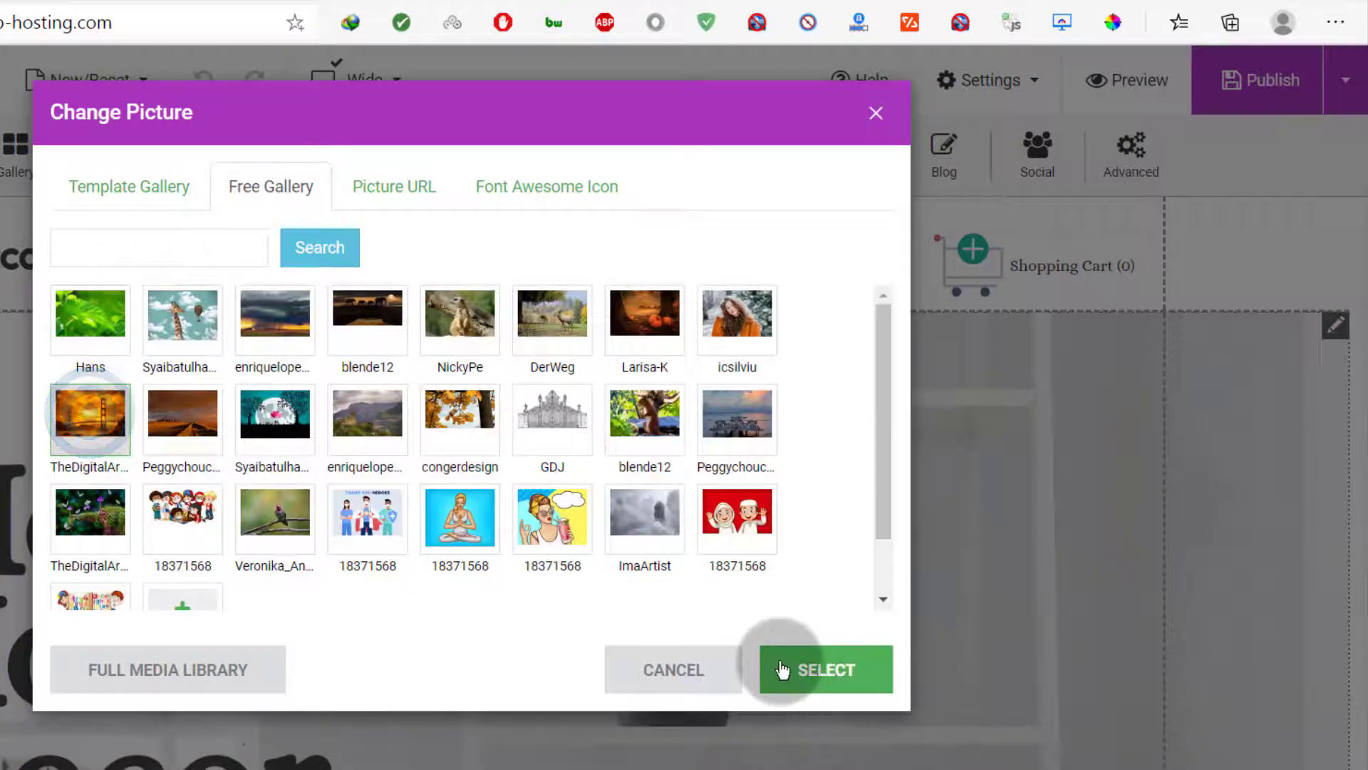
left_click(840, 670)
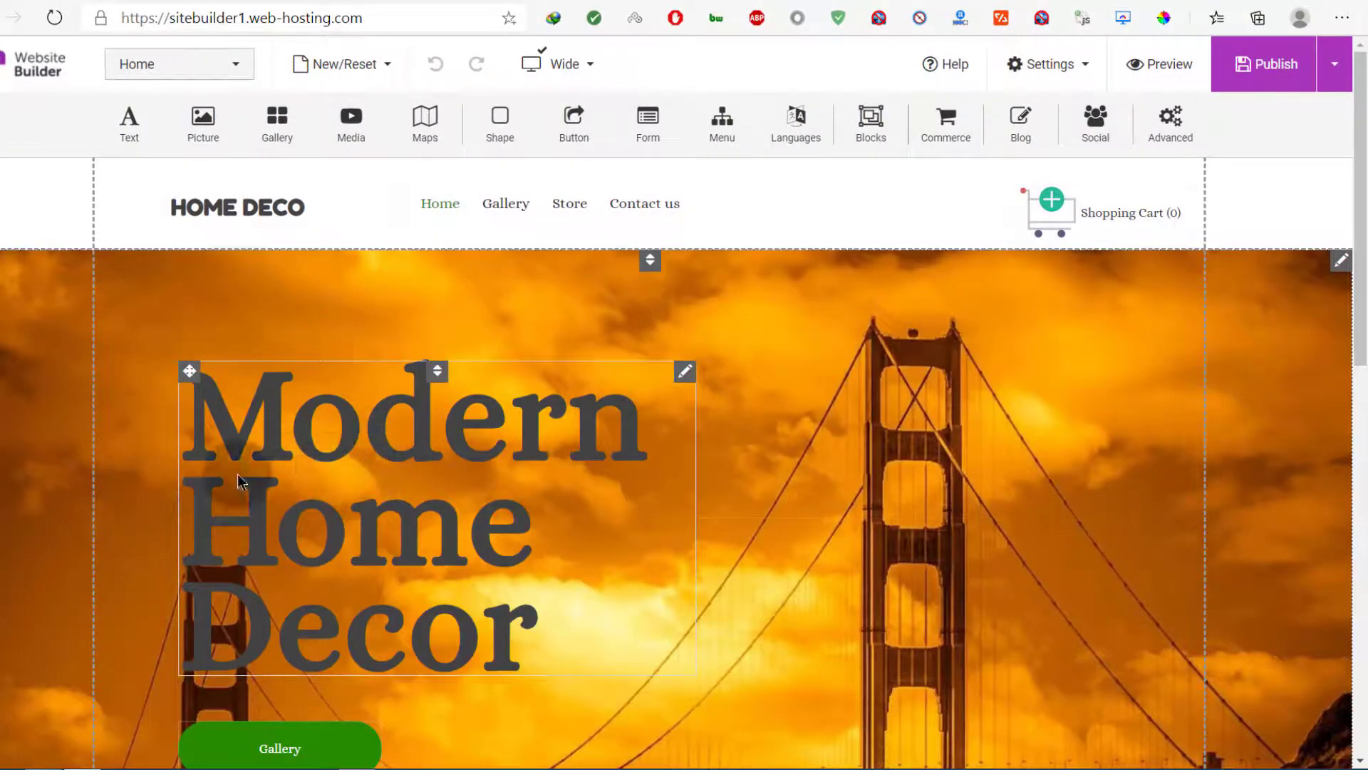
- Open the "Modern Home Decor" heading in the hero section for text editing
left_click(262, 434)
left_click(684, 371)
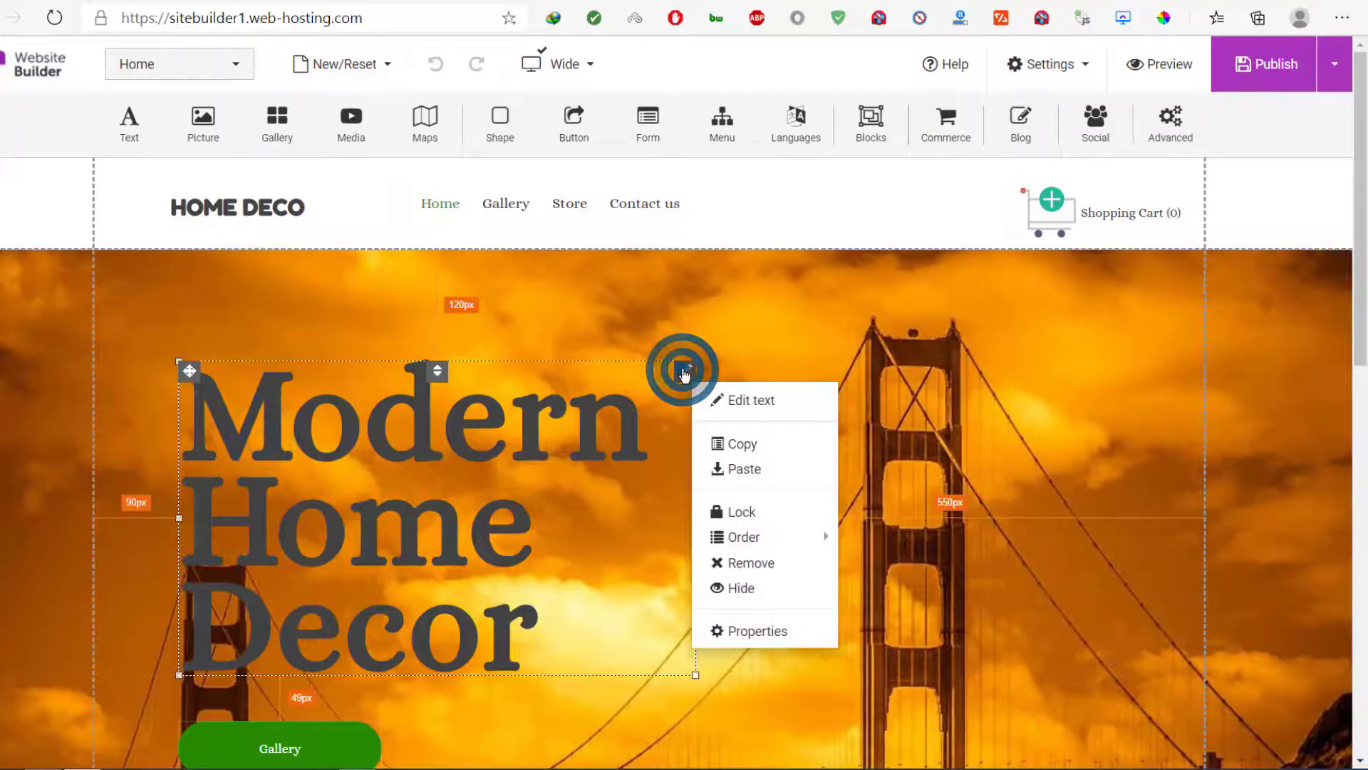
left_click(751, 408)
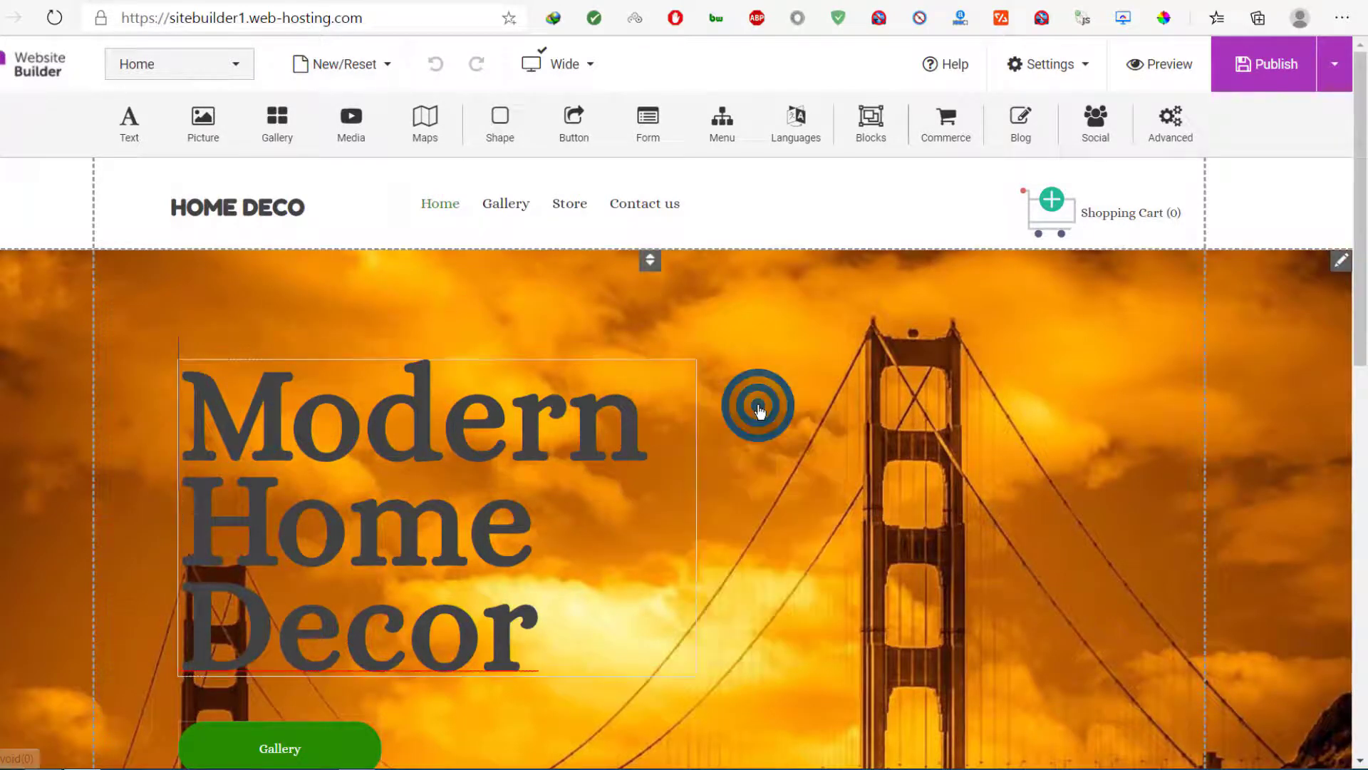
left_click(458, 501)
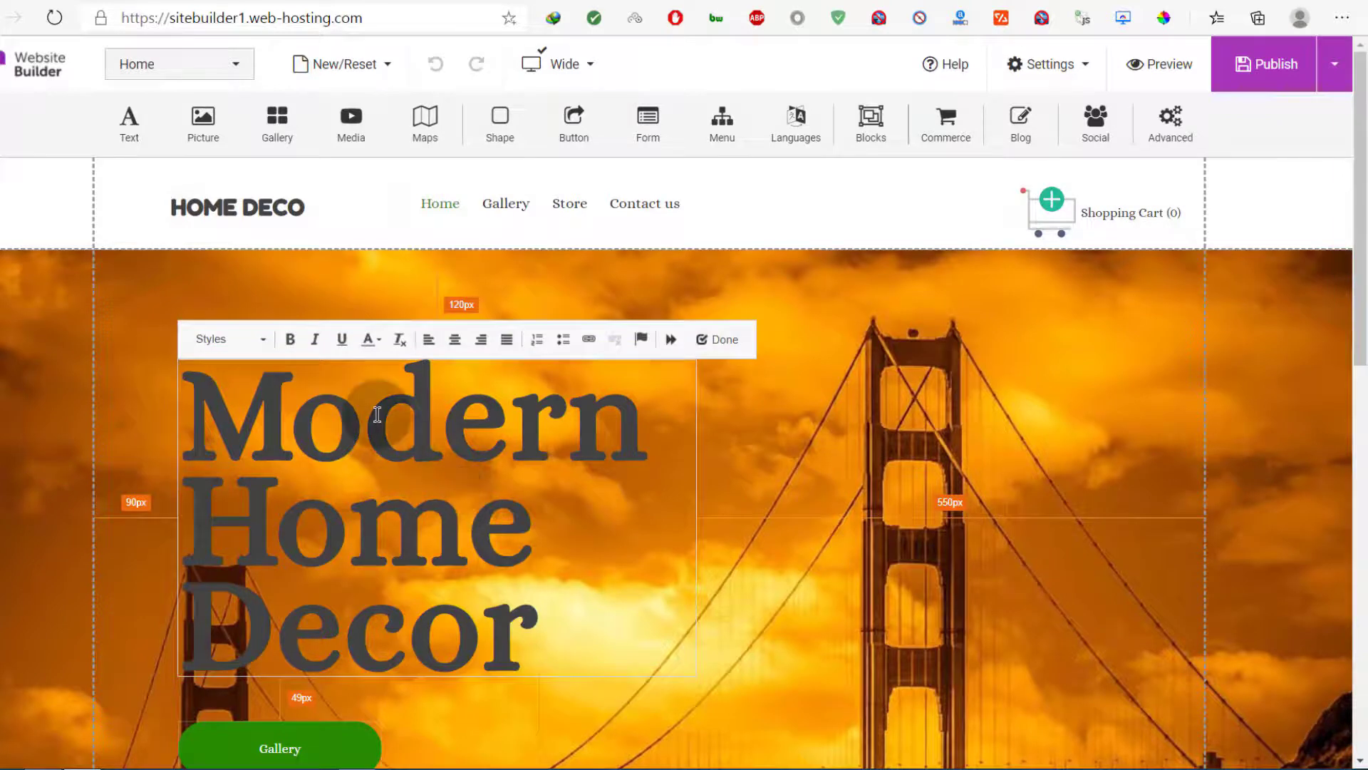
- Try to set the heading's text colour to #f5f5f5 without selecting its text
left_click(377, 337)
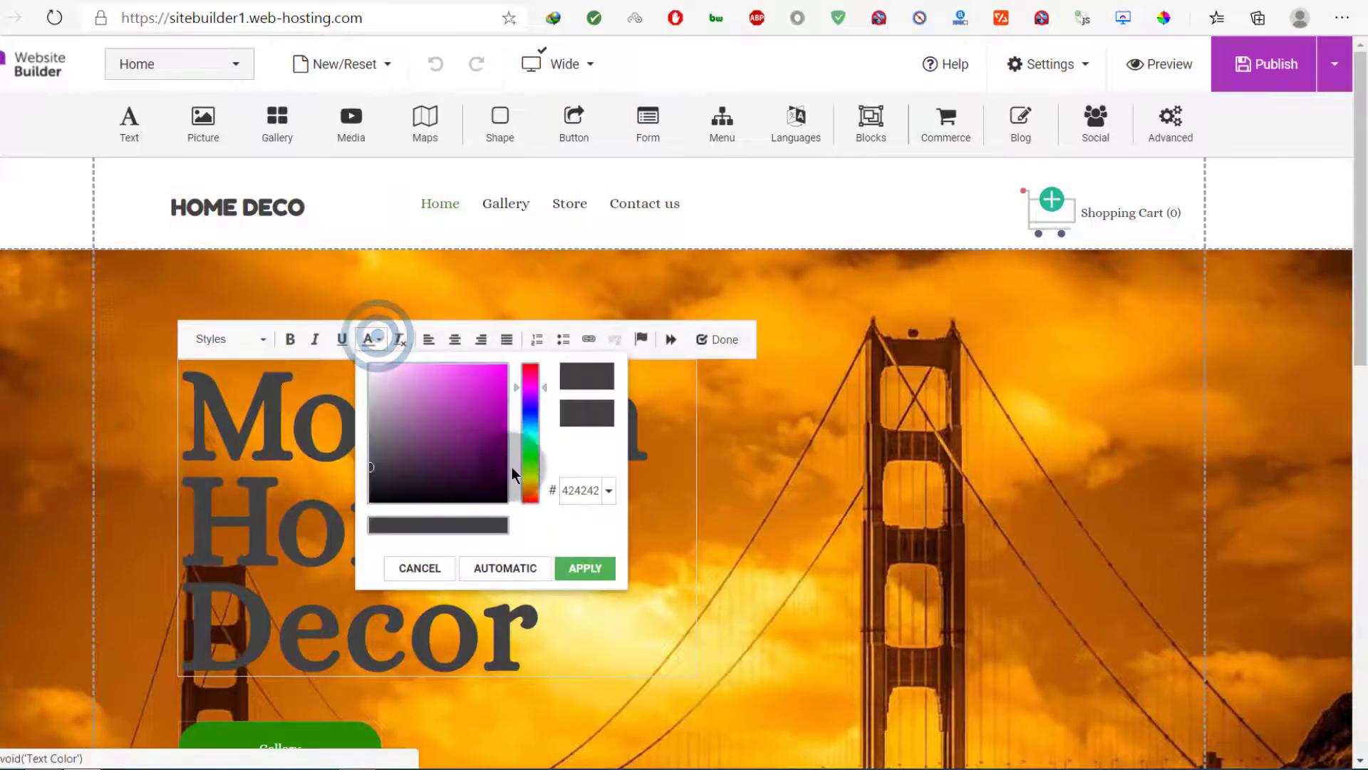
left_click(370, 369)
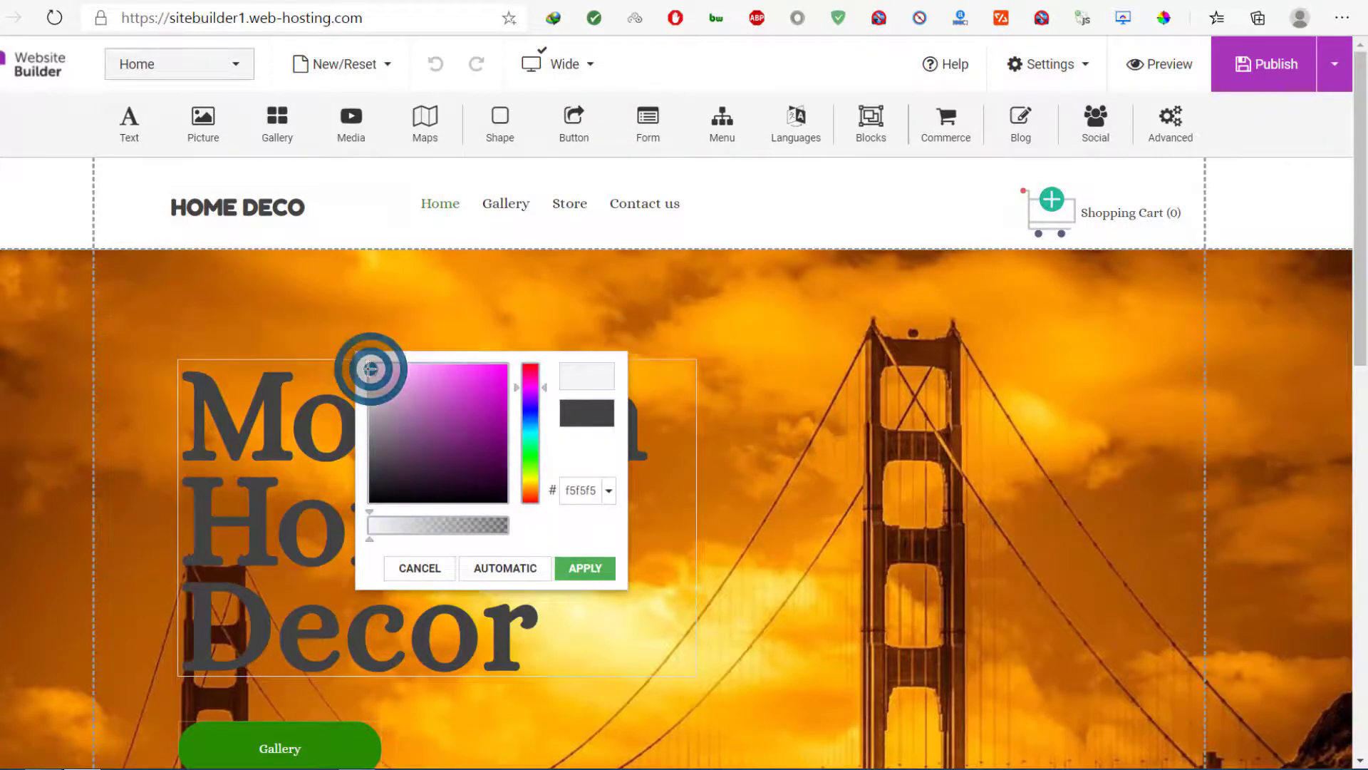
left_click(580, 636)
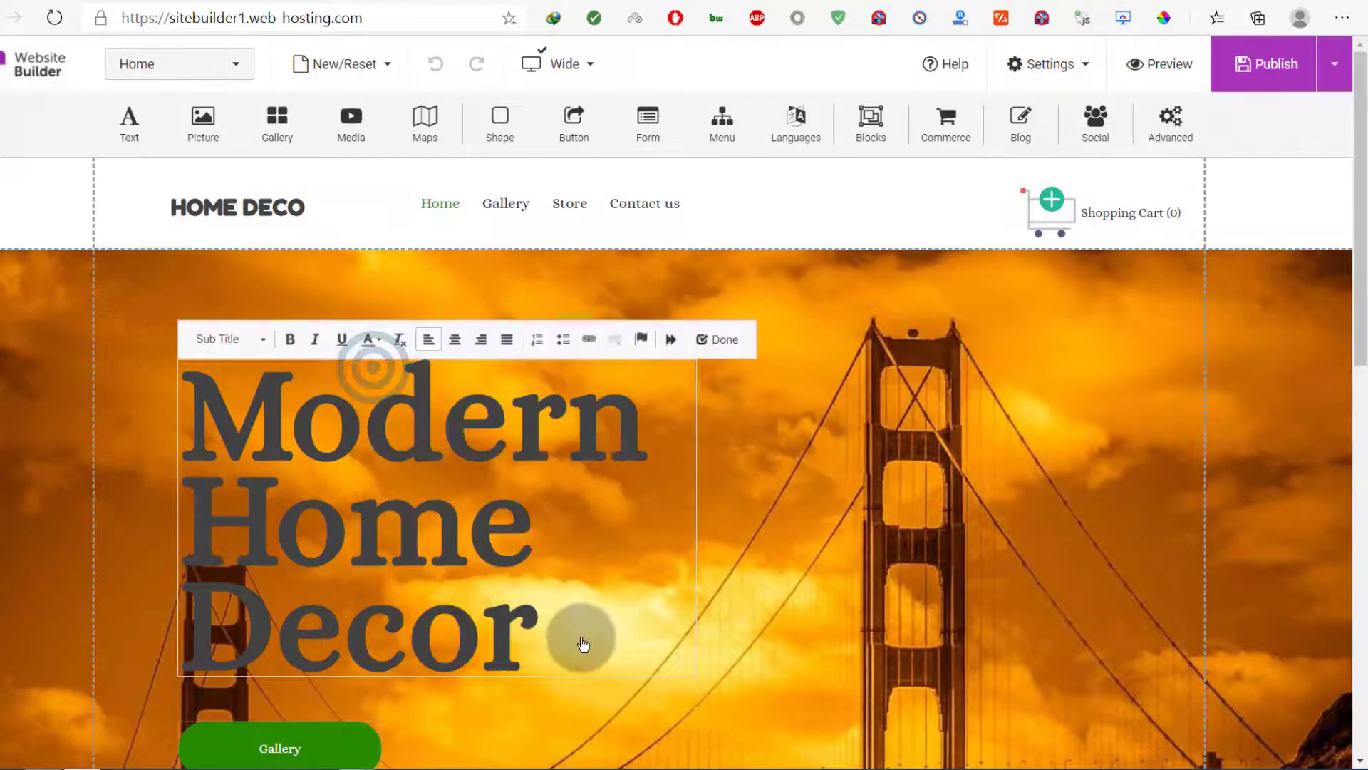
- Select the whole "Modern Home Decor" heading text and apply white (#ffffff) as its text colour
double_click(390, 521)
left_click(390, 520)
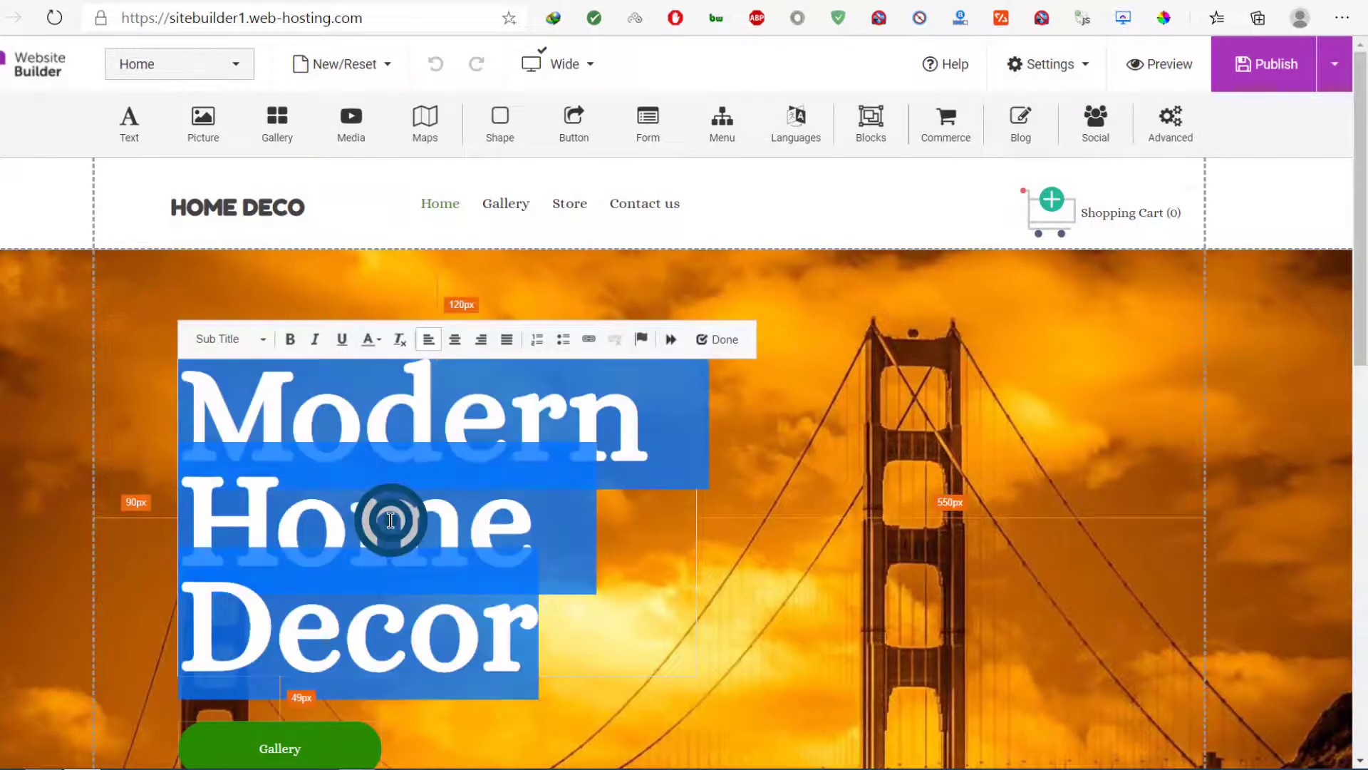
left_click(378, 339)
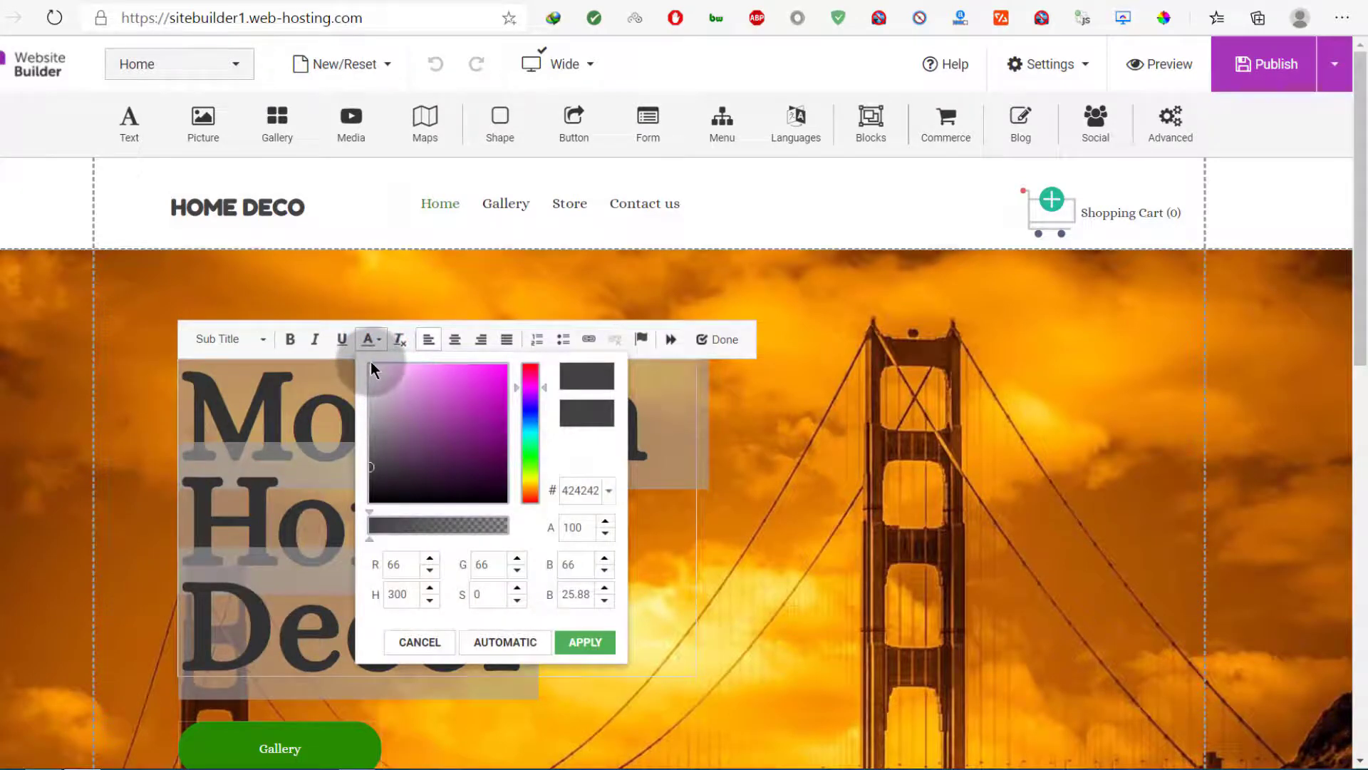
left_click(370, 365)
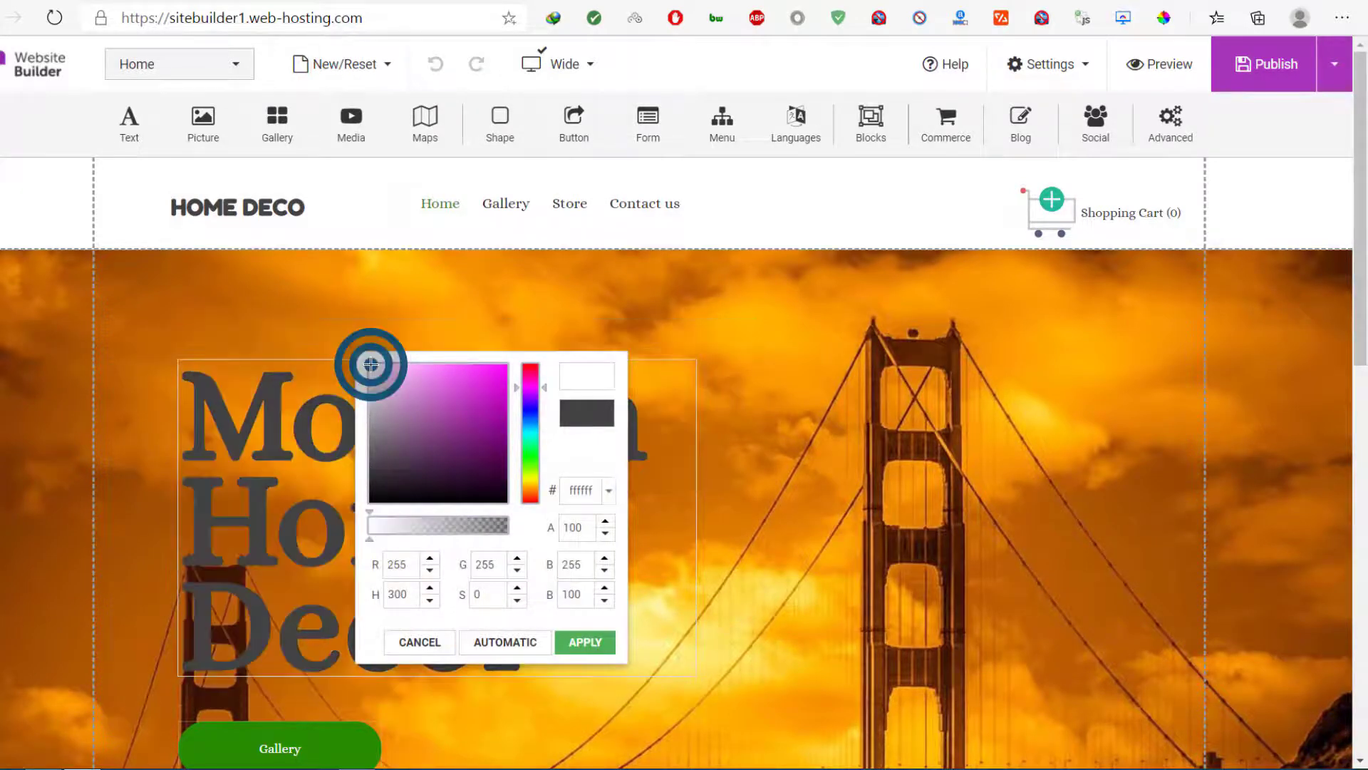
left_click(432, 388)
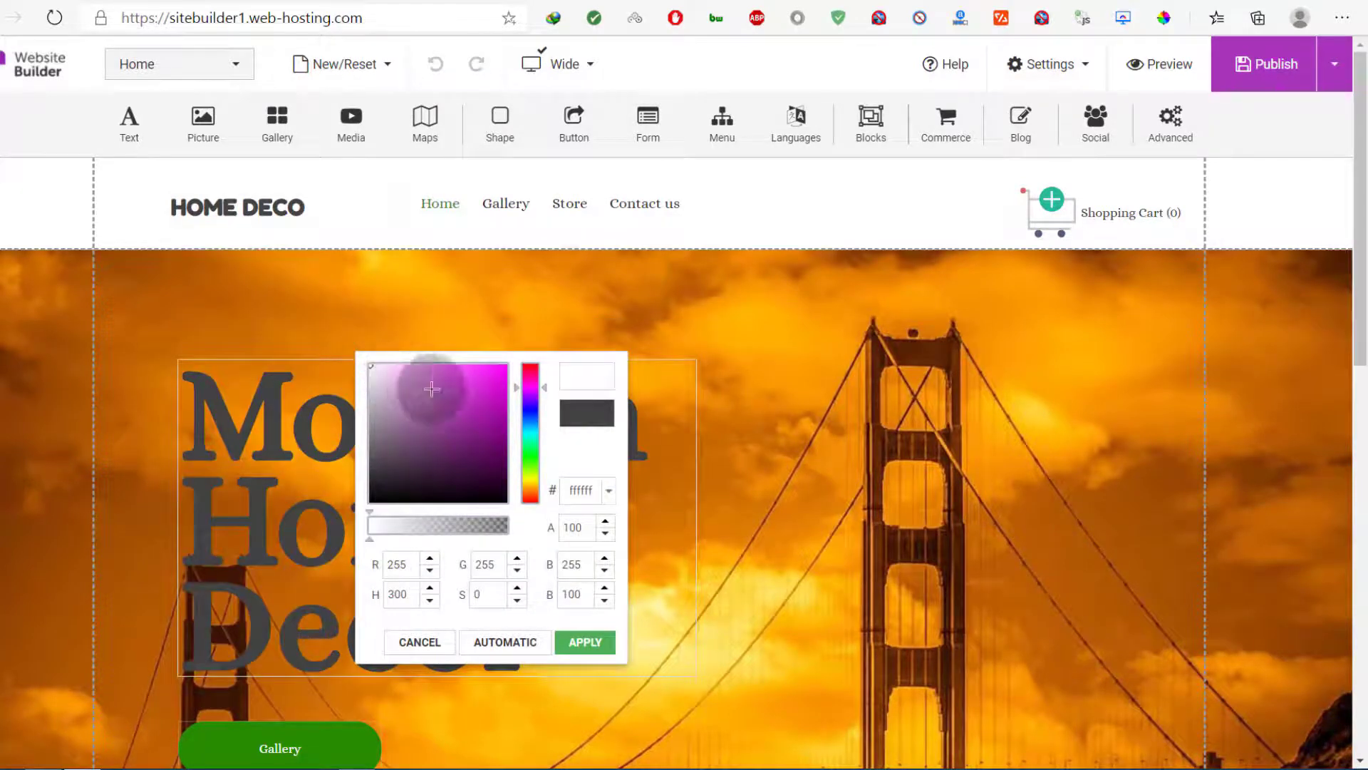
left_click(583, 646)
left_click(566, 536)
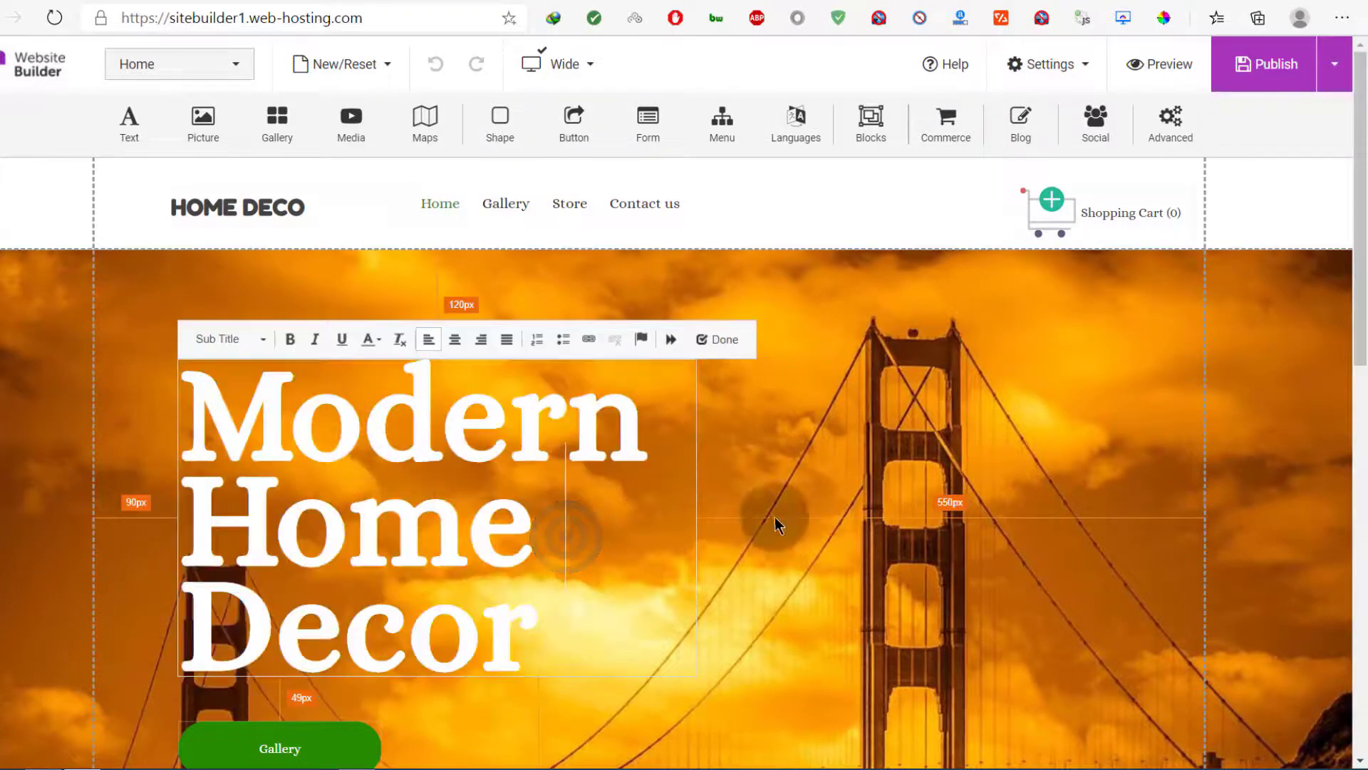
left_click(798, 472)
- Add a Masonry picture gallery to the Home page in the empty area below the three products
scroll(593, 493, "down", 4)
scroll(467, 416, "up", 4)
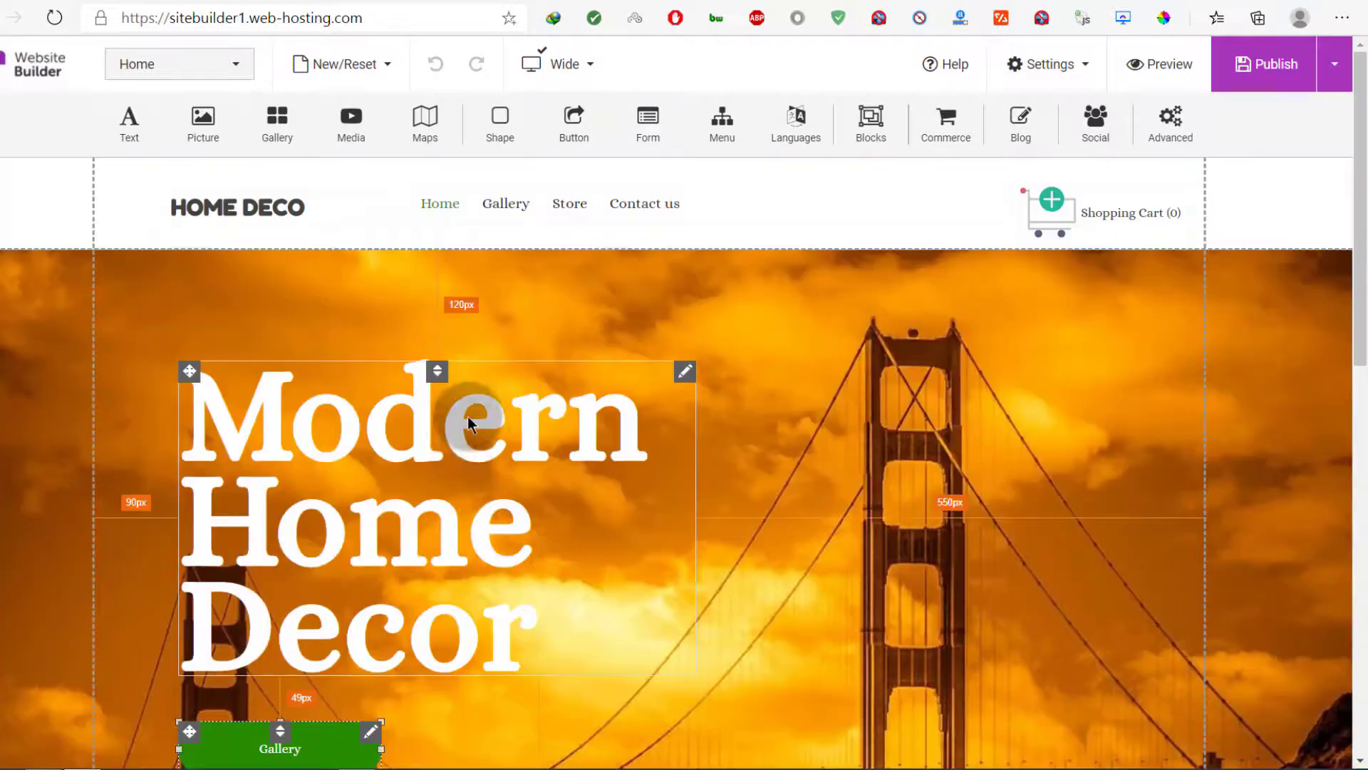
scroll(463, 455, "down", 2)
scroll(463, 454, "down", 10)
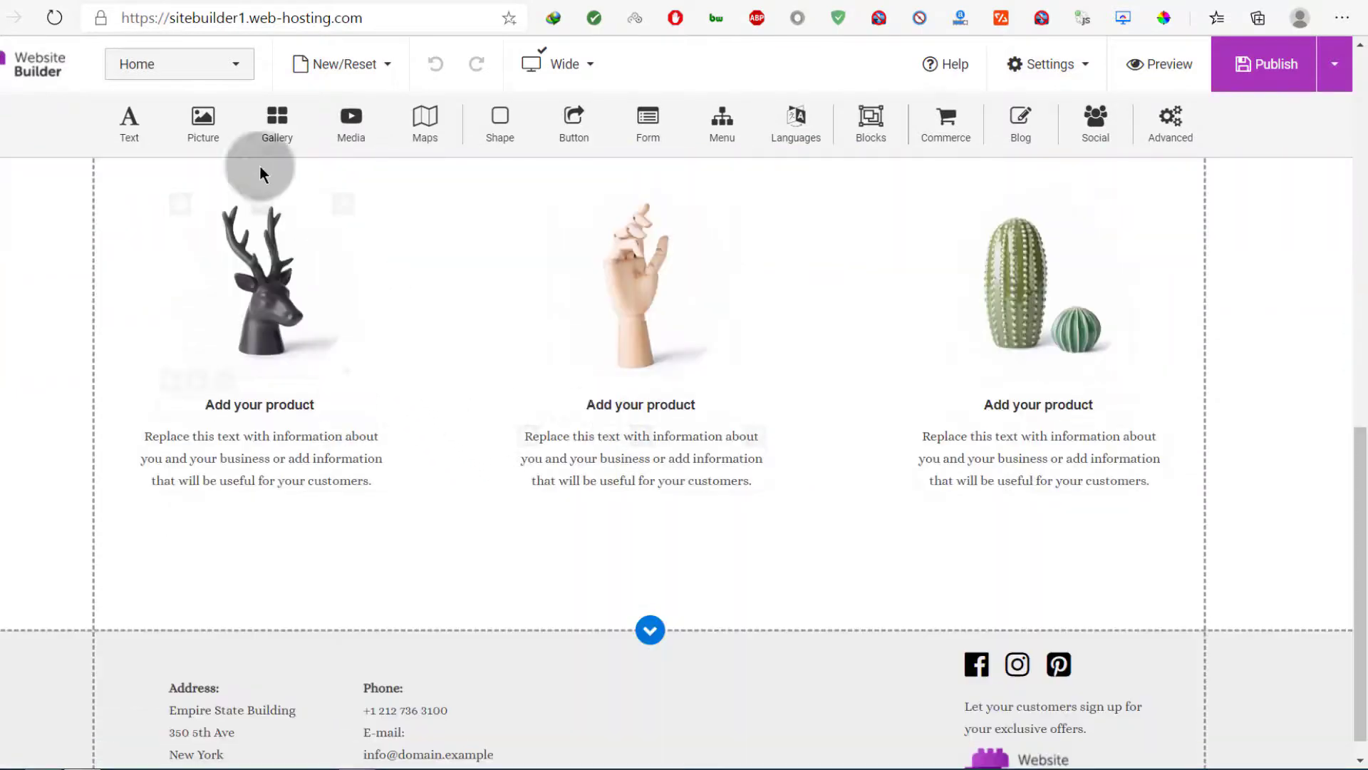
left_click(186, 75)
left_click(468, 272)
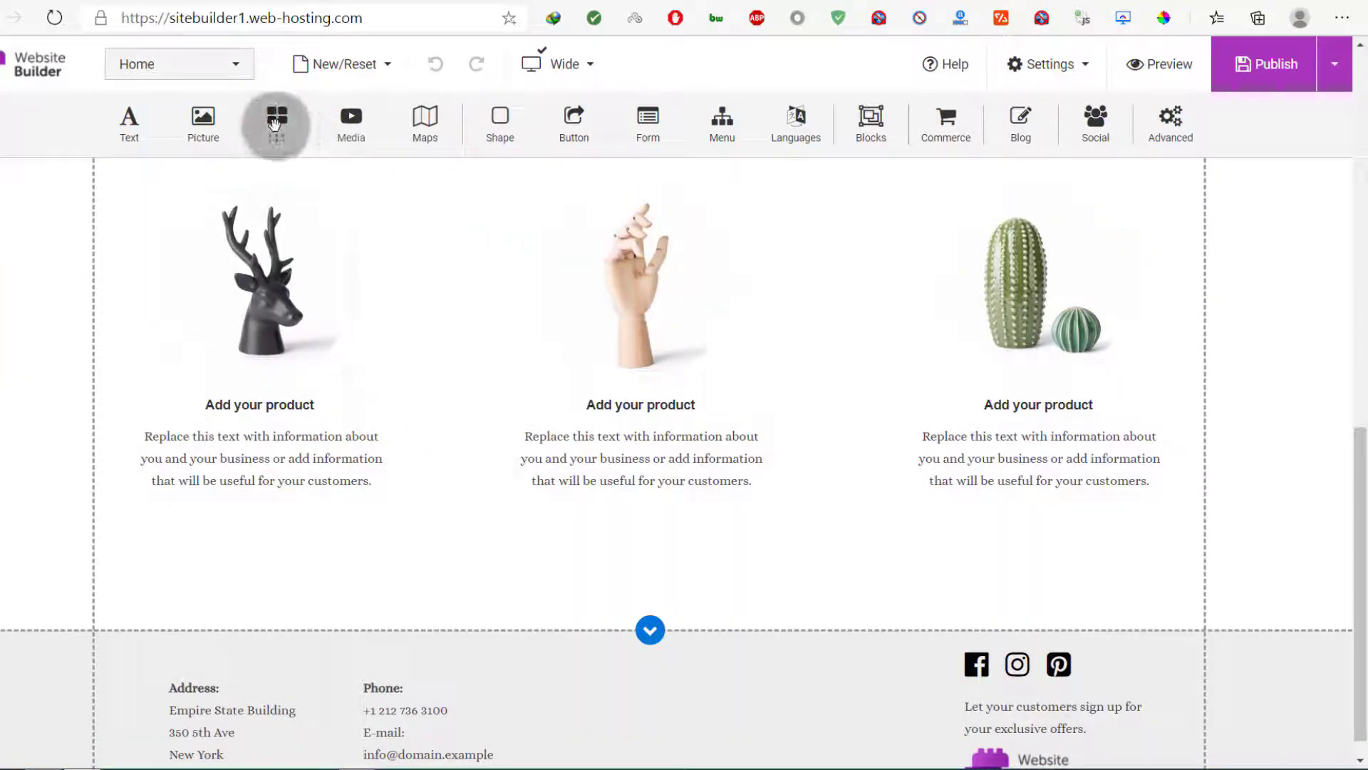
left_click_drag(274, 124, 290, 590)
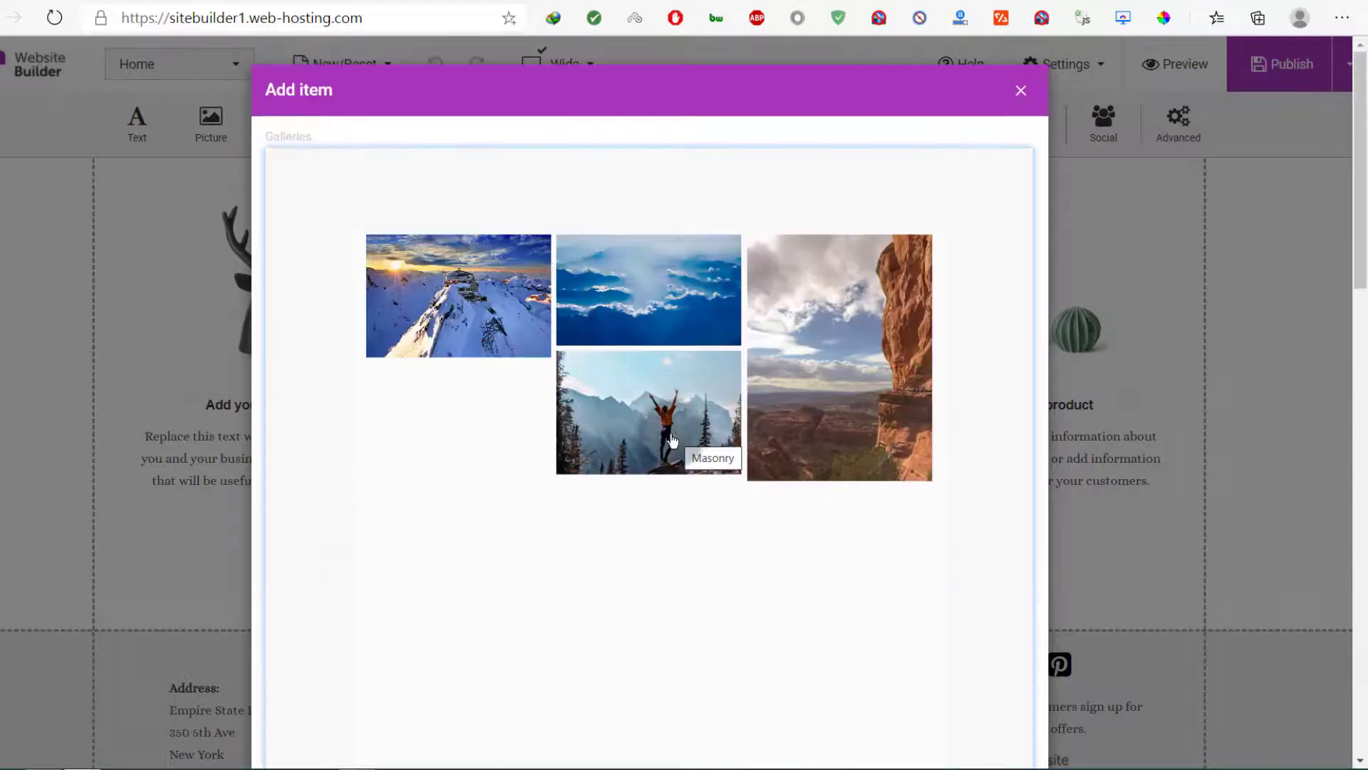
left_click(438, 287)
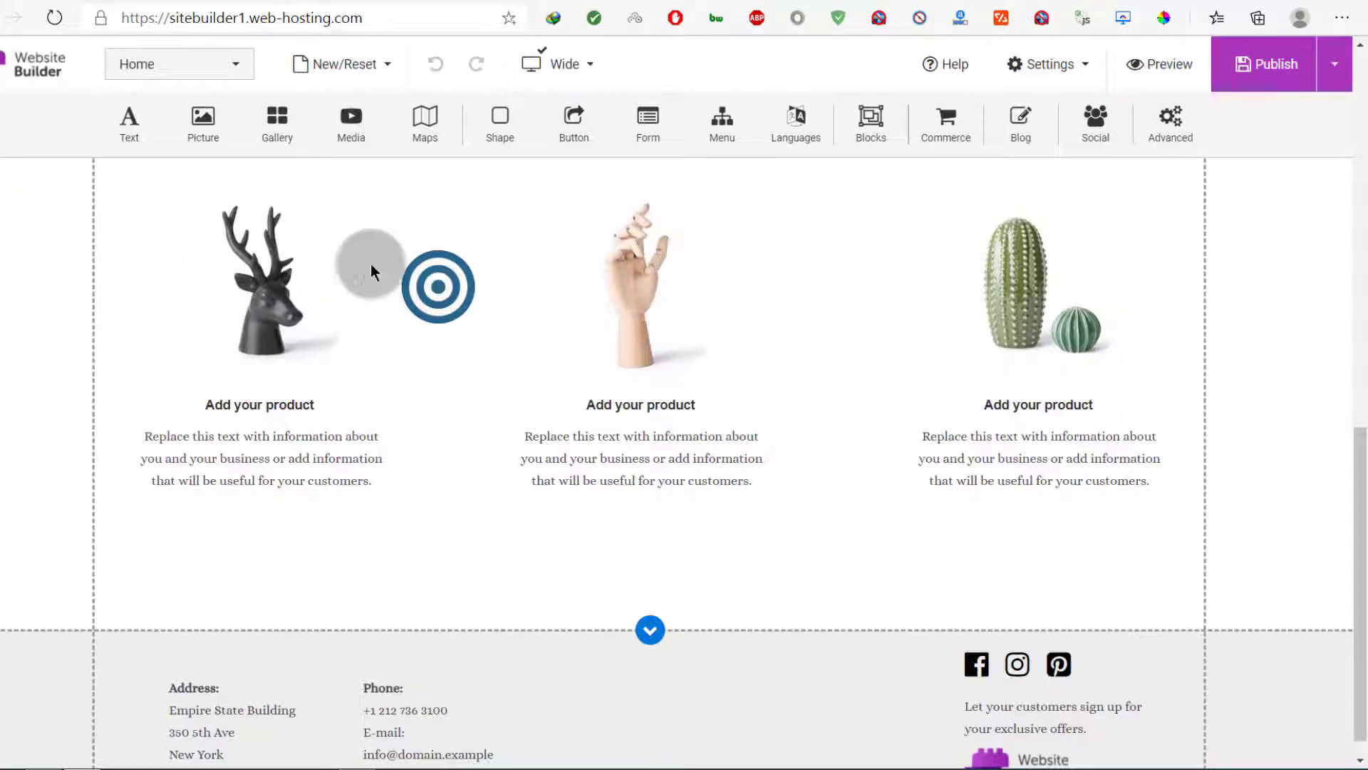
mouse_move(371, 265)
left_mouse_down()
mouse_move(185, 379)
mouse_move(176, 371)
mouse_move(550, 726)
mouse_move(484, 766)
mouse_move(437, 724)
mouse_move(442, 736)
mouse_move(370, 567)
mouse_move(422, 482)
mouse_move(503, 508)
mouse_move(515, 489)
left_mouse_up()
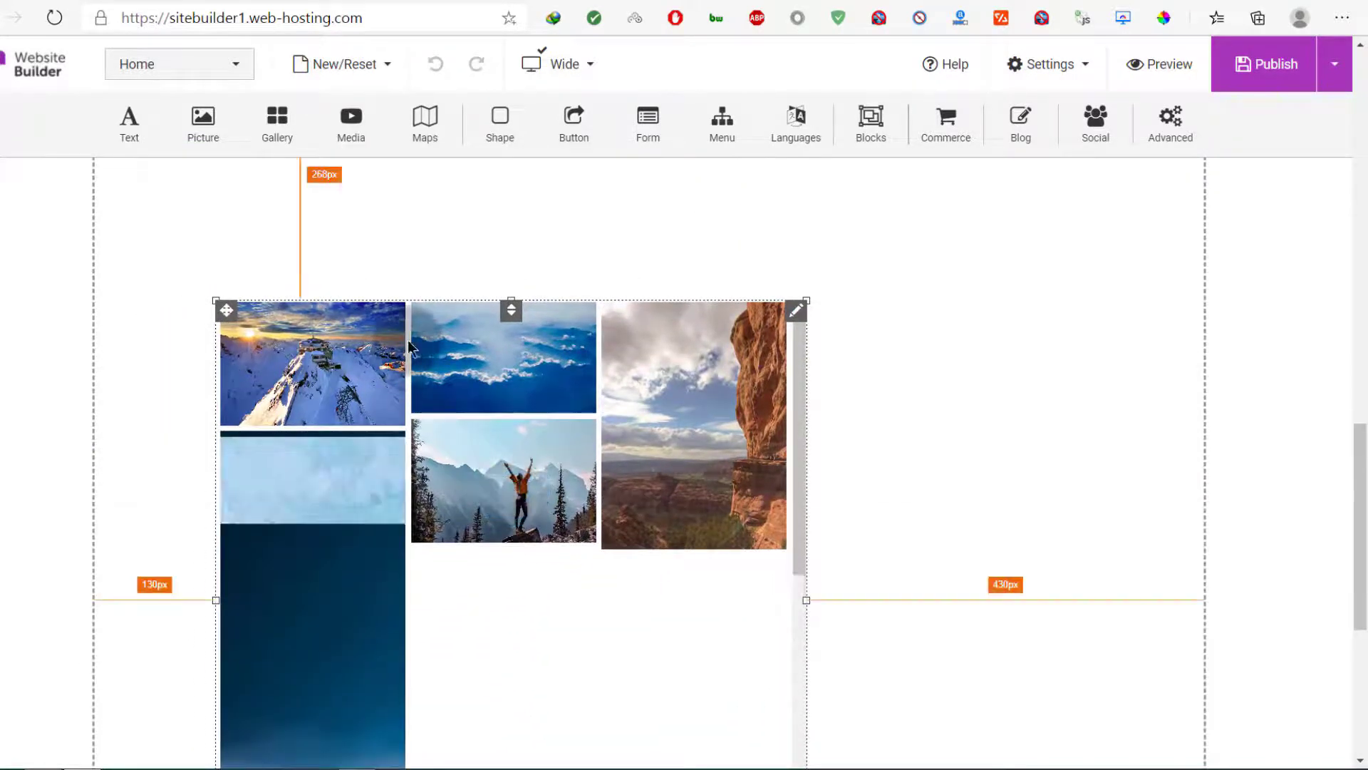
- Move the gallery up to just below the product descriptions and widen it to span the content area
scroll(441, 321, "up", 3)
left_click_drag(423, 536, 303, 329)
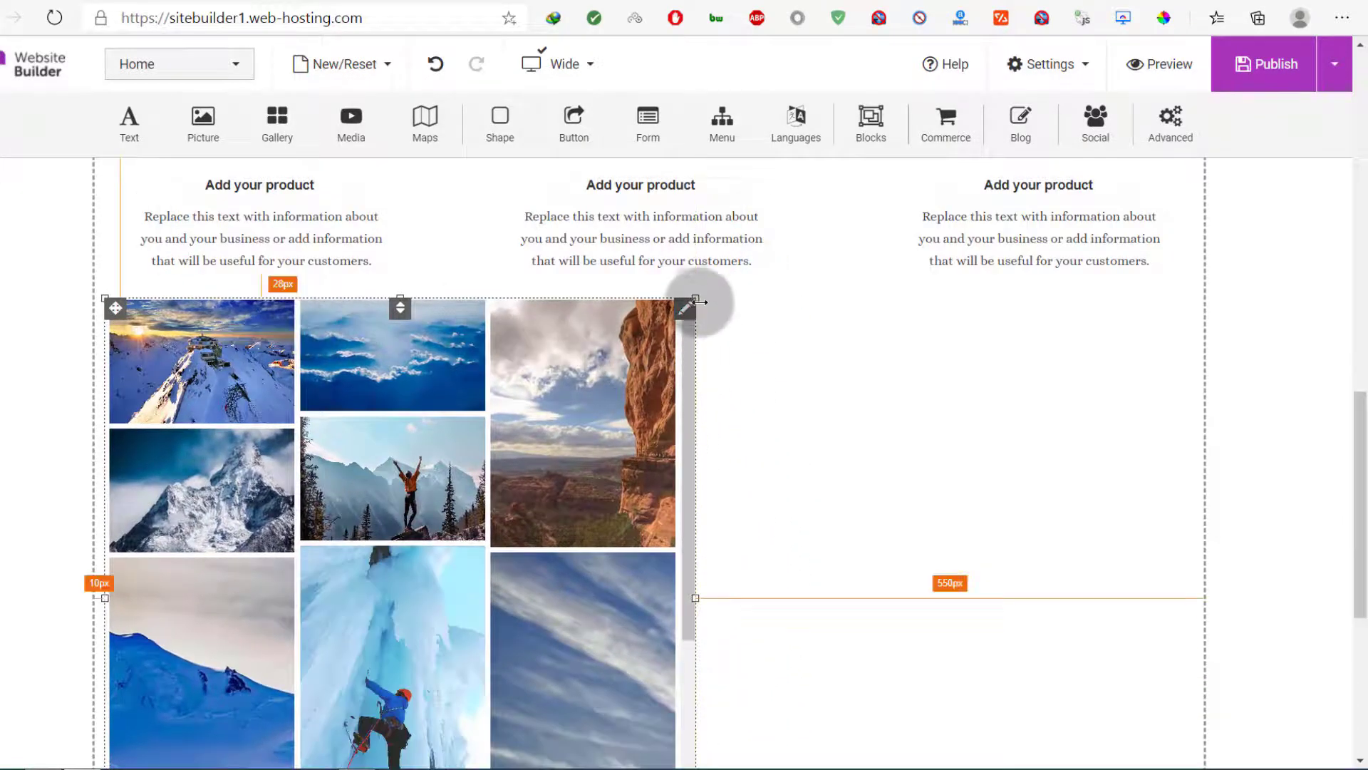
left_click_drag(697, 297, 1197, 305)
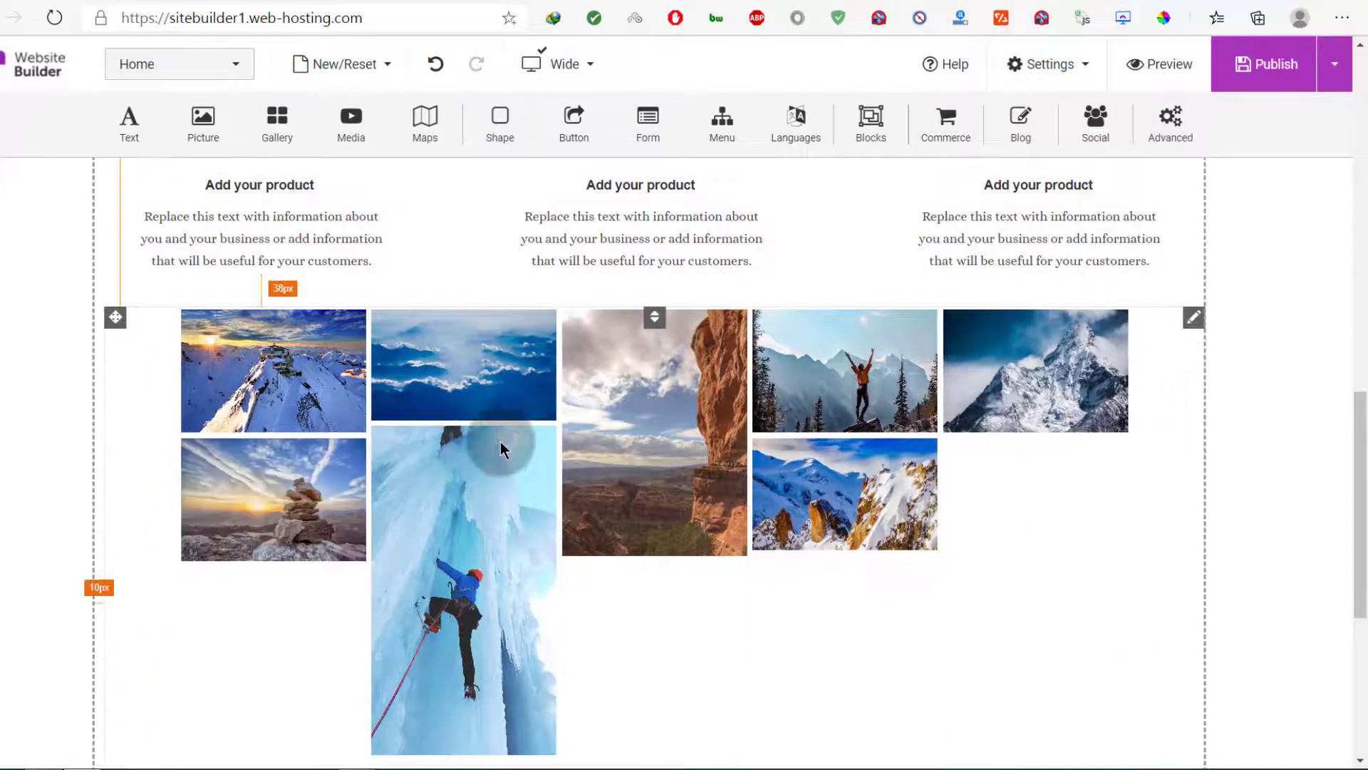
- Change the gallery type to Slideshow in its properties, check the caption settings, and apply
left_click(269, 529)
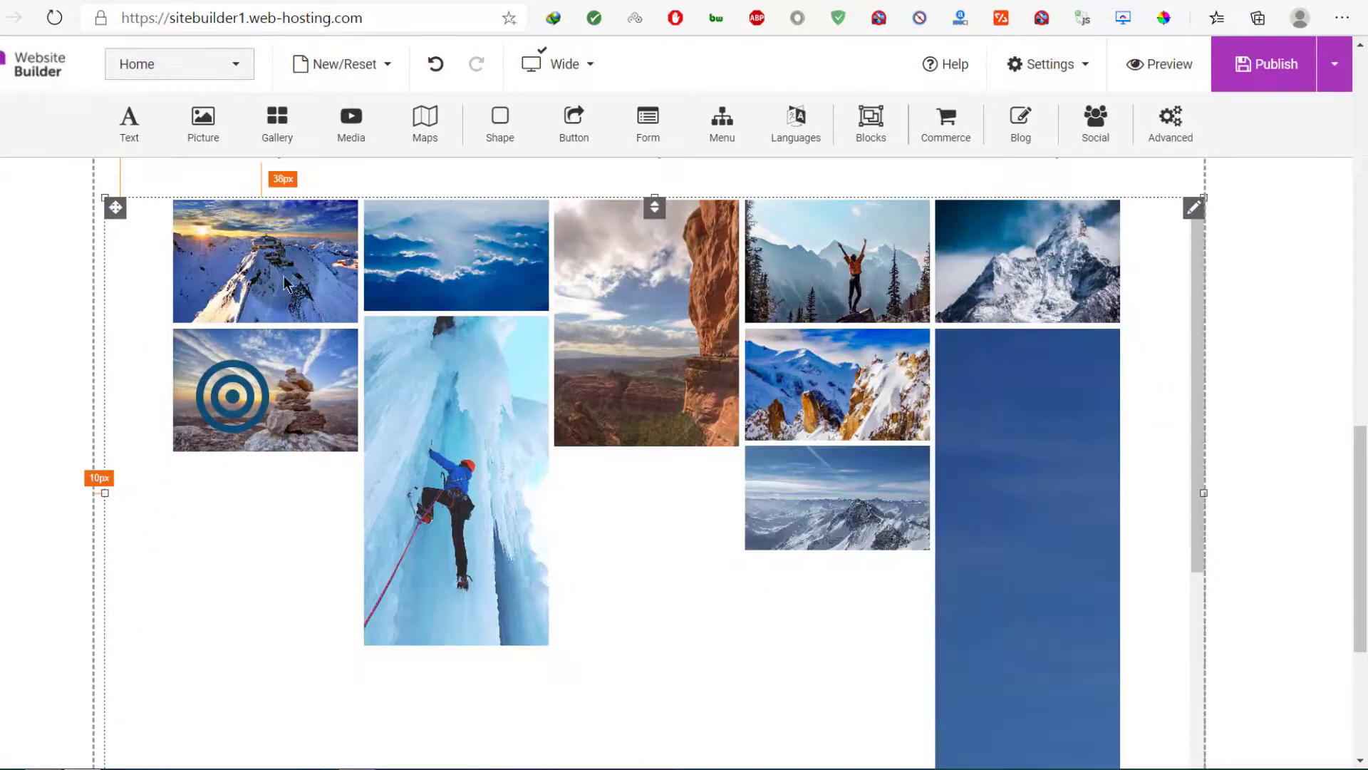
left_click(1194, 208)
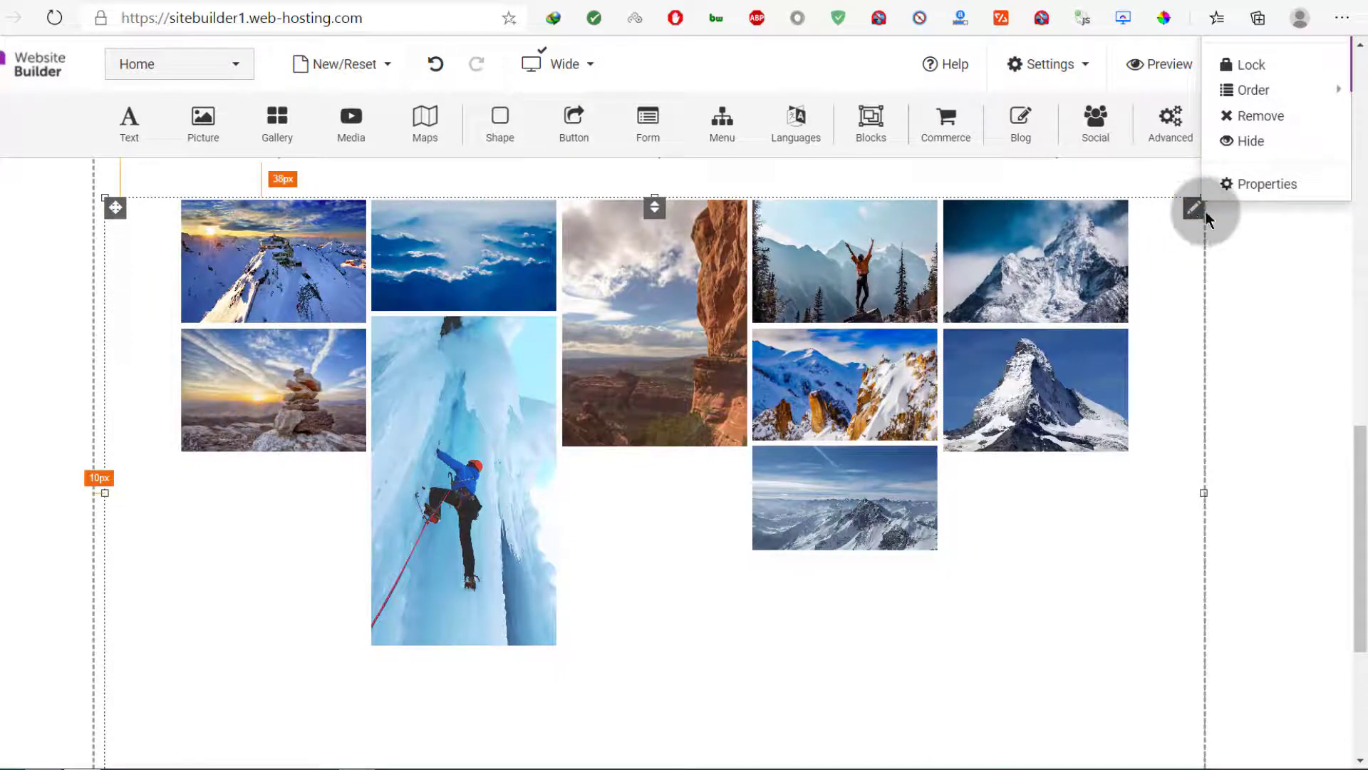
left_click(1252, 183)
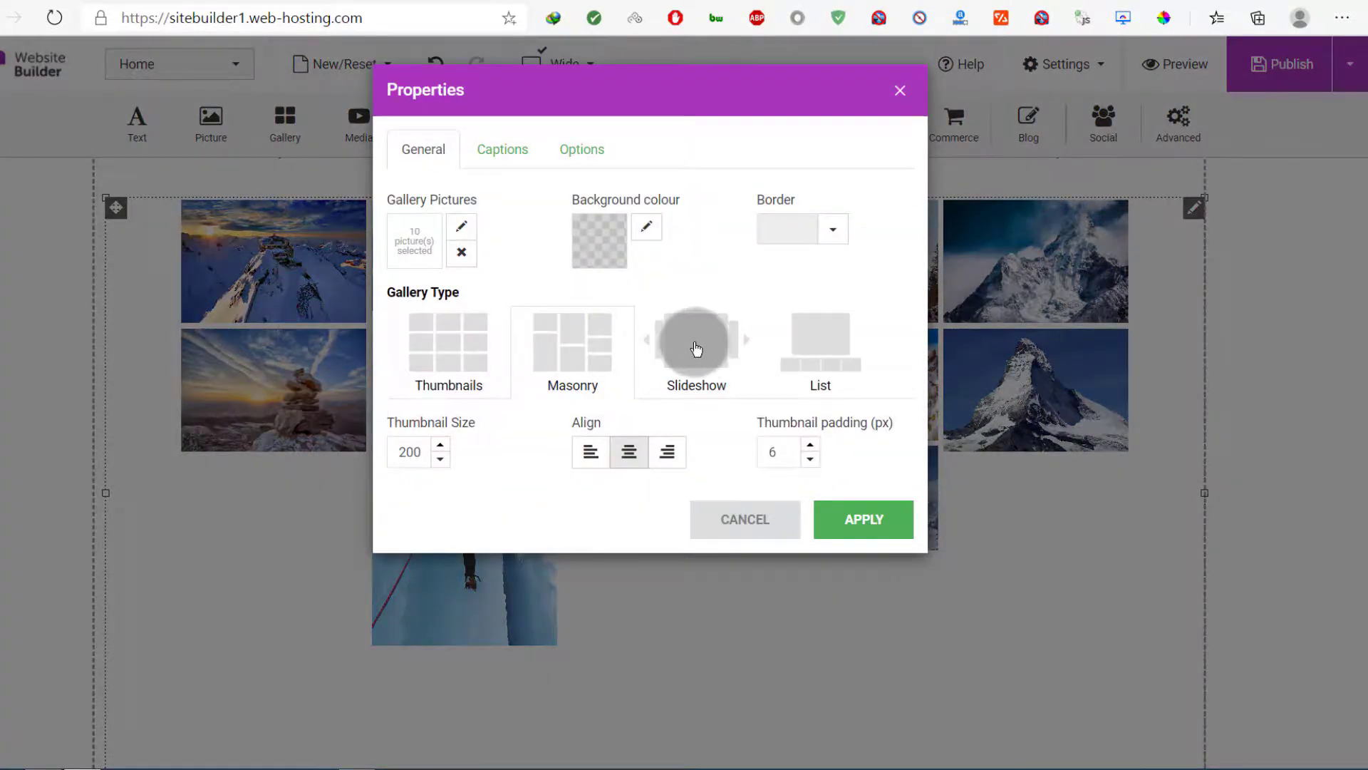
left_click(697, 349)
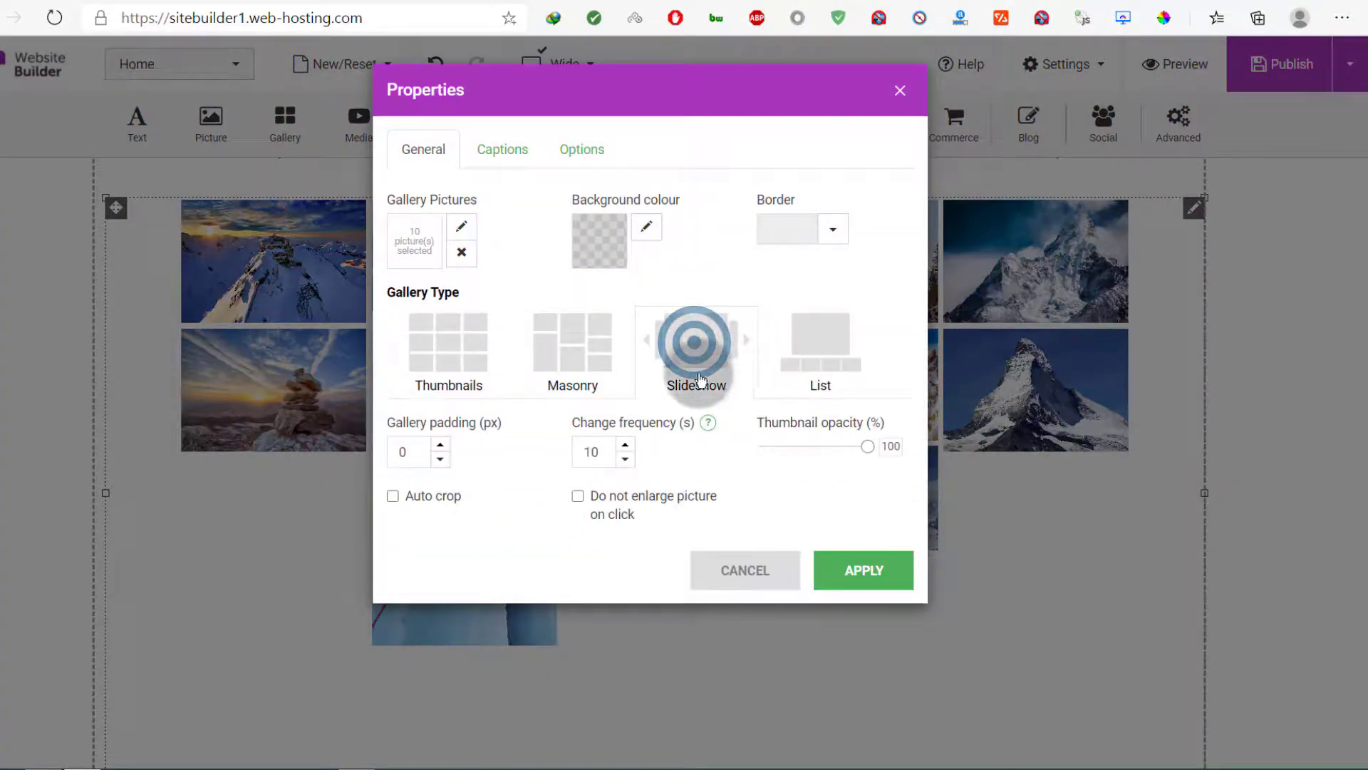
left_click(499, 139)
left_click(582, 151)
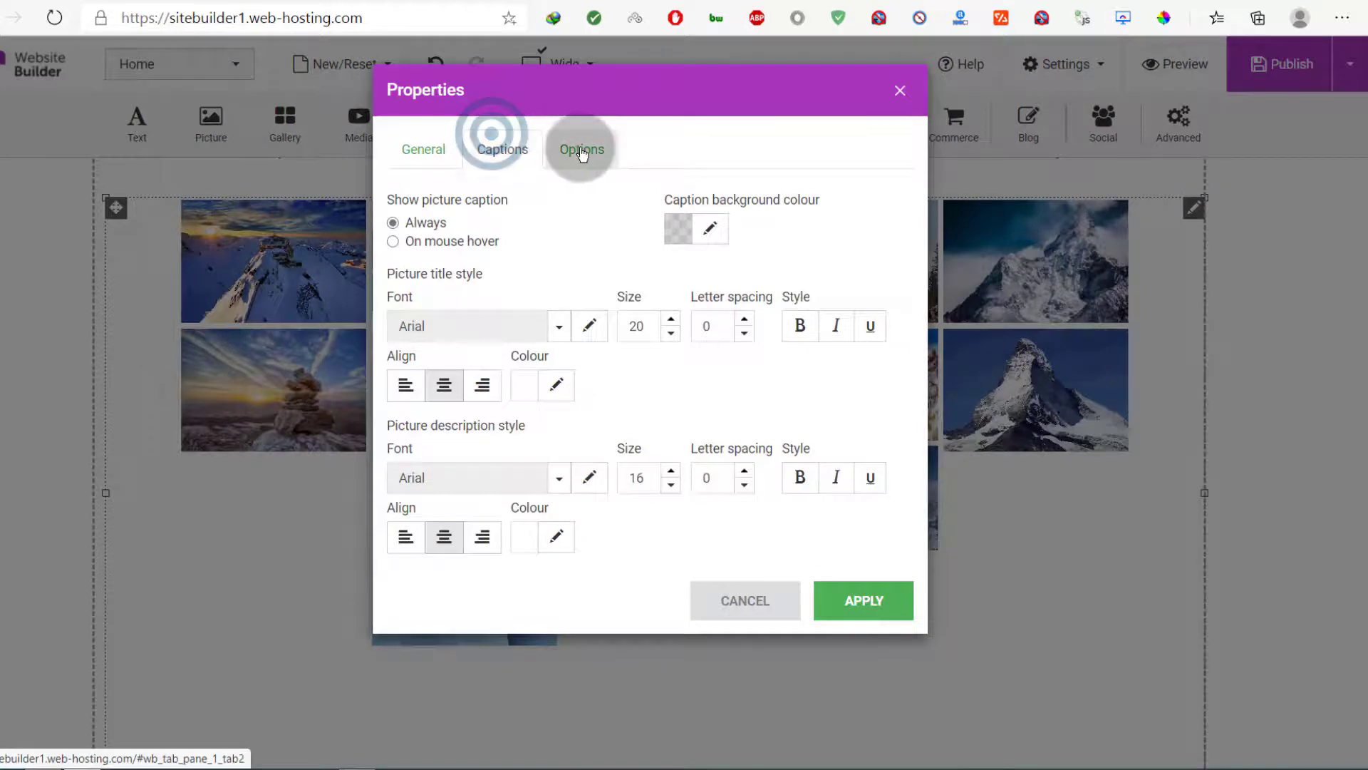
left_click(499, 151)
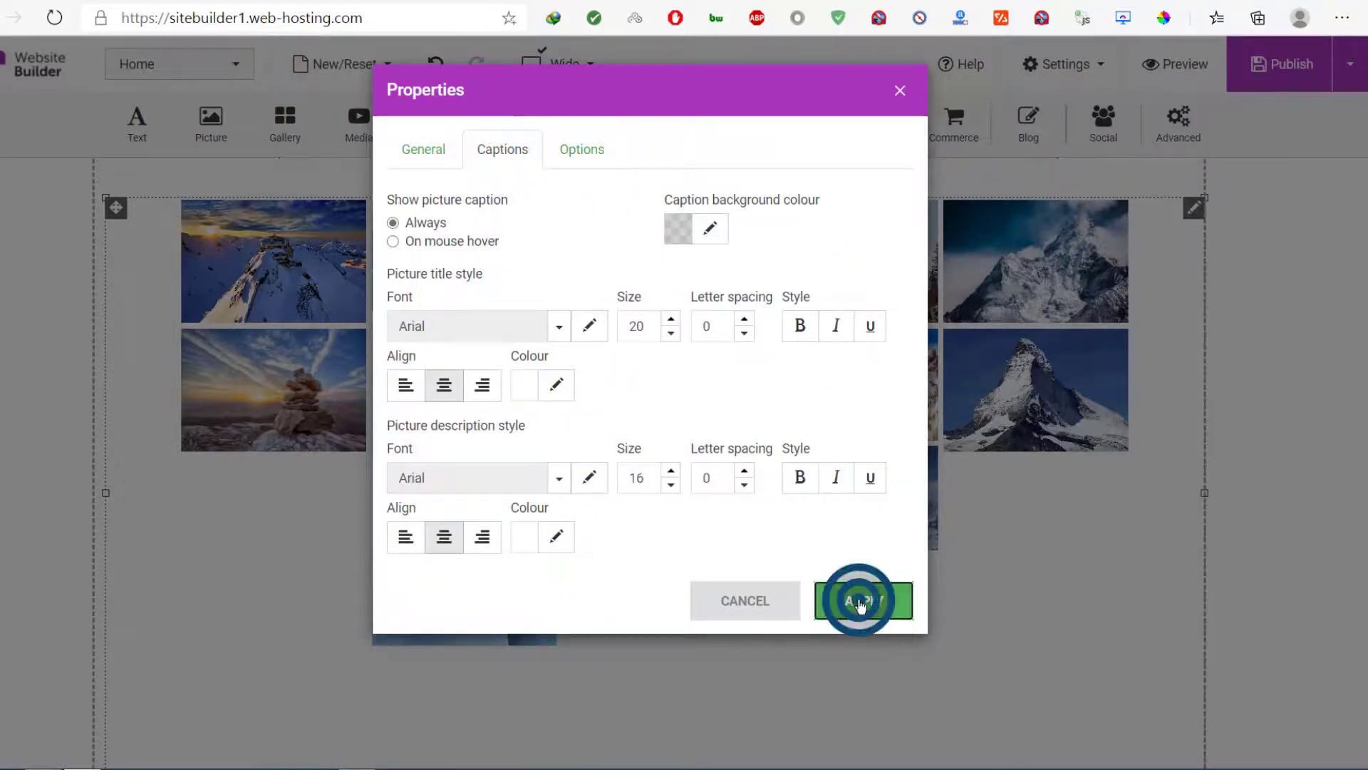
left_click(860, 602)
scroll(632, 425, "down", 2)
scroll(605, 540, "up", 5)
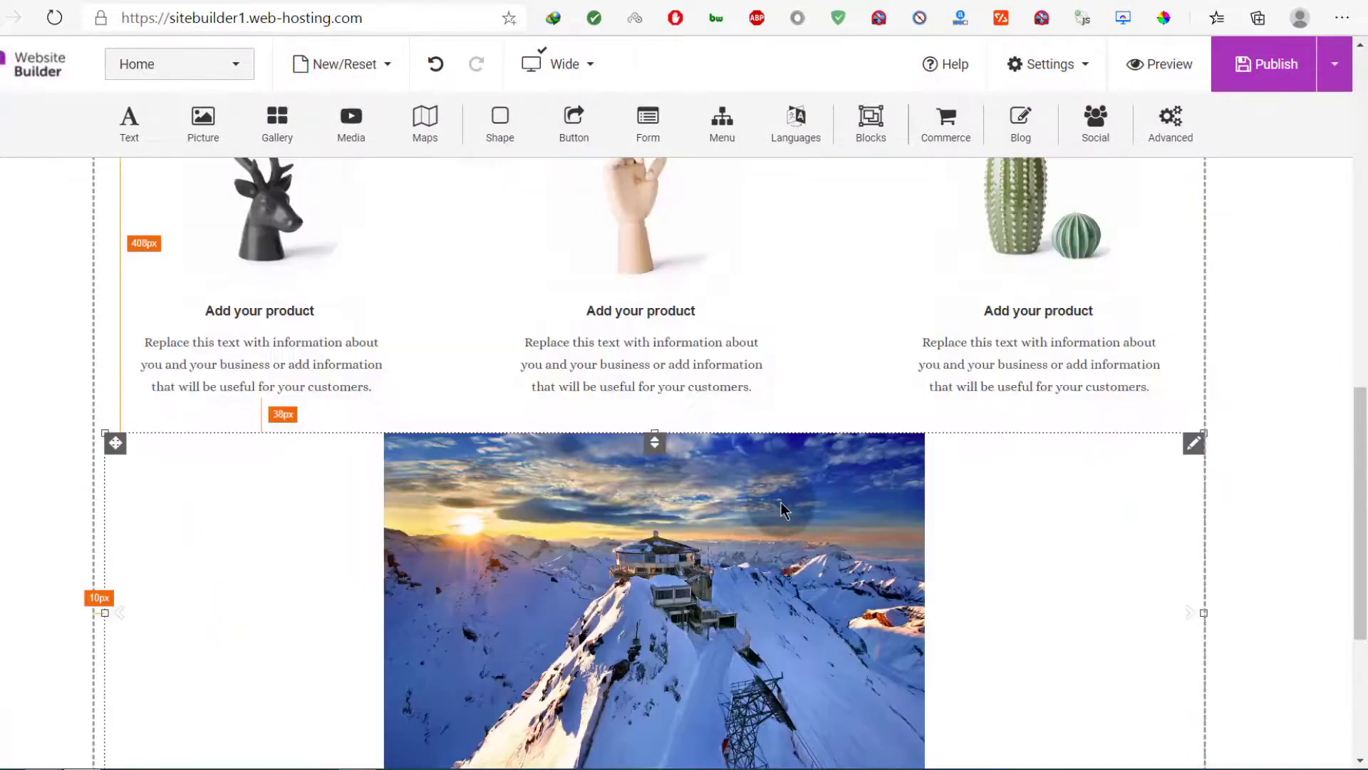
scroll(330, 407, "up", 5)
scroll(345, 419, "down", 6)
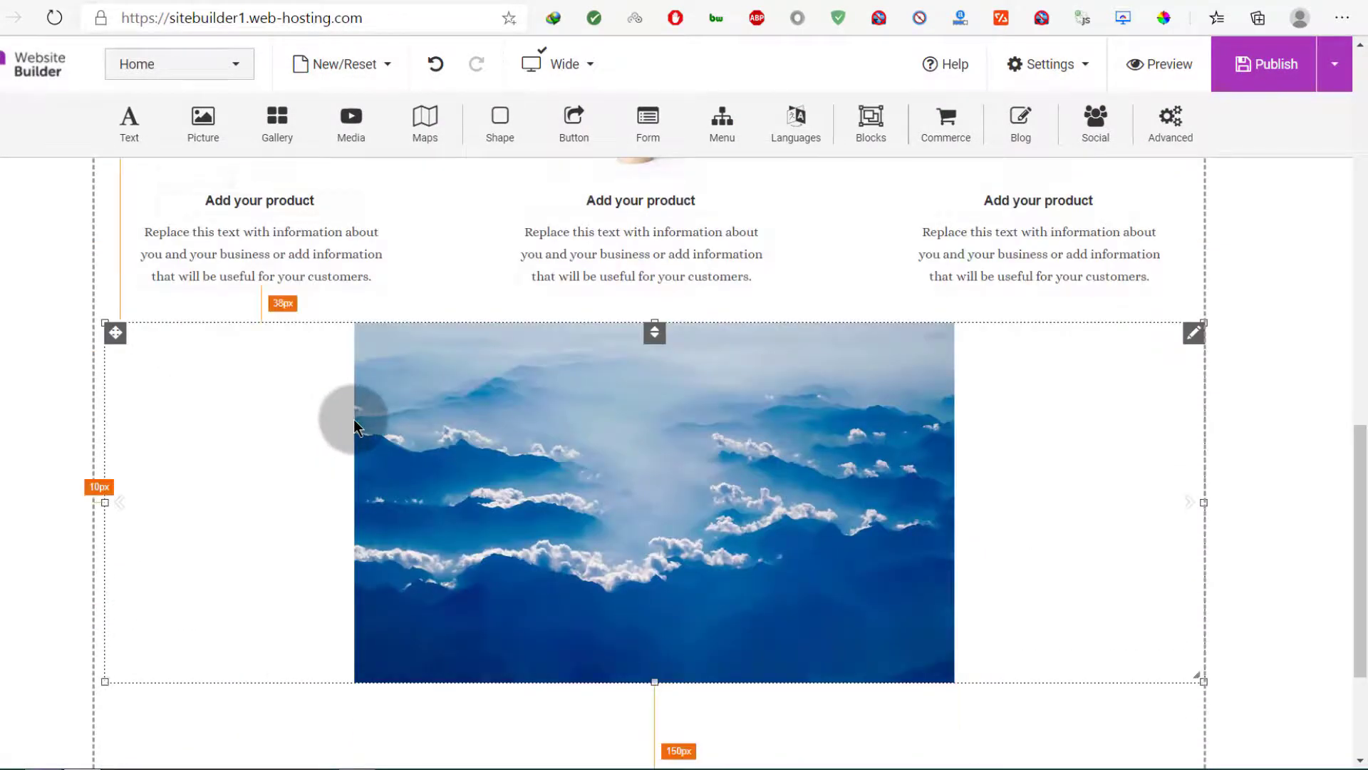
scroll(335, 413, "up", 10)
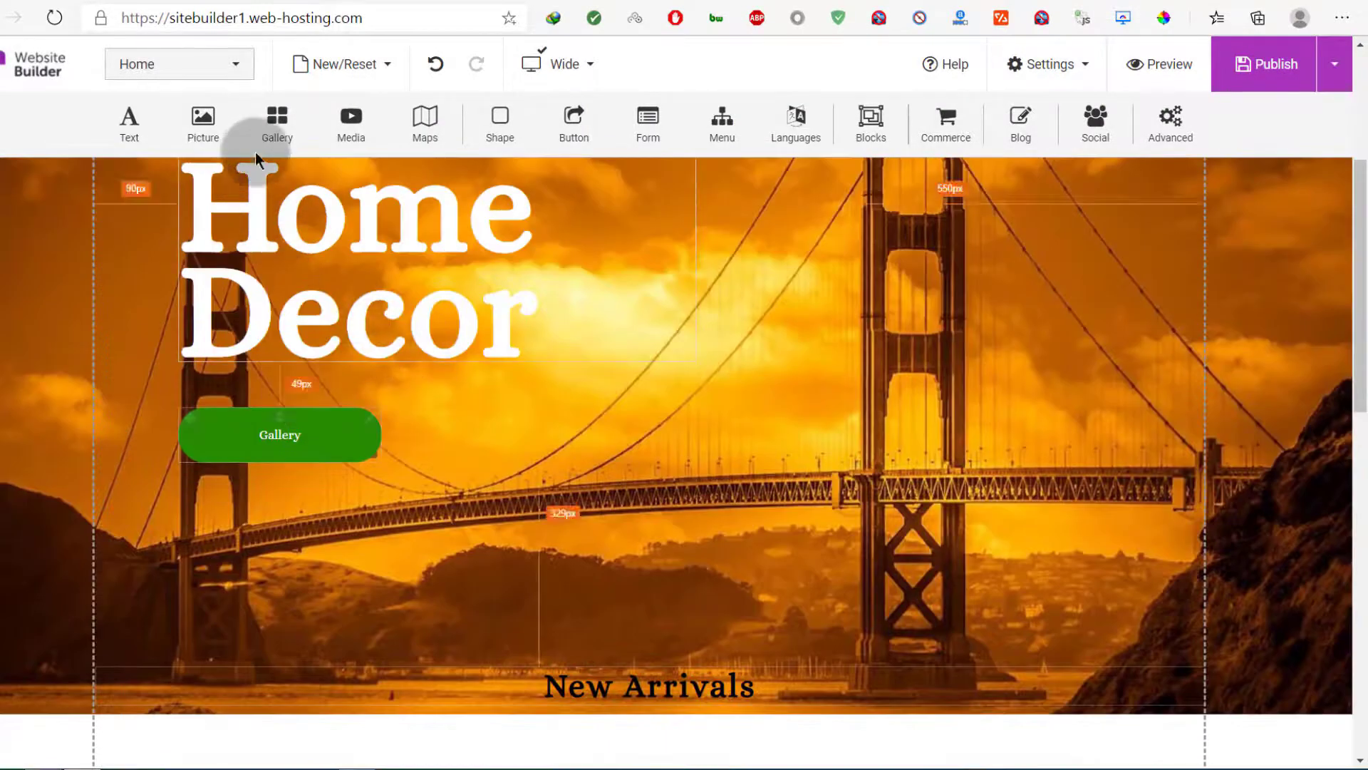
- Add the green "Page title" text below the product descriptions and shift the gallery down to make room for it
left_click_drag(139, 130, 455, 419)
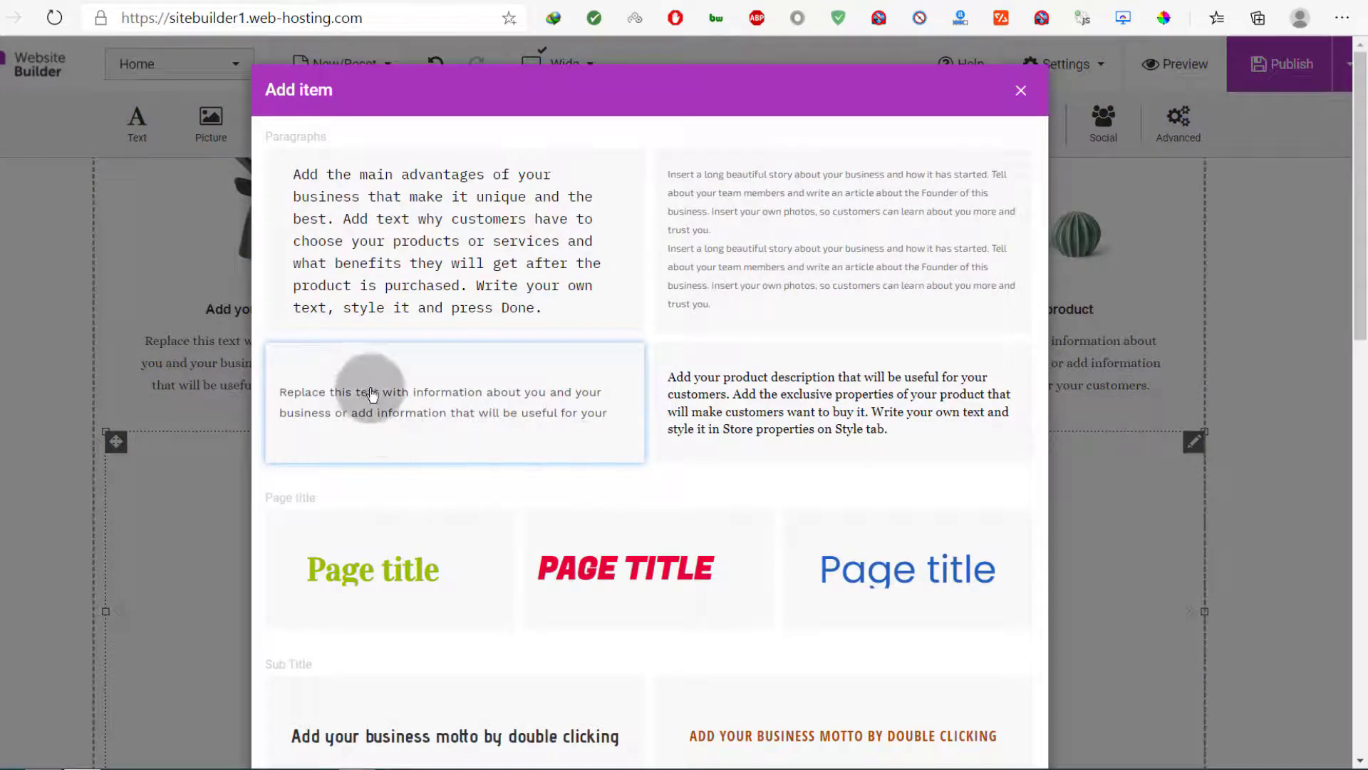
left_click(389, 579)
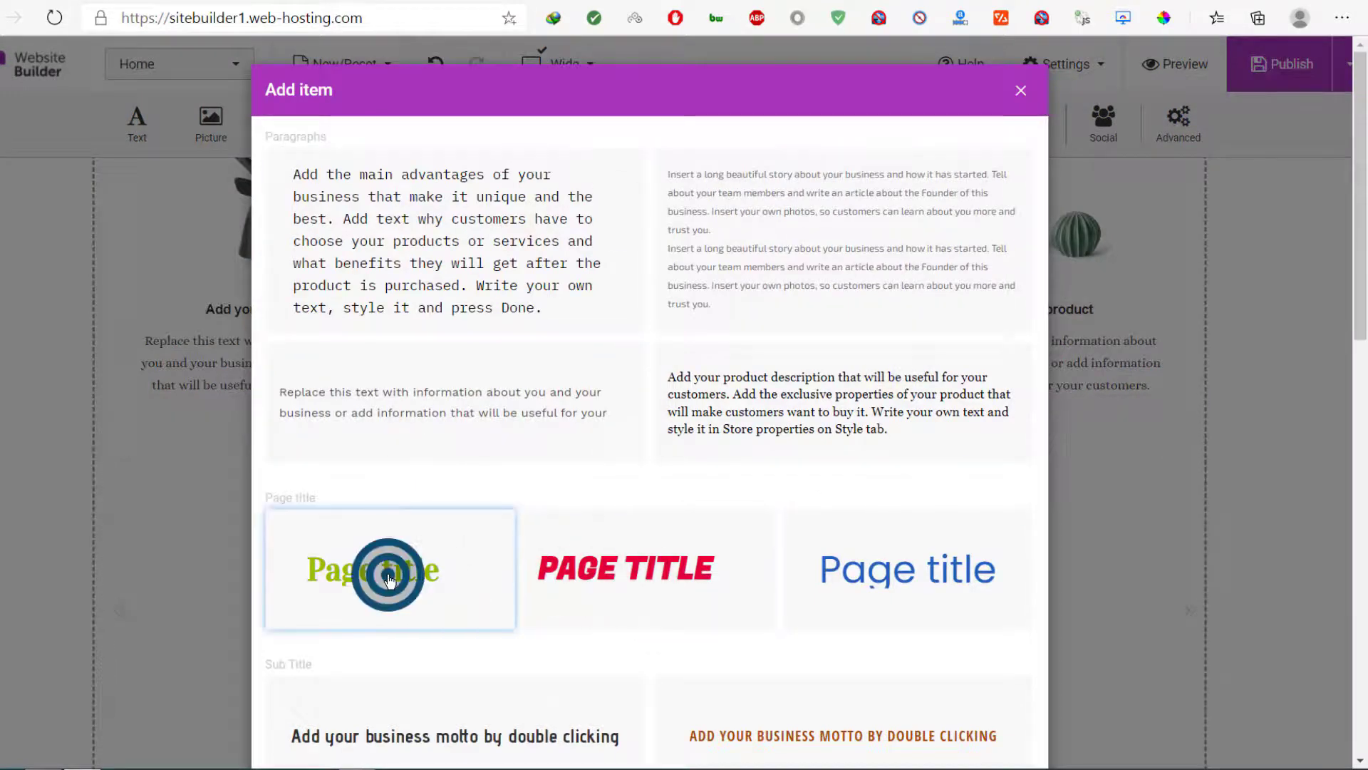
mouse_move(499, 410)
left_mouse_down()
mouse_move(674, 404)
mouse_move(677, 463)
left_mouse_up()
left_click_drag(302, 495, 303, 573)
left_click_drag(627, 409, 794, 421)
left_click_drag(637, 436, 397, 474)
left_click_drag(484, 445, 543, 461)
- Add a new menu page named Services with its layout copied from Home, and apply the menu changes
scroll(636, 539, "up", 6)
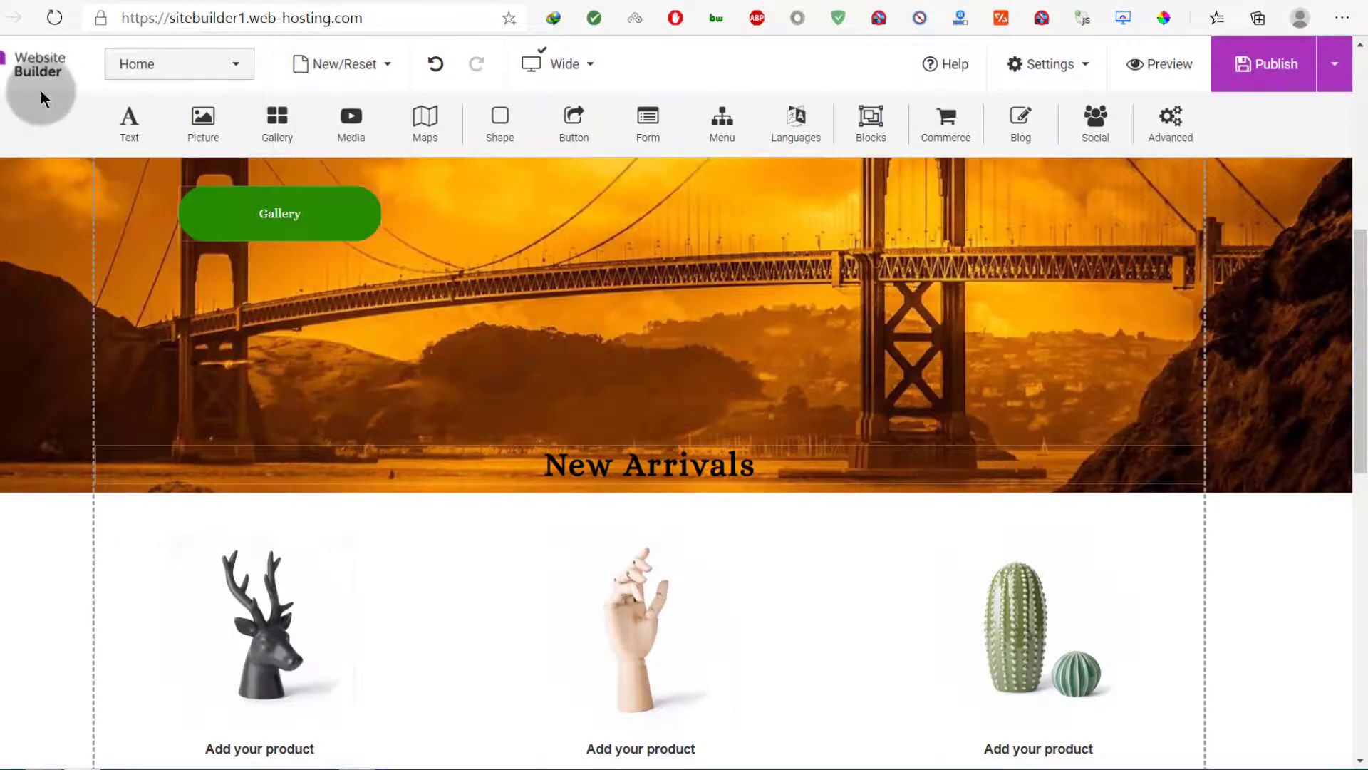
mouse_move(239, 77)
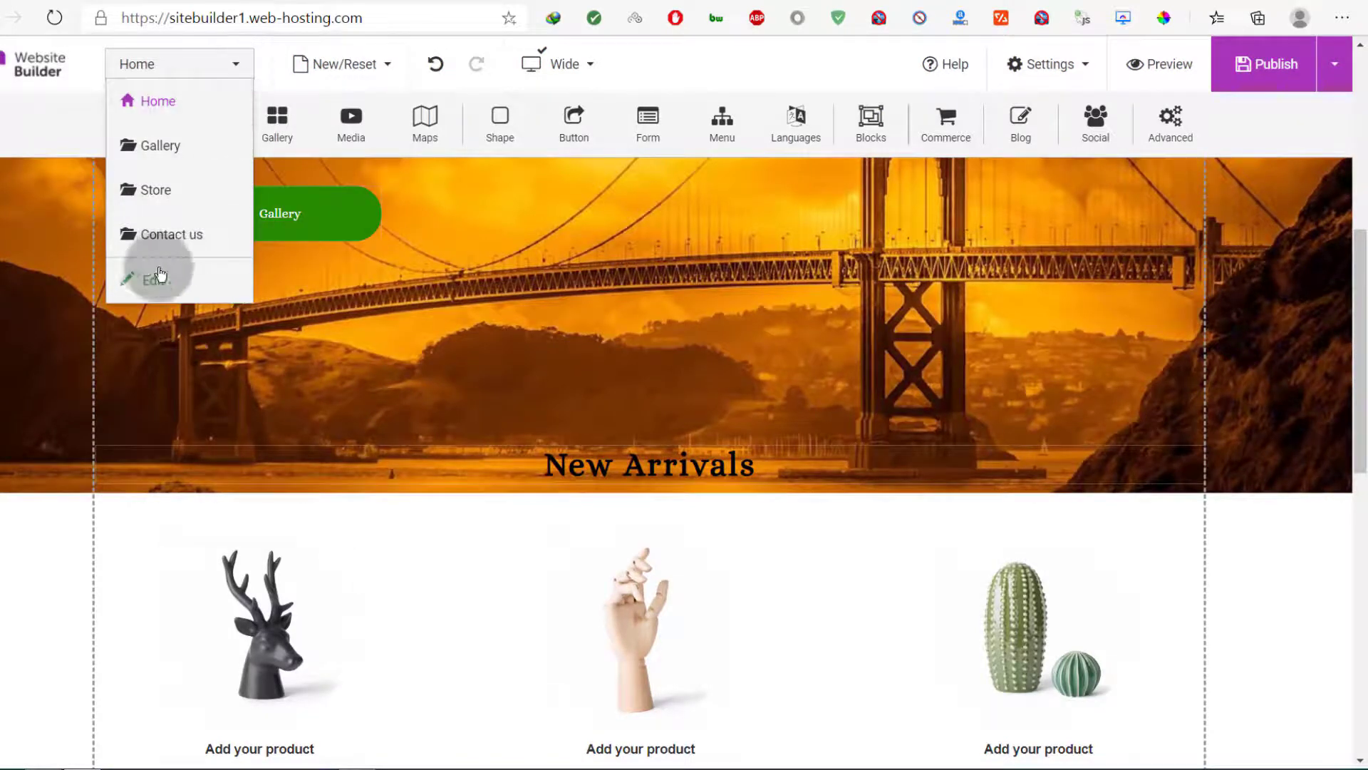
mouse_move(204, 113)
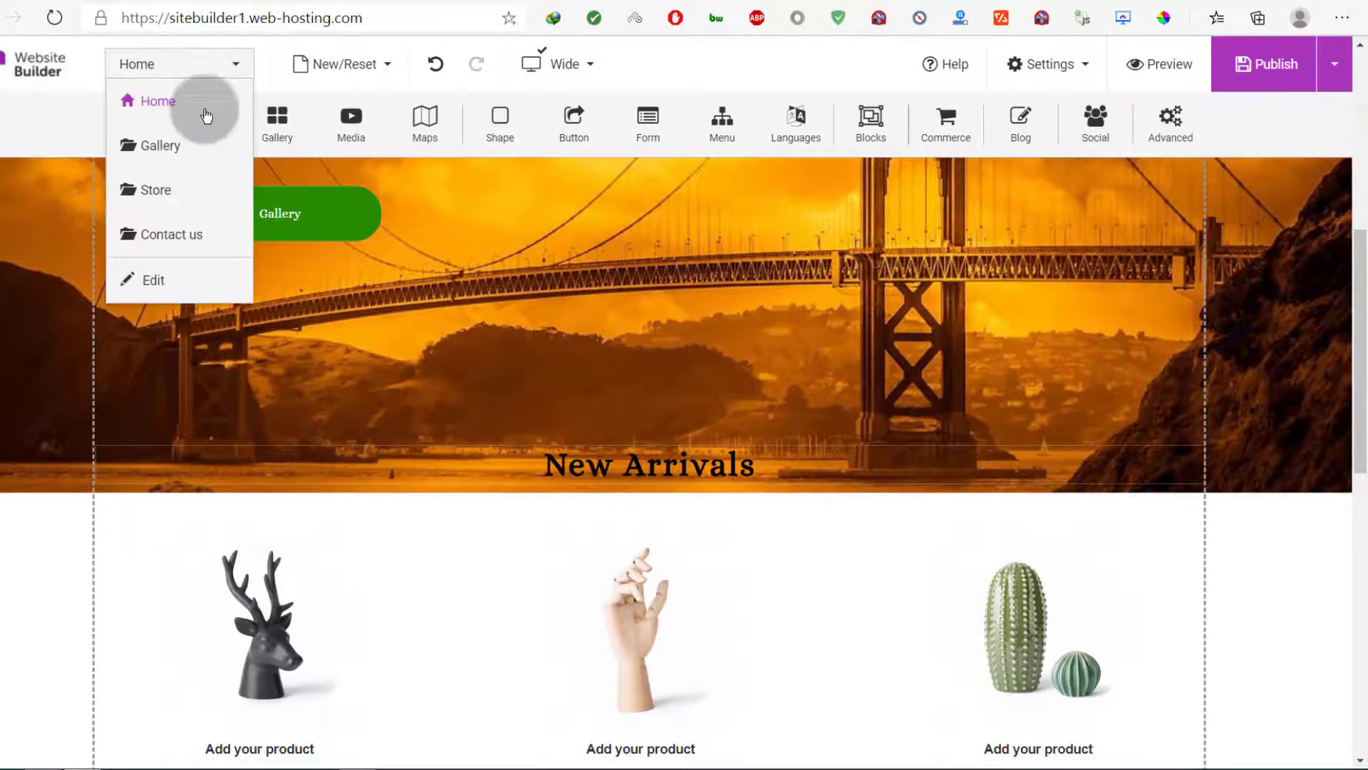
left_click(158, 285)
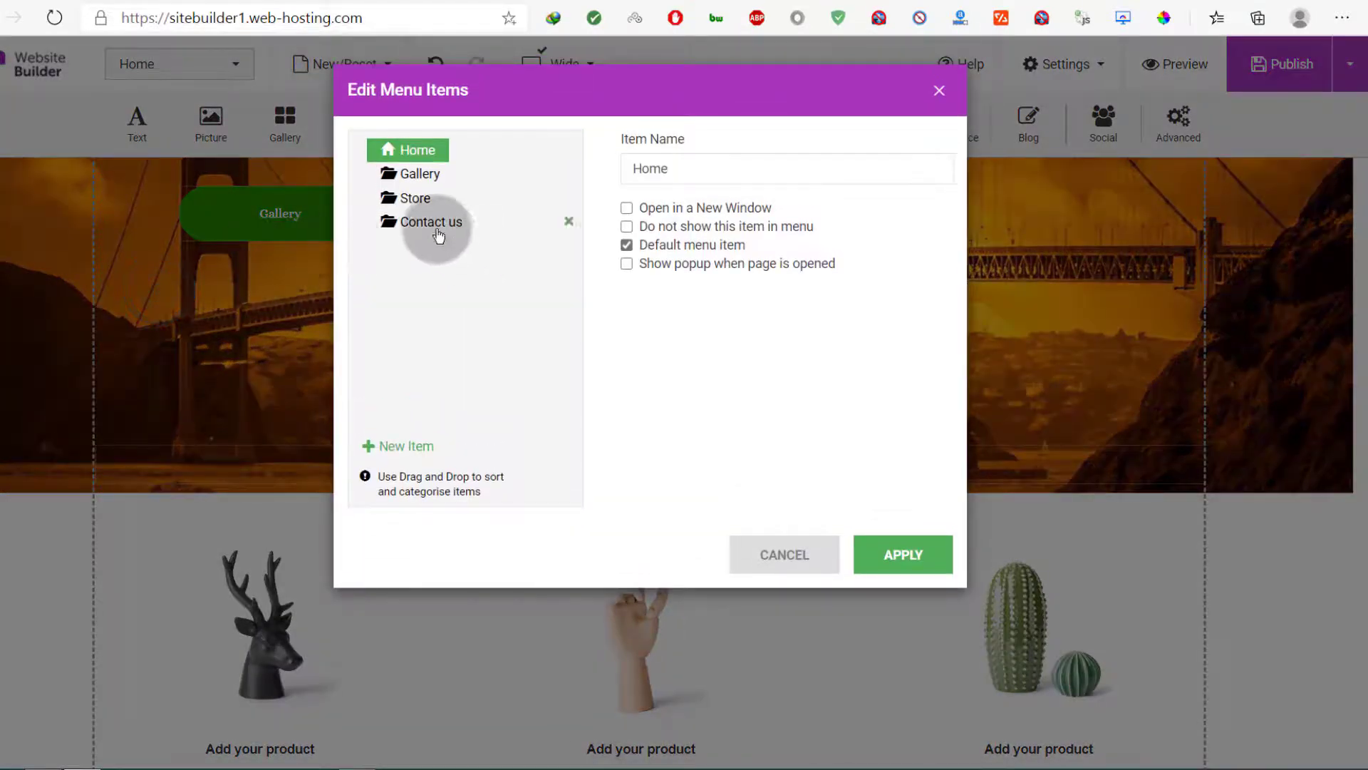
left_click(405, 446)
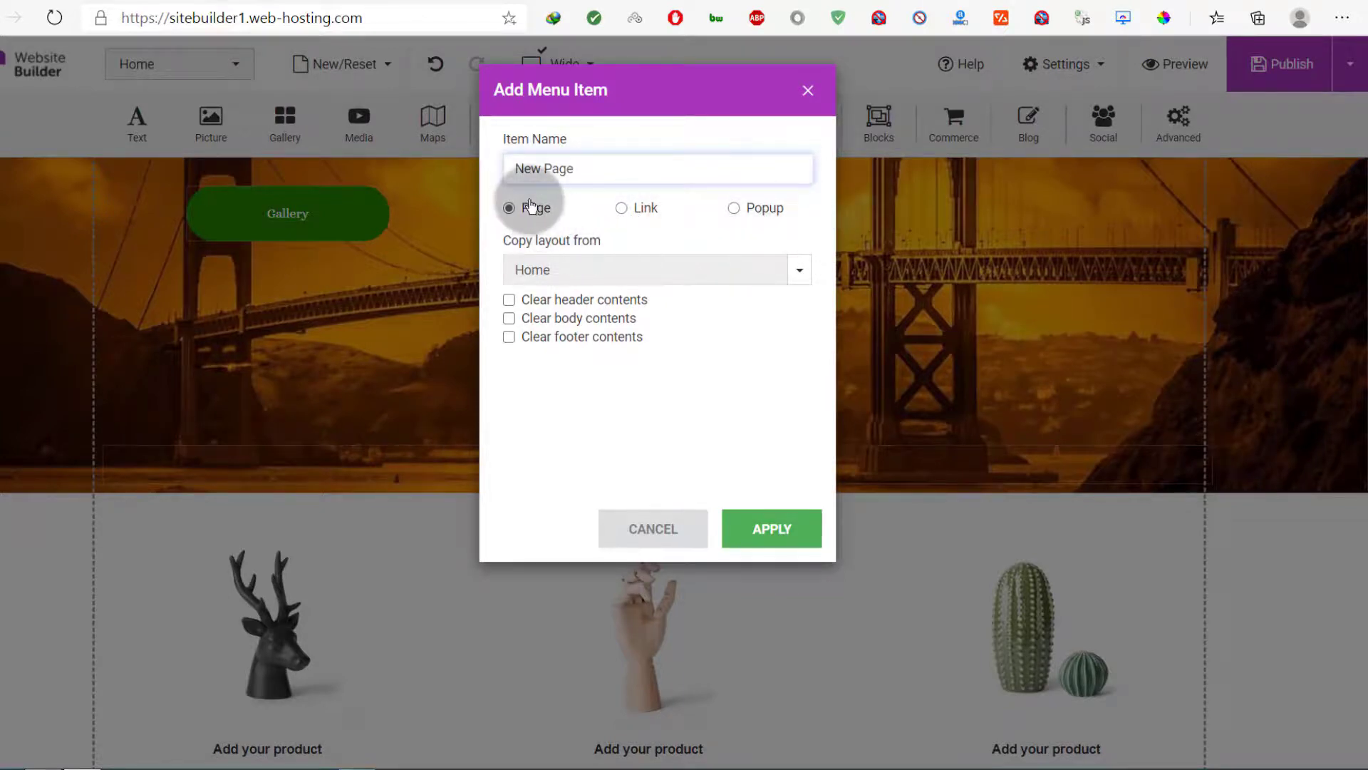
left_click_drag(593, 174, 509, 167)
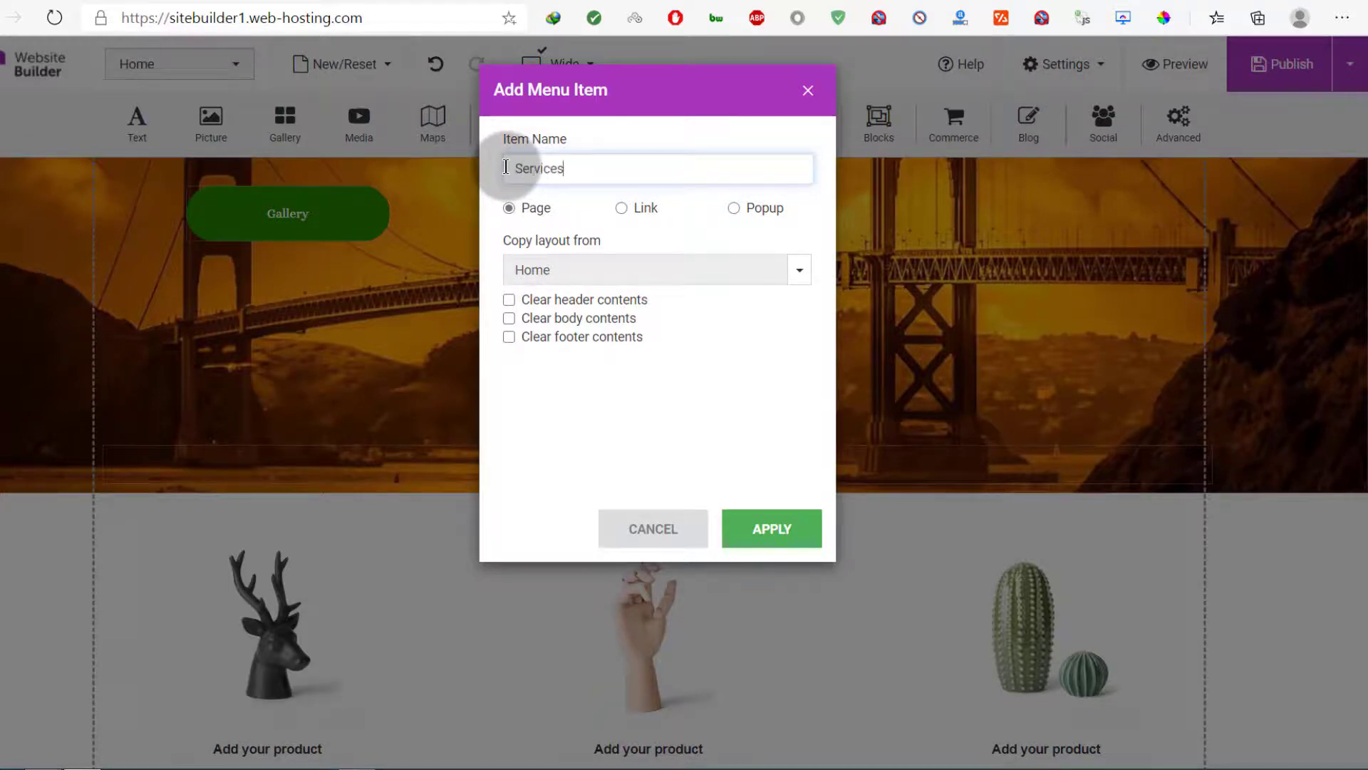
left_click(766, 525)
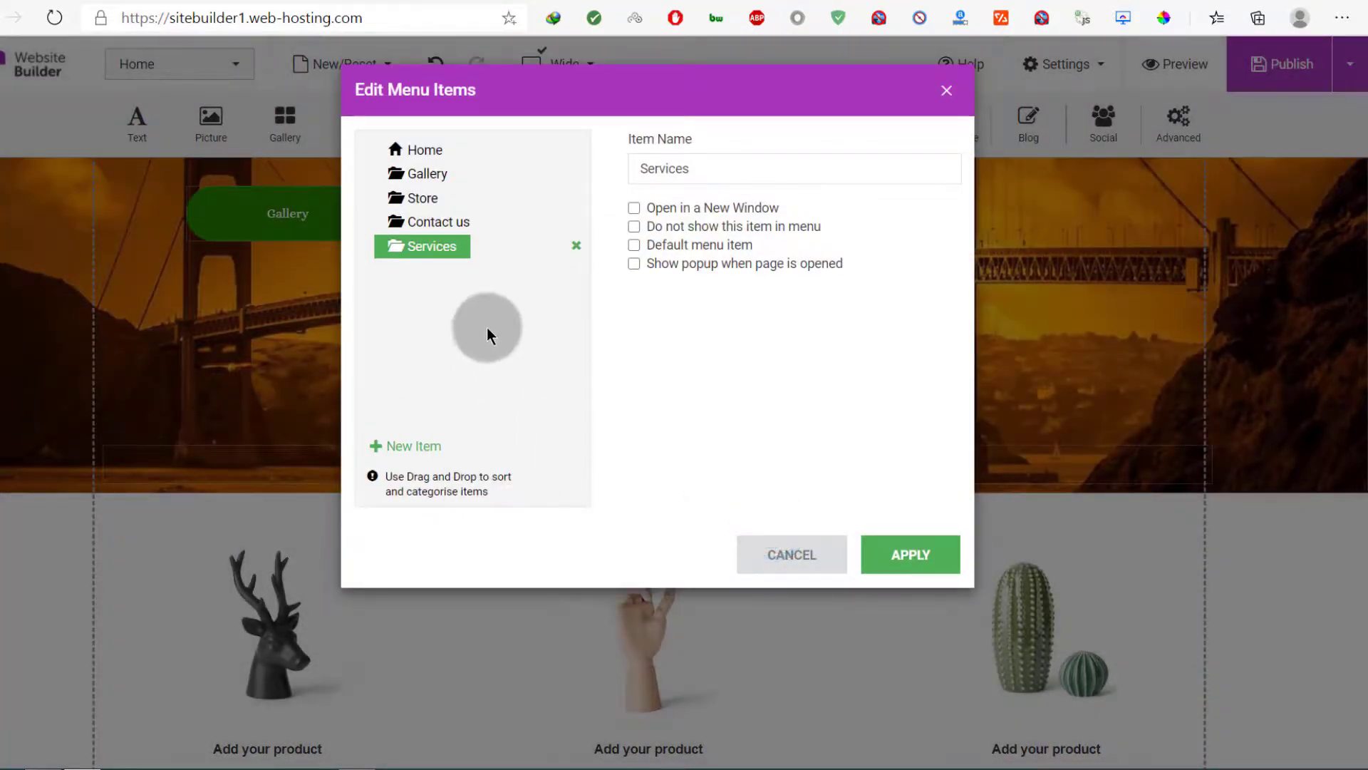
left_click(748, 163)
left_click(915, 565)
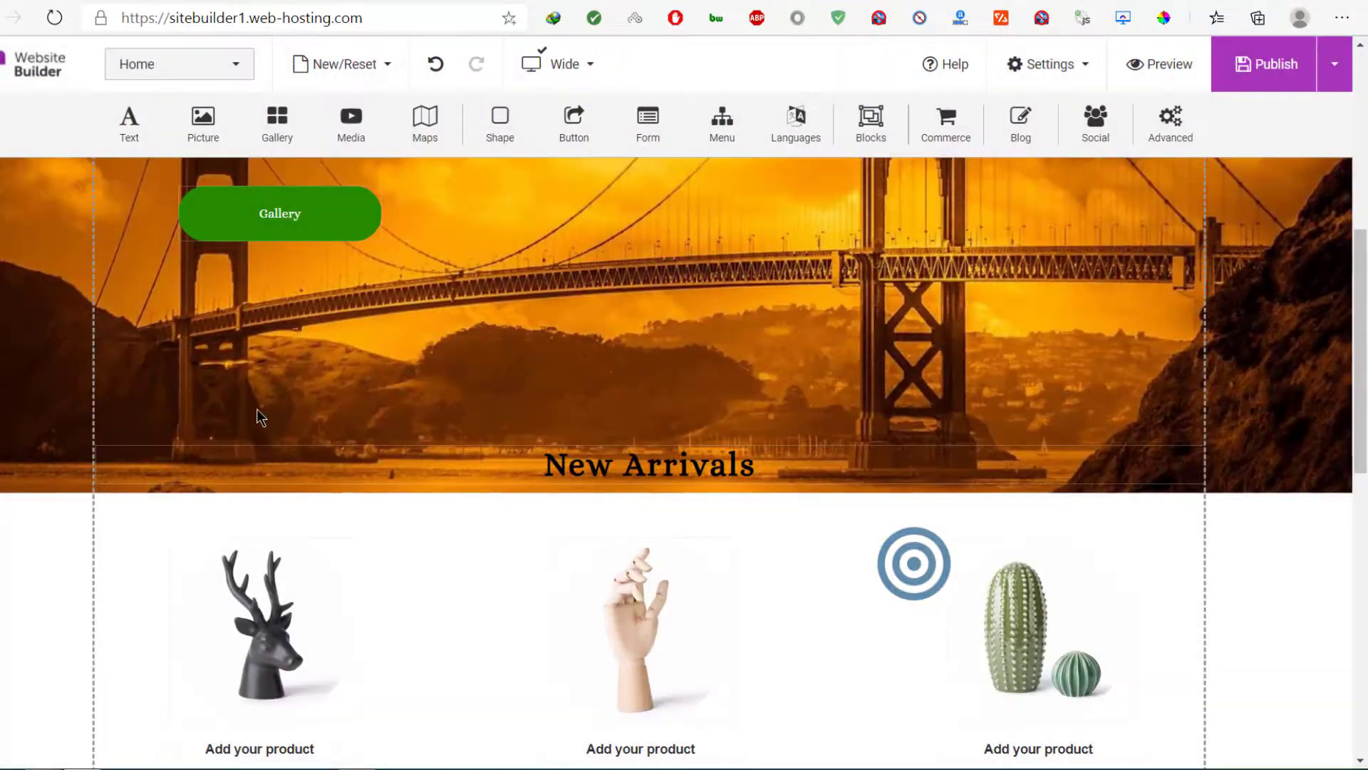
- Open the new Services page, saving the current changes as a draft
left_click(237, 64)
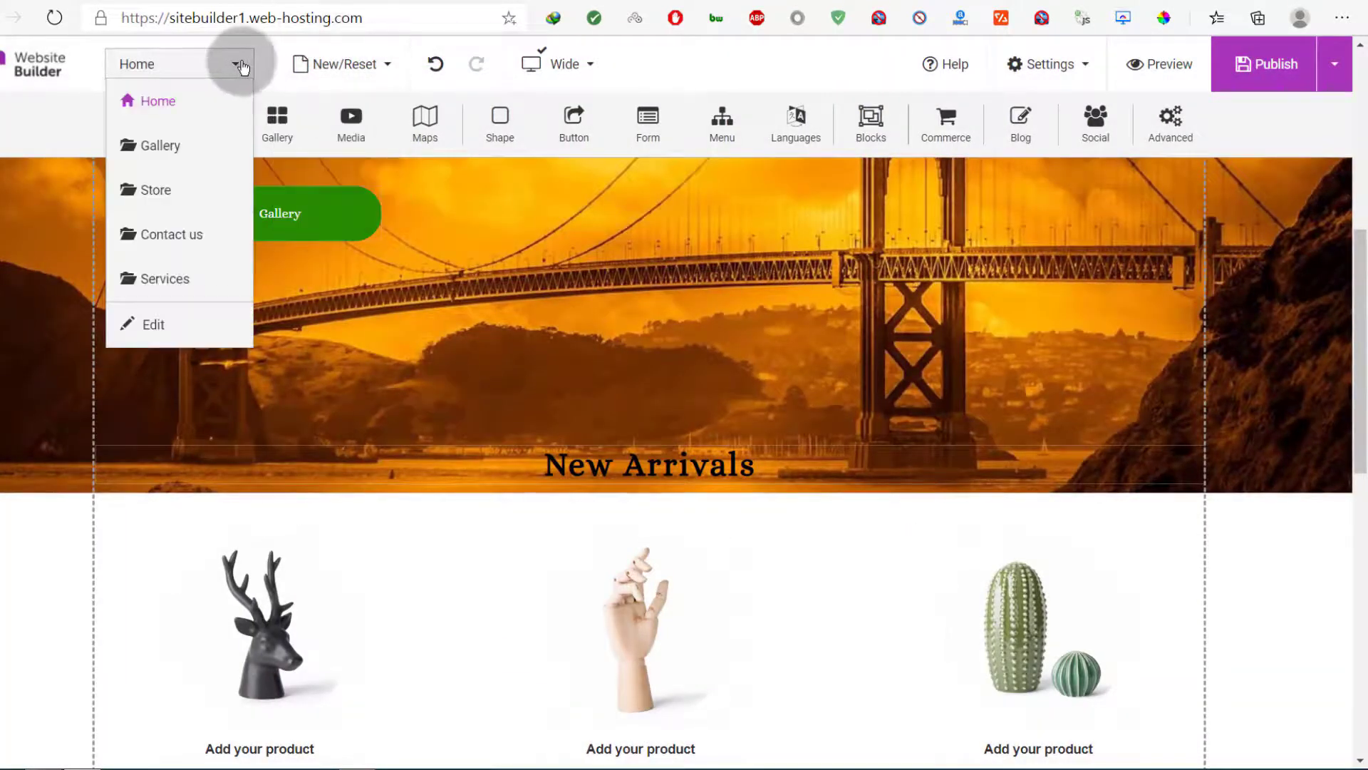
left_click(163, 284)
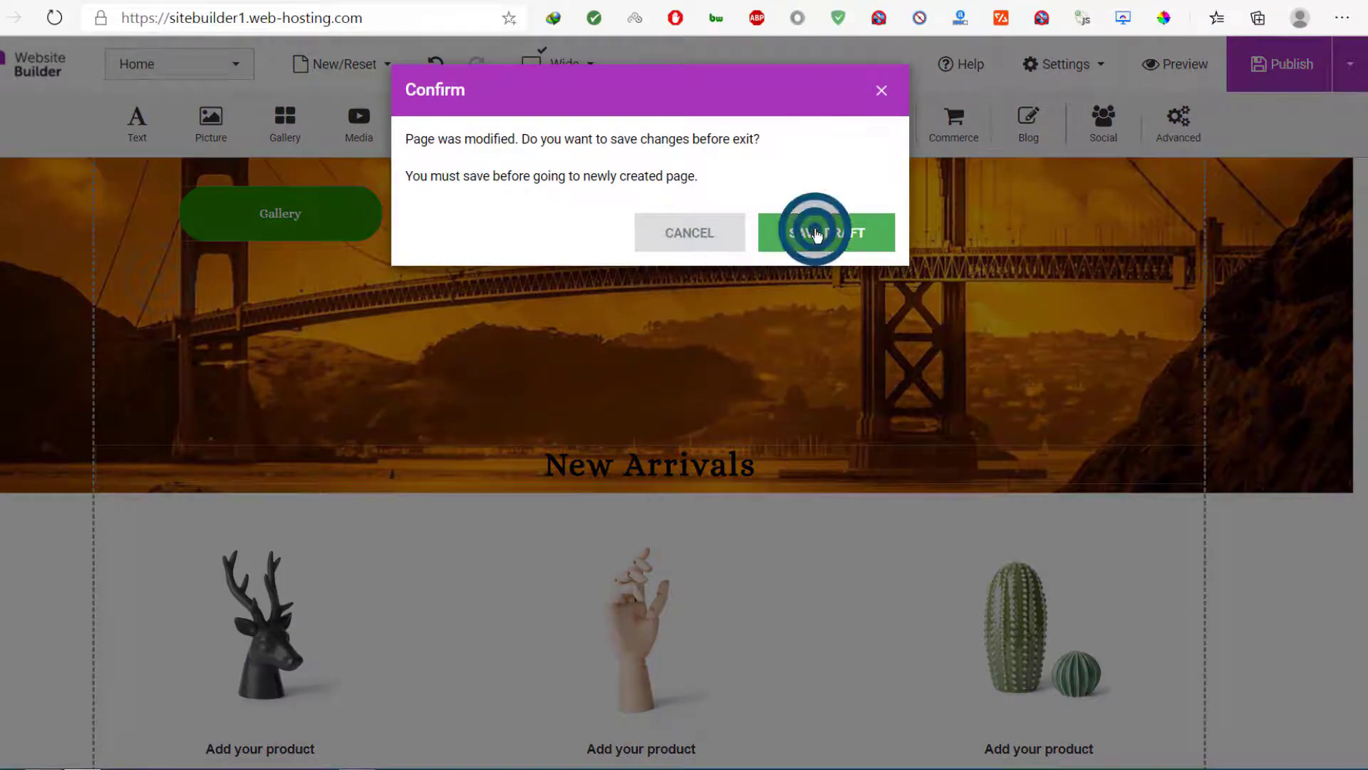
left_click(816, 233)
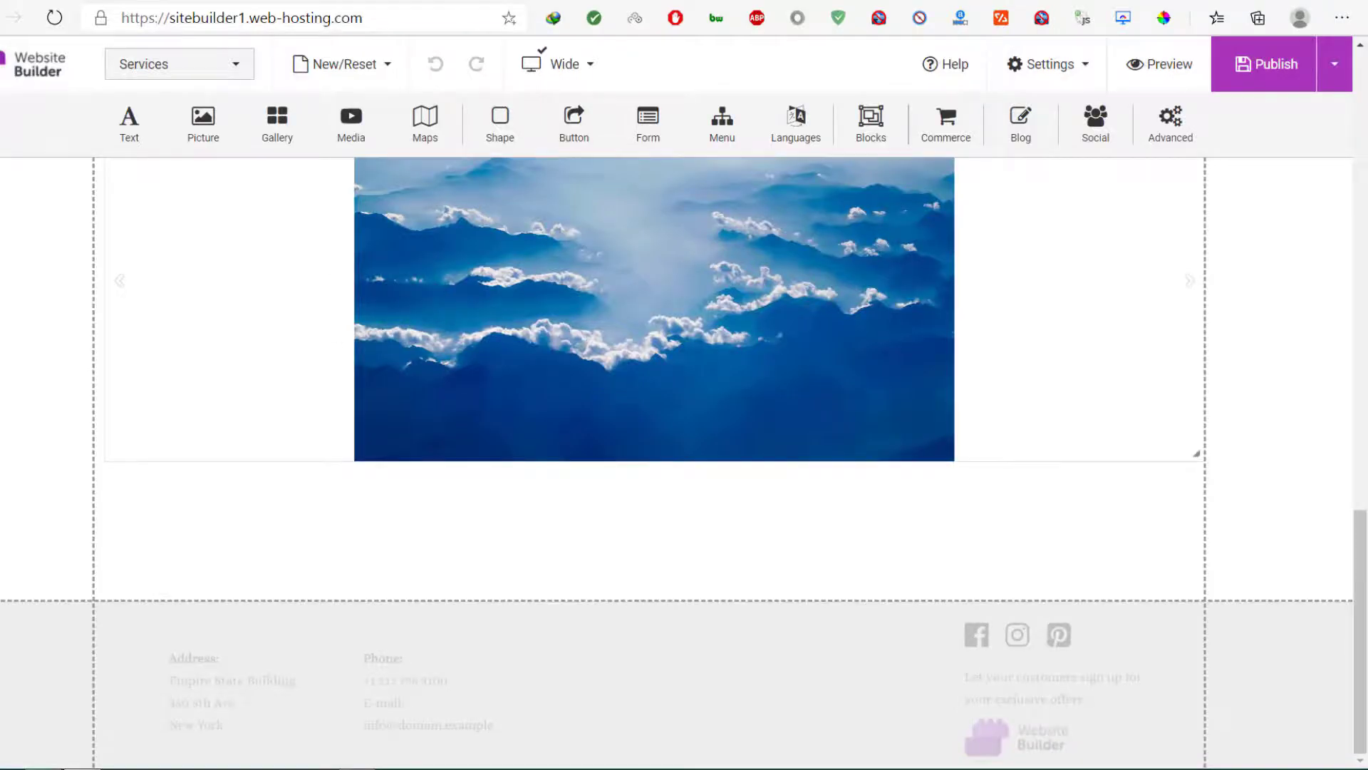
- Check which existing pages a new menu item can copy its layout from, and cancel without adding one
left_click(235, 64)
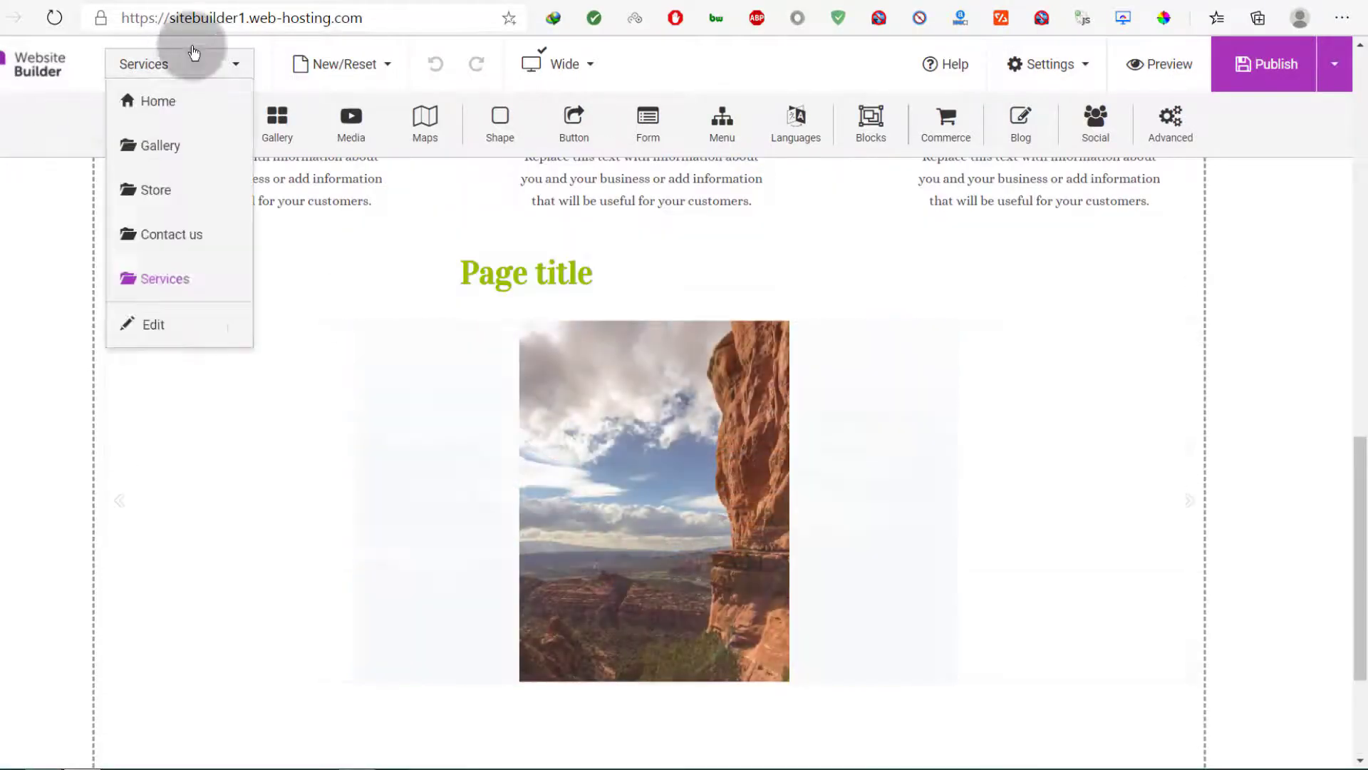
left_click(231, 63)
left_click(231, 62)
left_click(158, 327)
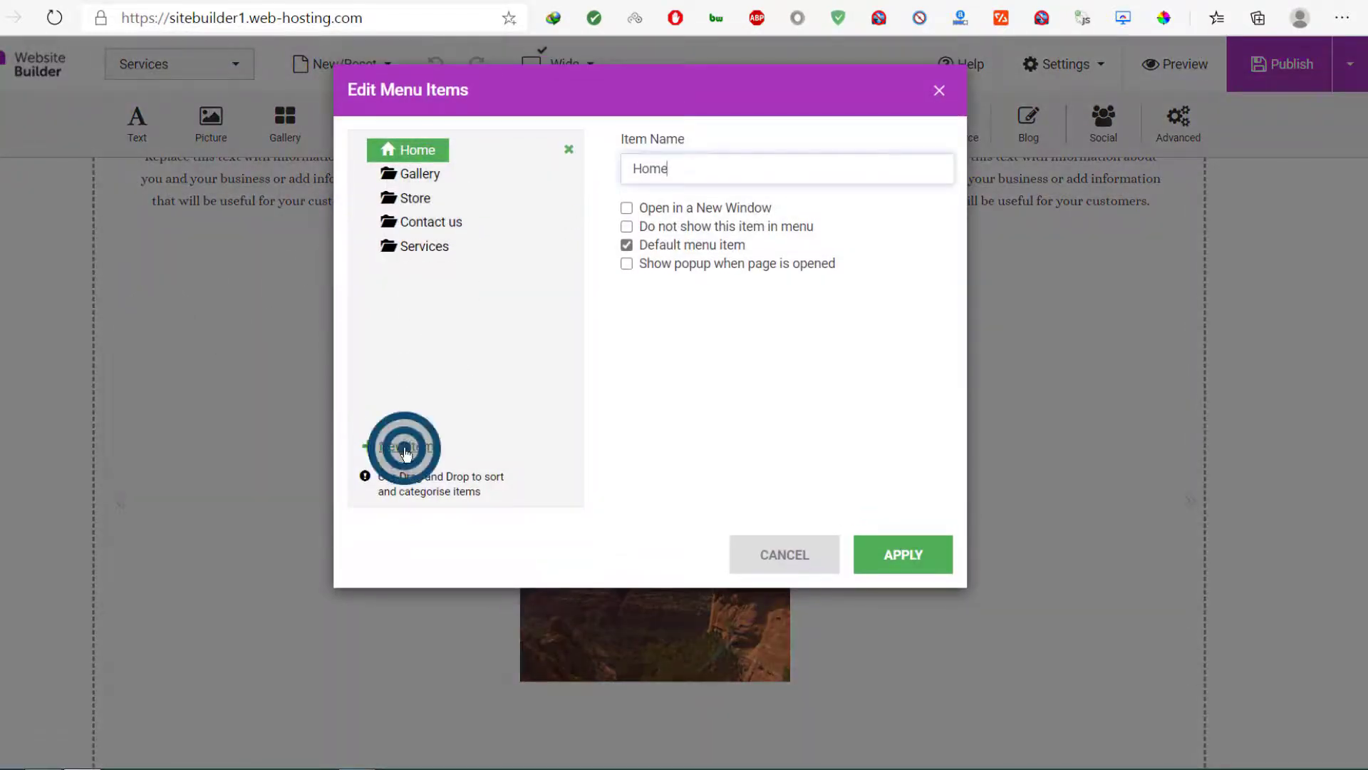
left_click(404, 449)
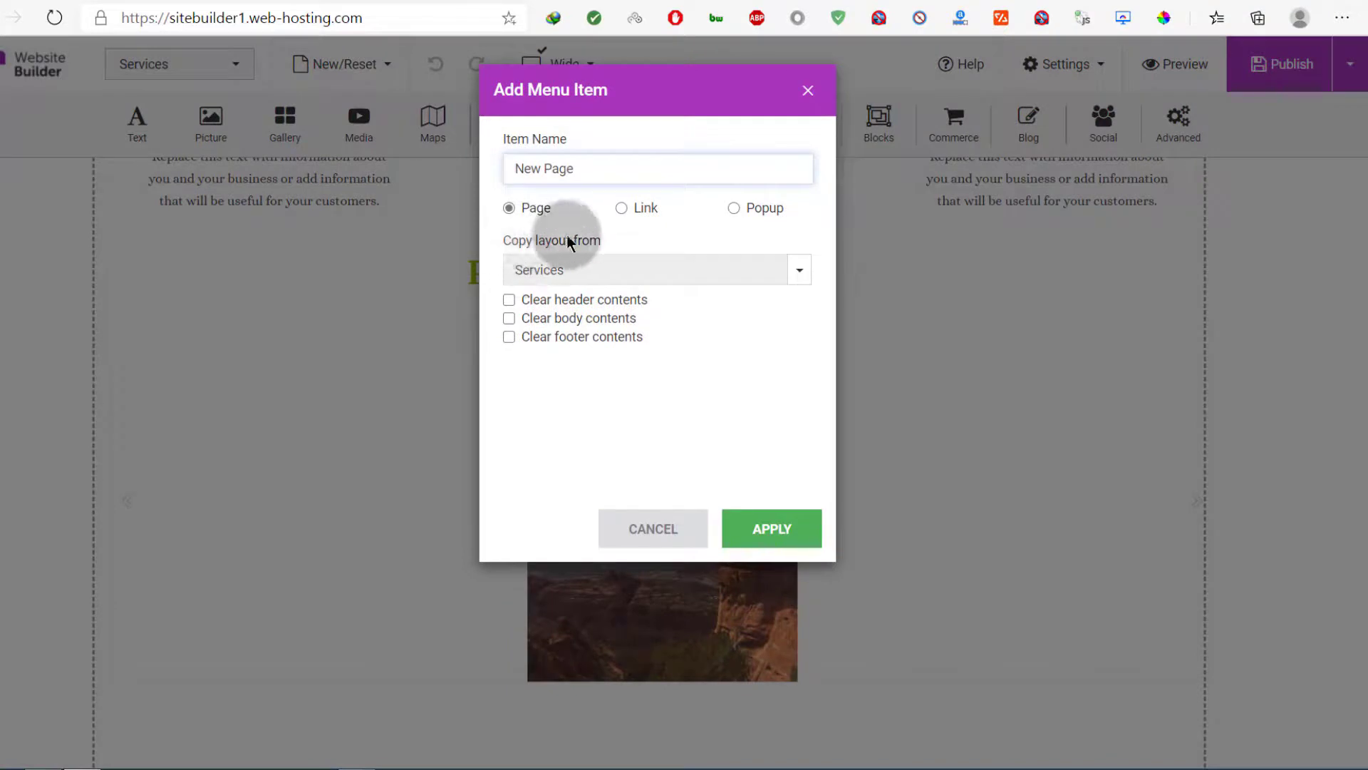
left_click(563, 270)
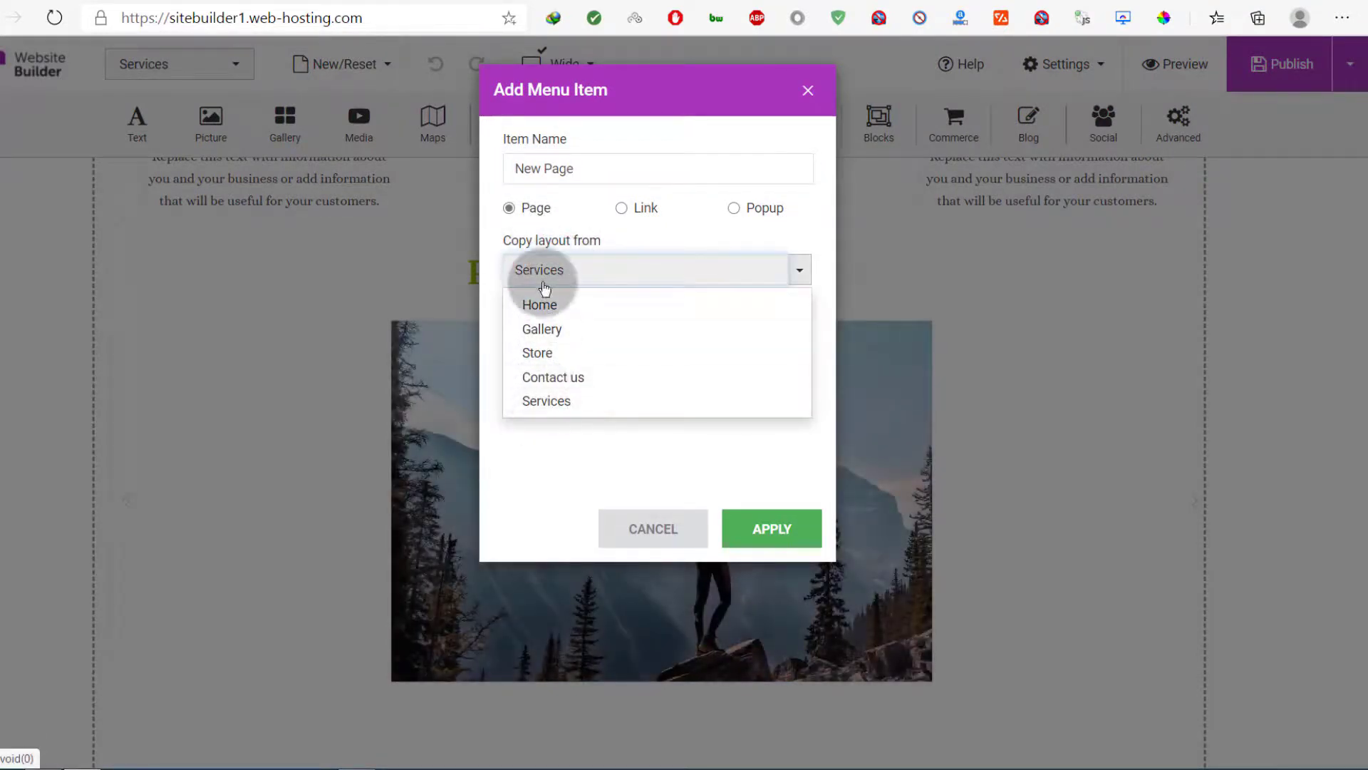
left_click(549, 493)
left_click(543, 281)
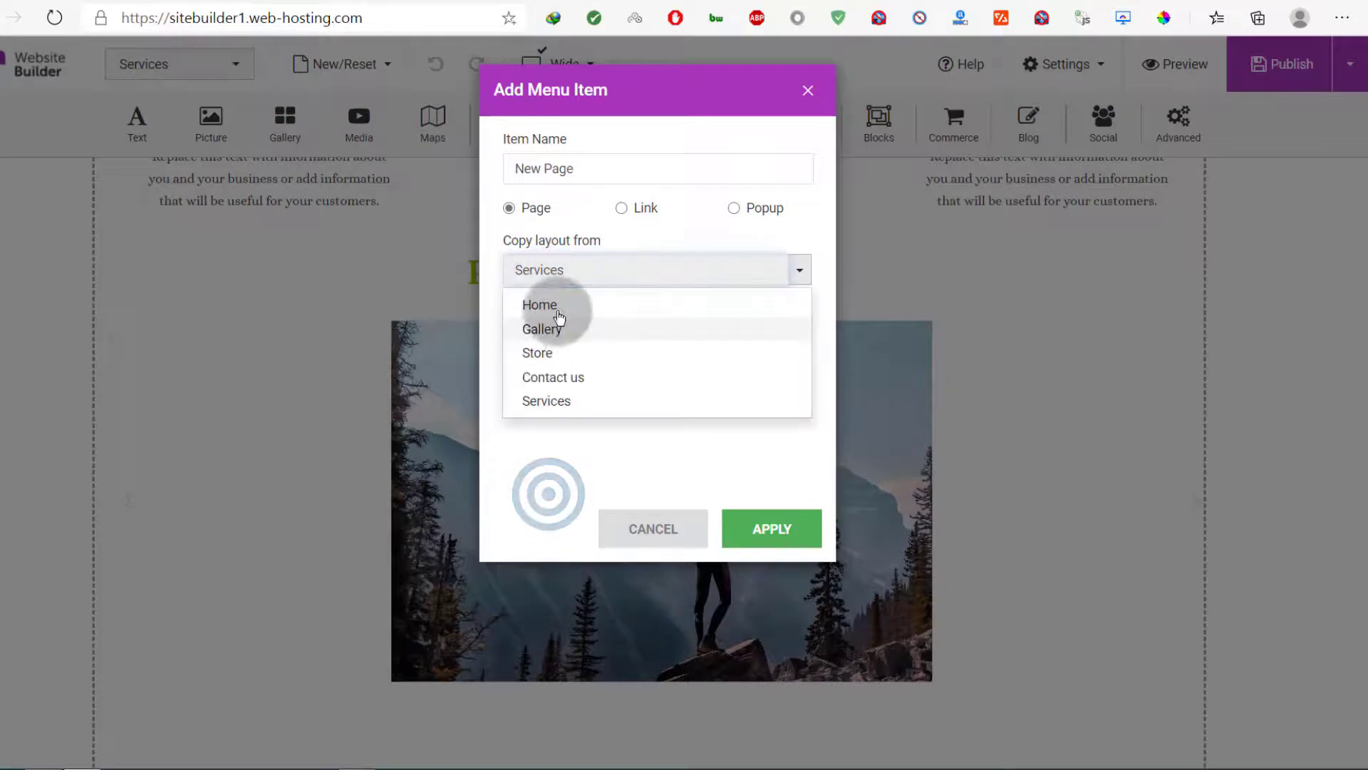
left_click(656, 528)
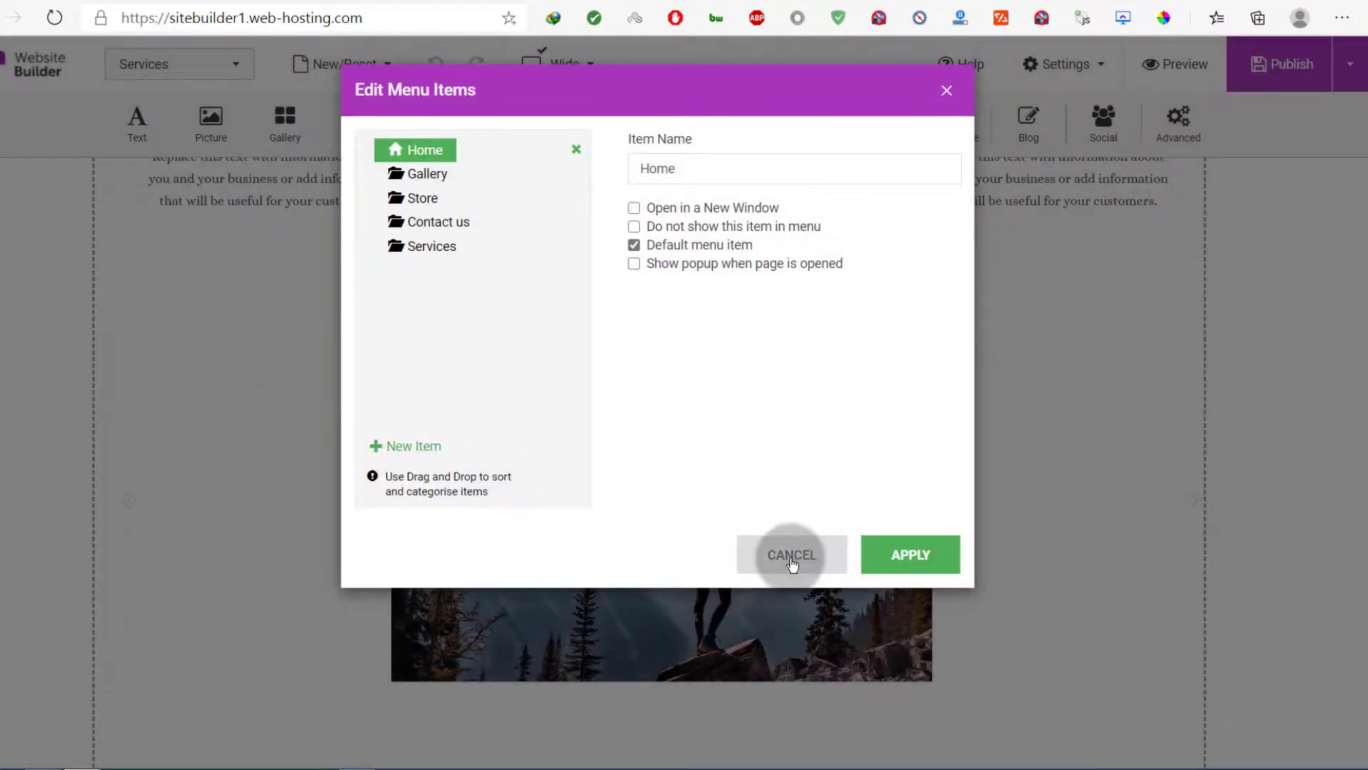
left_click(791, 559)
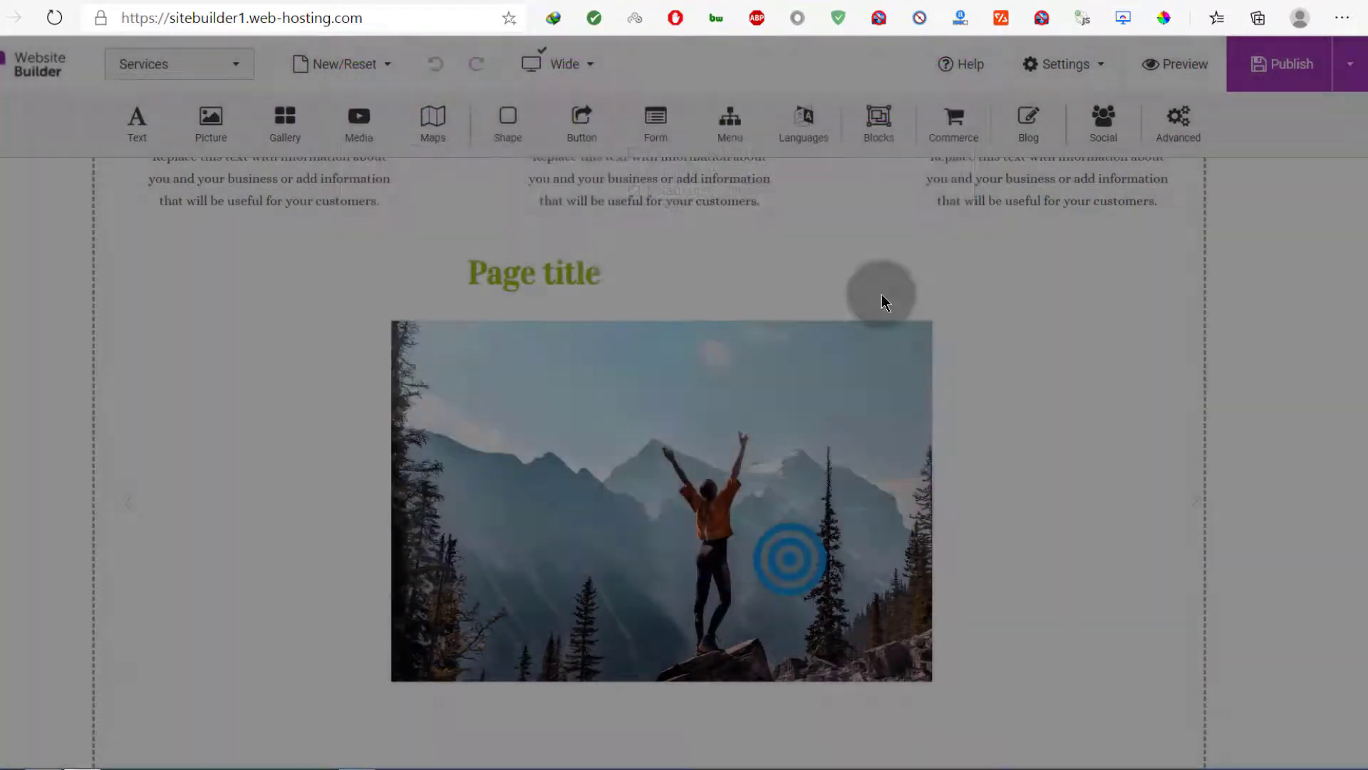
- Look through the Services page and the list of site pages to review the layout copied from Home
scroll(328, 363, "up", 10)
scroll(321, 358, "down", 10)
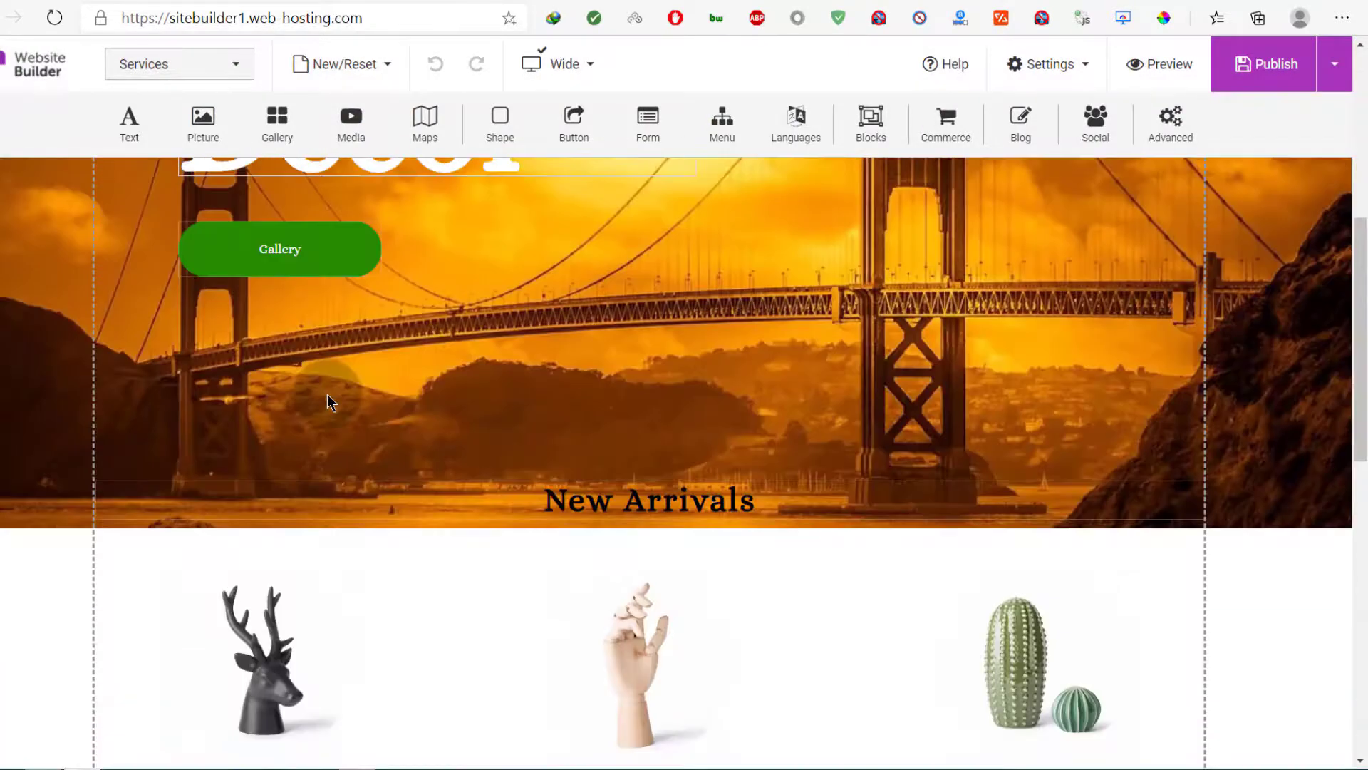
scroll(298, 483, "down", 3)
left_click_drag(287, 409, 279, 382)
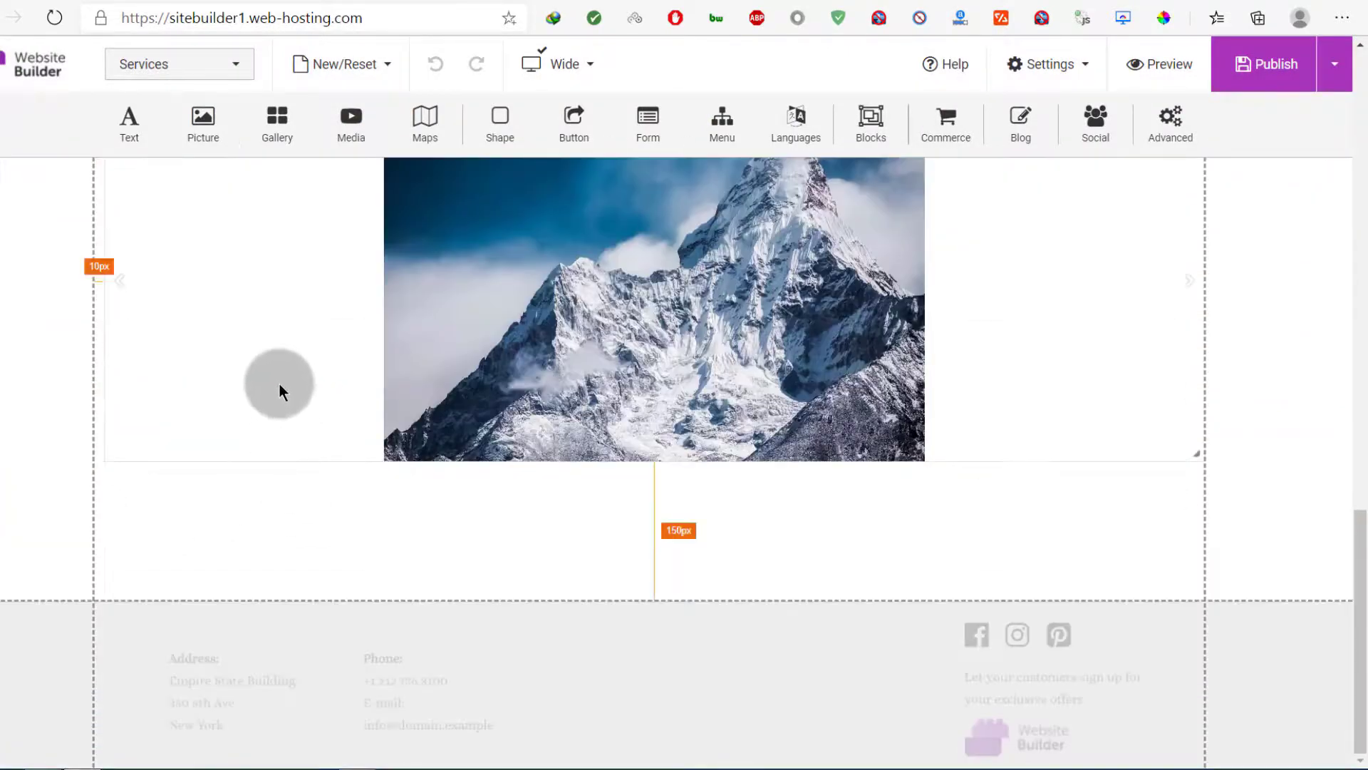
left_click(233, 57)
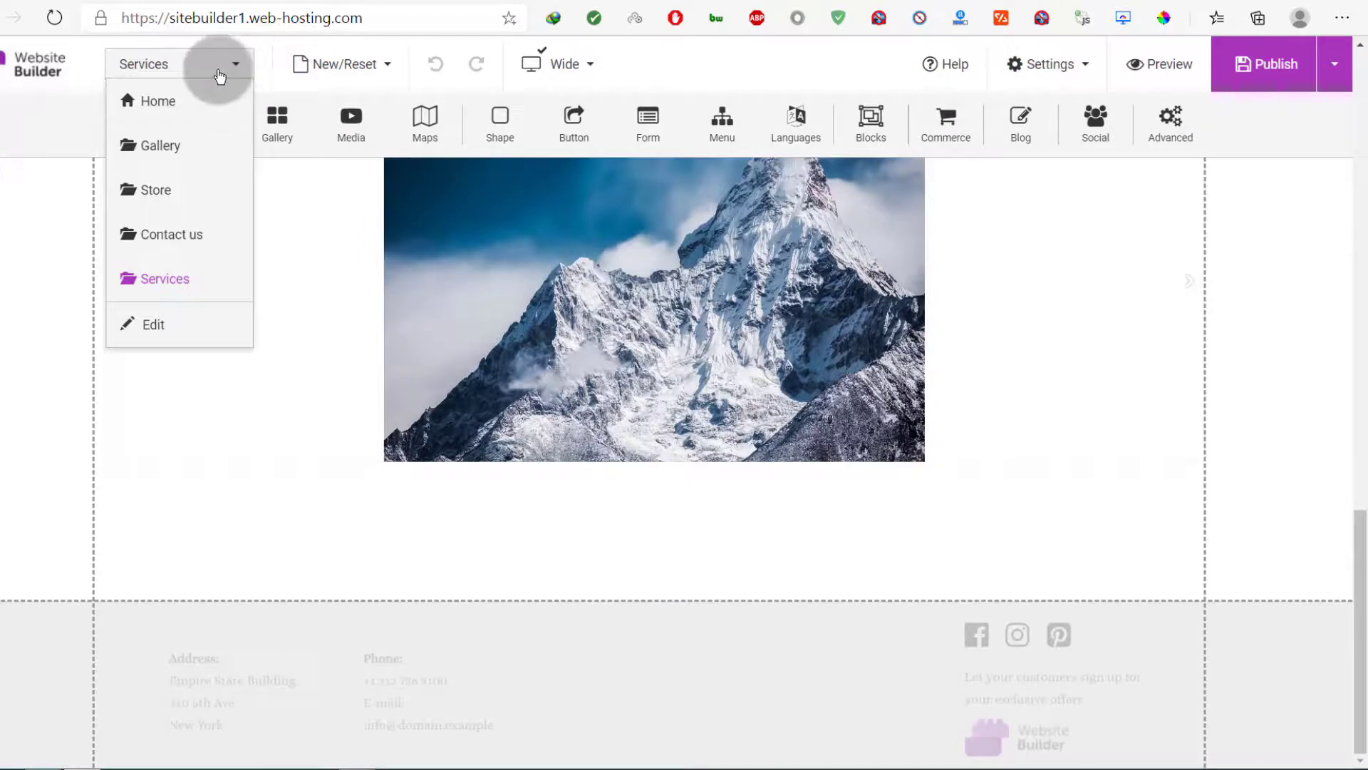
left_click(469, 486)
scroll(359, 419, "up", 7)
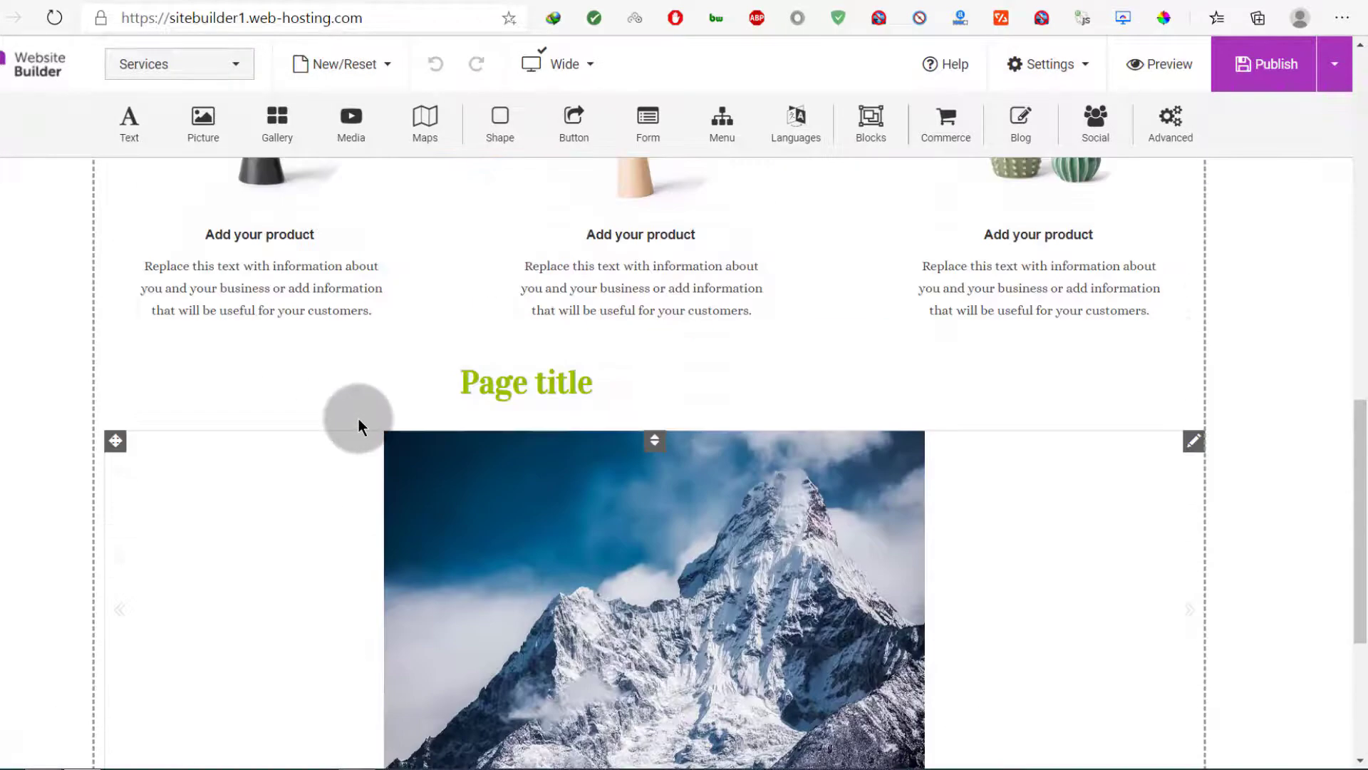
scroll(430, 216, "up", 5)
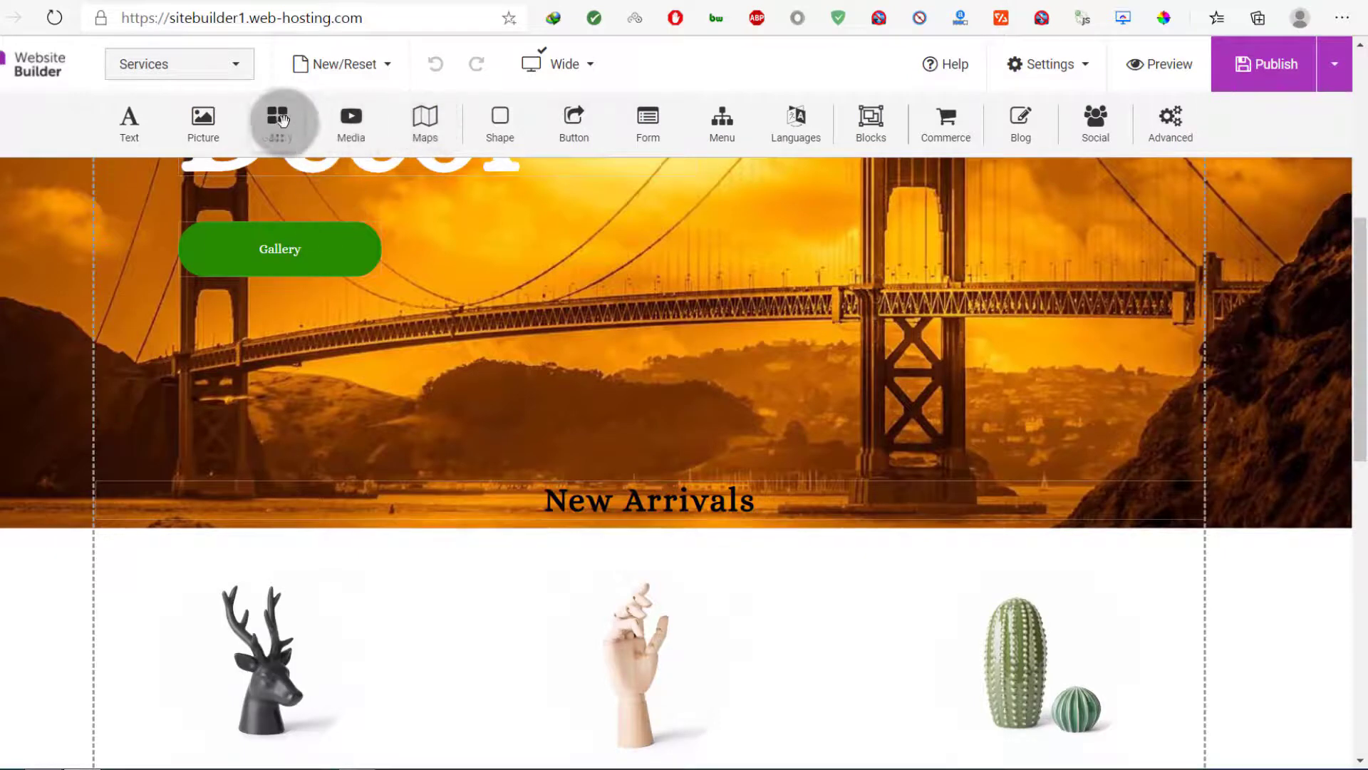
- Add the About us block that pairs a text column with an office photo to the New Page page
left_click_drag(707, 191, 610, 449)
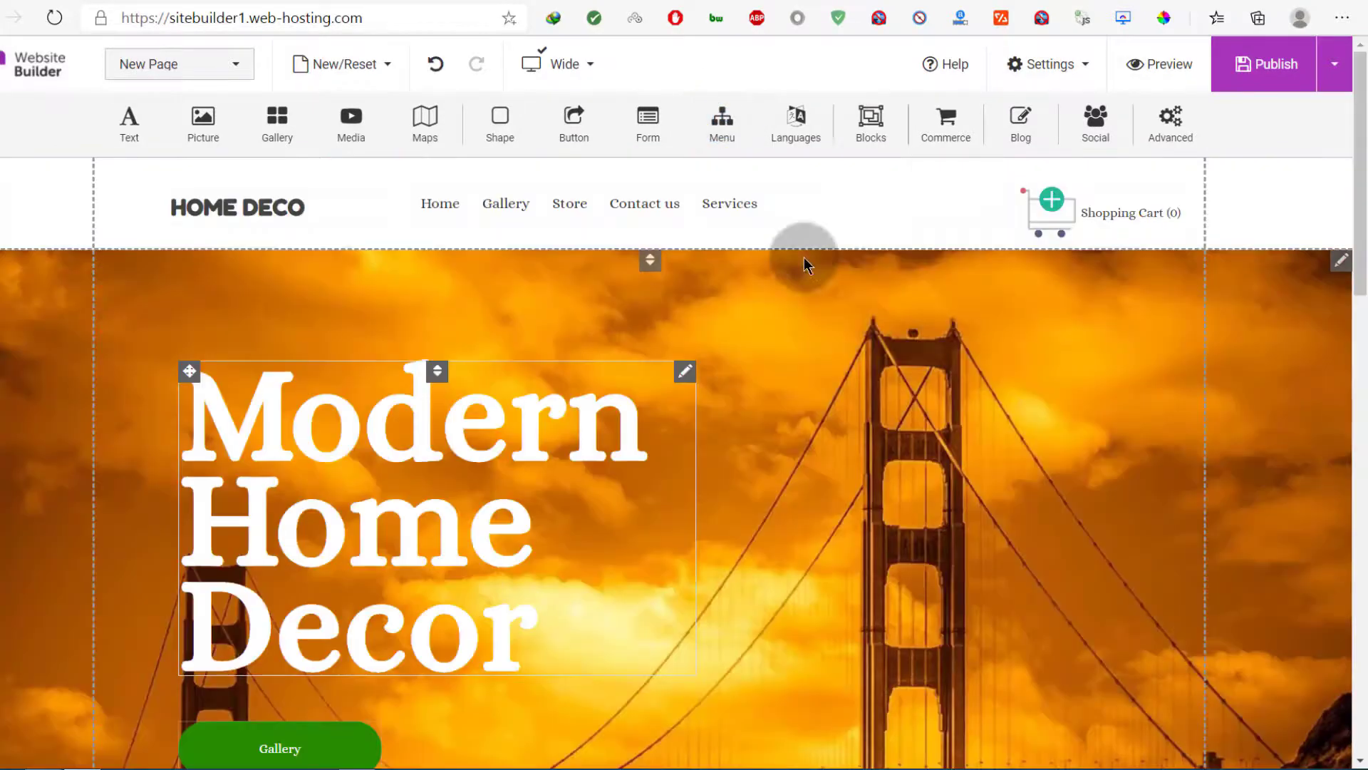
left_click_drag(871, 117, 868, 125)
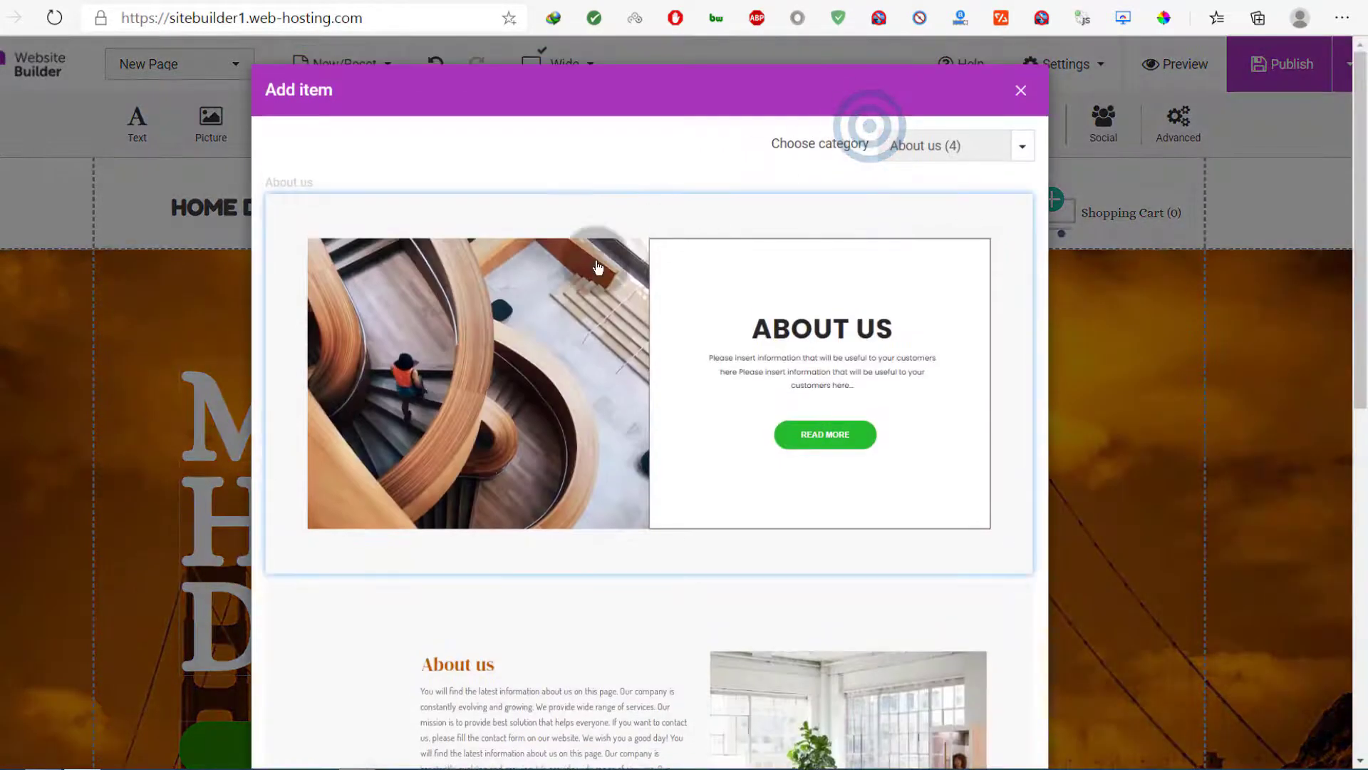
scroll(563, 499, "down", 3)
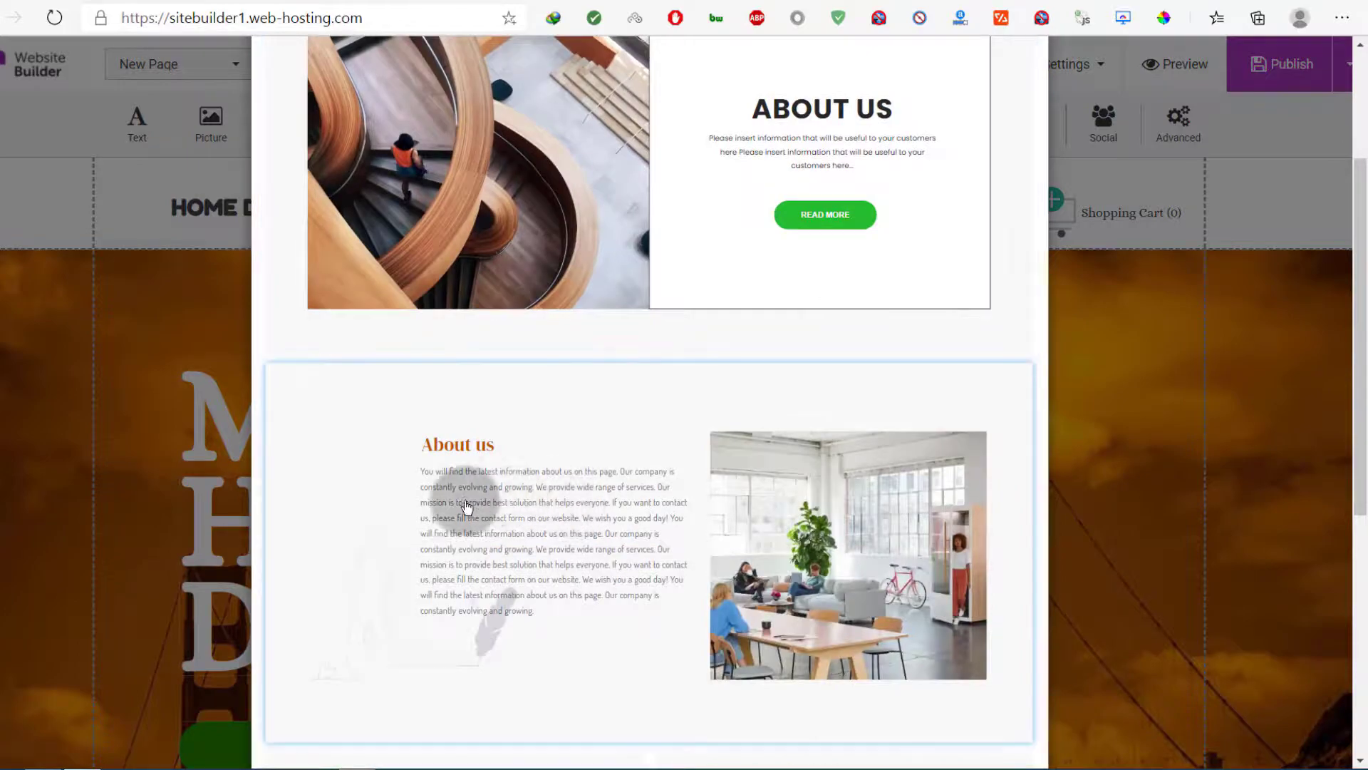
scroll(547, 493, "down", 3)
left_click(560, 300)
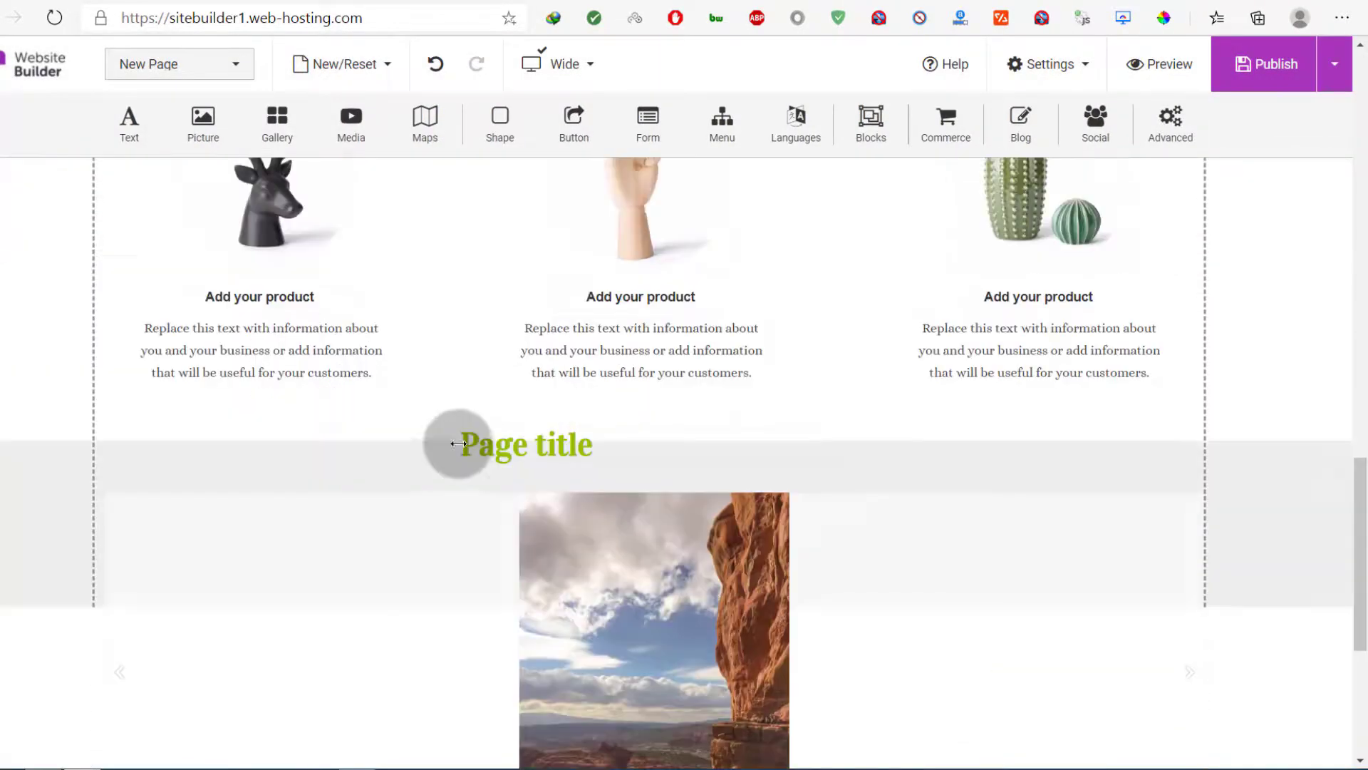
- Move the About us block up so it sits directly below the slideshow gallery
scroll(460, 435, "up", 15)
scroll(461, 429, "down", 15)
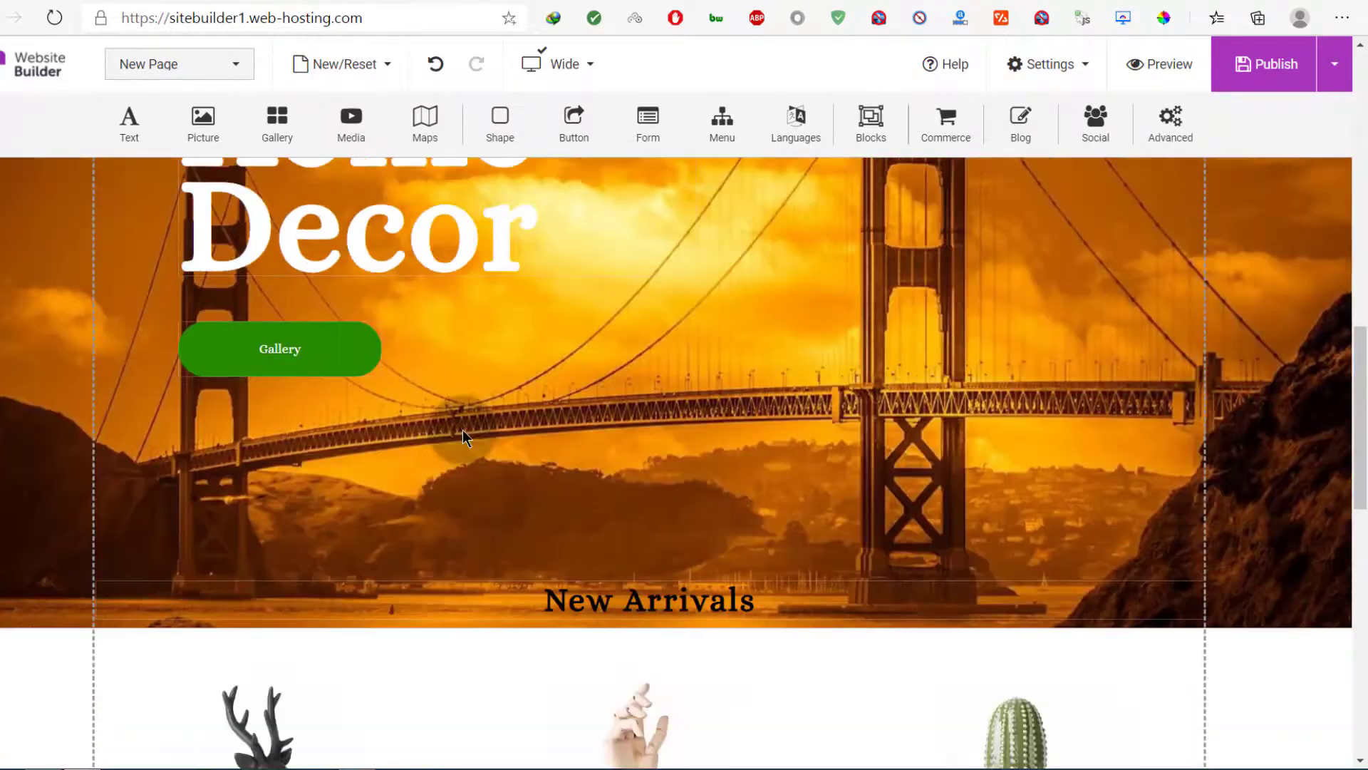
scroll(463, 432, "up", 4)
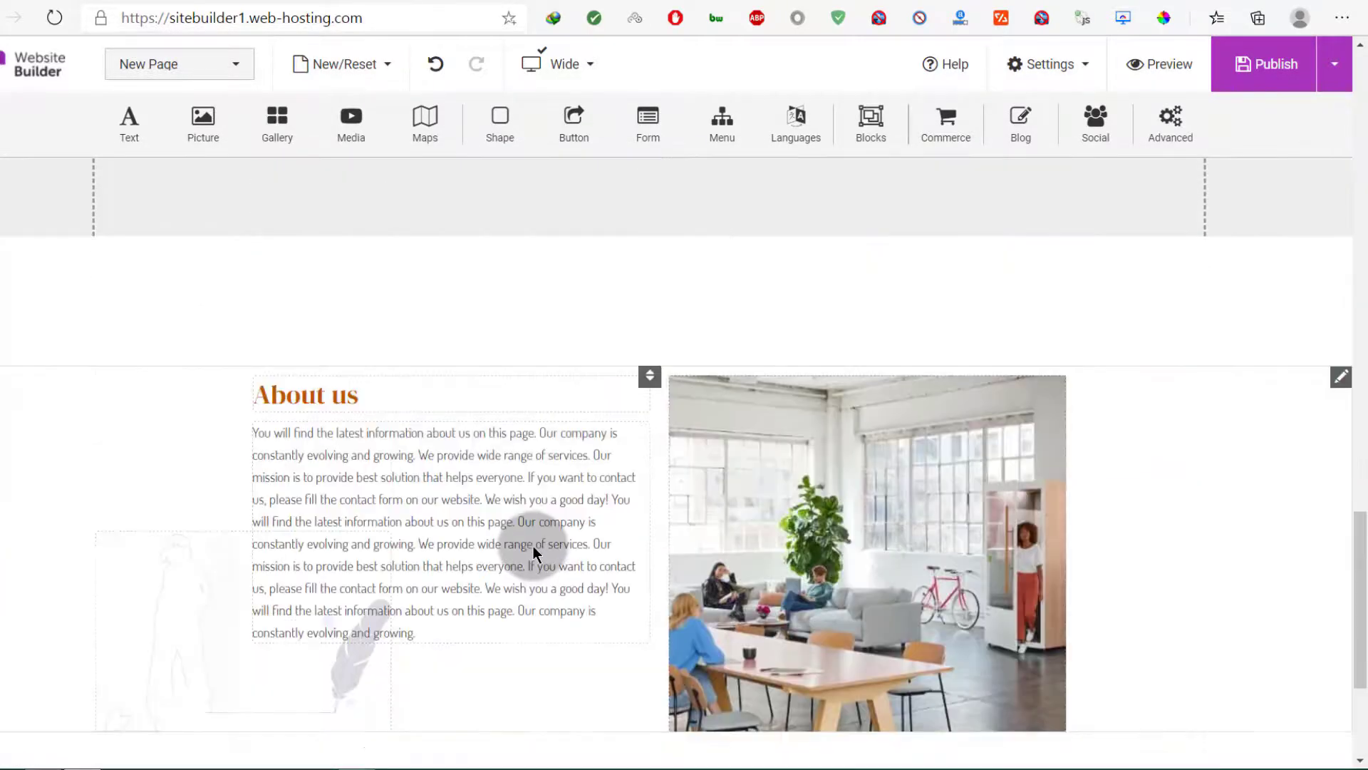
scroll(564, 434, "down", 2)
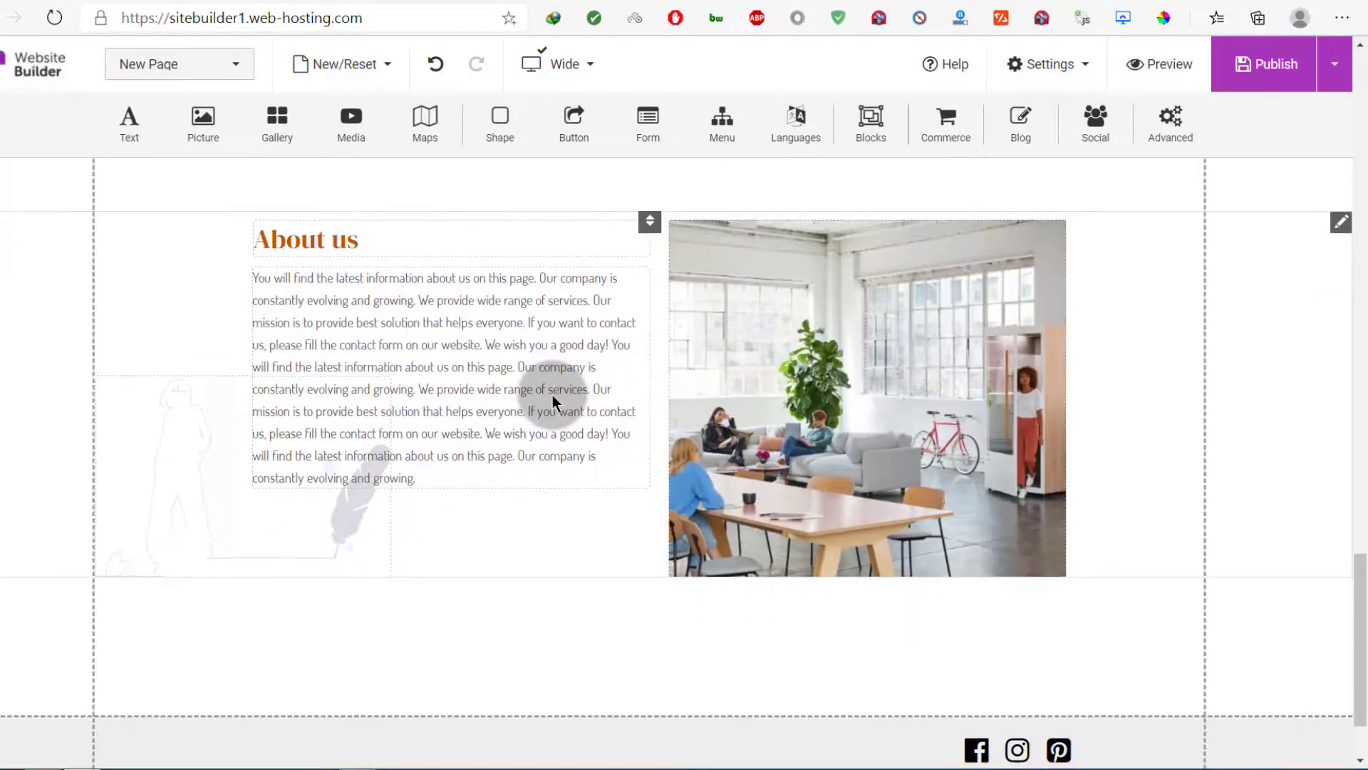
scroll(334, 563, "up", 6)
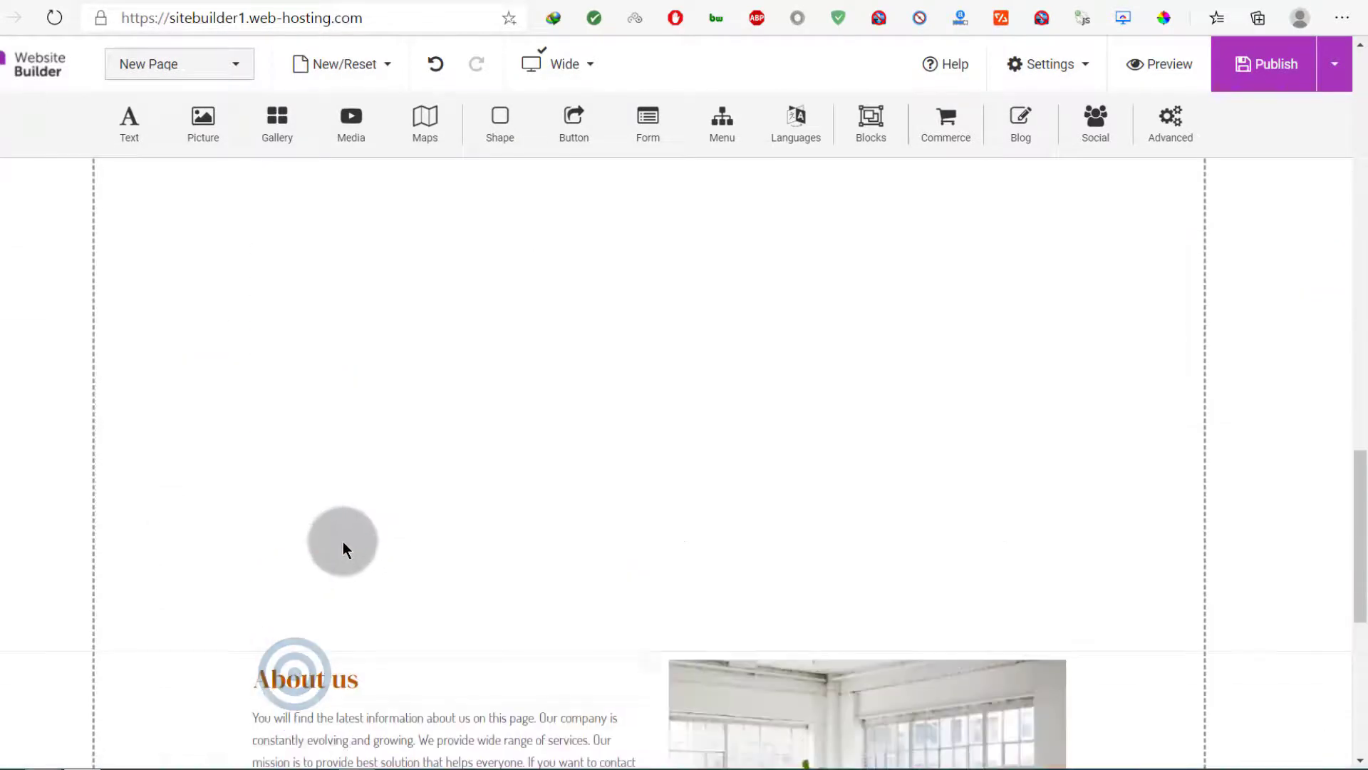
scroll(352, 532, "down", 5)
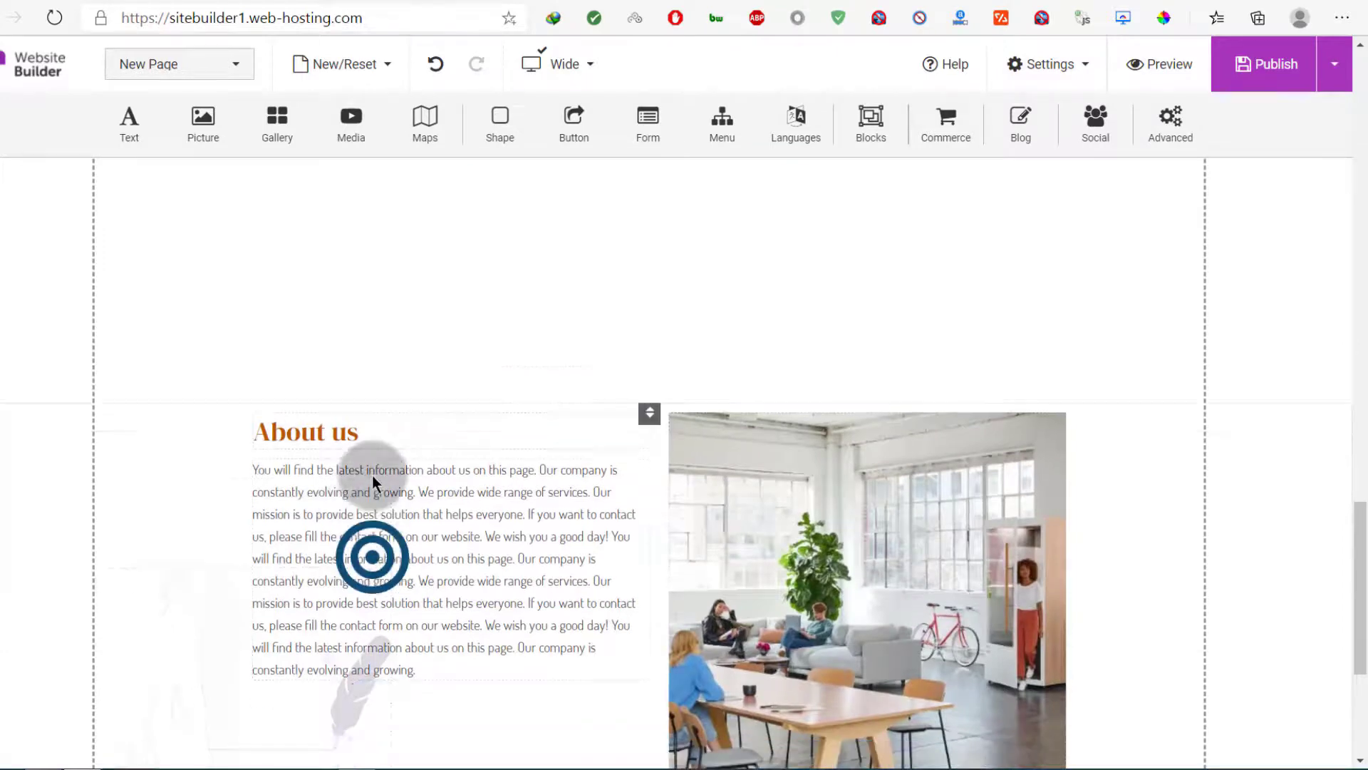
scroll(389, 448, "up", 5)
scroll(440, 581, "down", 3)
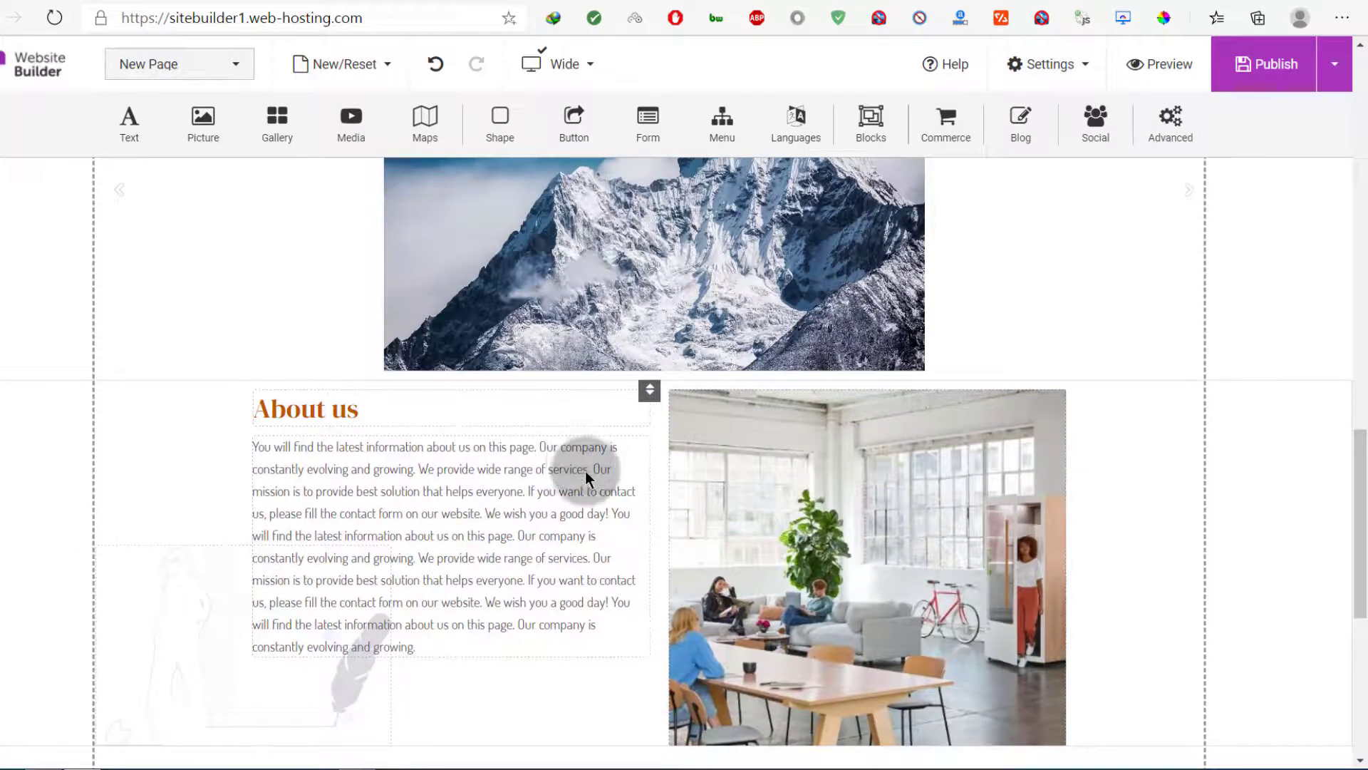
- Review the New Page page and delete the About us block below the slideshow gallery
scroll(335, 545, "down", 3)
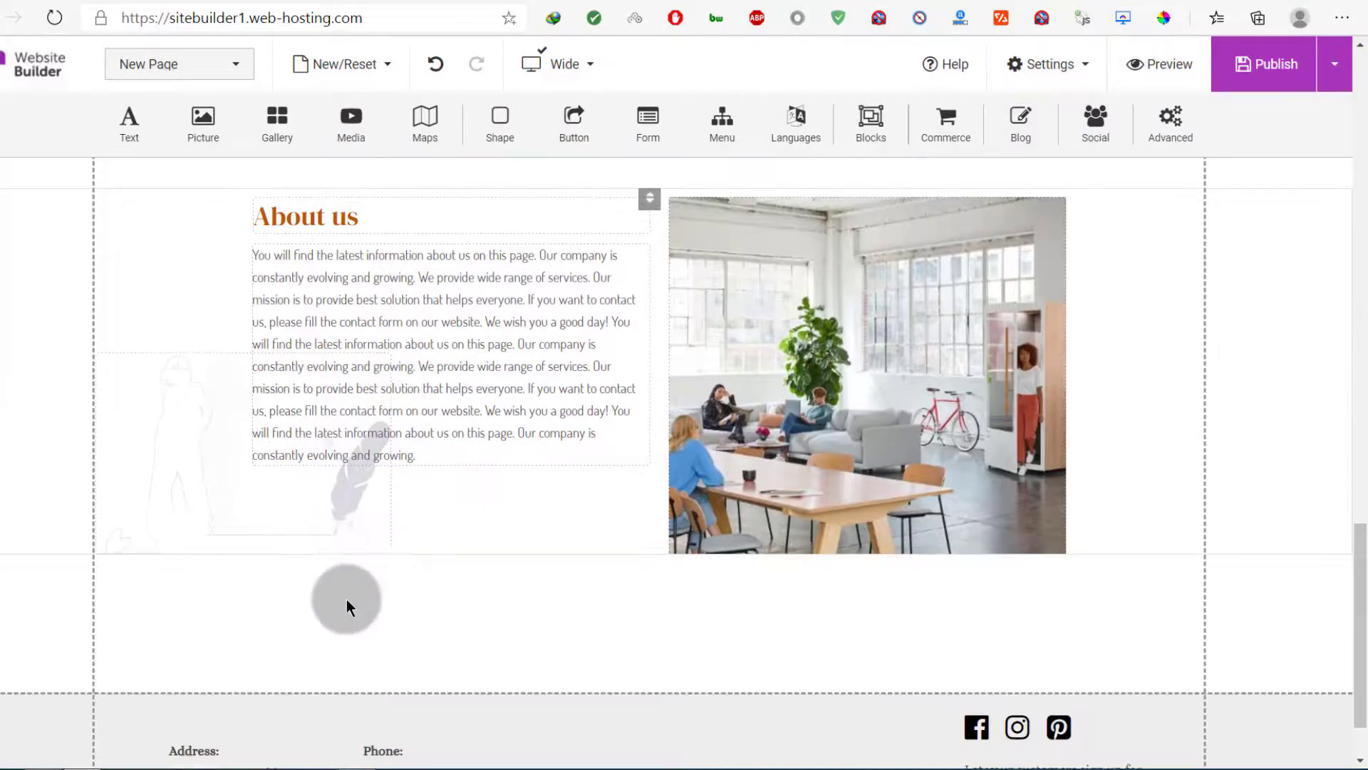
scroll(426, 557, "up", 15)
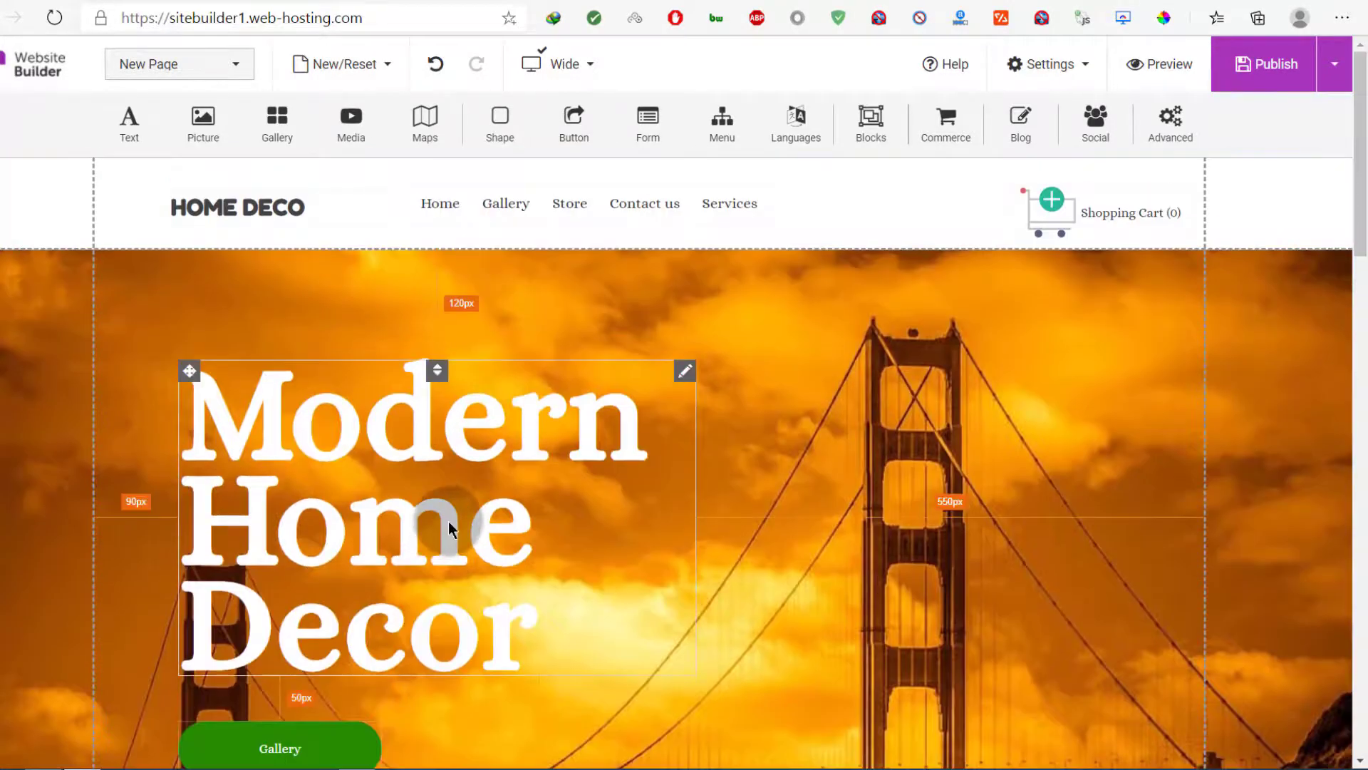
scroll(447, 520, "down", 15)
scroll(595, 365, "up", 5)
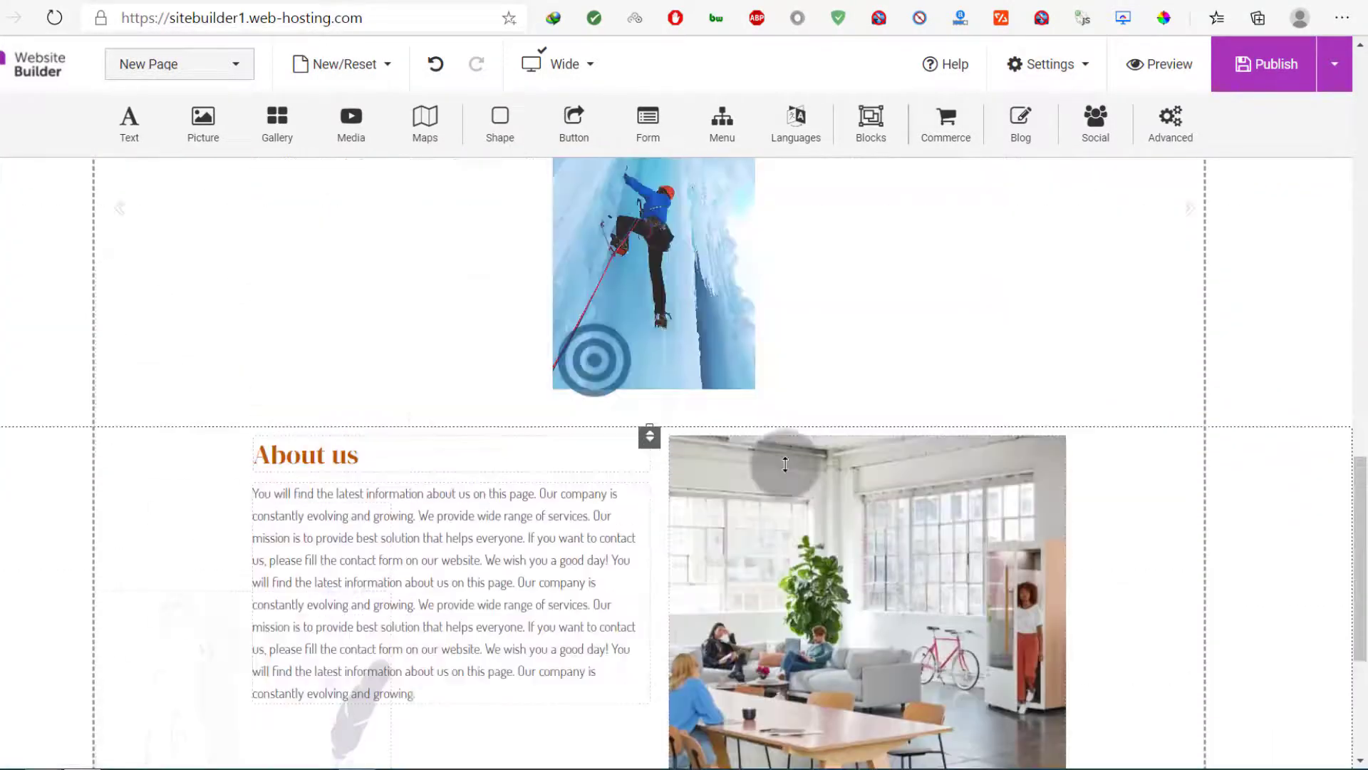
left_click_drag(145, 647, 208, 456)
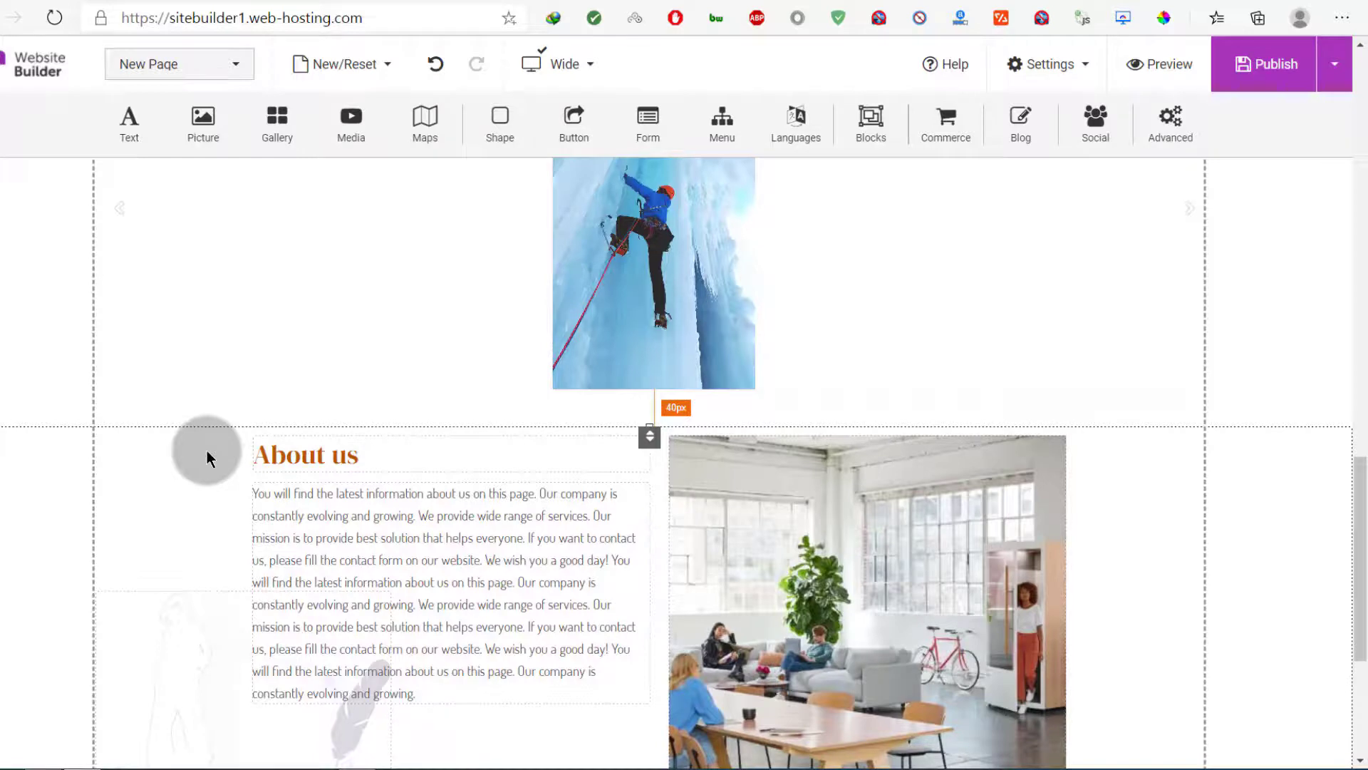
key("Delete")
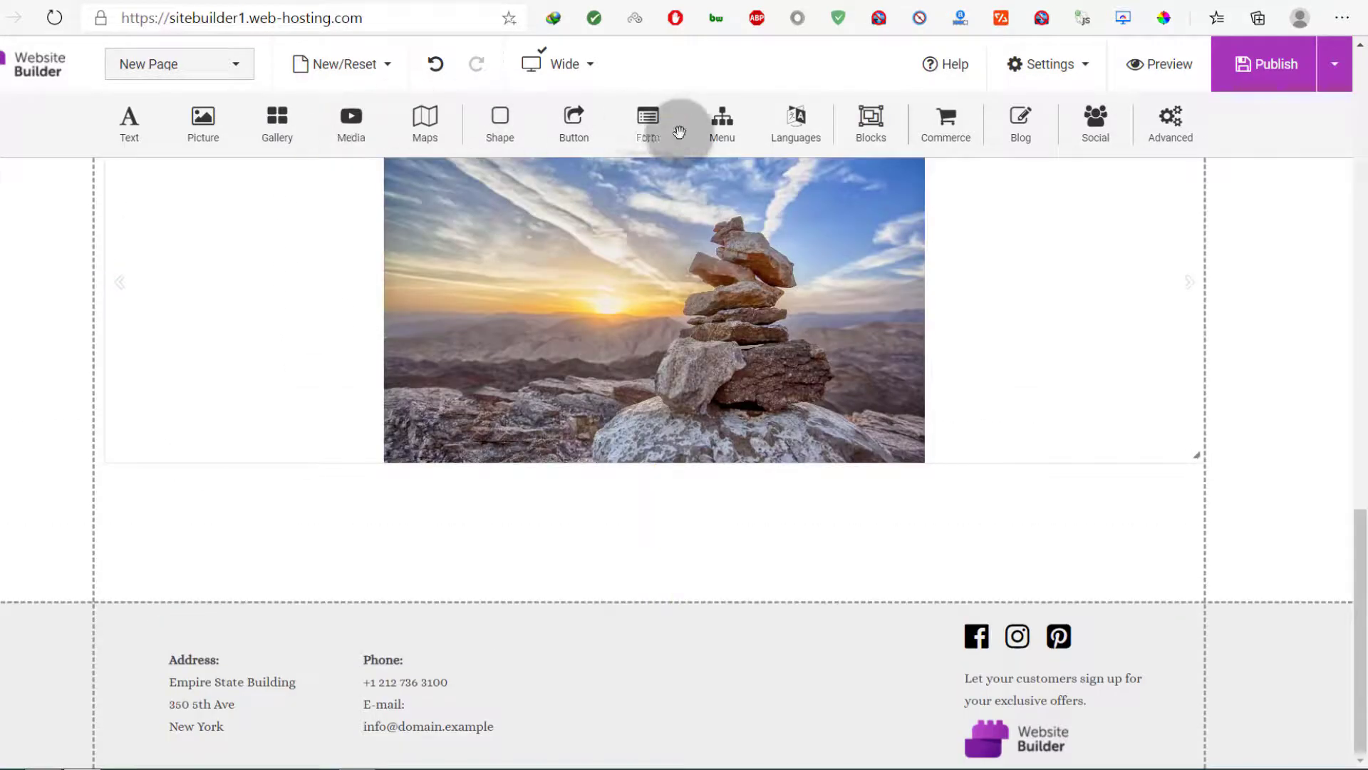
left_click_drag(679, 132, 460, 555)
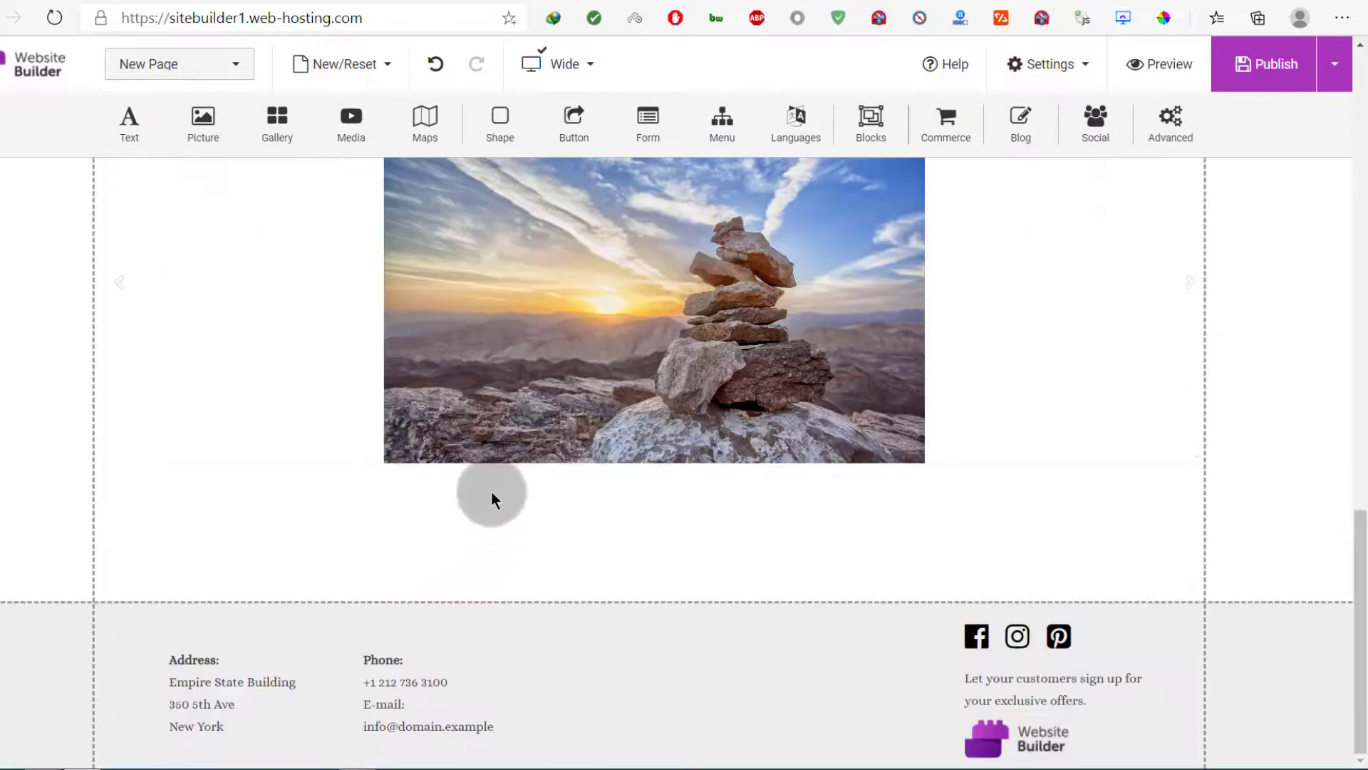
- Replace the site's current template with the Teatime e-commerce template and accept losing the existing content
scroll(494, 441, "up", 10)
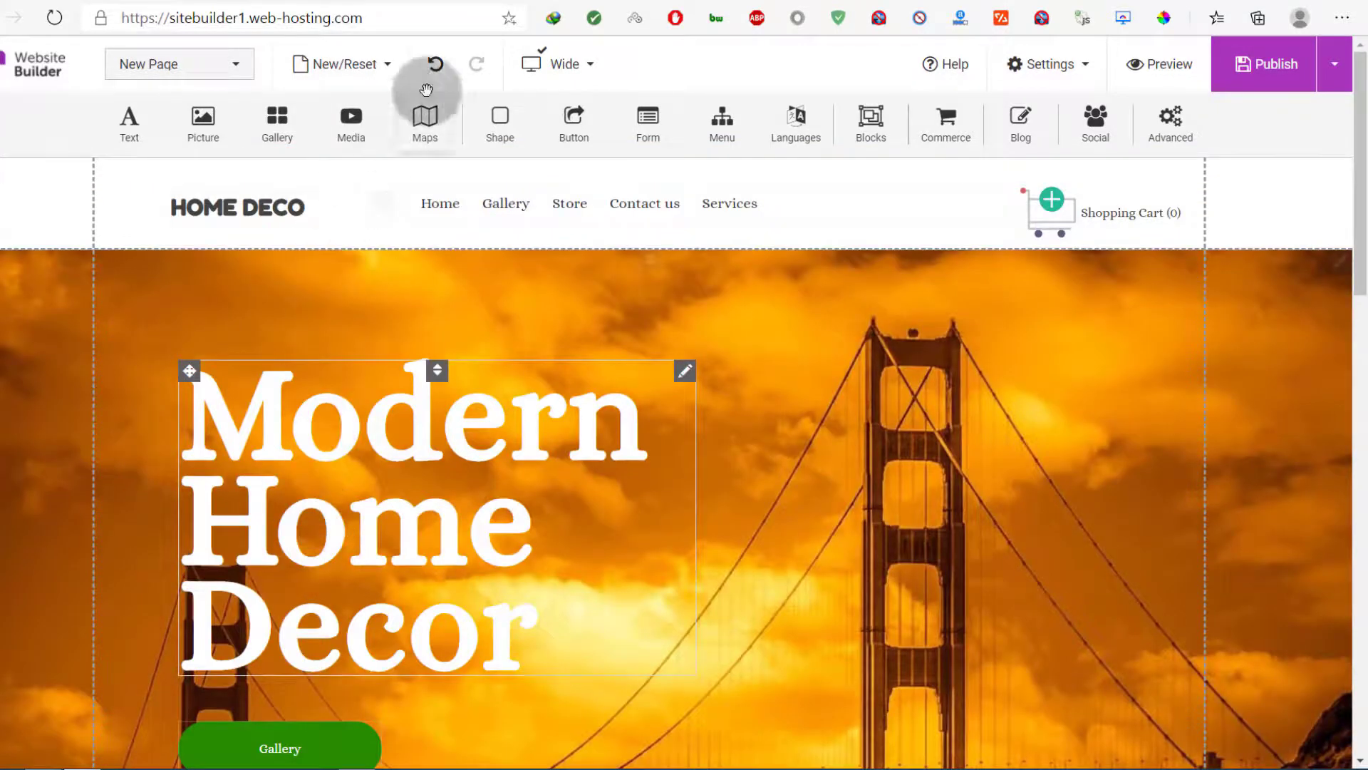
left_click(387, 64)
left_click(392, 64)
left_click(390, 65)
left_click(335, 125)
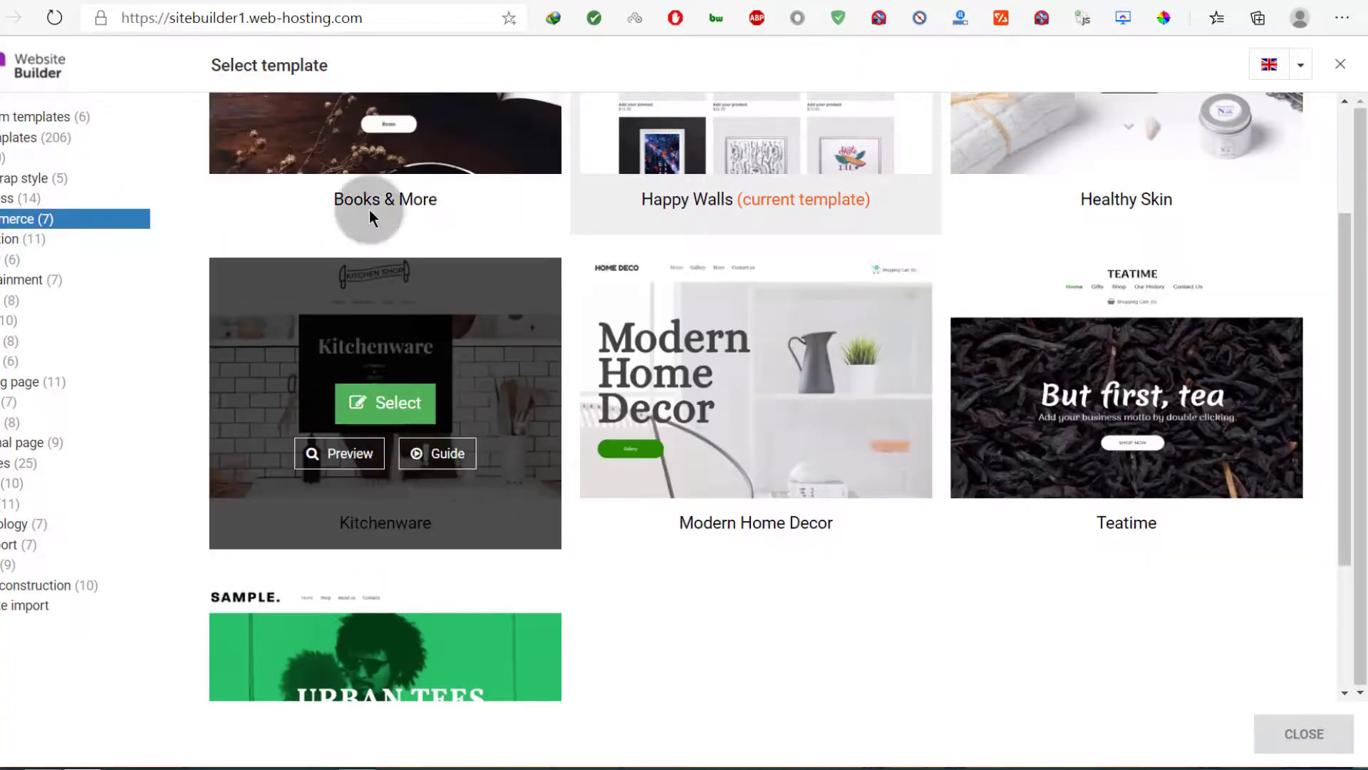
scroll(268, 287, "up", 3)
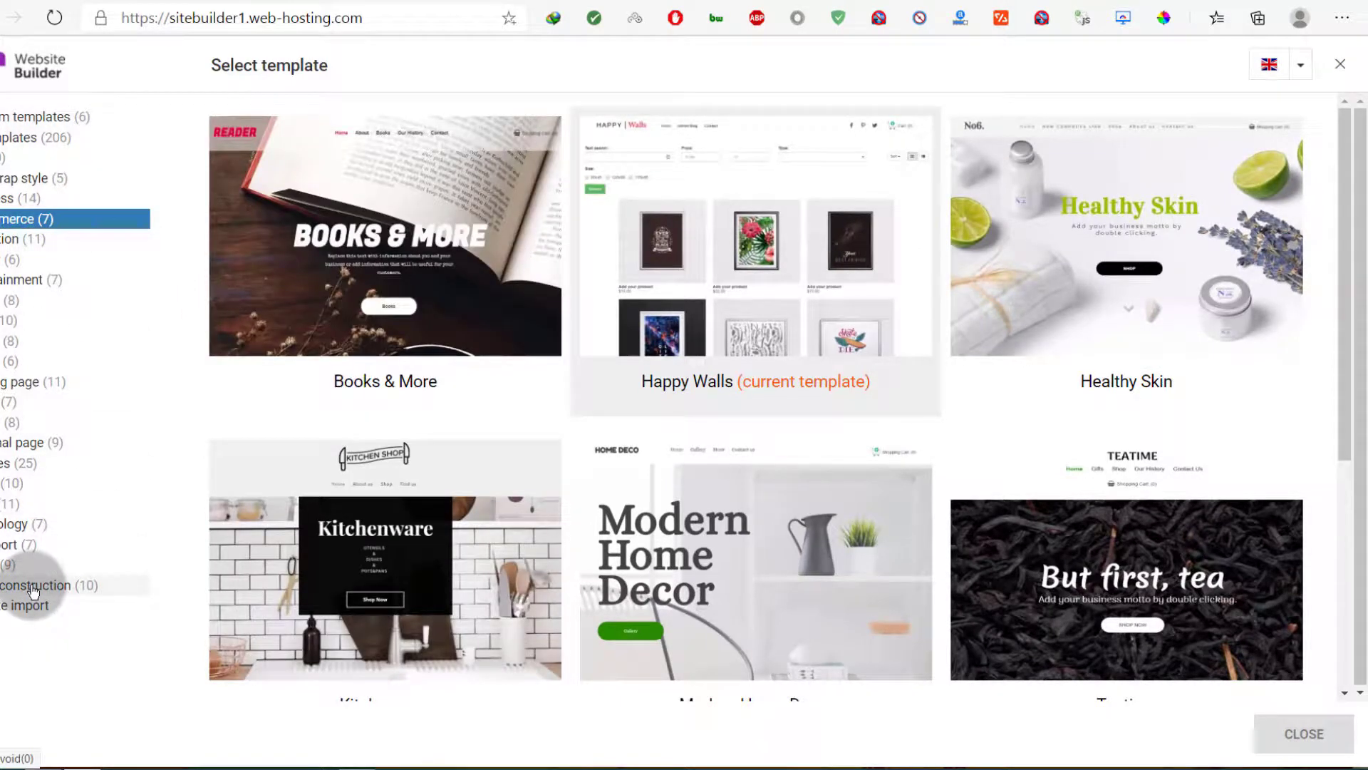
mouse_move(1059, 607)
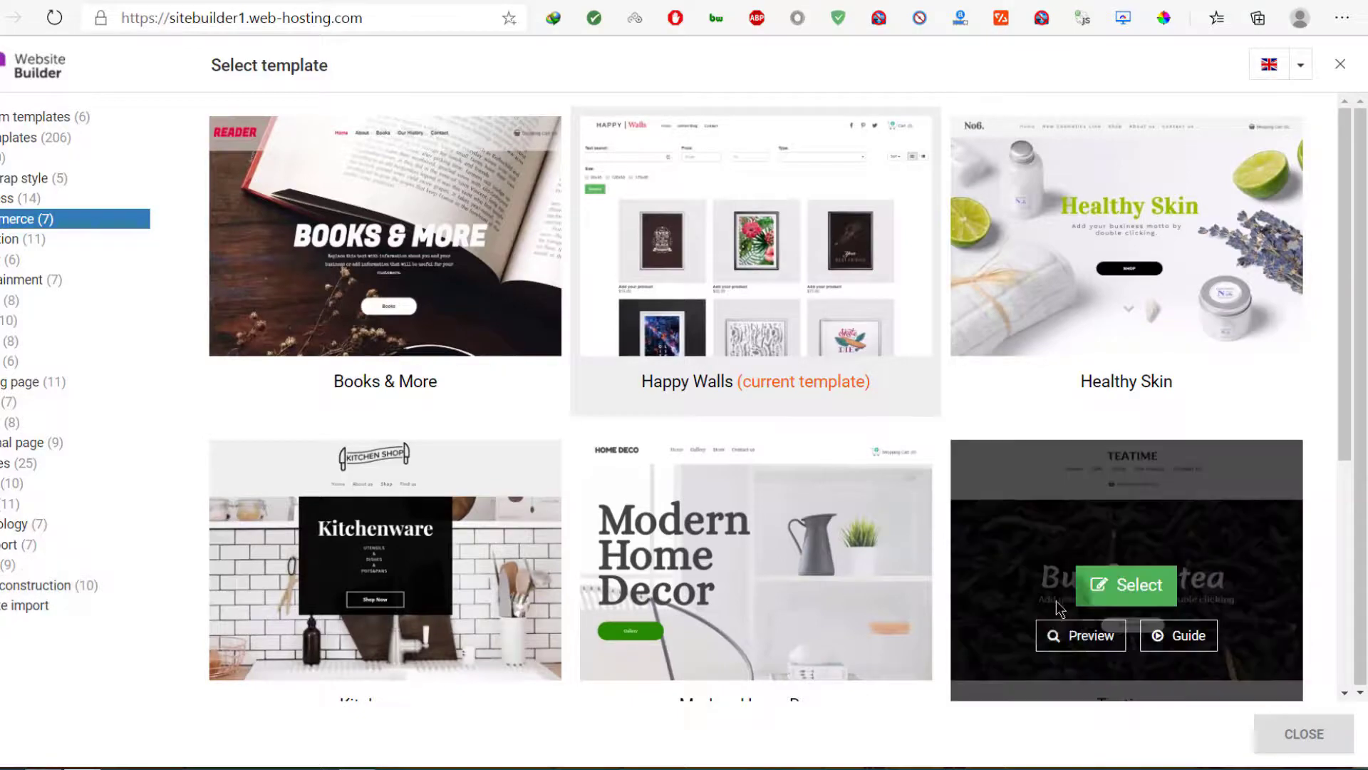
left_click(1118, 583)
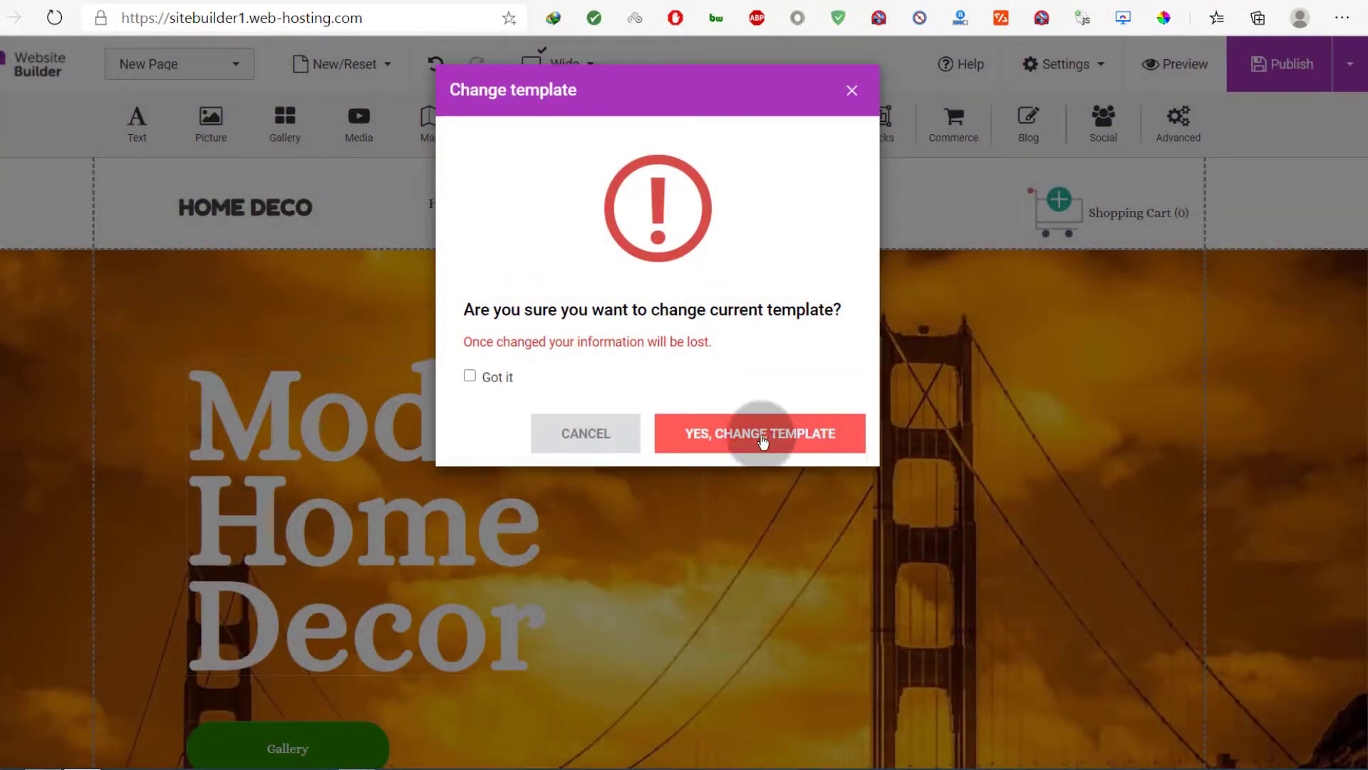
left_click(718, 436)
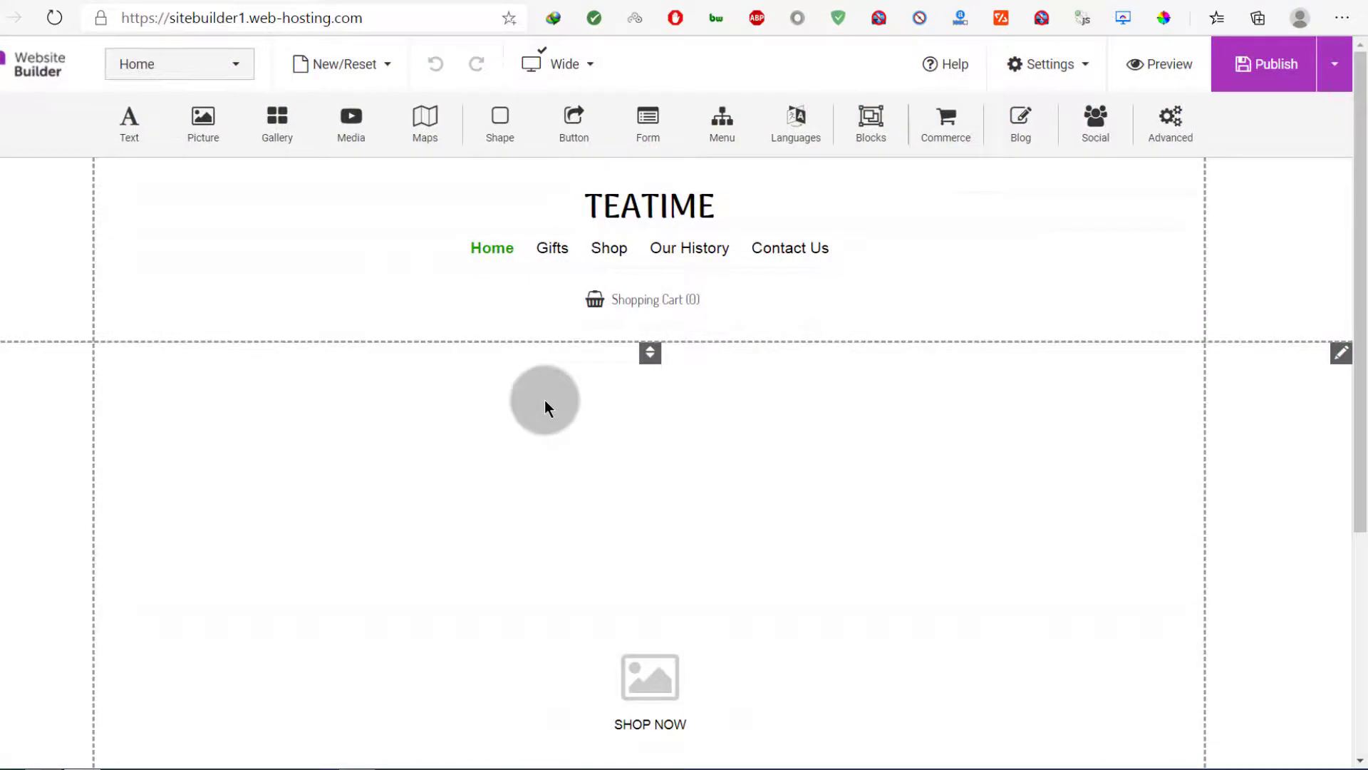
- Look through the Teatime home page and its list of pages to review the template's content
scroll(619, 426, "down", 5)
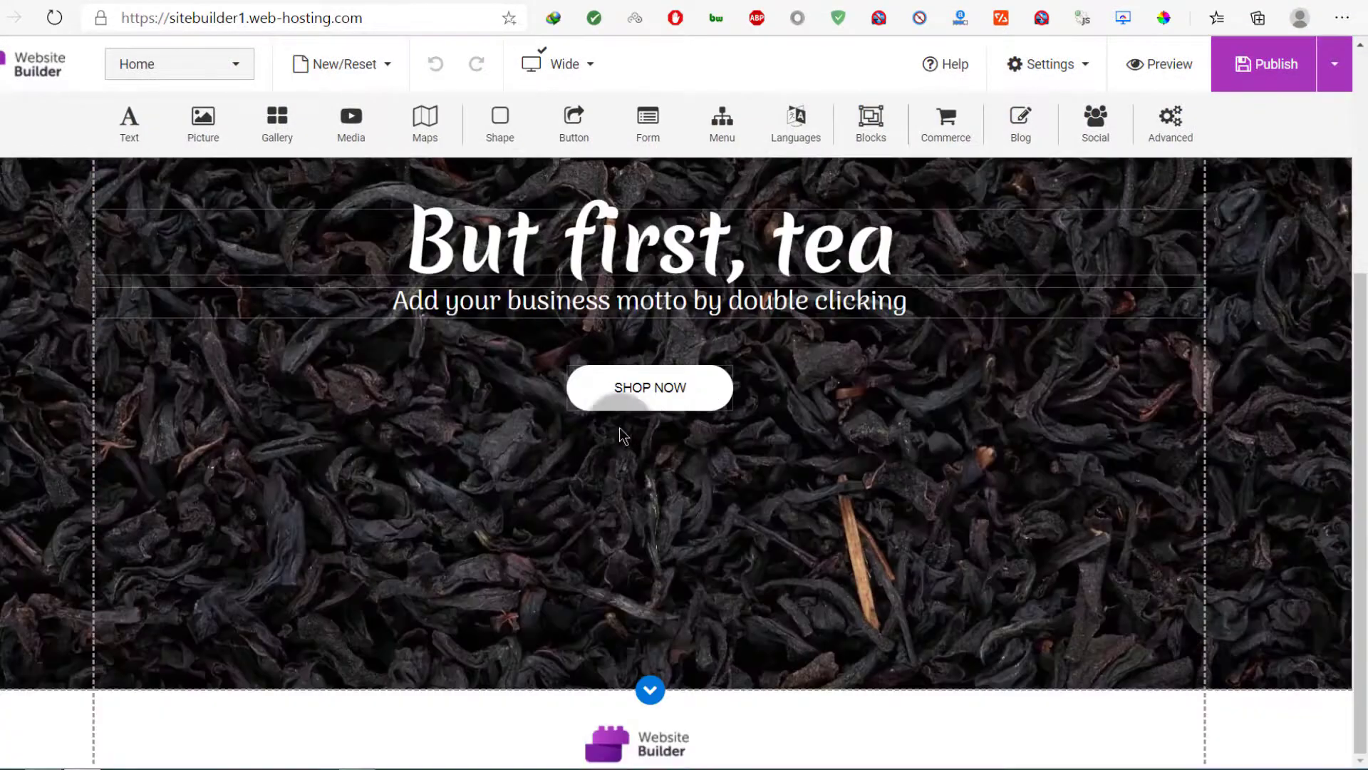
scroll(523, 419, "up", 5)
scroll(493, 450, "down", 5)
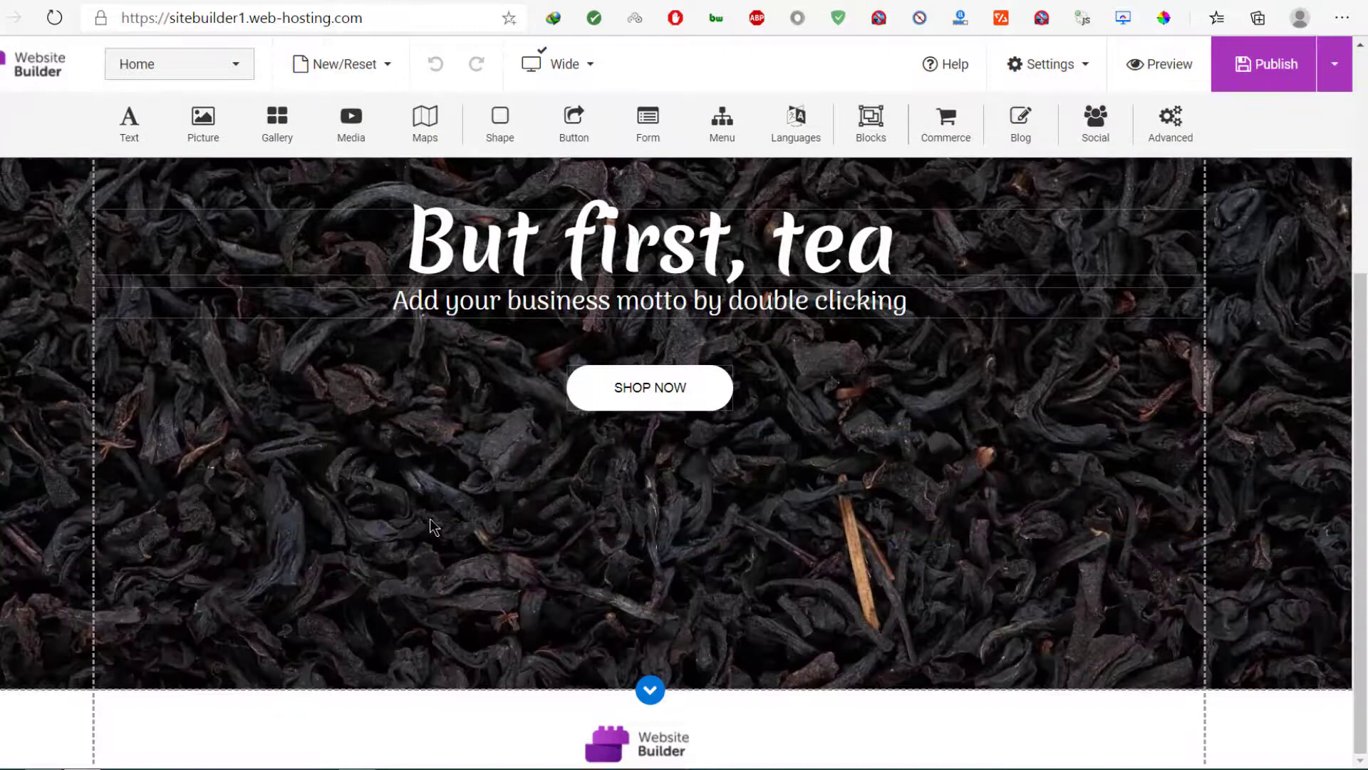
left_click(236, 64)
left_click(238, 71)
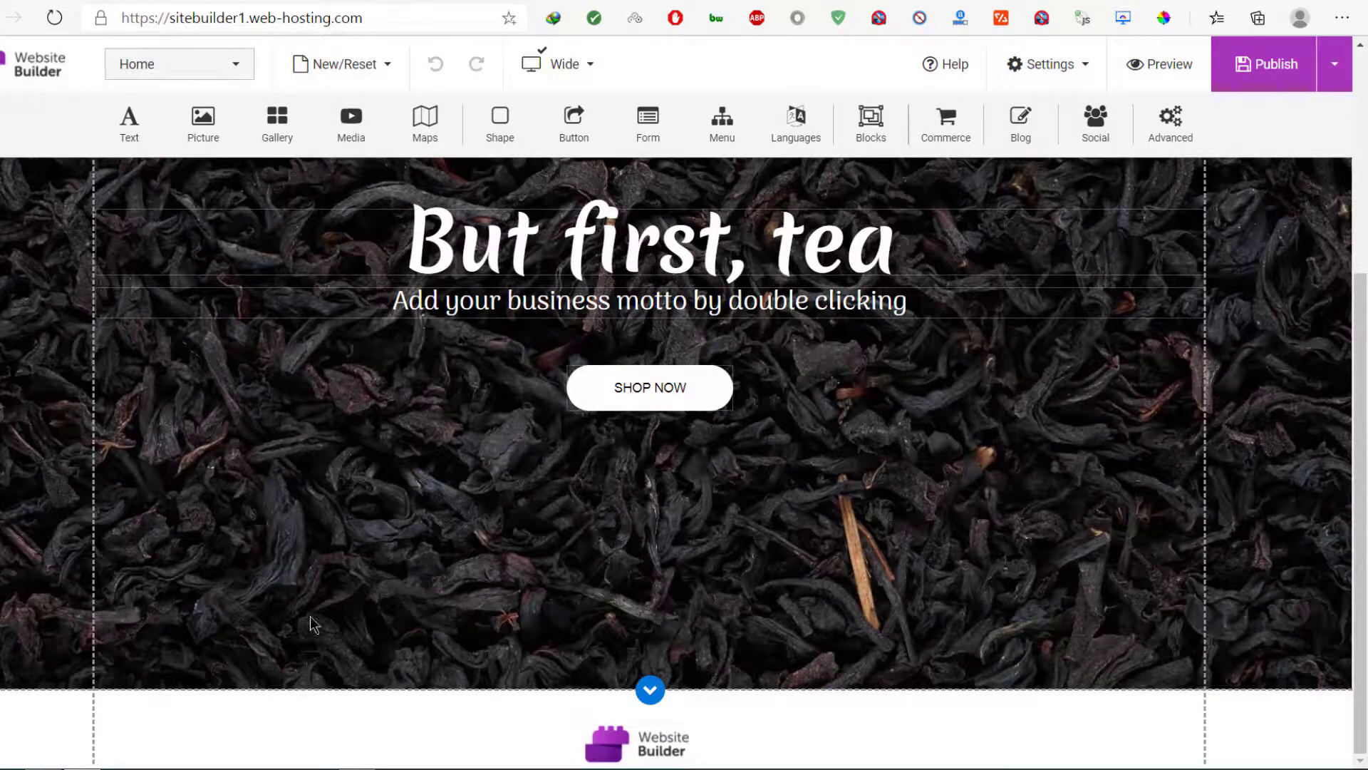
left_click(716, 405)
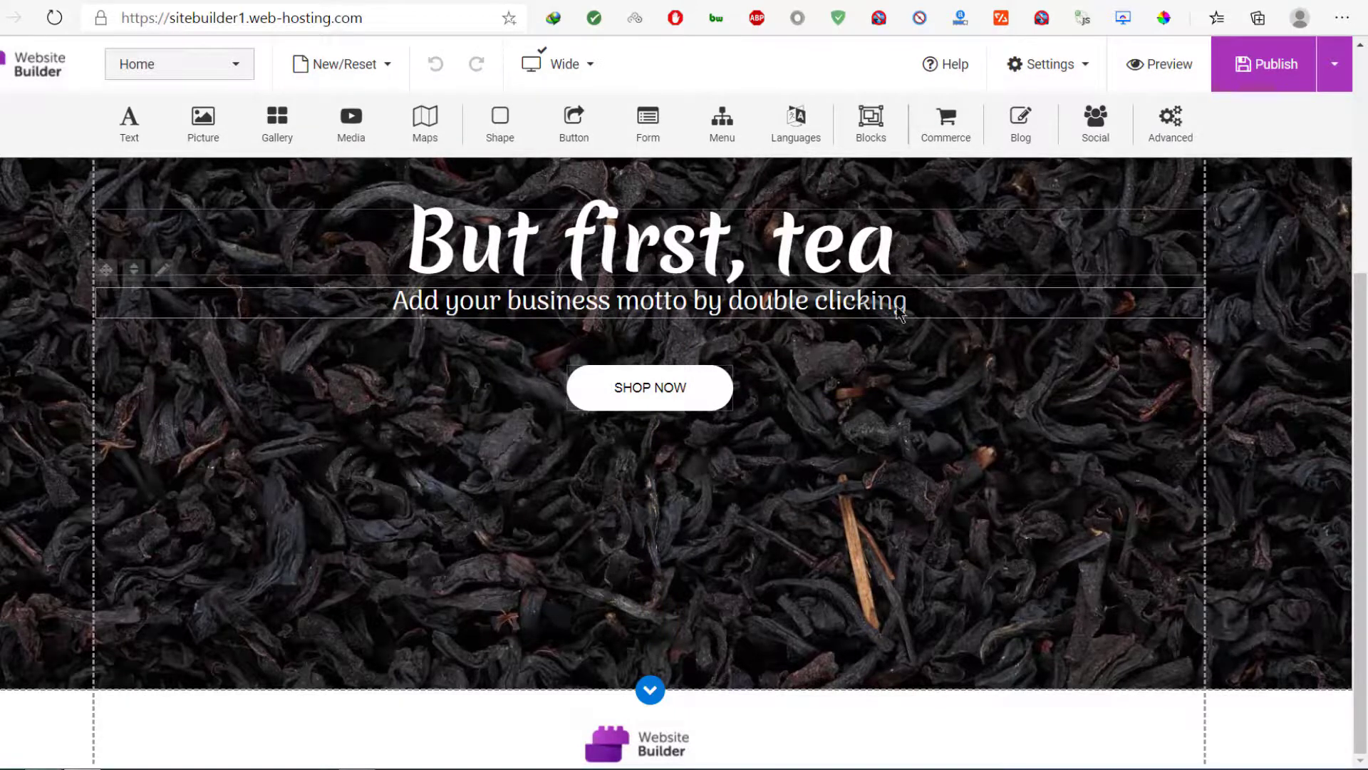
left_click(656, 436)
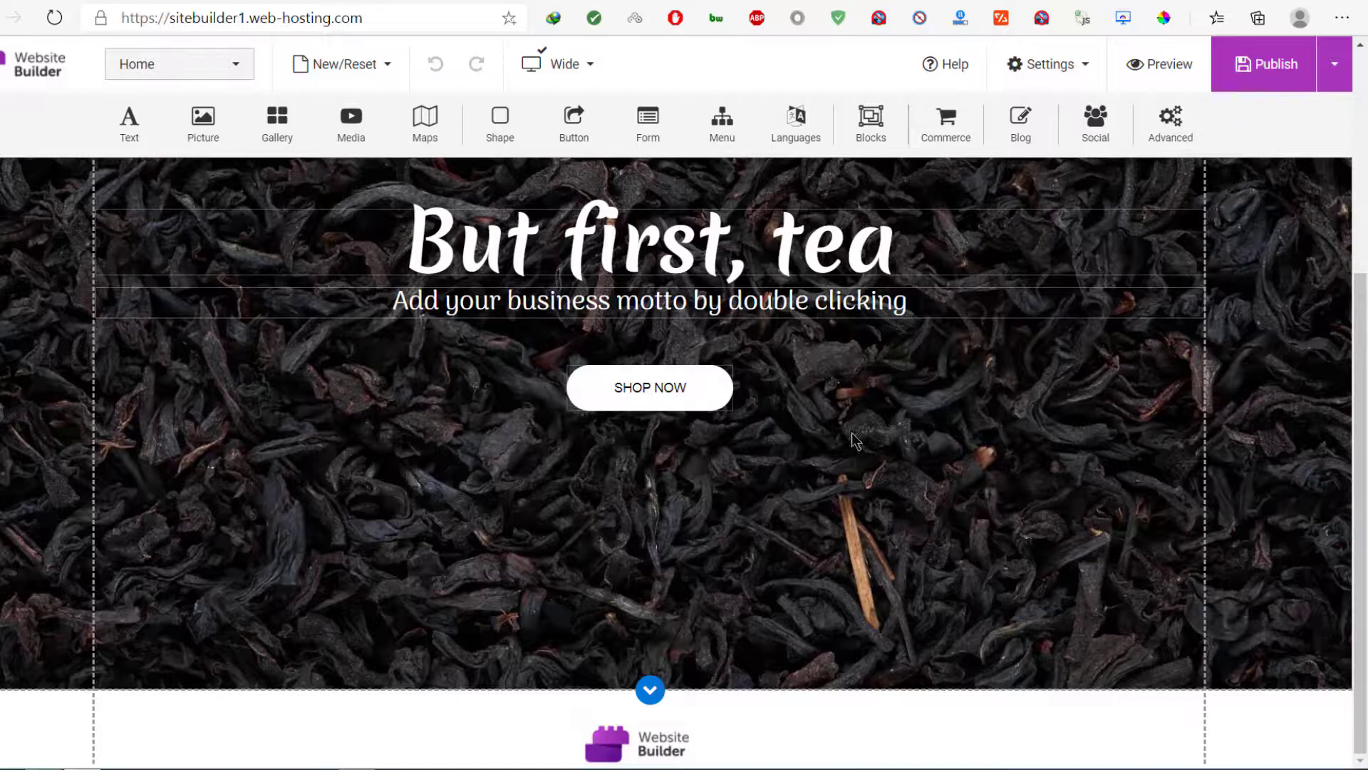
- Save the Teatime site as a draft and publish it to the domain
left_click(1332, 67)
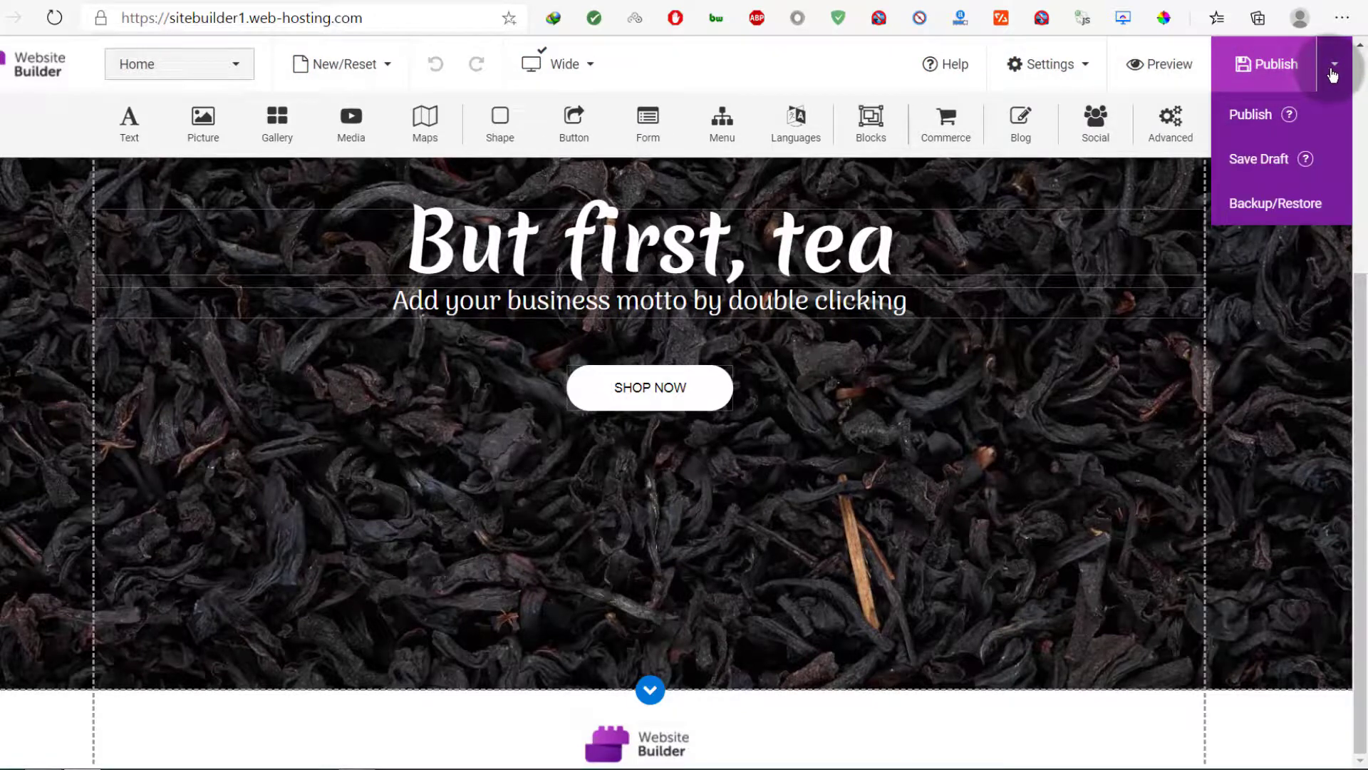
left_click(1259, 159)
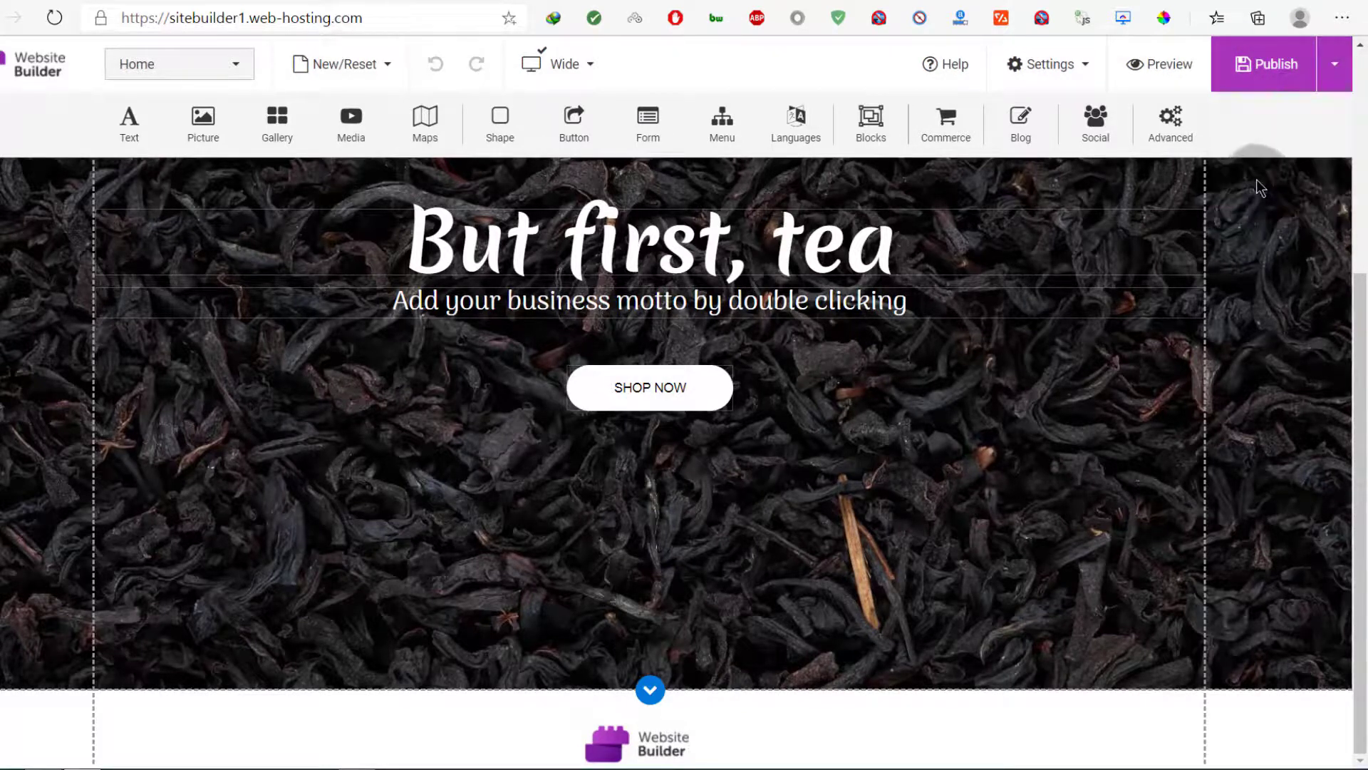
left_click(1257, 68)
left_click(1243, 118)
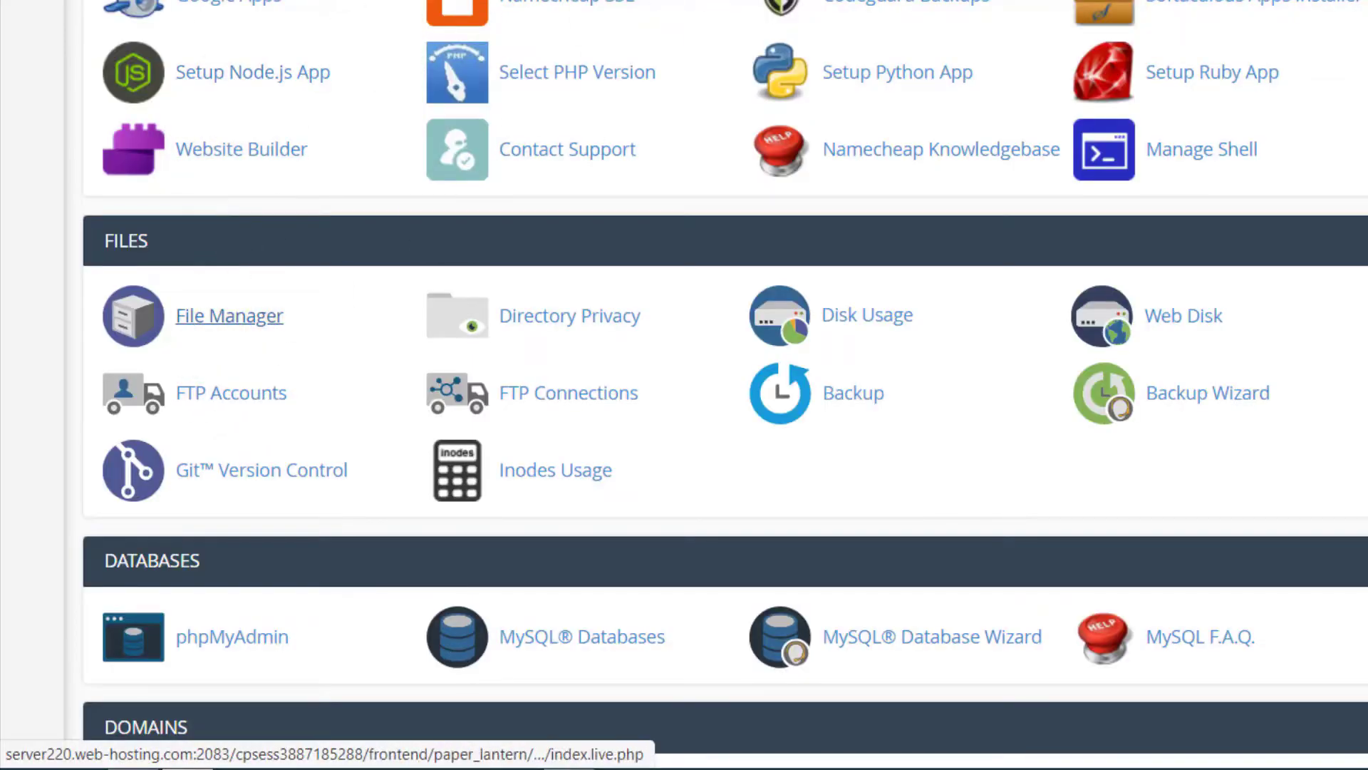
- Open cPanel's File Manager and inspect the ncsitebuilder folder and index.php file in public_html
left_click(229, 315)
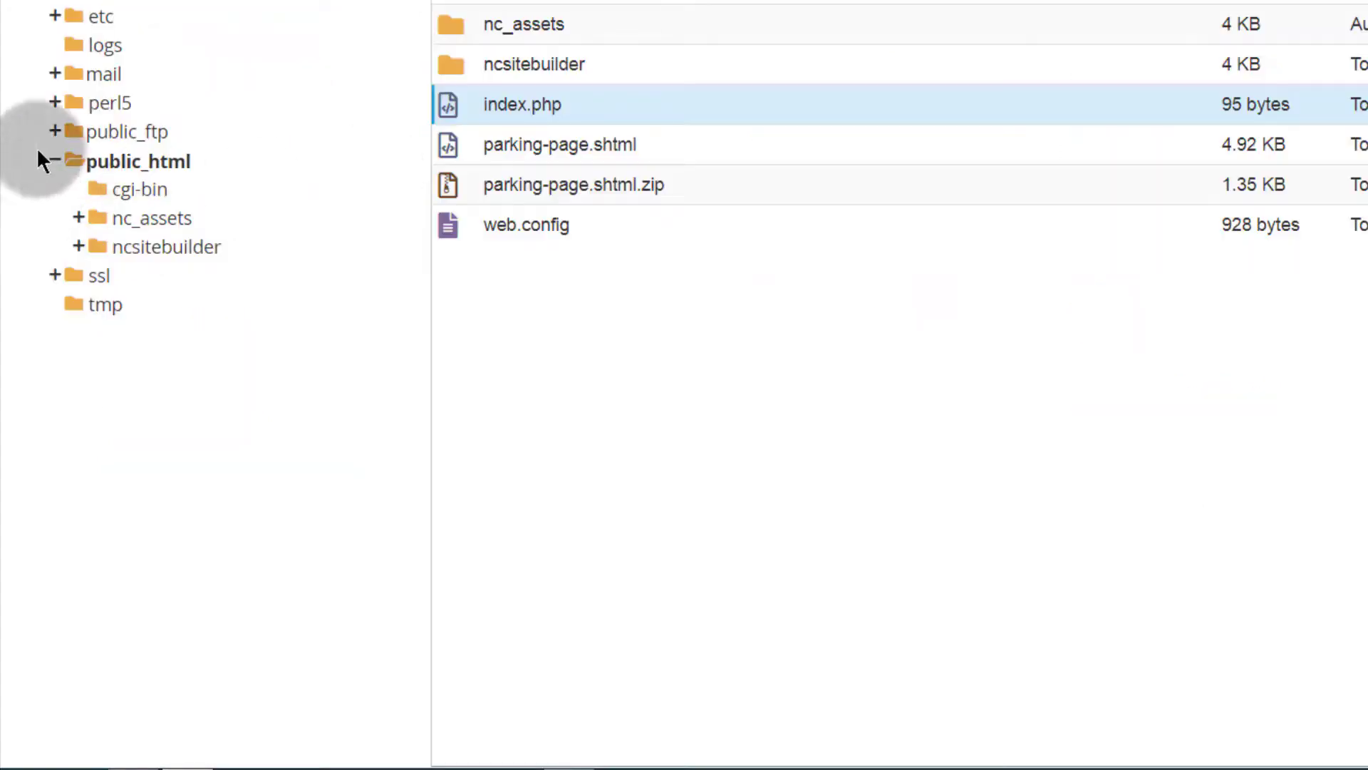
left_click(123, 160)
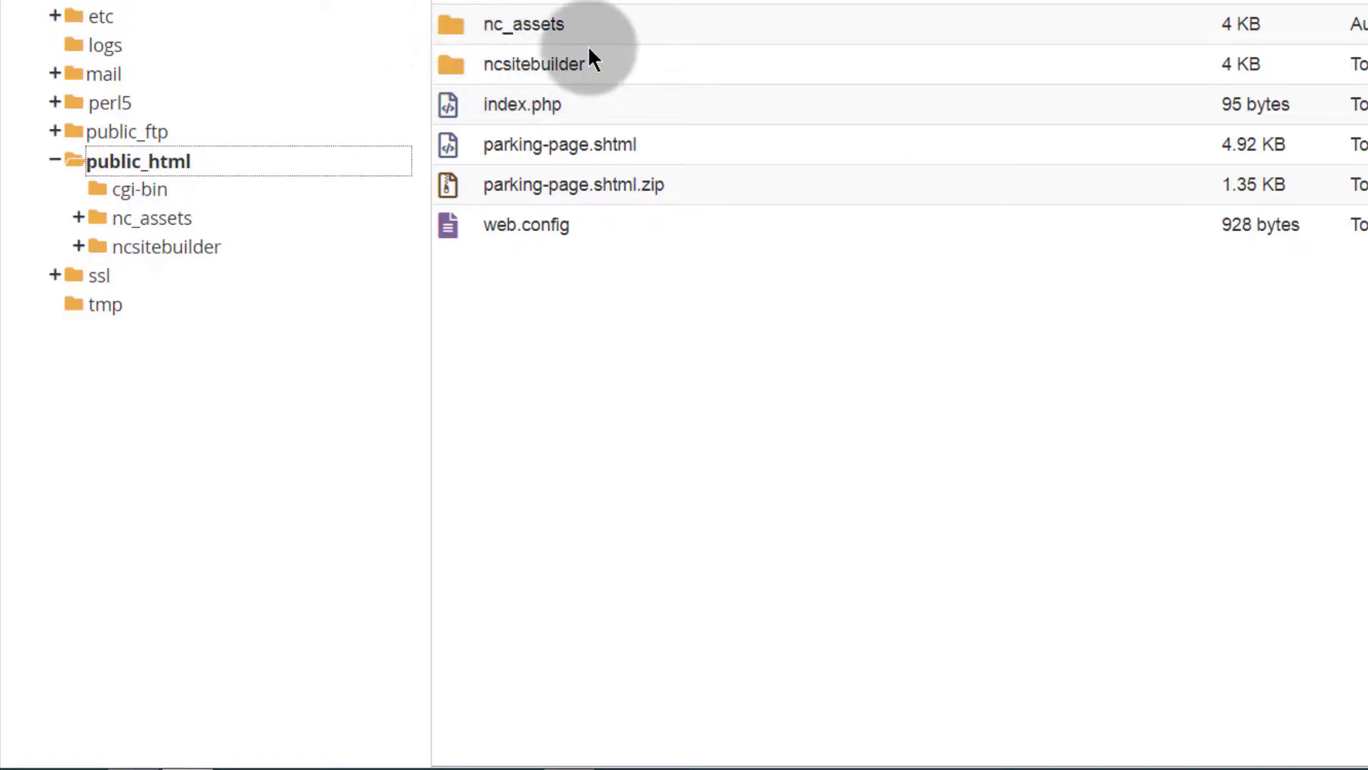
left_click(489, 63)
left_click(535, 378)
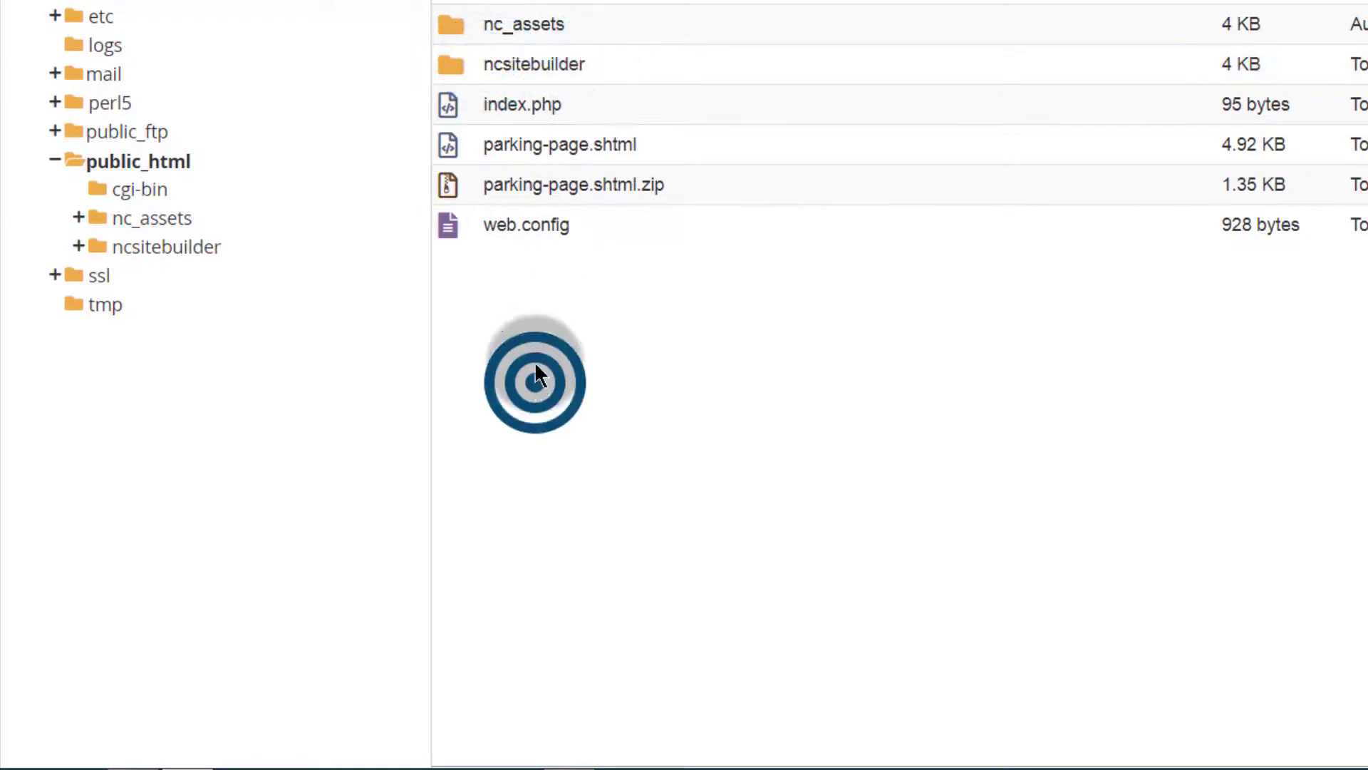
left_click(499, 103)
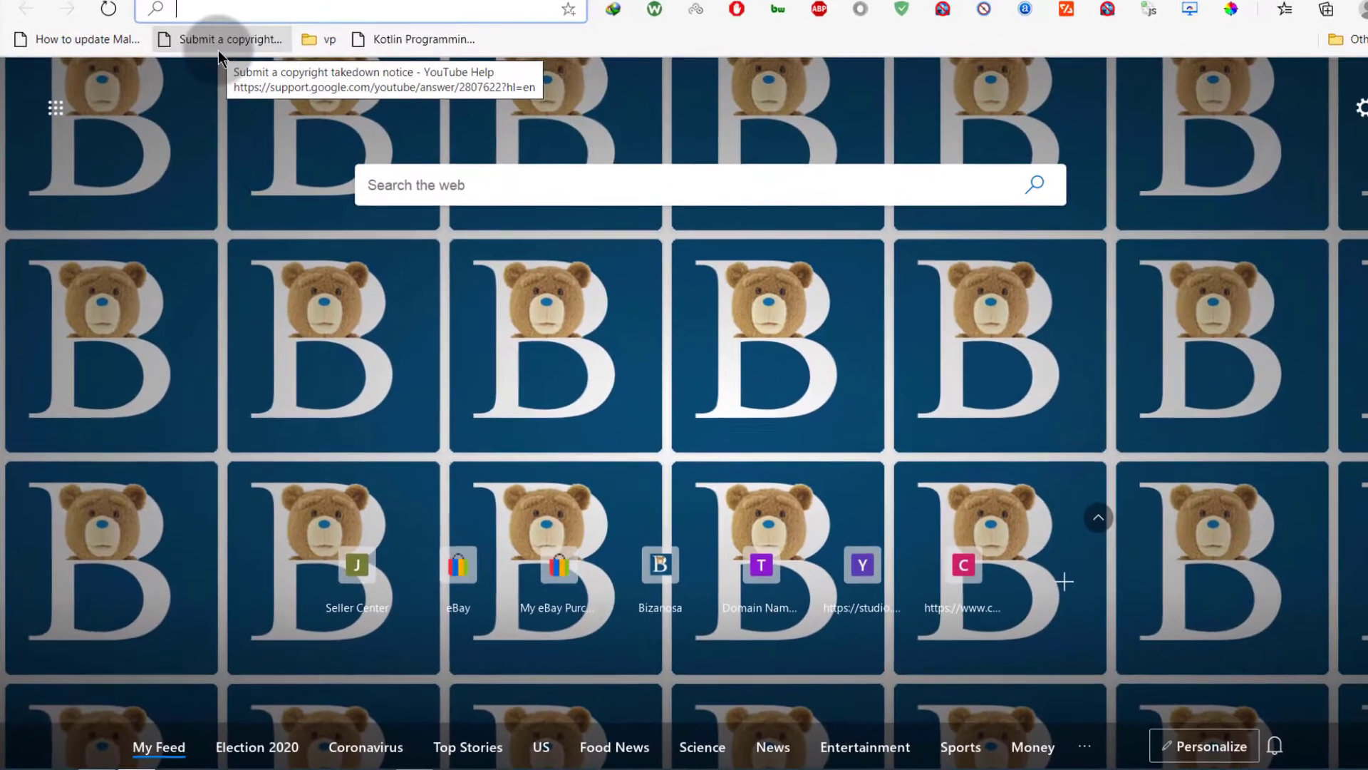
- Visit bizanosa.club in a new browser tab and look through the published Teatime site's Shop and Our History sections
type("biz")
key("Return")
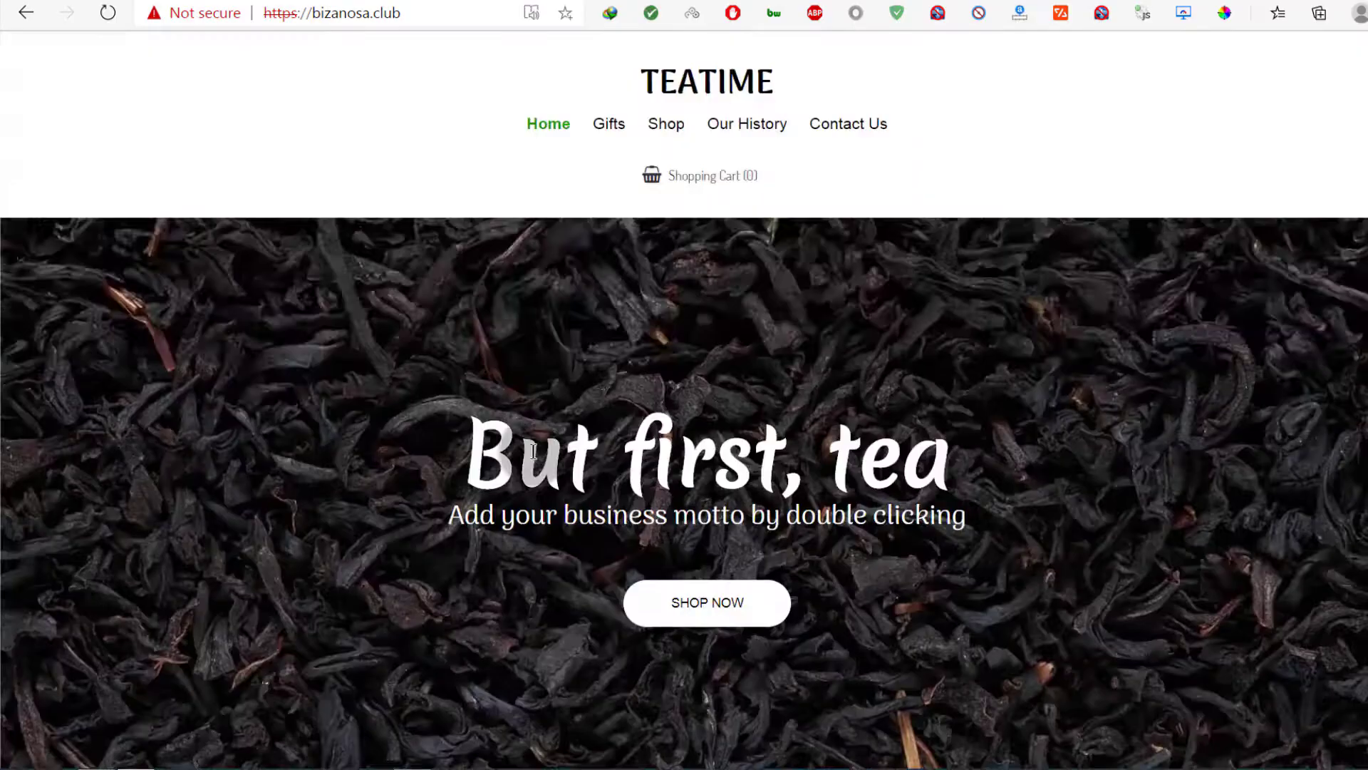
scroll(556, 386, "down", 15)
scroll(563, 377, "down", 5)
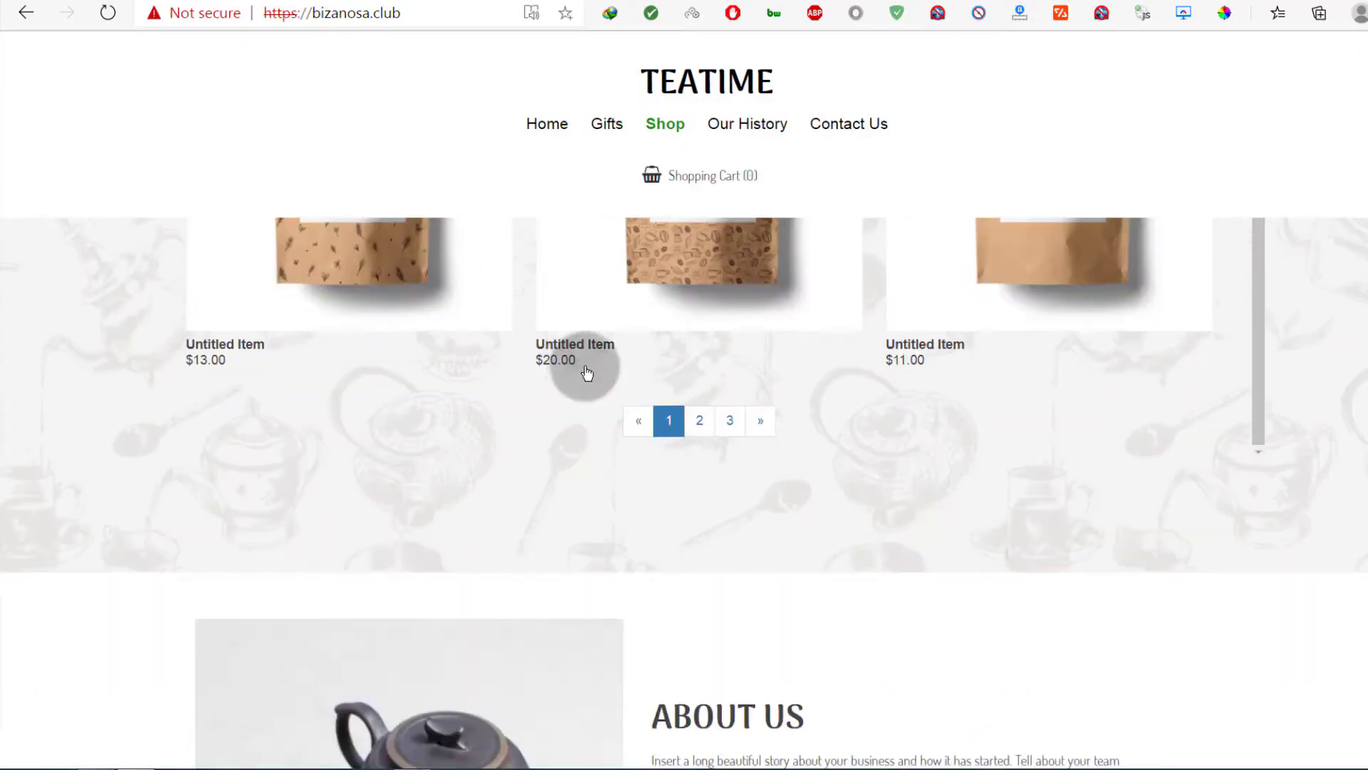
left_click(750, 127)
left_click(971, 2)
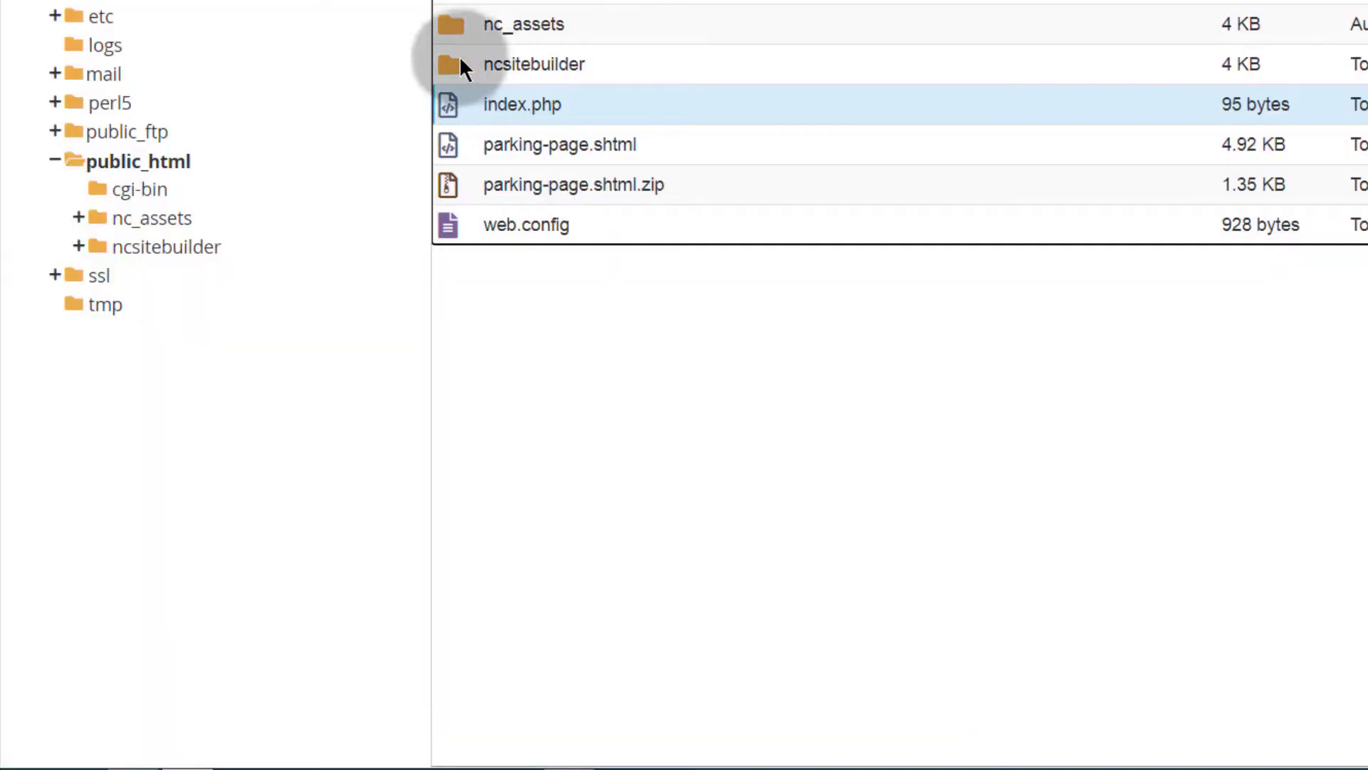
- Open the ncsitebuilder folder in File Manager and examine the files and folders the published site uses
left_click(453, 57)
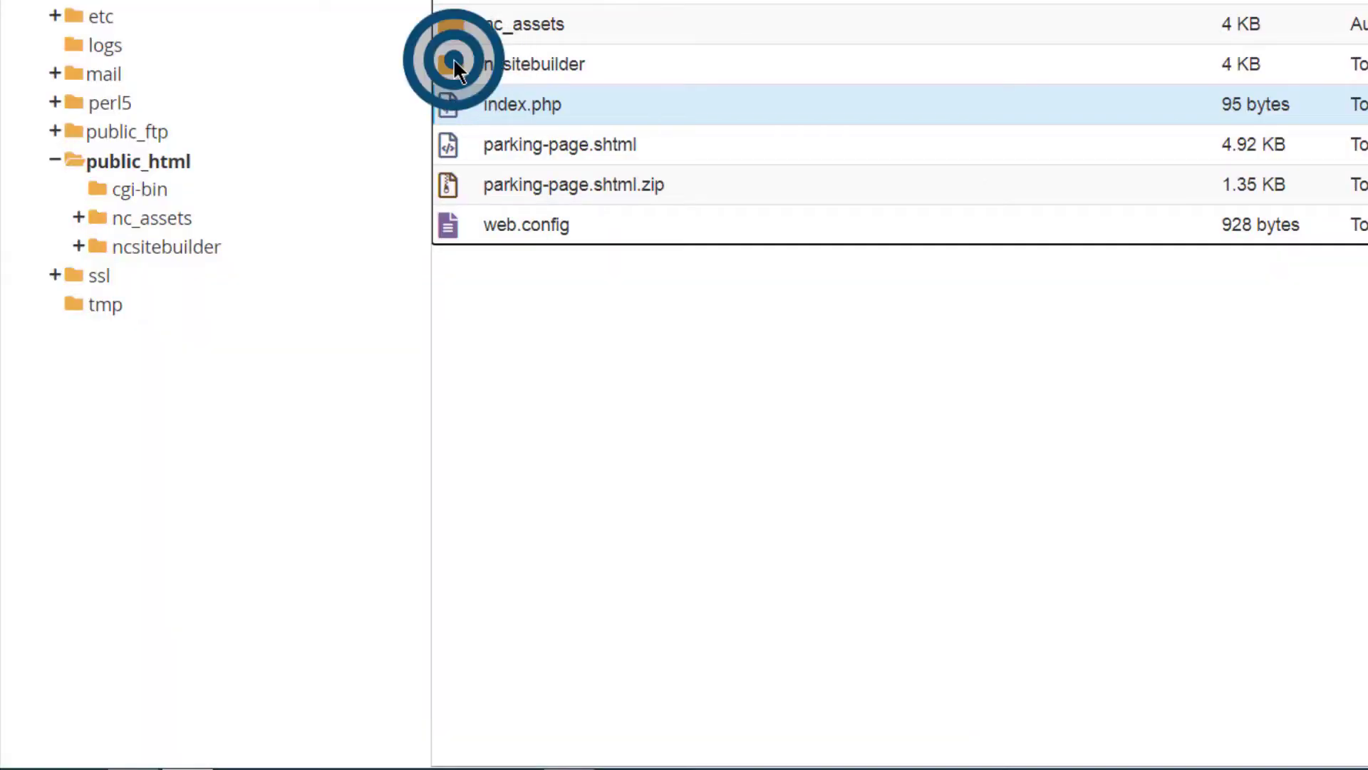
left_click(454, 58)
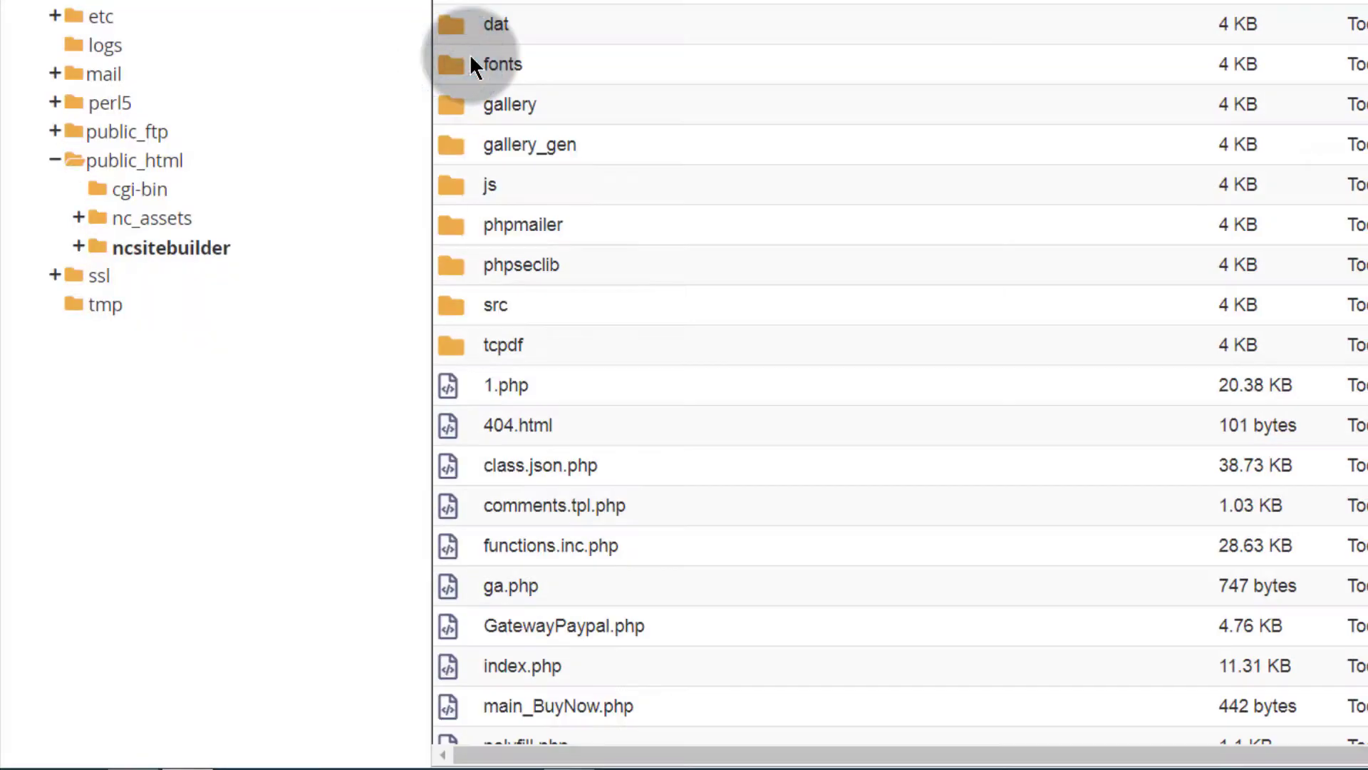
scroll(513, 399, "down", 1)
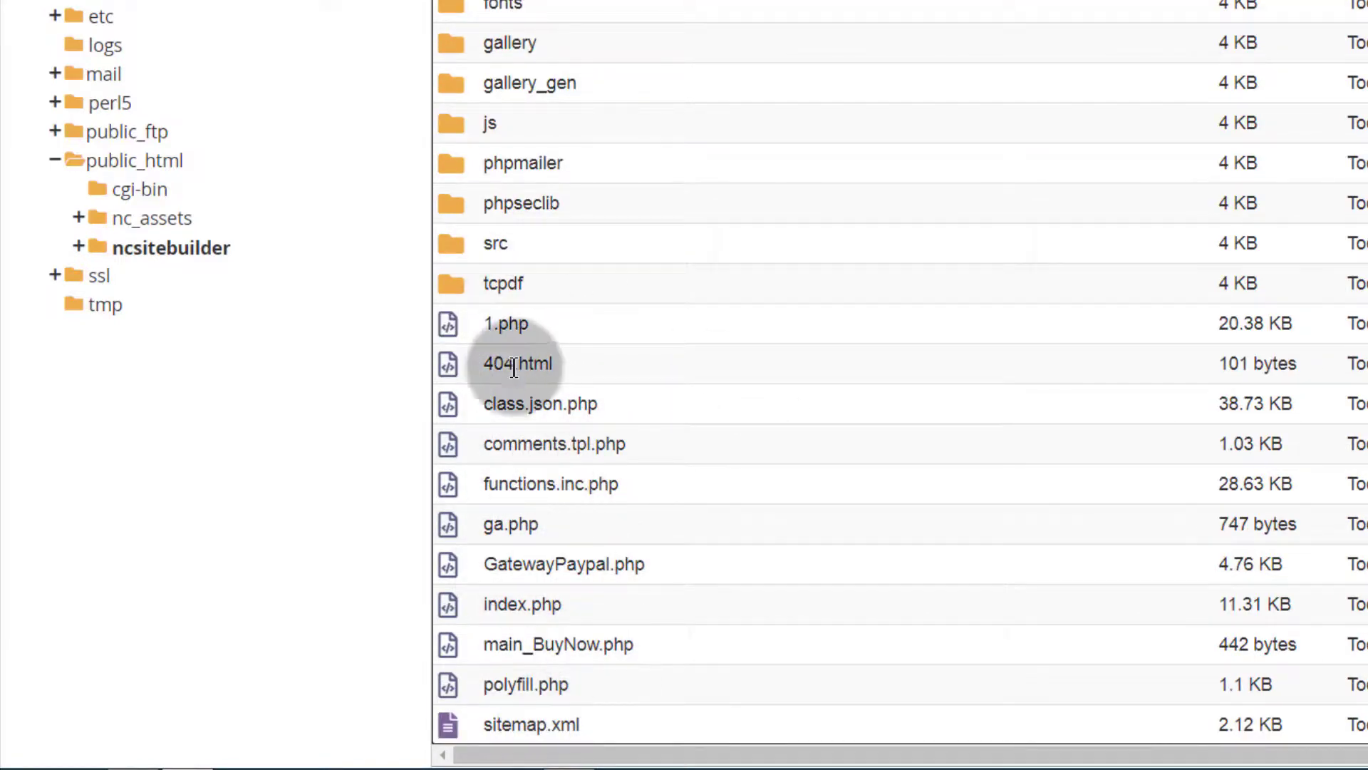
scroll(514, 367, "up", 1)
scroll(525, 262, "down", 1)
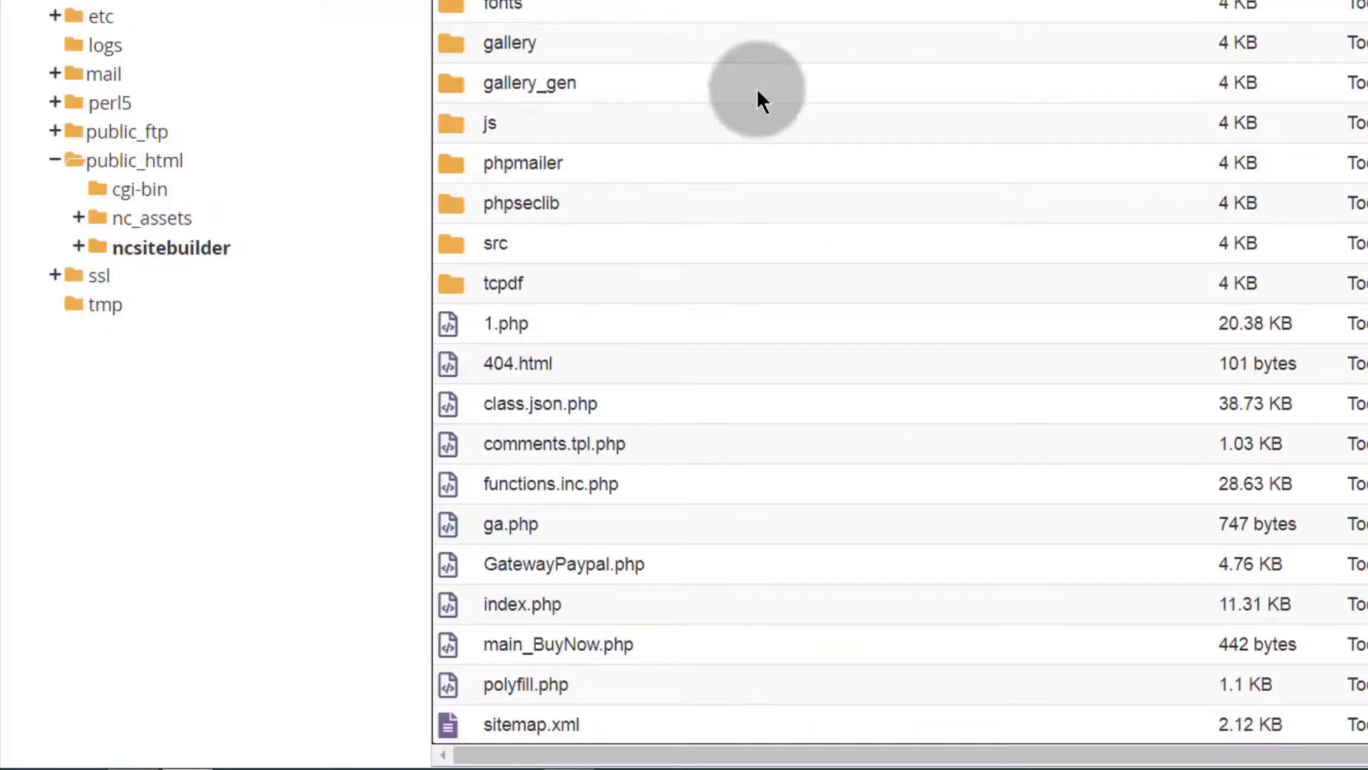
scroll(442, 138, "up", 1)
- Permanently delete the ncsitebuilder folder from public_html, skipping the trash
left_click(110, 160)
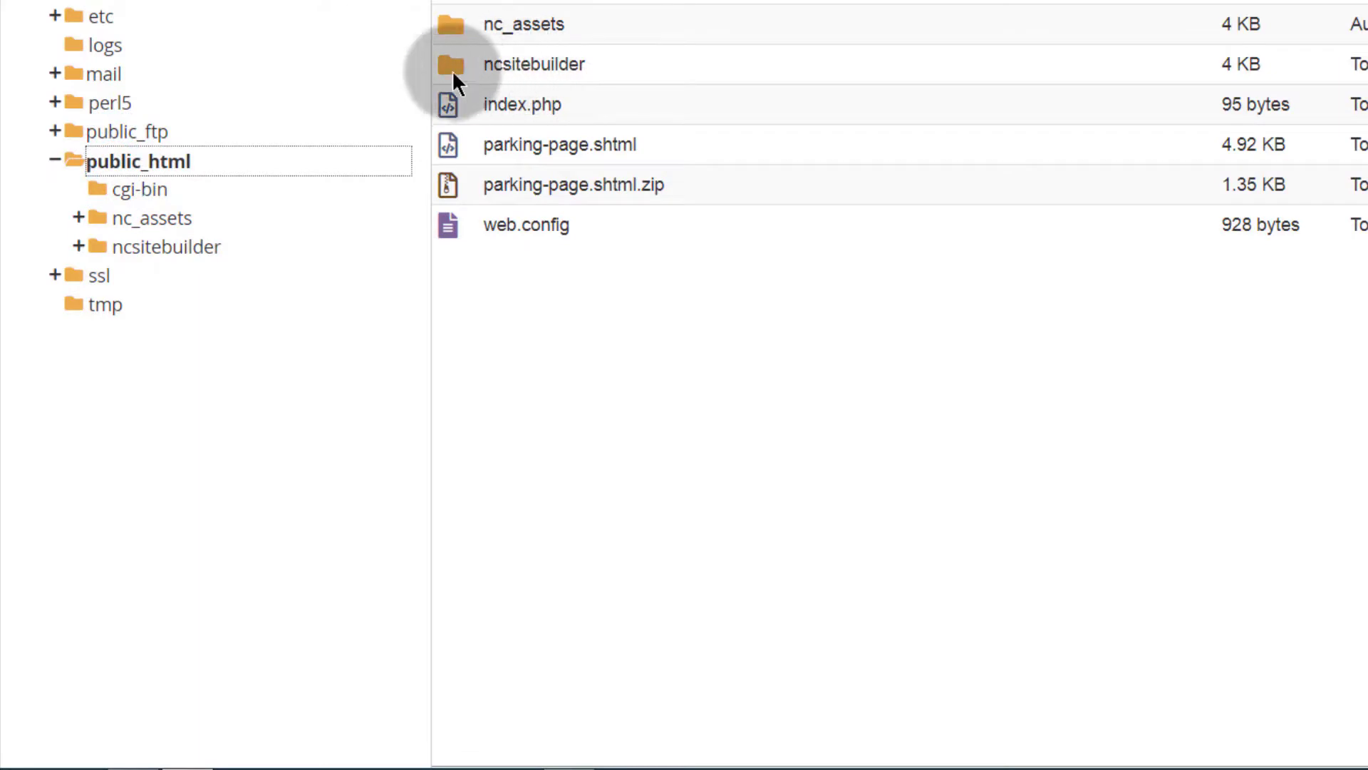
left_click(442, 63)
key("Delete")
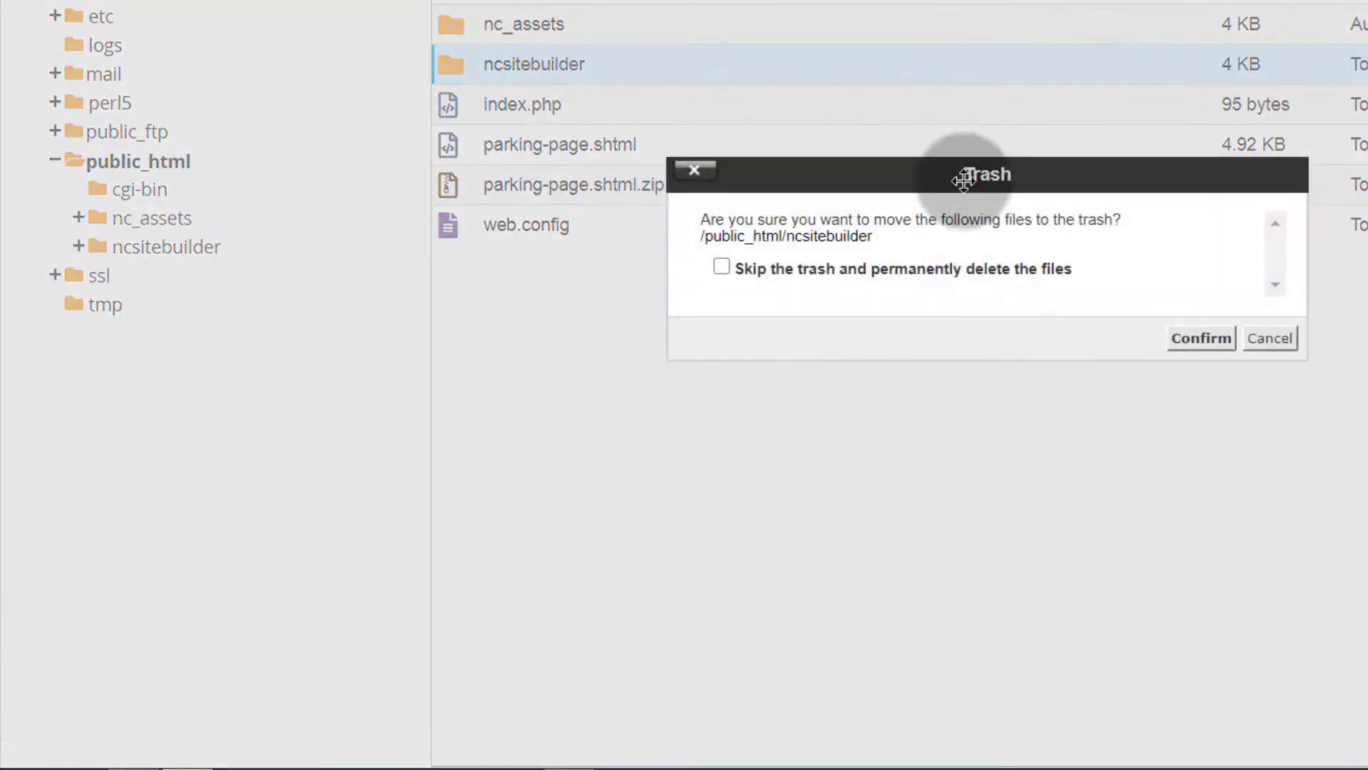
left_click(794, 268)
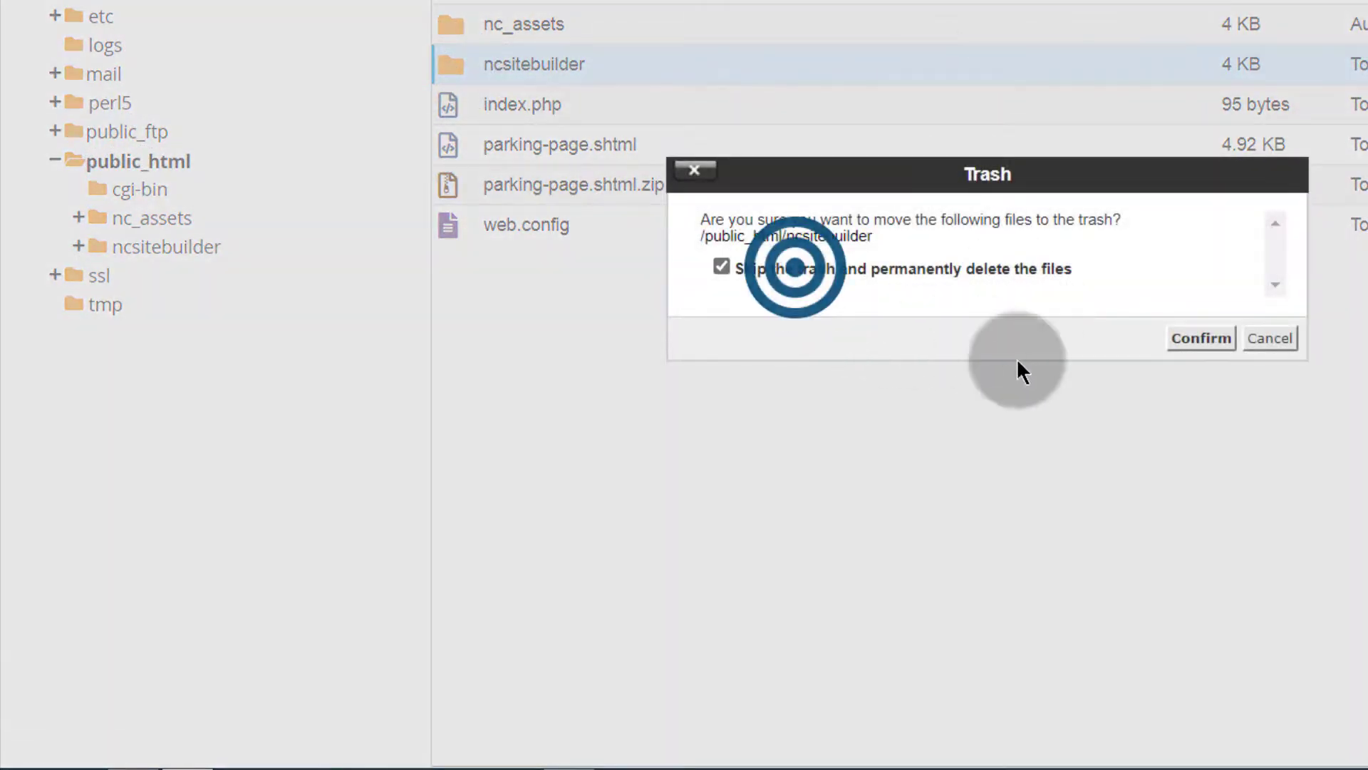
left_click(1204, 339)
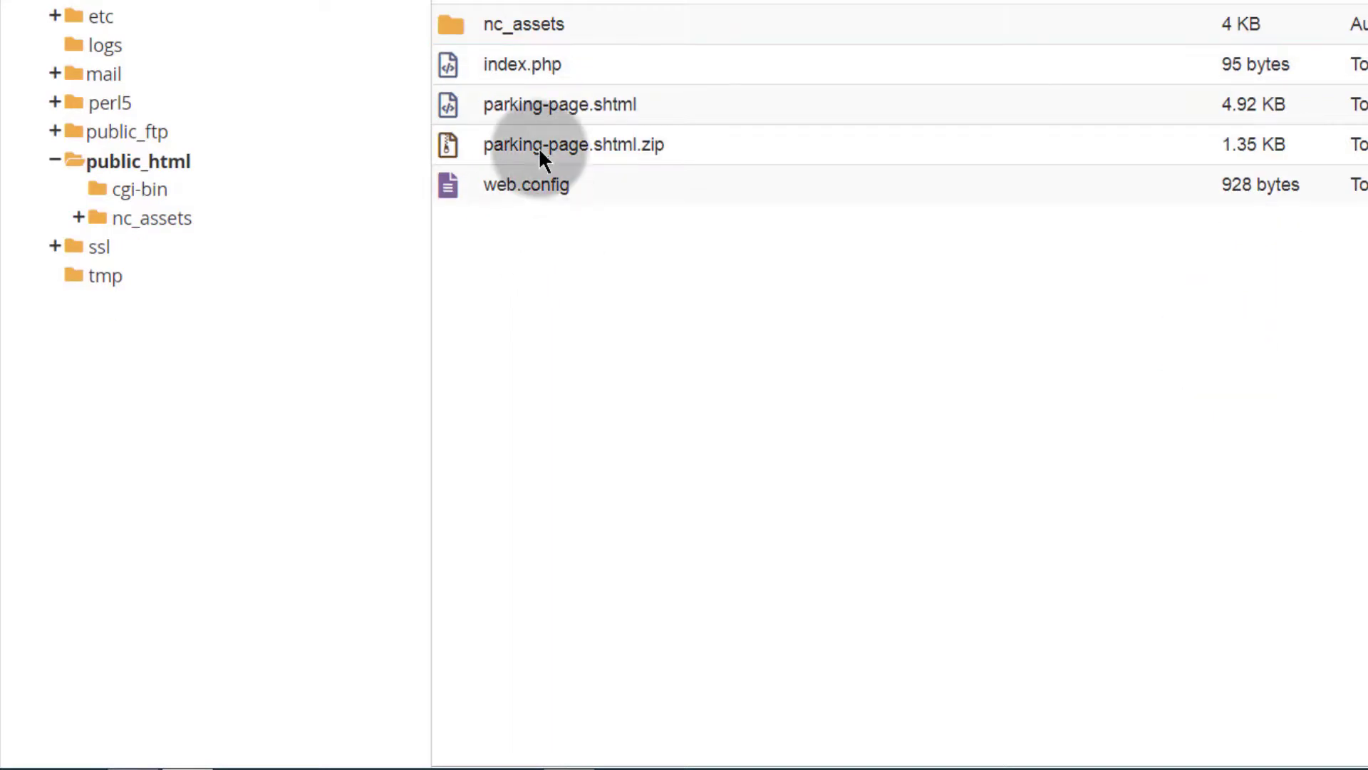
- Permanently delete index.php from public_html, skipping the trash, and reload the bizanosa.club site
left_click(461, 66)
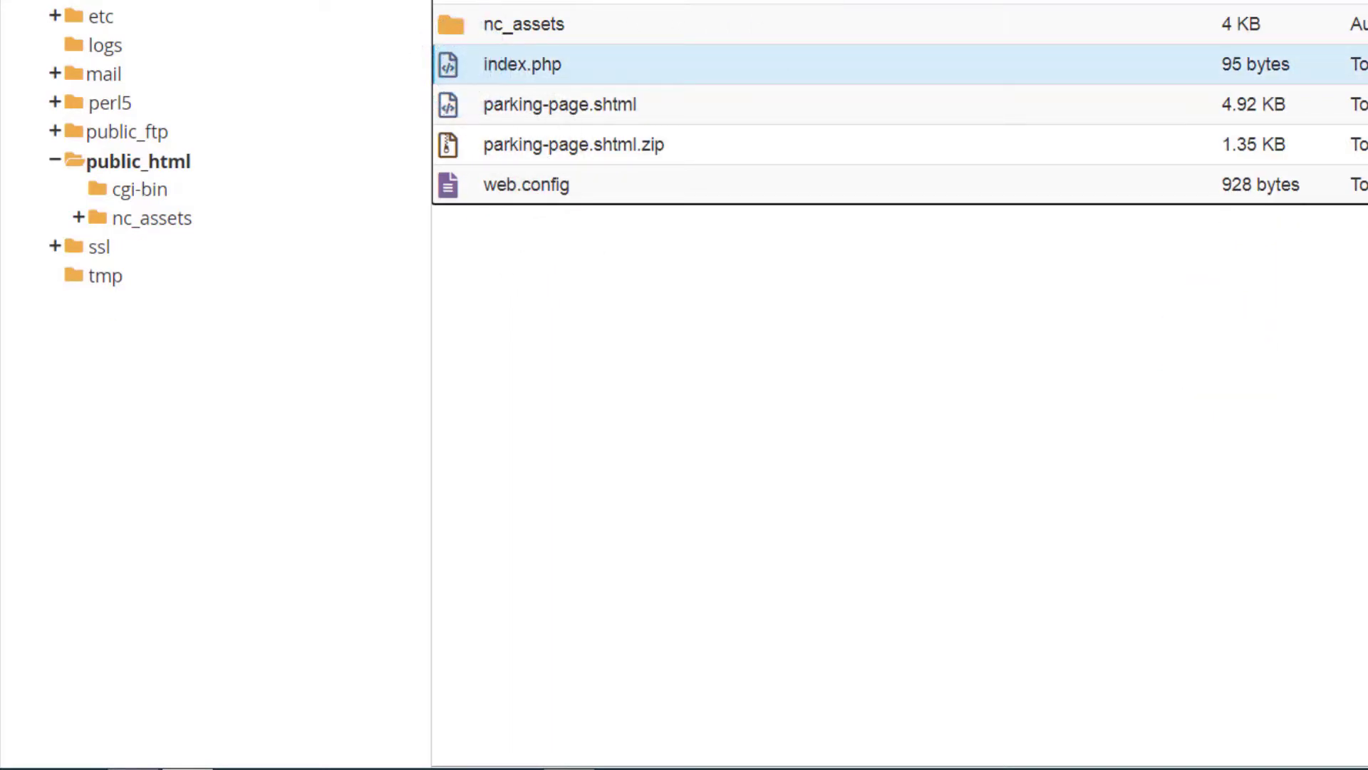
key("Delete")
left_click(764, 267)
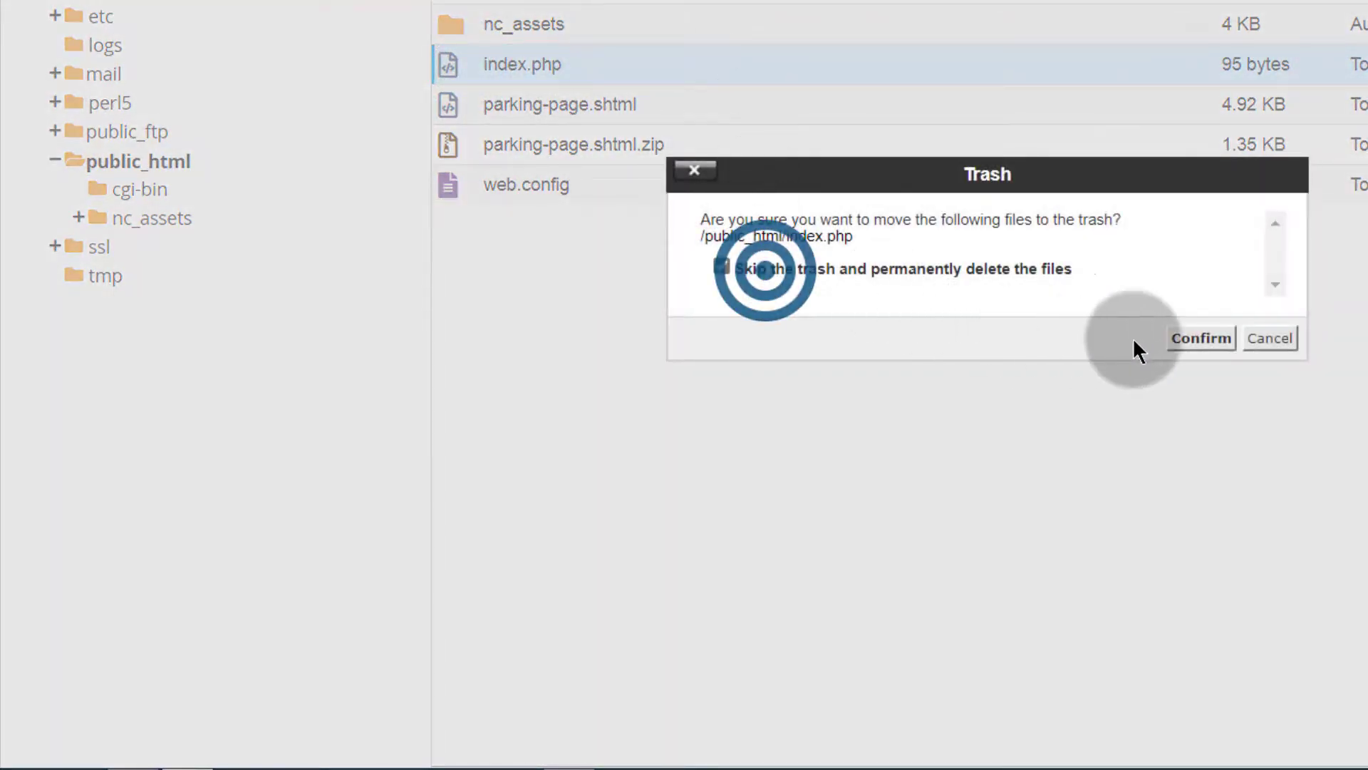
left_click(1200, 338)
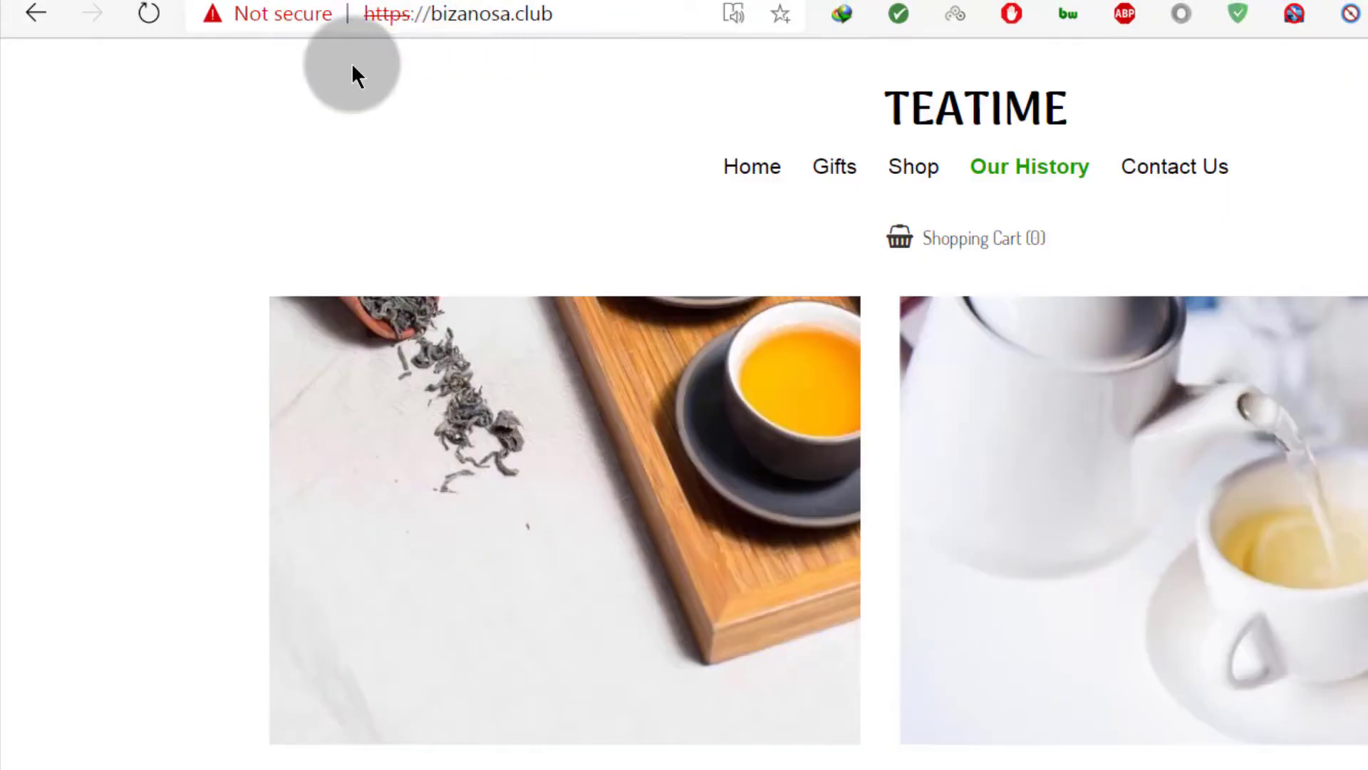
left_click(150, 14)
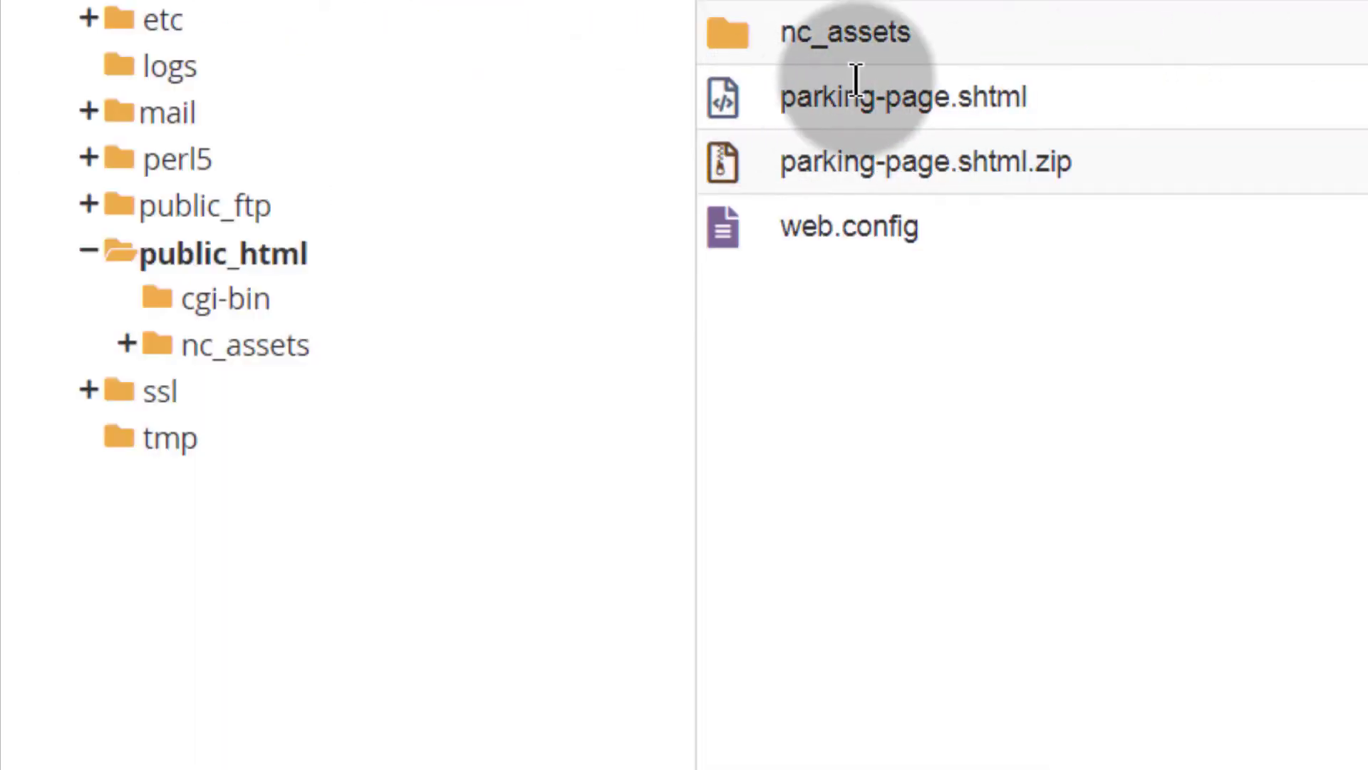
- Rename parking-page.shtml in public_html to index.html
left_click(818, 97)
right_click(818, 97)
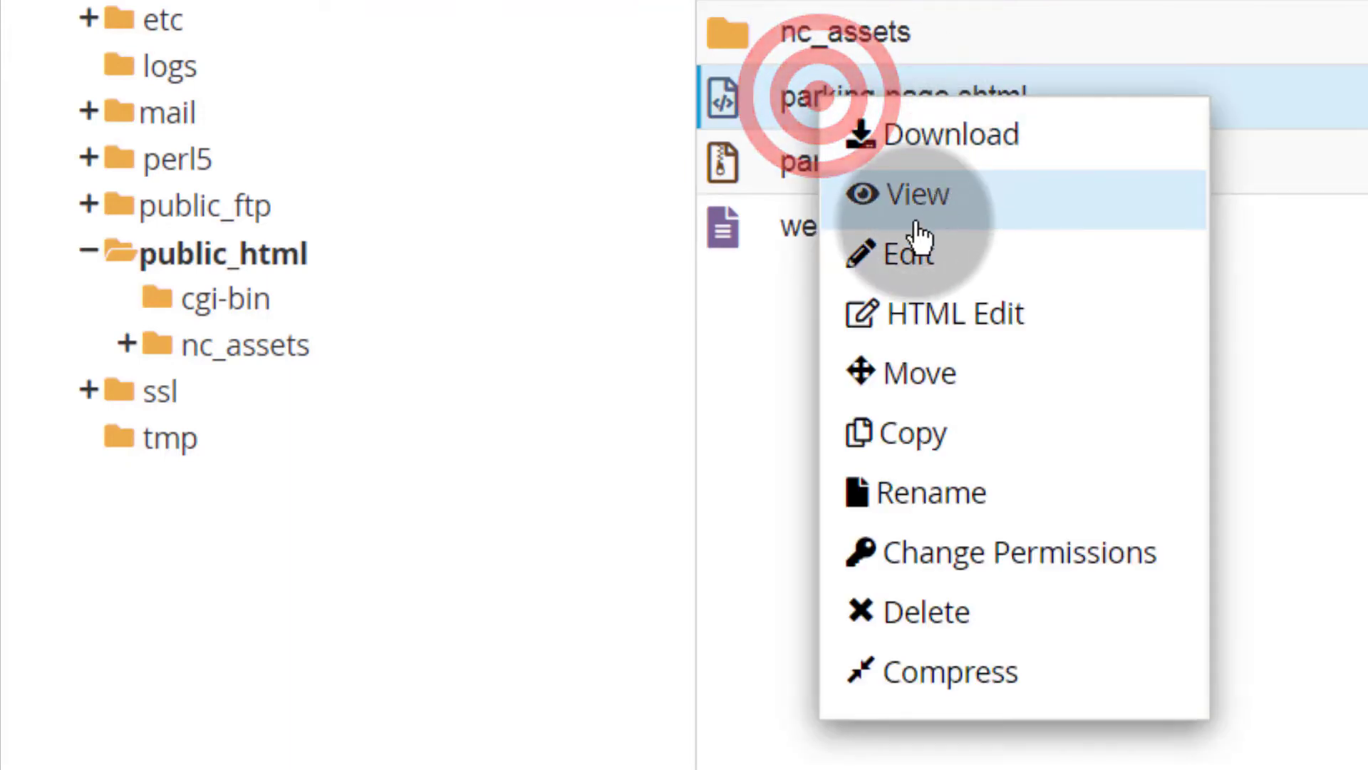
left_click(906, 504)
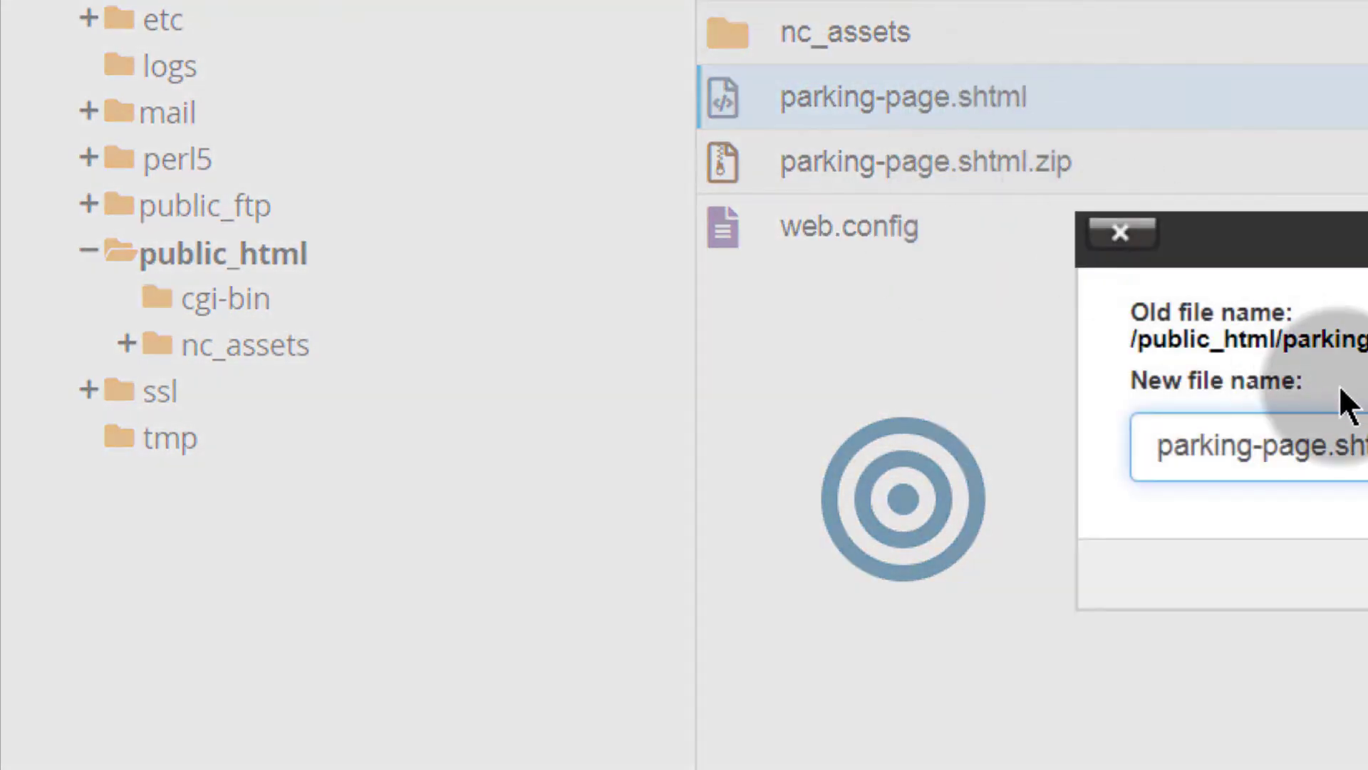
left_click(1347, 412)
key("ctrl+a")
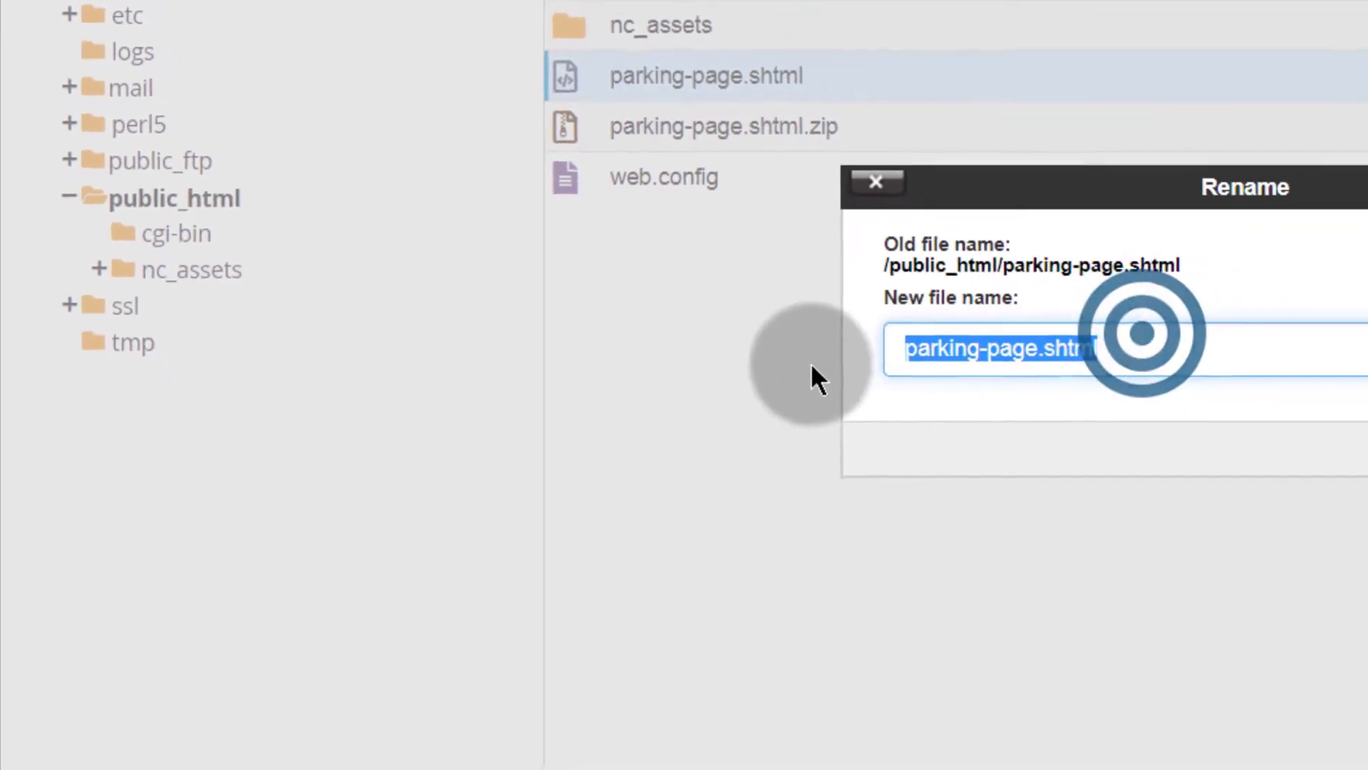
type("inde")
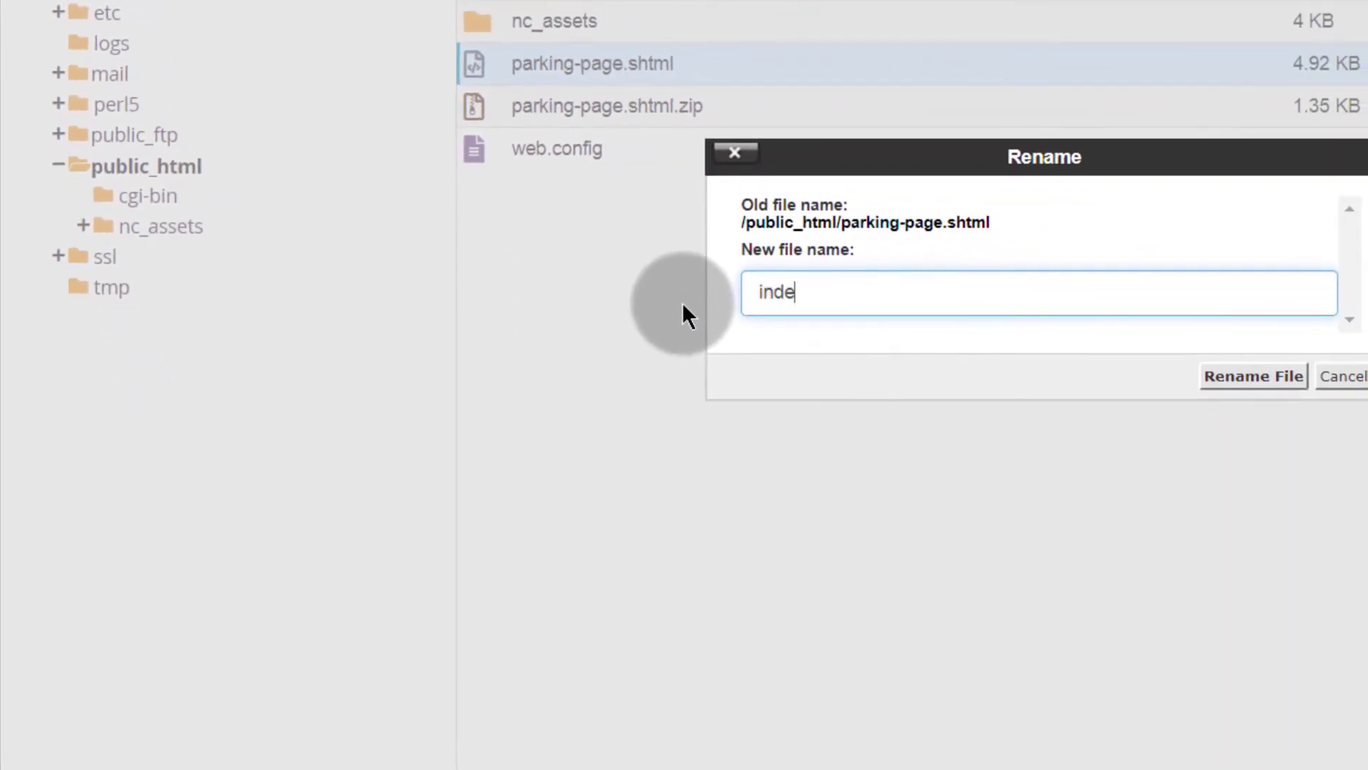
type("x.html")
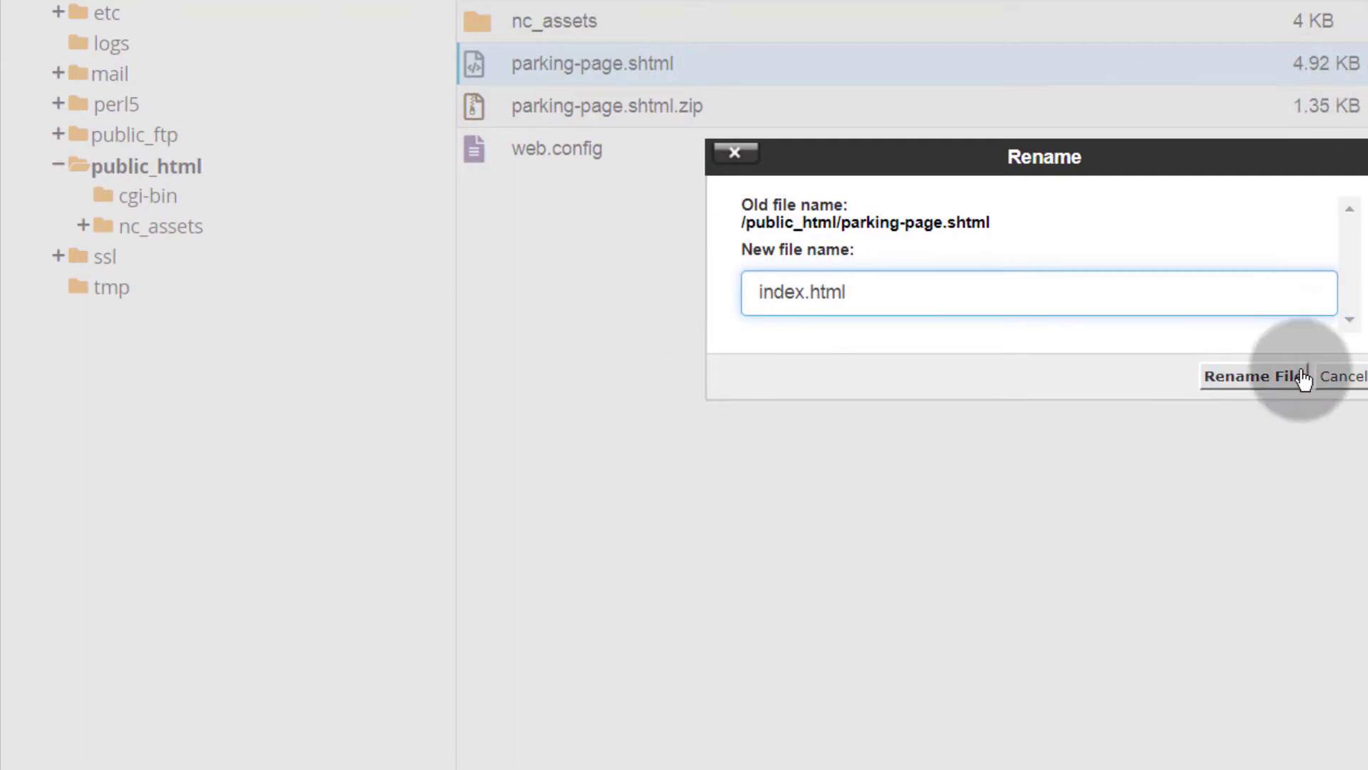
left_click(1255, 378)
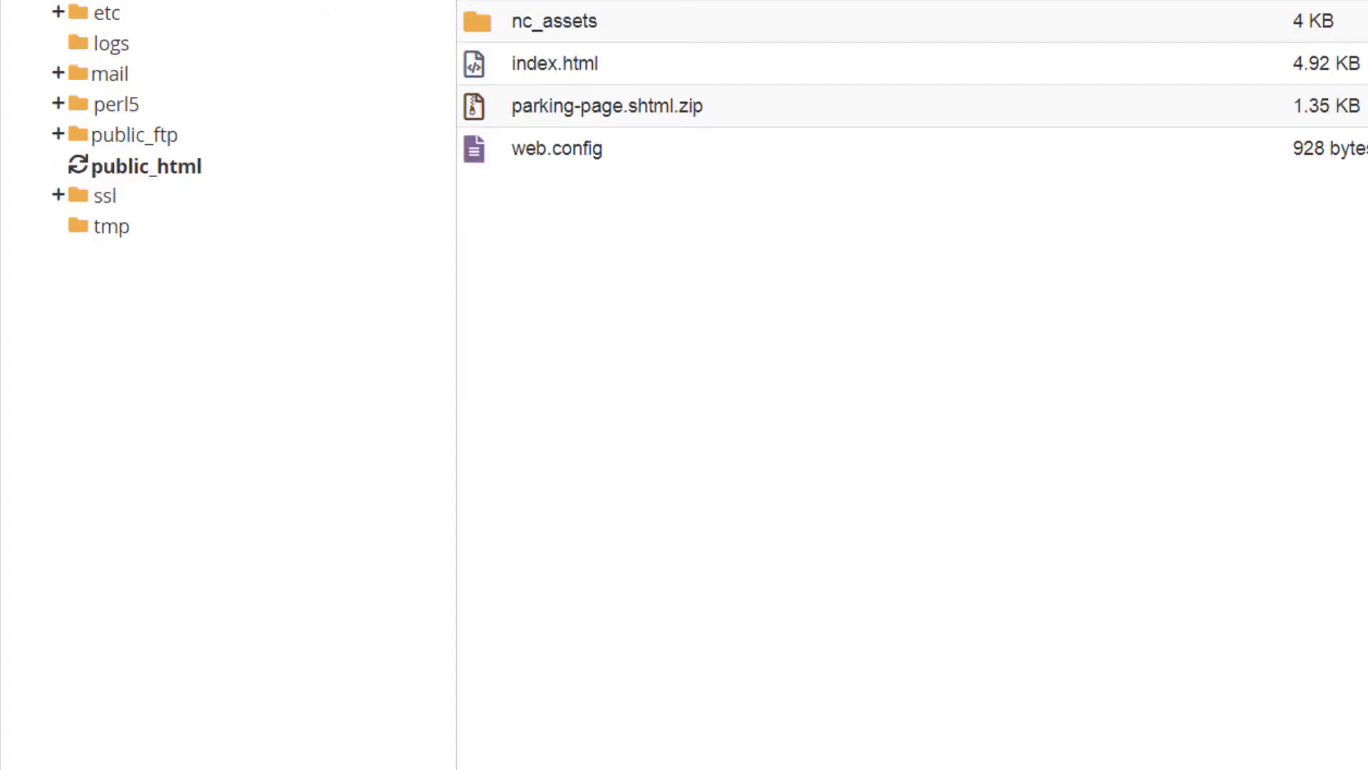